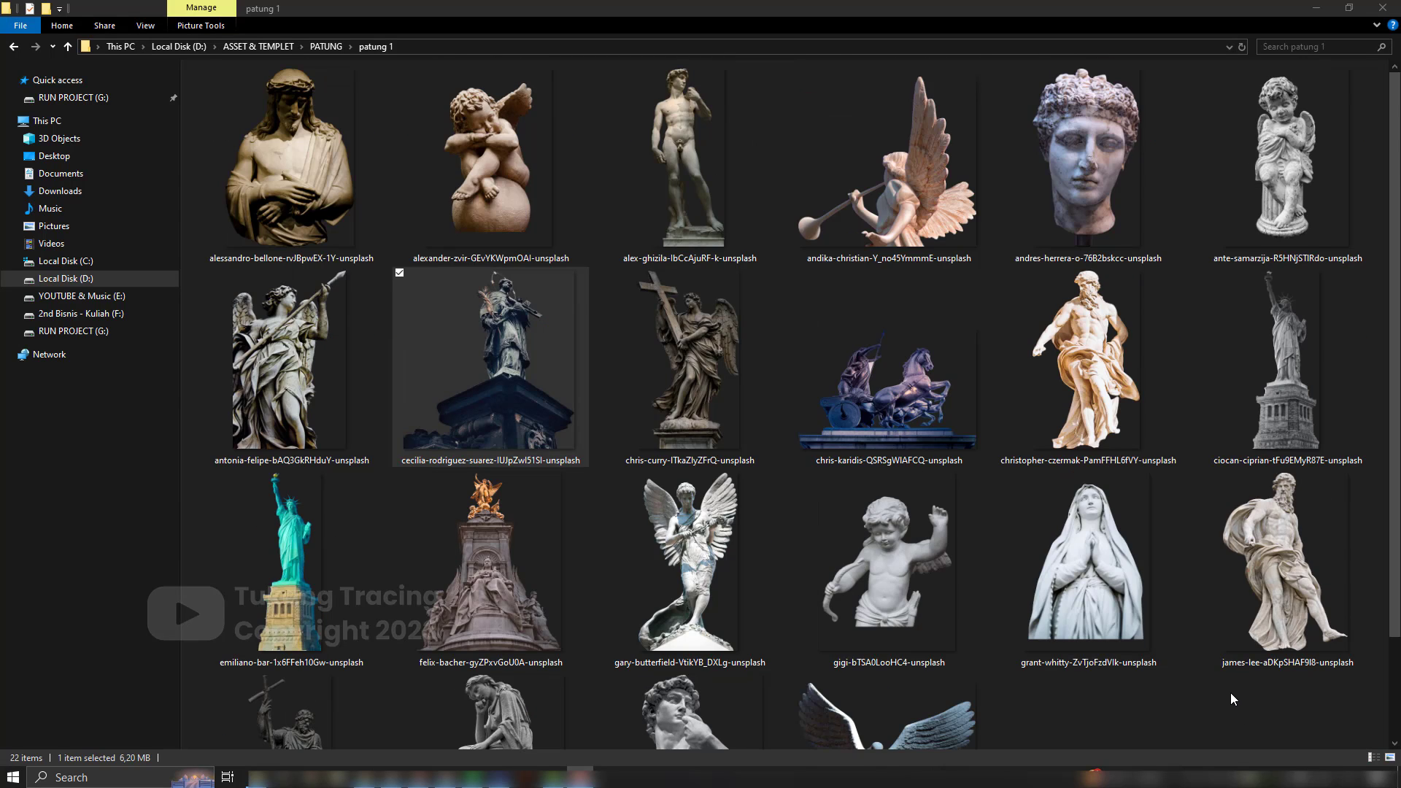
Look over the statue pictures in the patung 1 folder and open the first one for full viewing.
{"action": "scroll", "coordinate": [1230, 699], "scroll_direction": "down", "scroll_amount": 2}
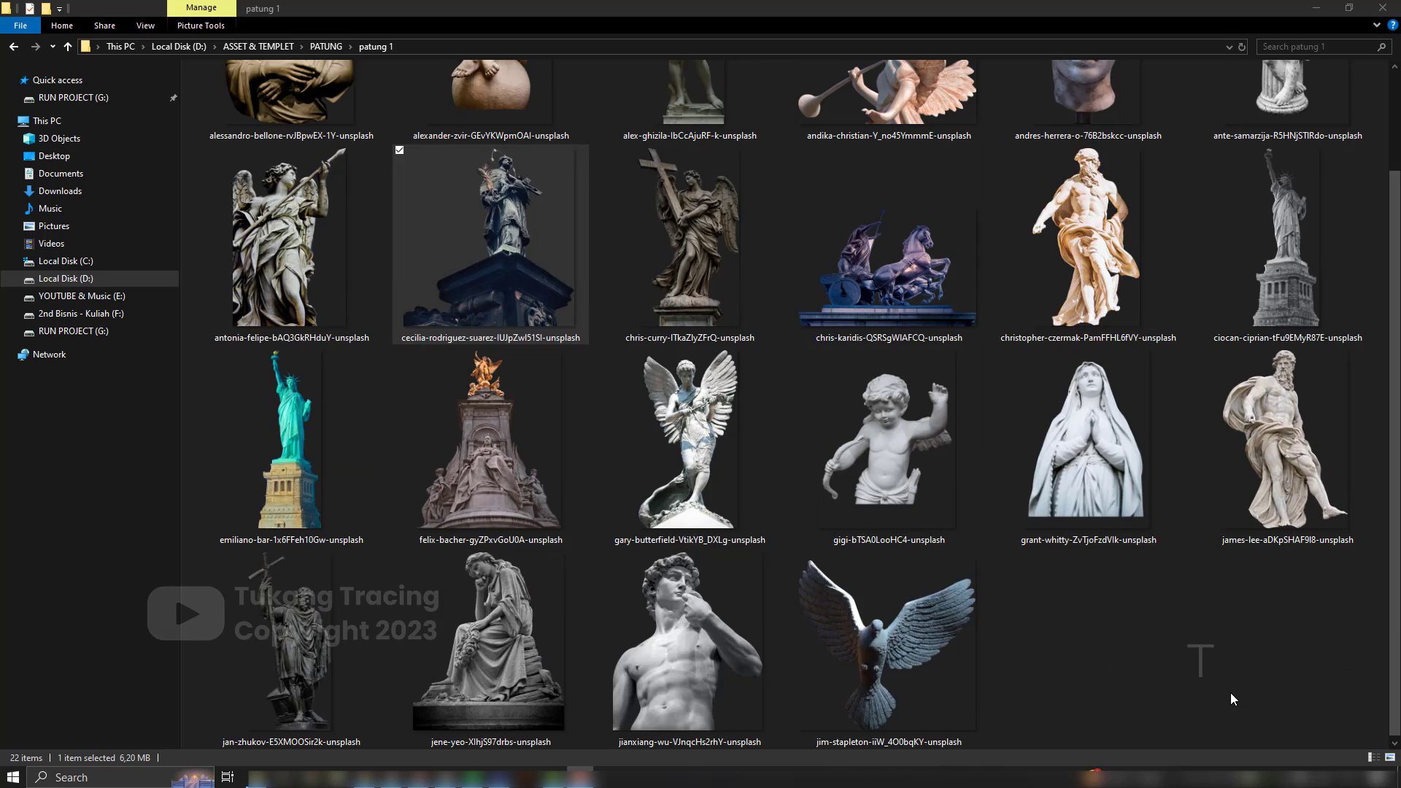
{"action": "scroll", "coordinate": [1230, 699], "scroll_direction": "up", "scroll_amount": 2}
{"action": "left_click", "coordinate": [309, 214]}
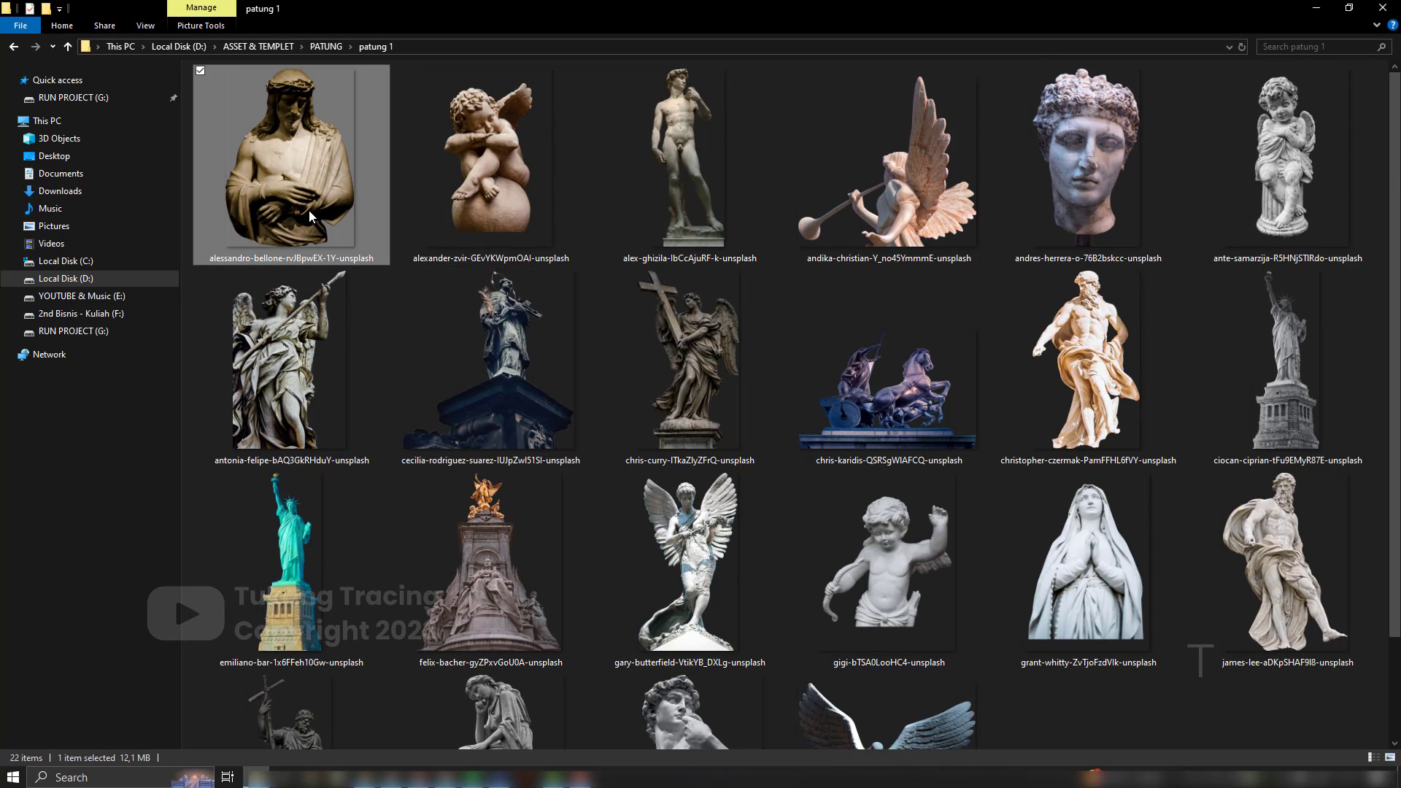
{"action": "left_click", "coordinate": [475, 378]}
{"action": "left_click", "coordinate": [307, 230]}
{"action": "double_click", "coordinate": [305, 230]}
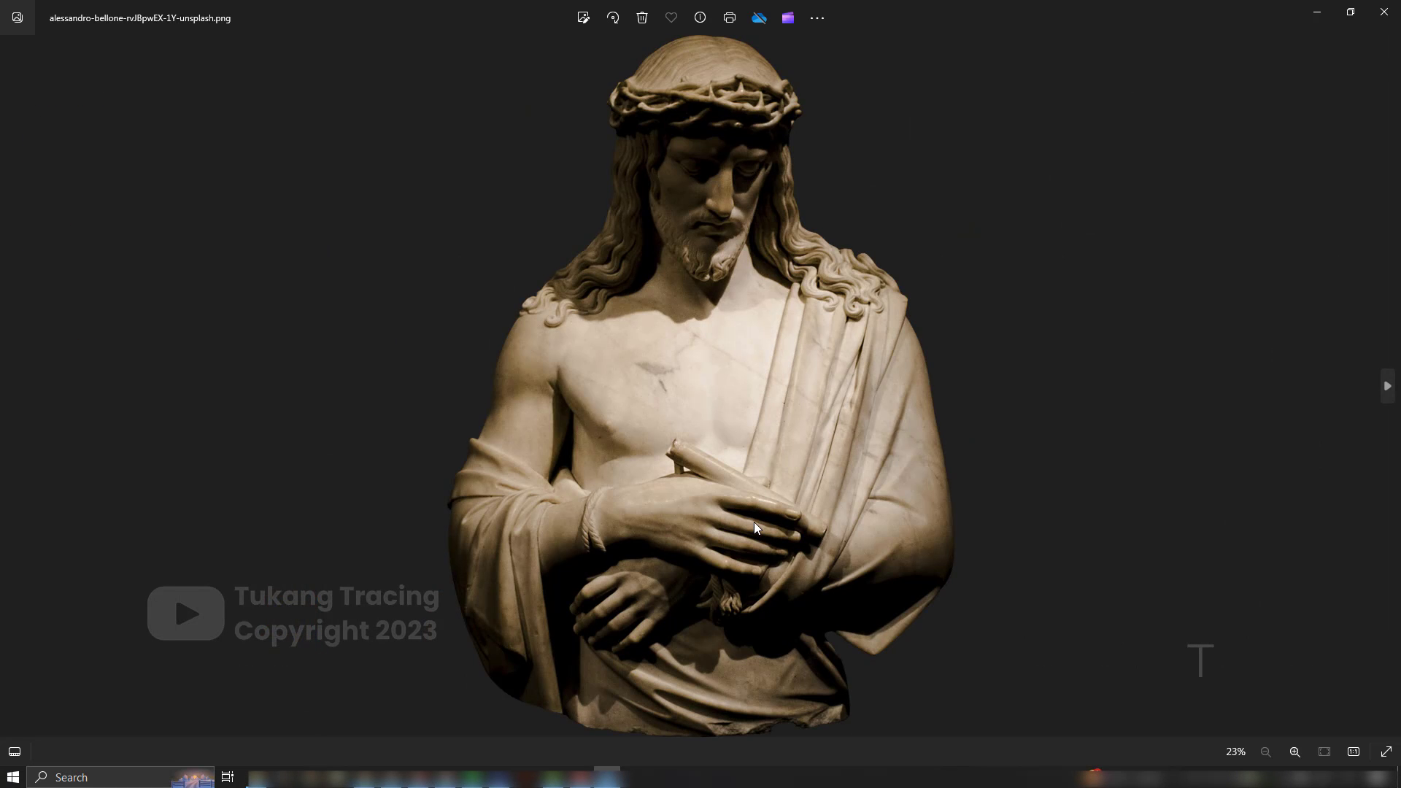
Page through the statue images one by one, from the crowned bust to the dove with spread wings.
{"action": "key", "text": "Right"}
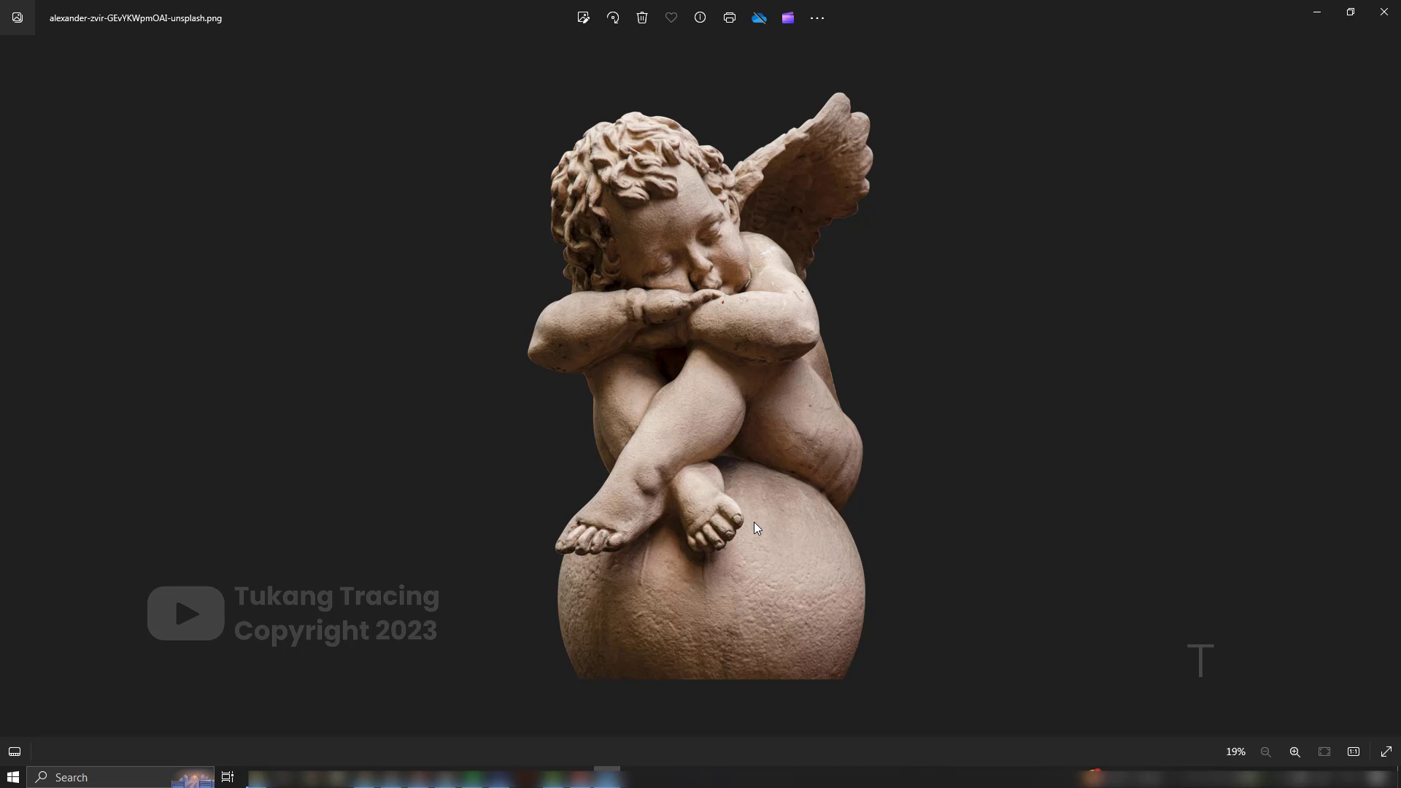
{"action": "key", "text": "Right"}
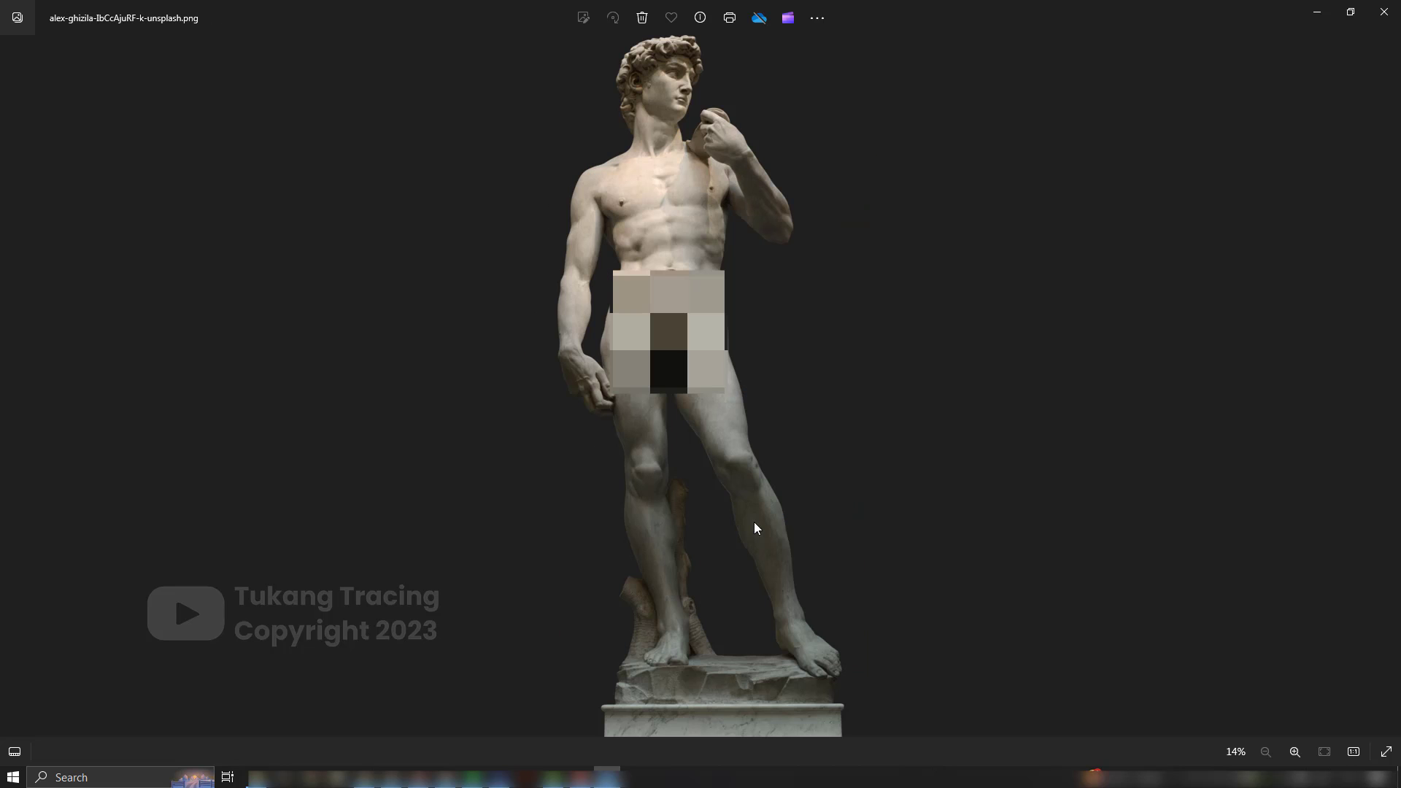
{"action": "key", "text": "Right"}
{"action": "key", "text": "Left"}
{"action": "key", "text": "Right"}
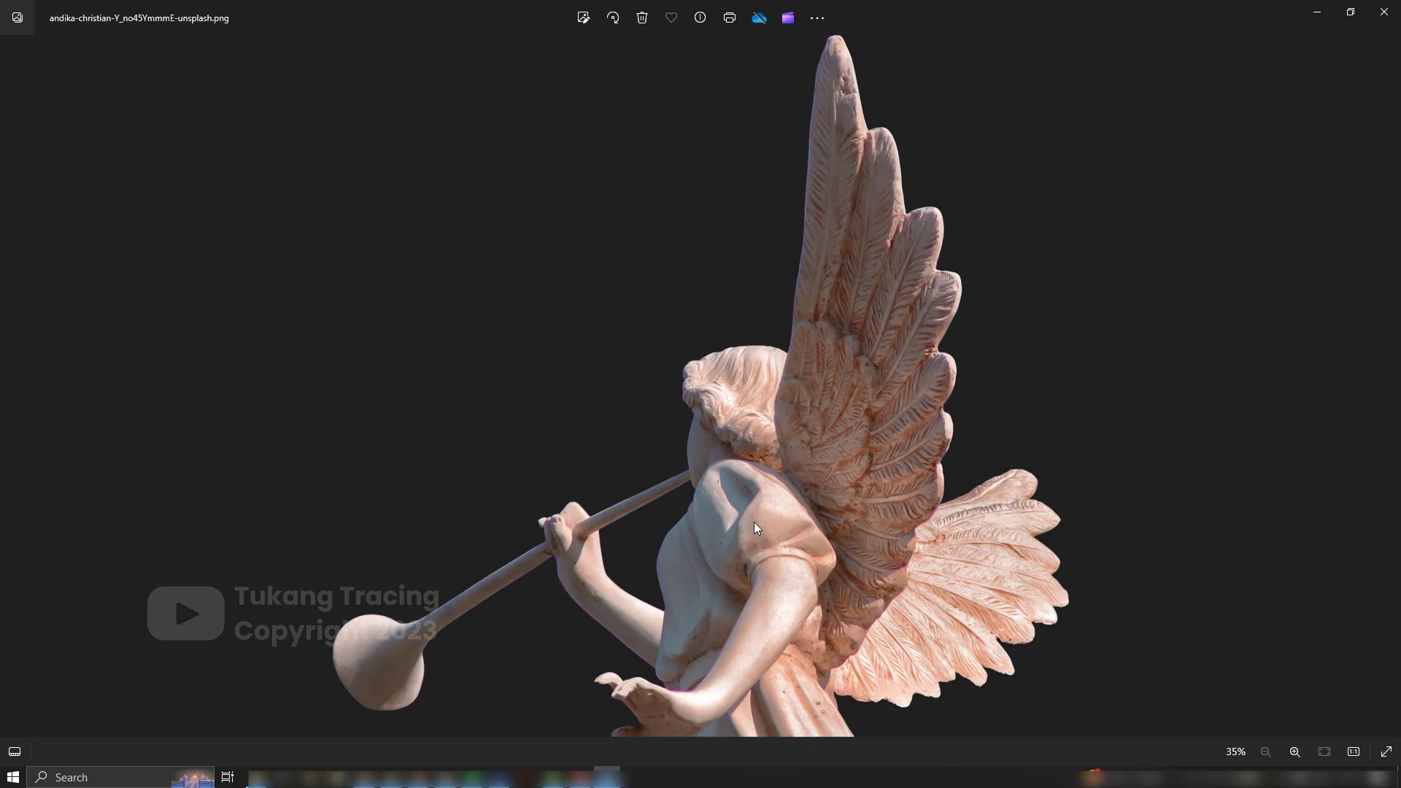
{"action": "key", "text": "Right"}
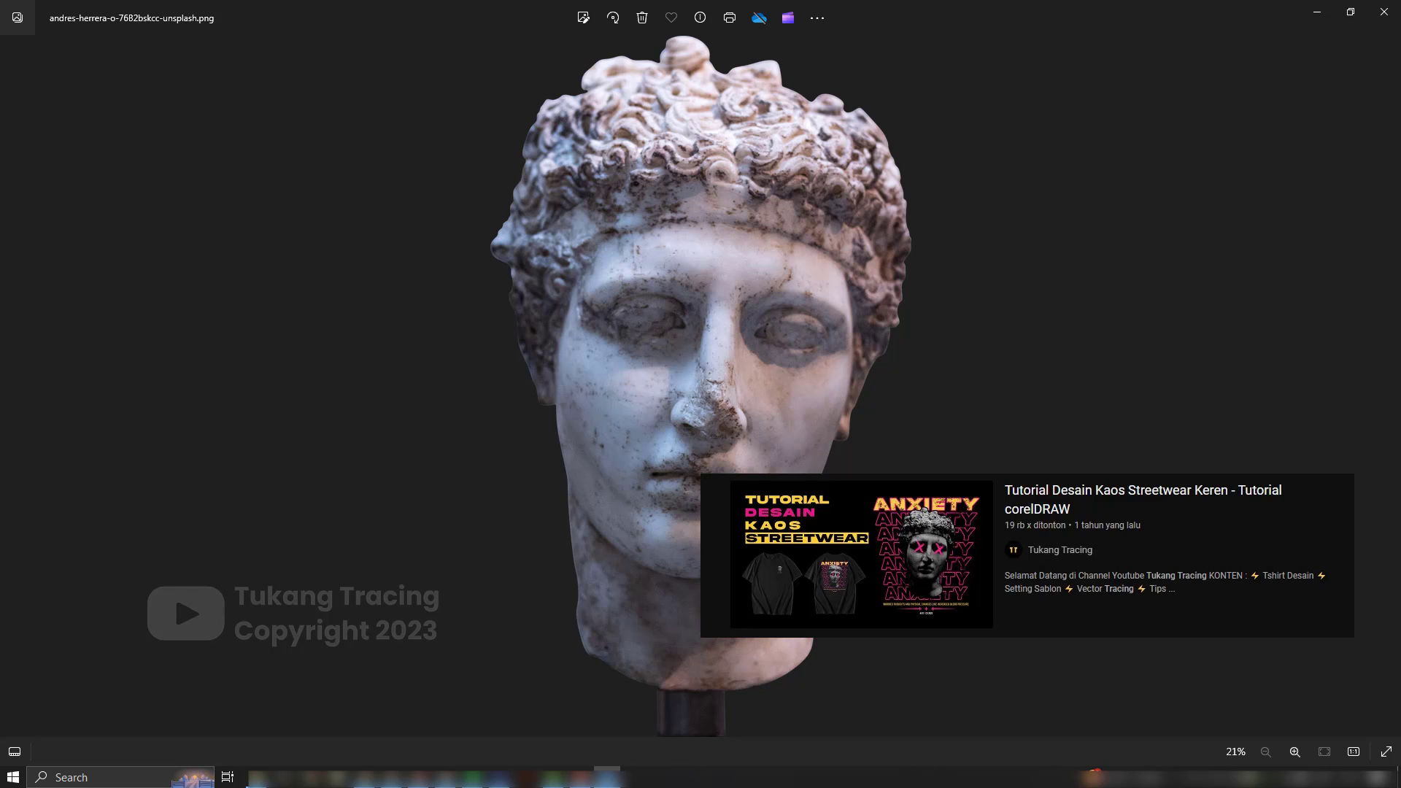
{"action": "key", "text": "Right"}
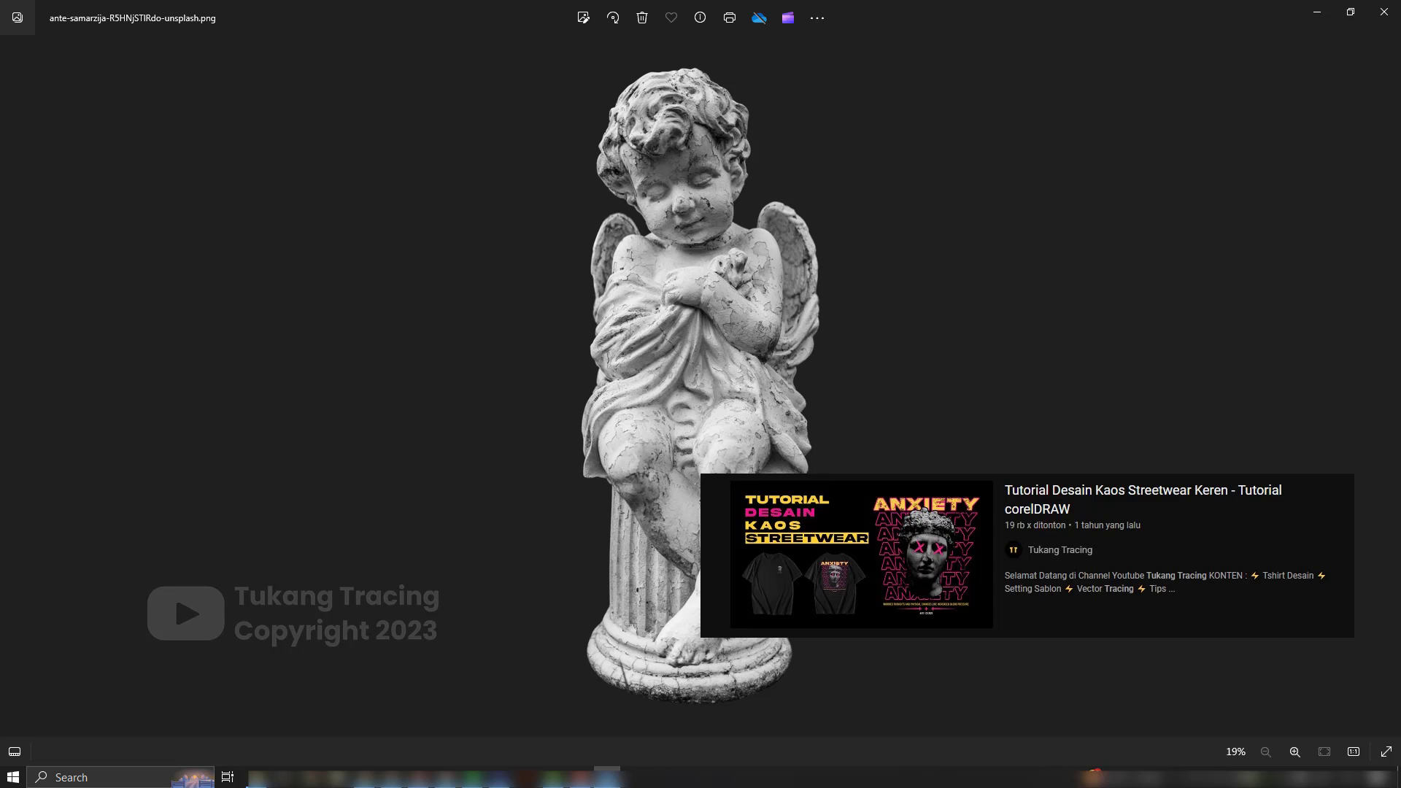
{"action": "key", "text": "Right"}
{"action": "key", "text": "Right"}
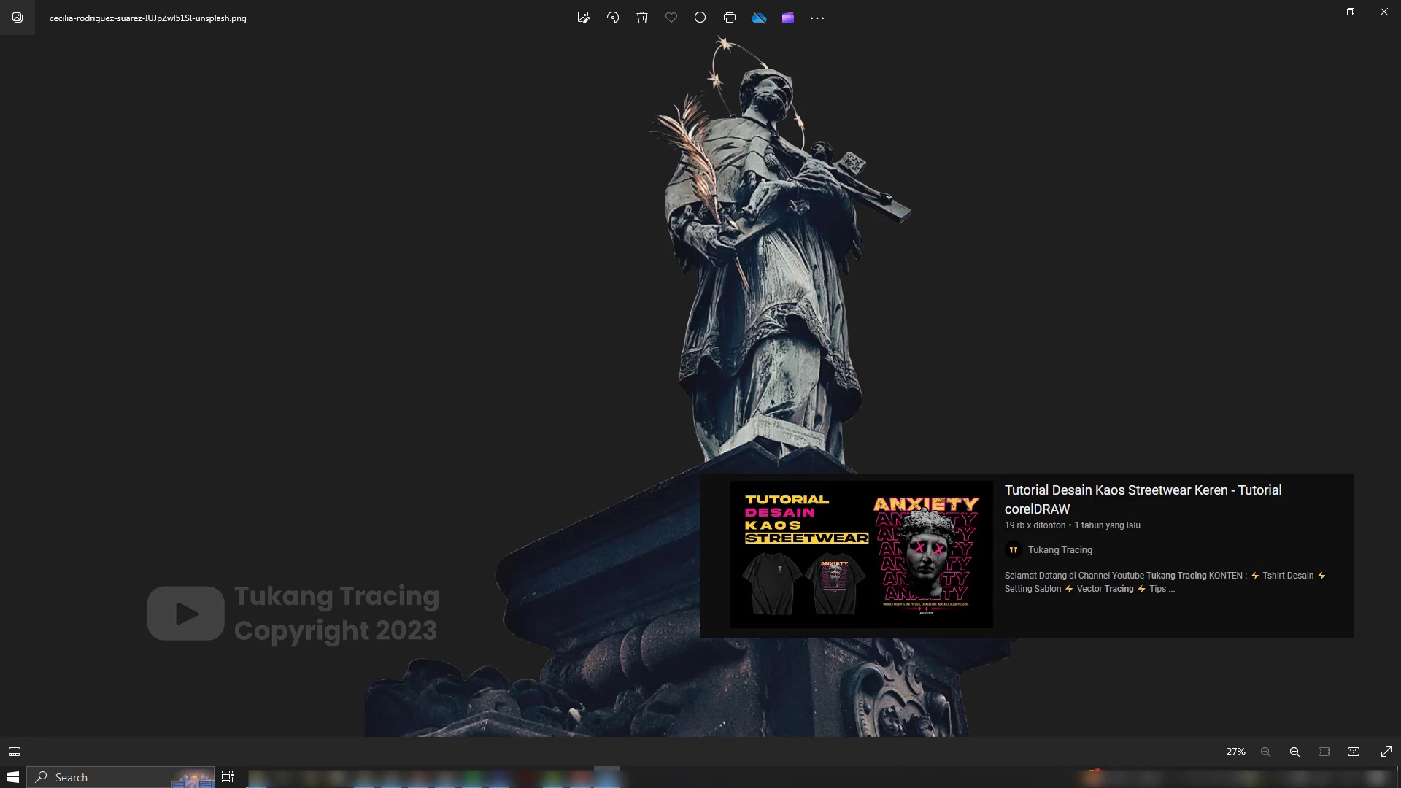
{"action": "key", "text": "Right"}
{"action": "key", "text": "Right"}
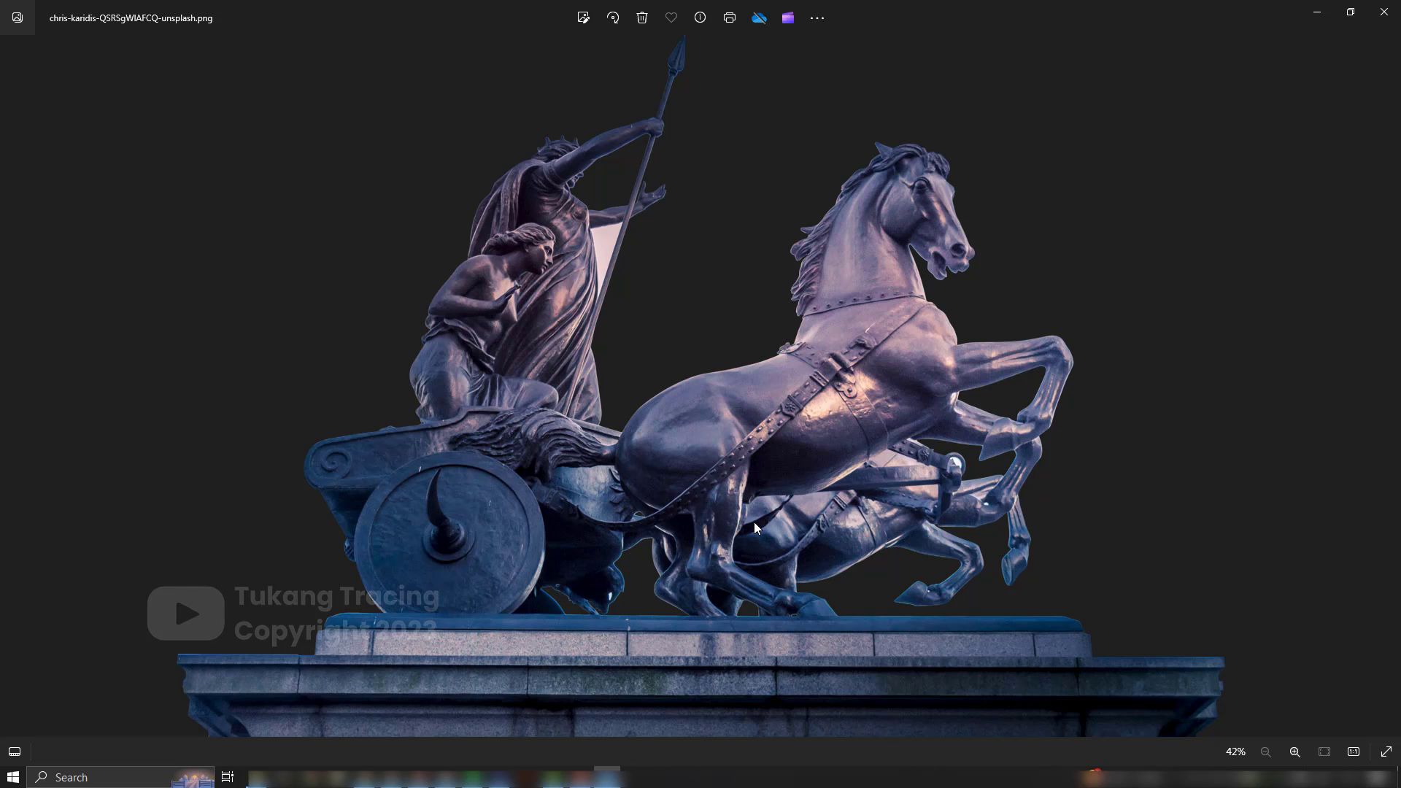
{"action": "key", "text": "Right"}
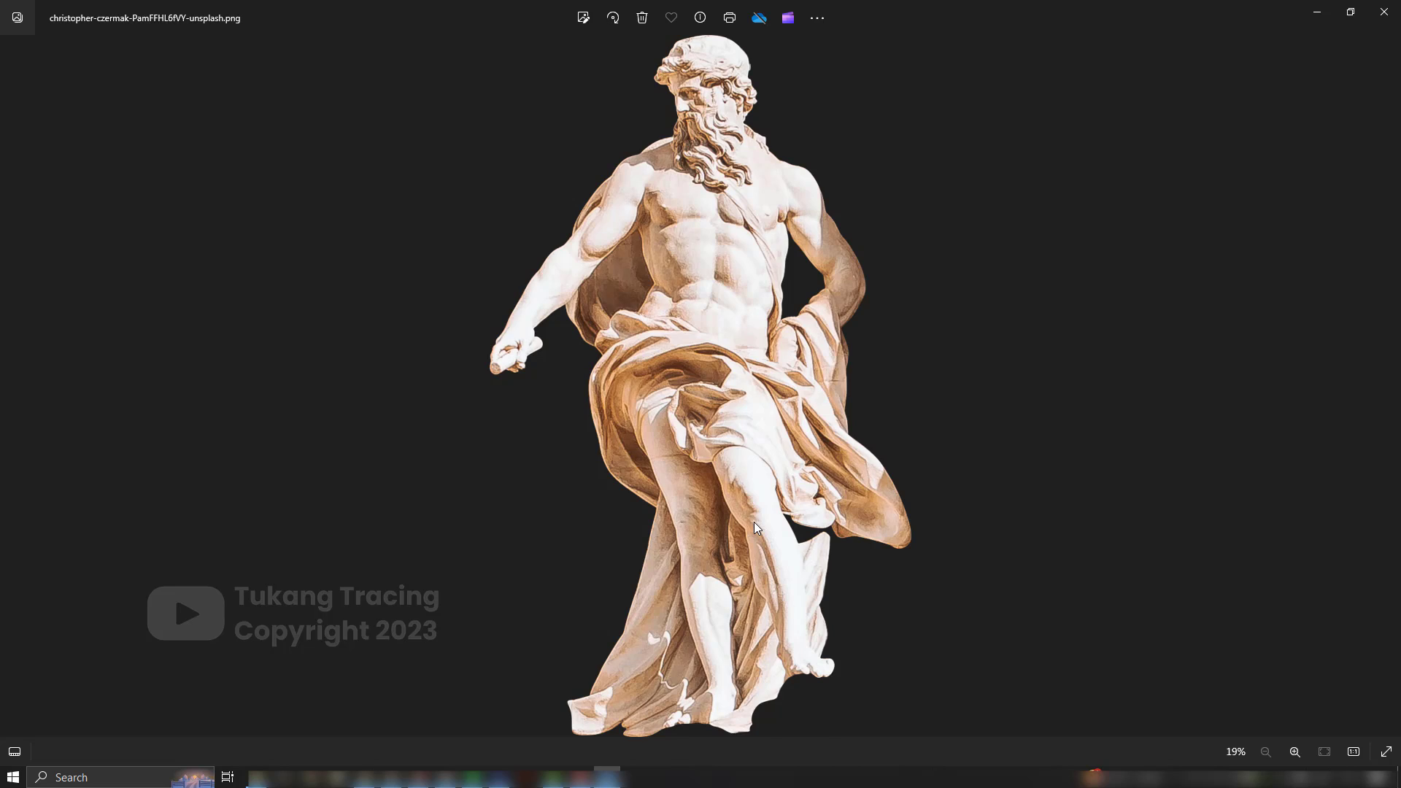
{"action": "key", "text": "Right"}
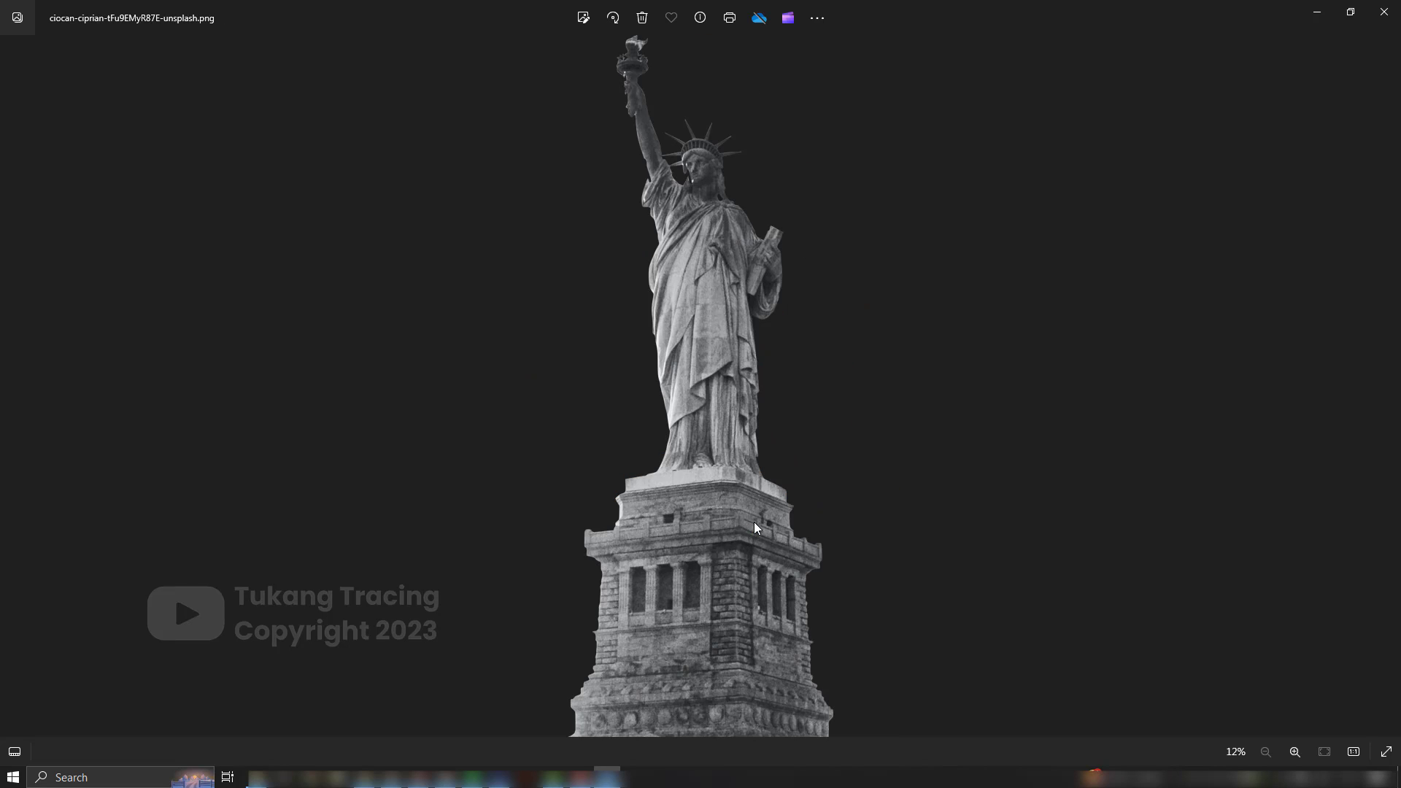
{"action": "key", "text": "Right"}
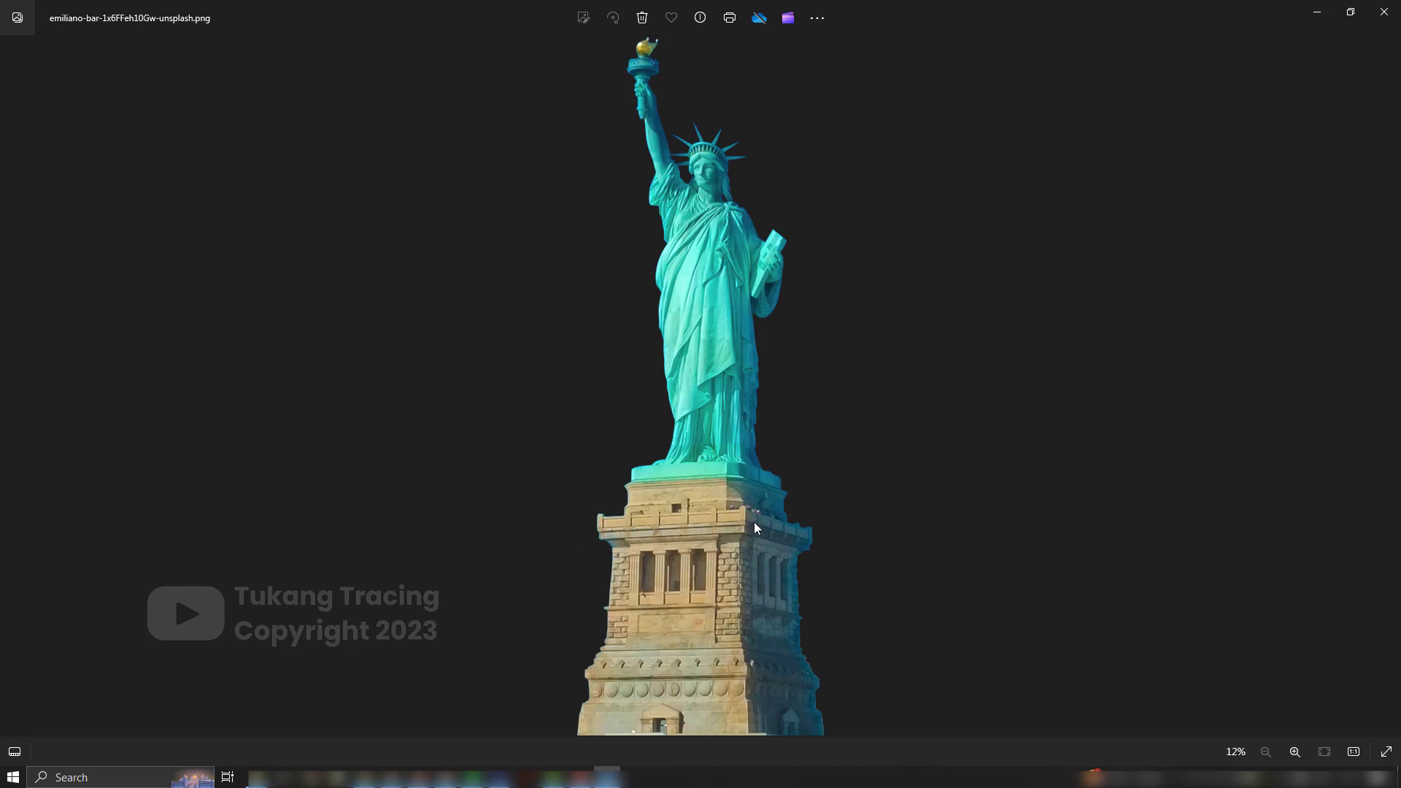
{"action": "key", "text": "Right"}
{"action": "key", "text": "Right"}
{"action": "key", "text": "Right"}
{"action": "key", "text": "Right"}
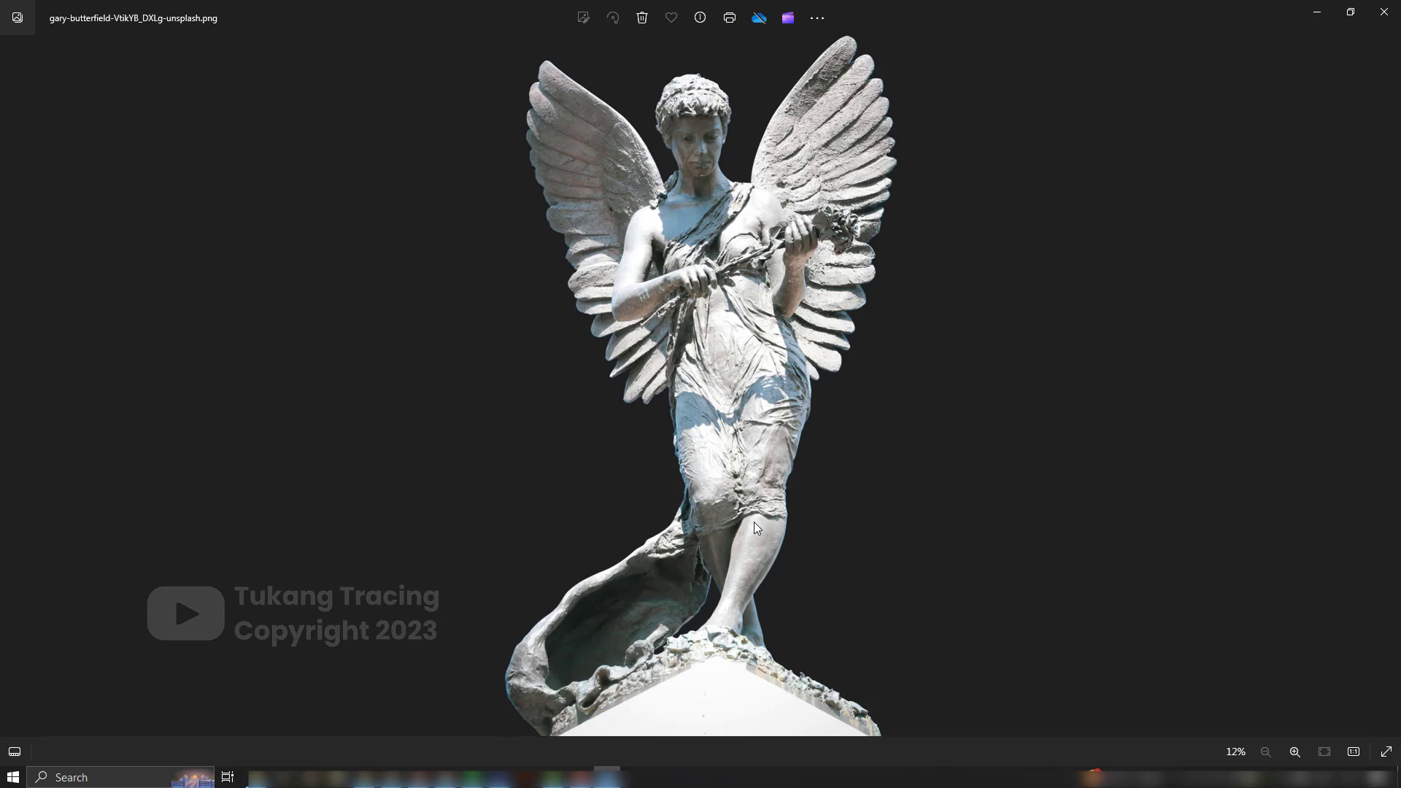
{"action": "key", "text": "Left"}
{"action": "key", "text": "Right"}
{"action": "key", "text": "Right"}
{"action": "key", "text": "Right"}
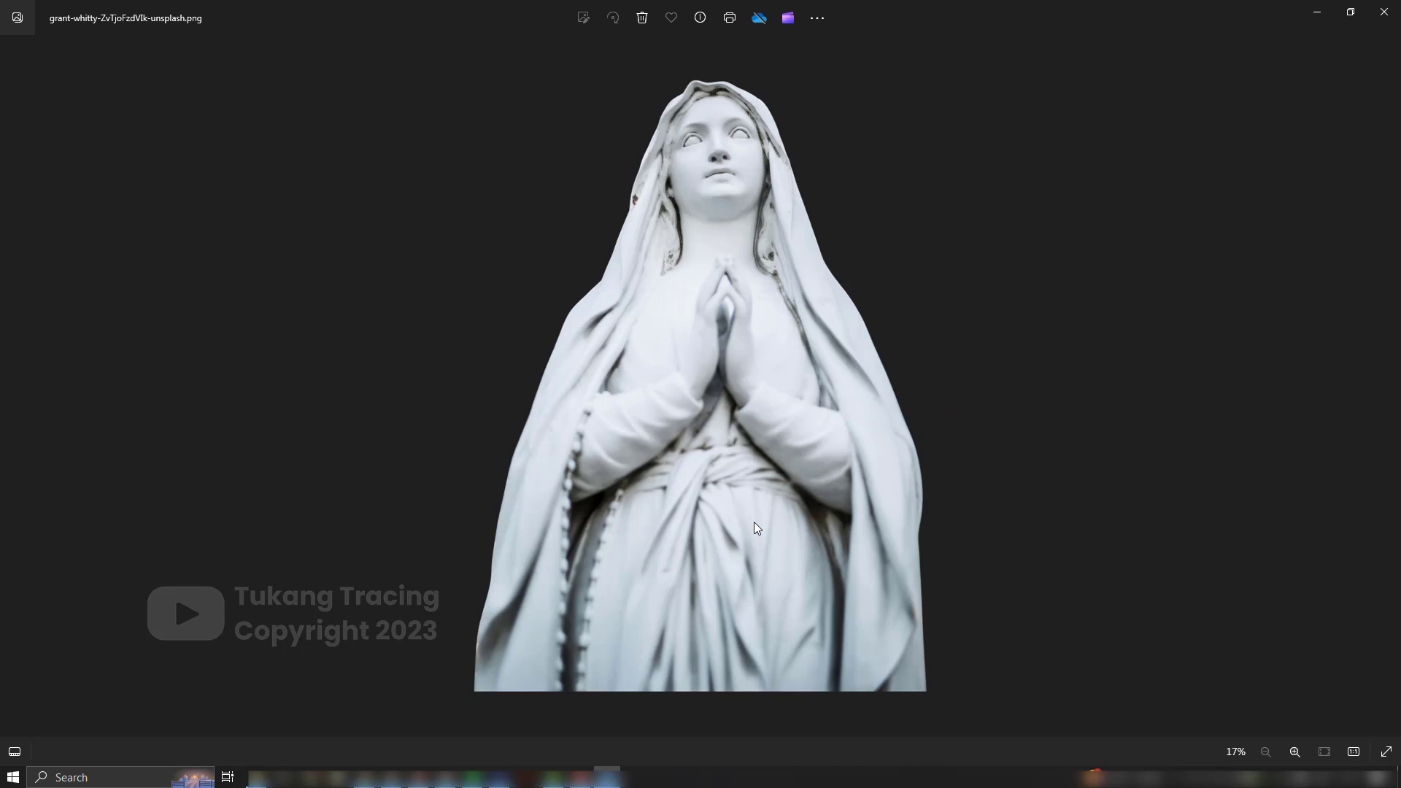
{"action": "key", "text": "Left"}
{"action": "key", "text": "Right"}
{"action": "key", "text": "Right"}
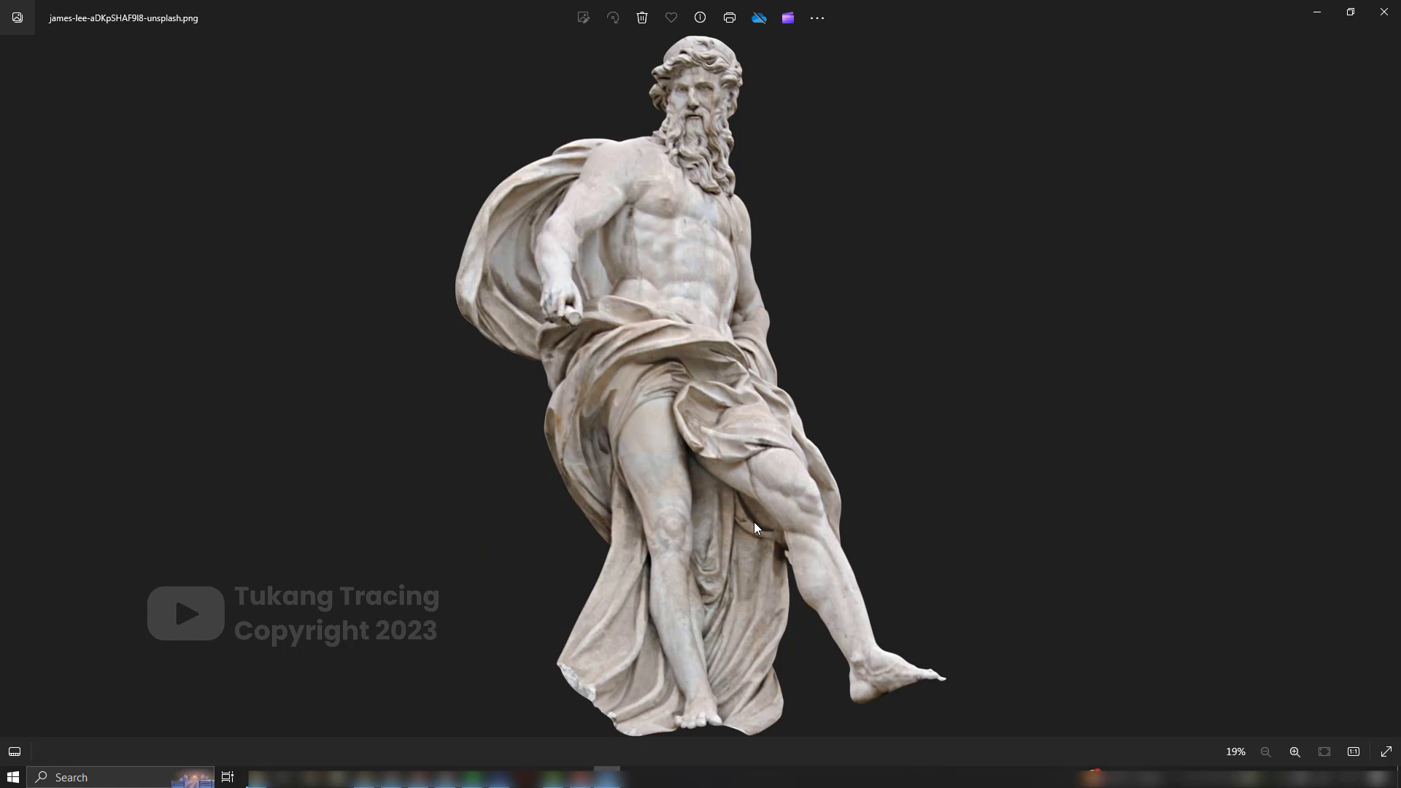
{"action": "key", "text": "Right"}
{"action": "key", "text": "Right"}
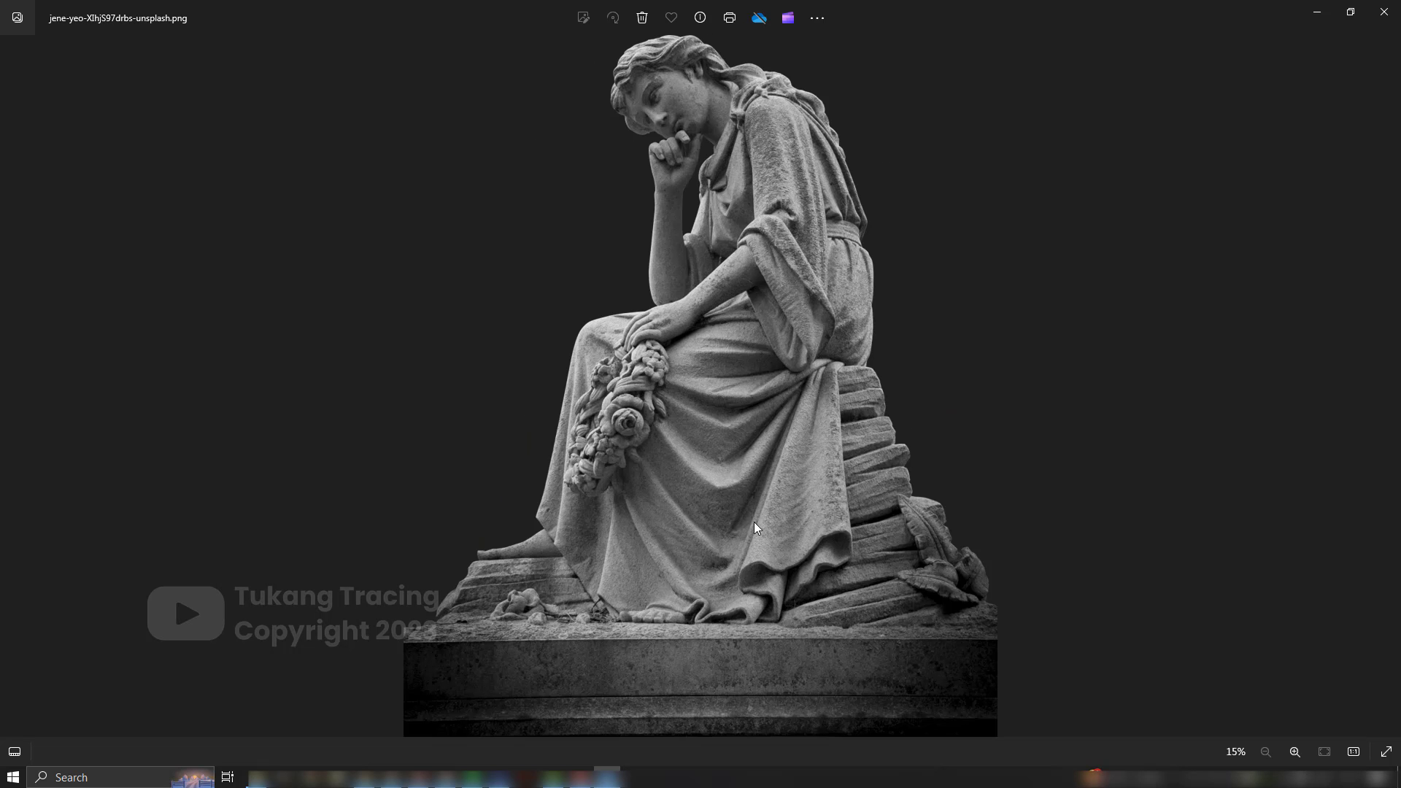
{"action": "key", "text": "Right"}
{"action": "key", "text": "Right"}
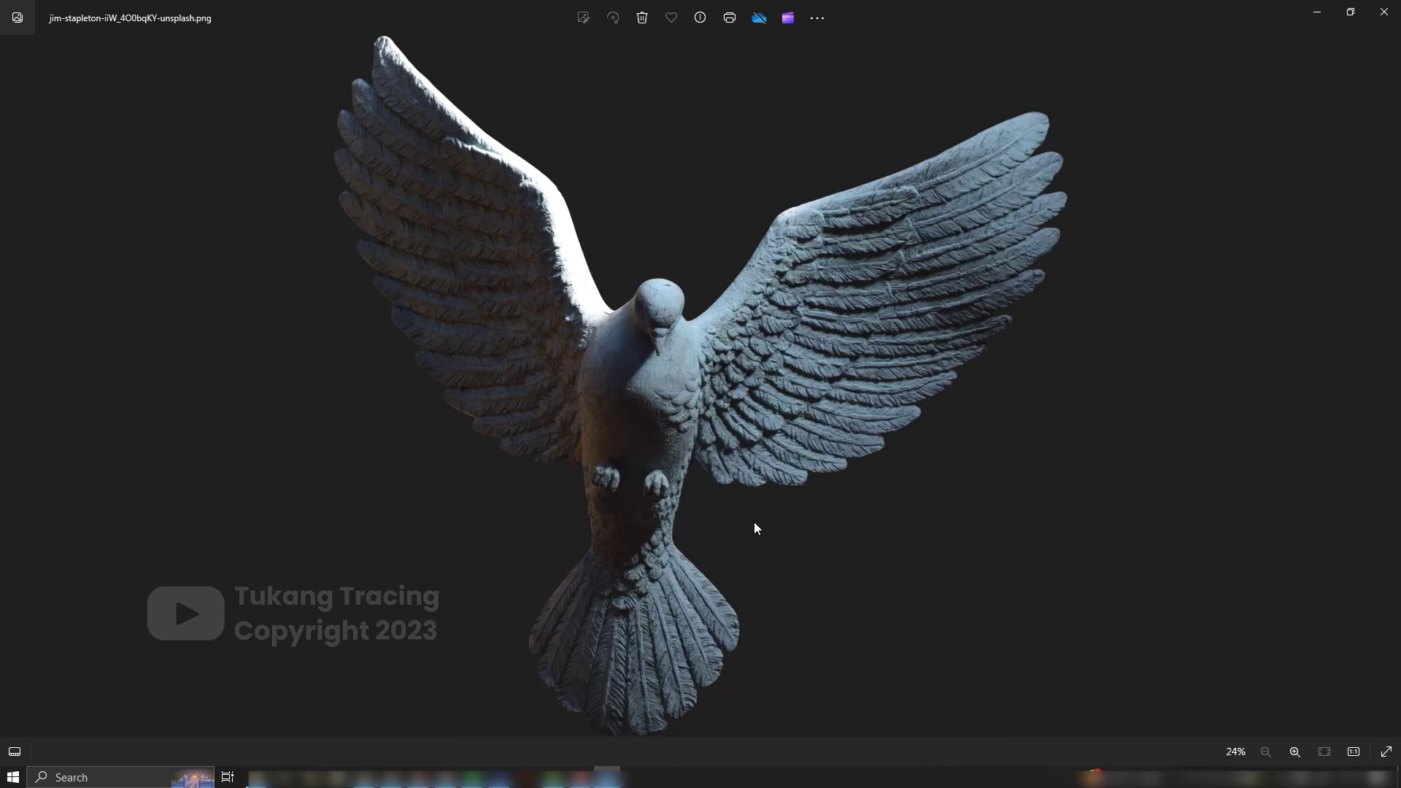
Examine the dove statue's detail up close and close the image viewer.
{"action": "scroll", "coordinate": [566, 281], "scroll_direction": "up", "scroll_amount": 10}
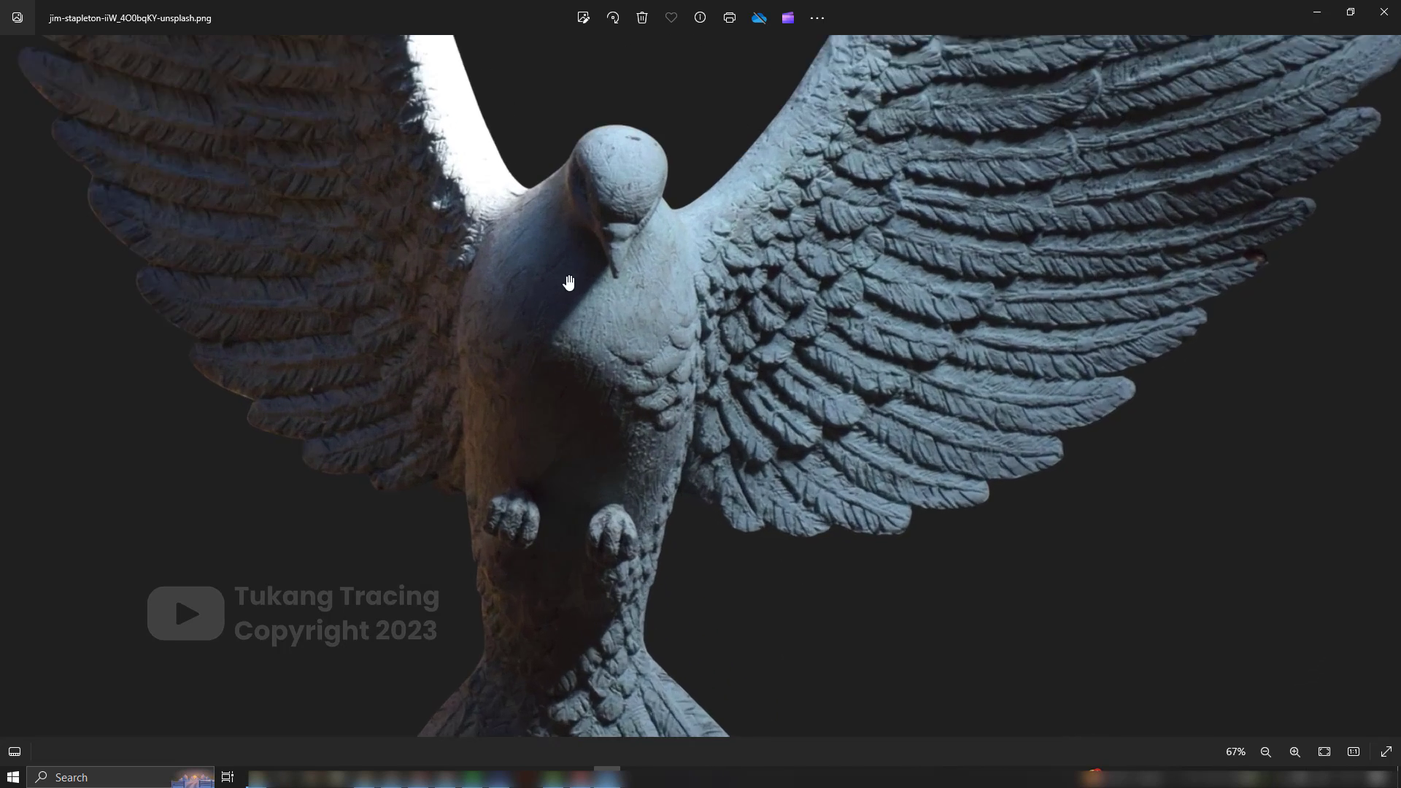
{"action": "scroll", "coordinate": [680, 403], "scroll_direction": "down", "scroll_amount": 9}
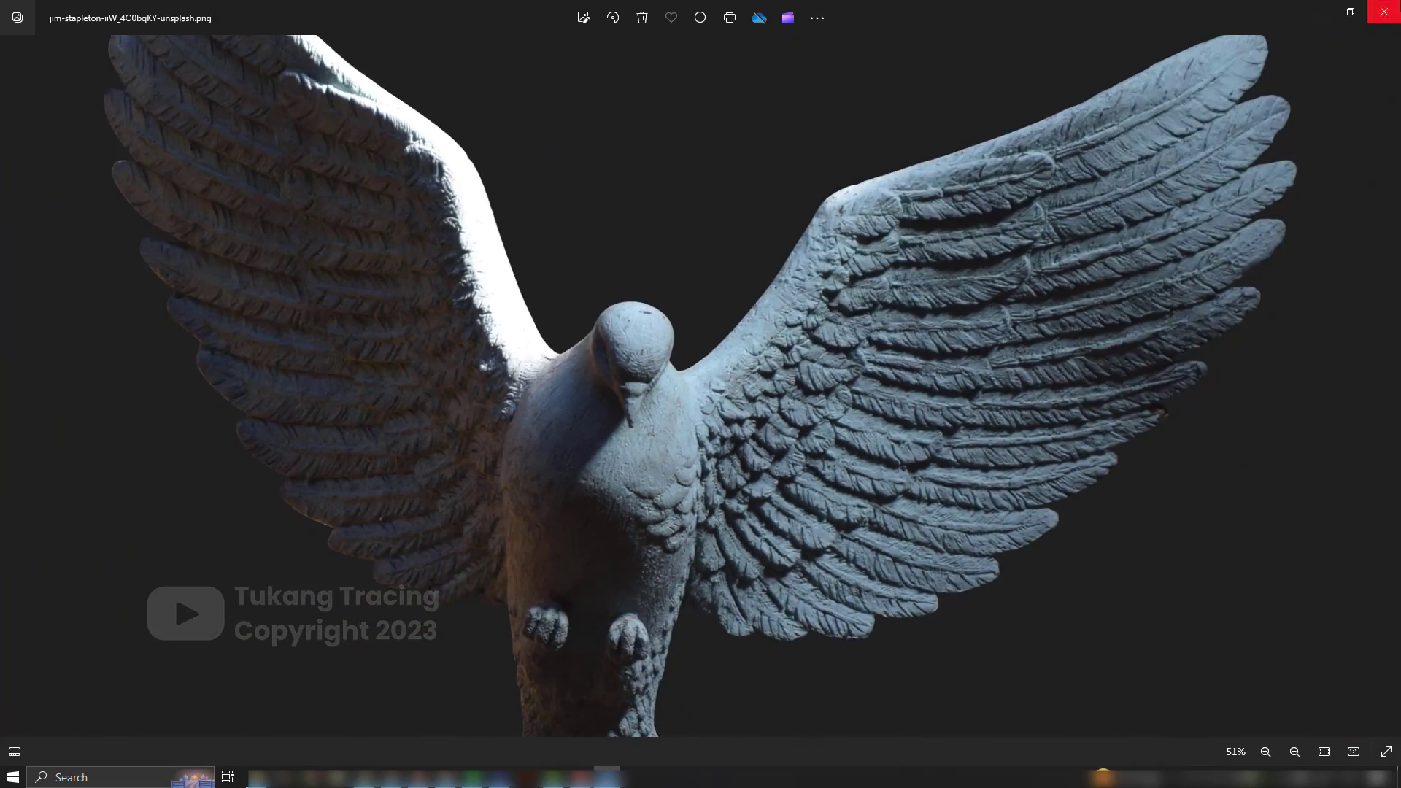
{"action": "key", "text": "alt+F4"}
{"action": "left_click", "coordinate": [627, 397]}
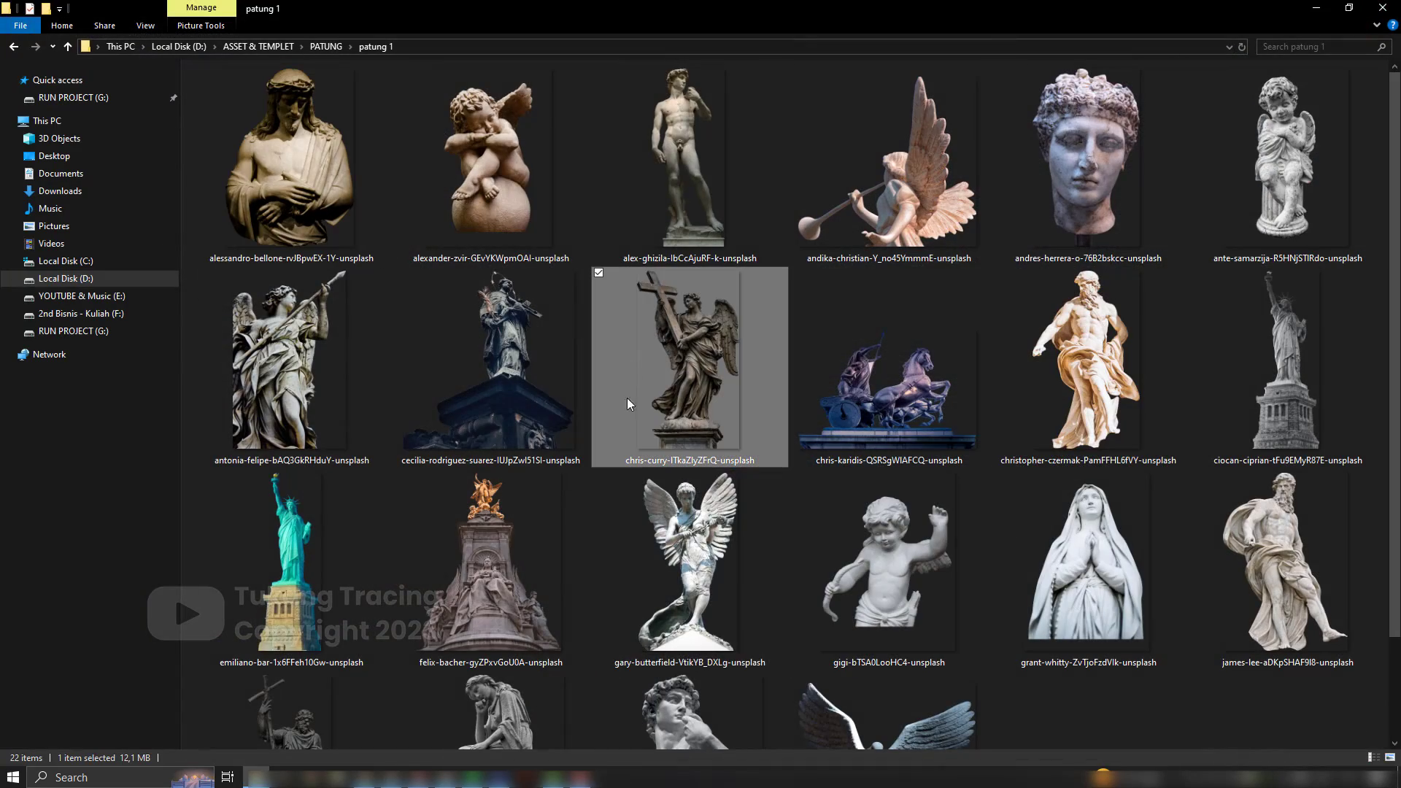
Switch to Photoshop and start a new document with the International Paper preset in A3 size.
{"action": "left_click", "coordinate": [499, 778]}
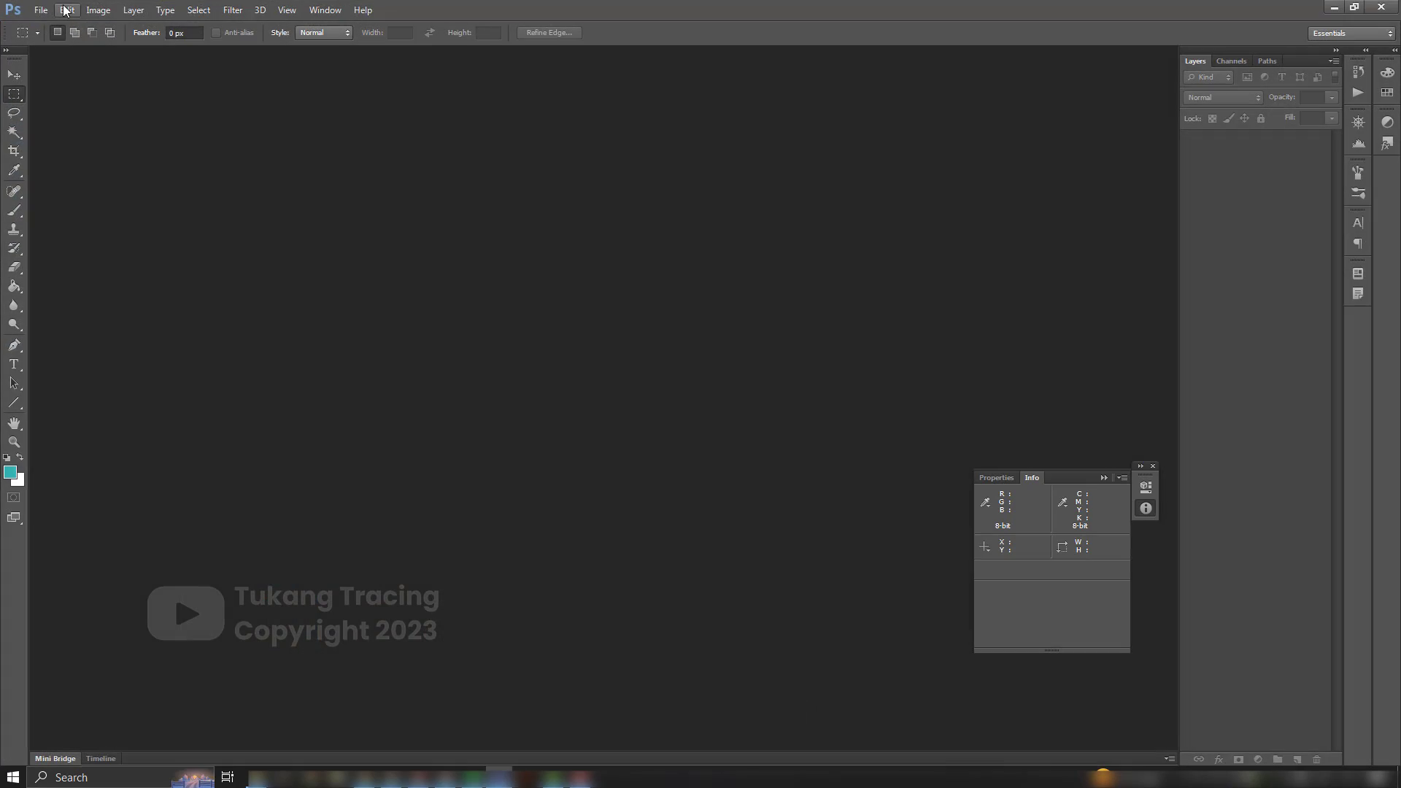
{"action": "left_click", "coordinate": [581, 778]}
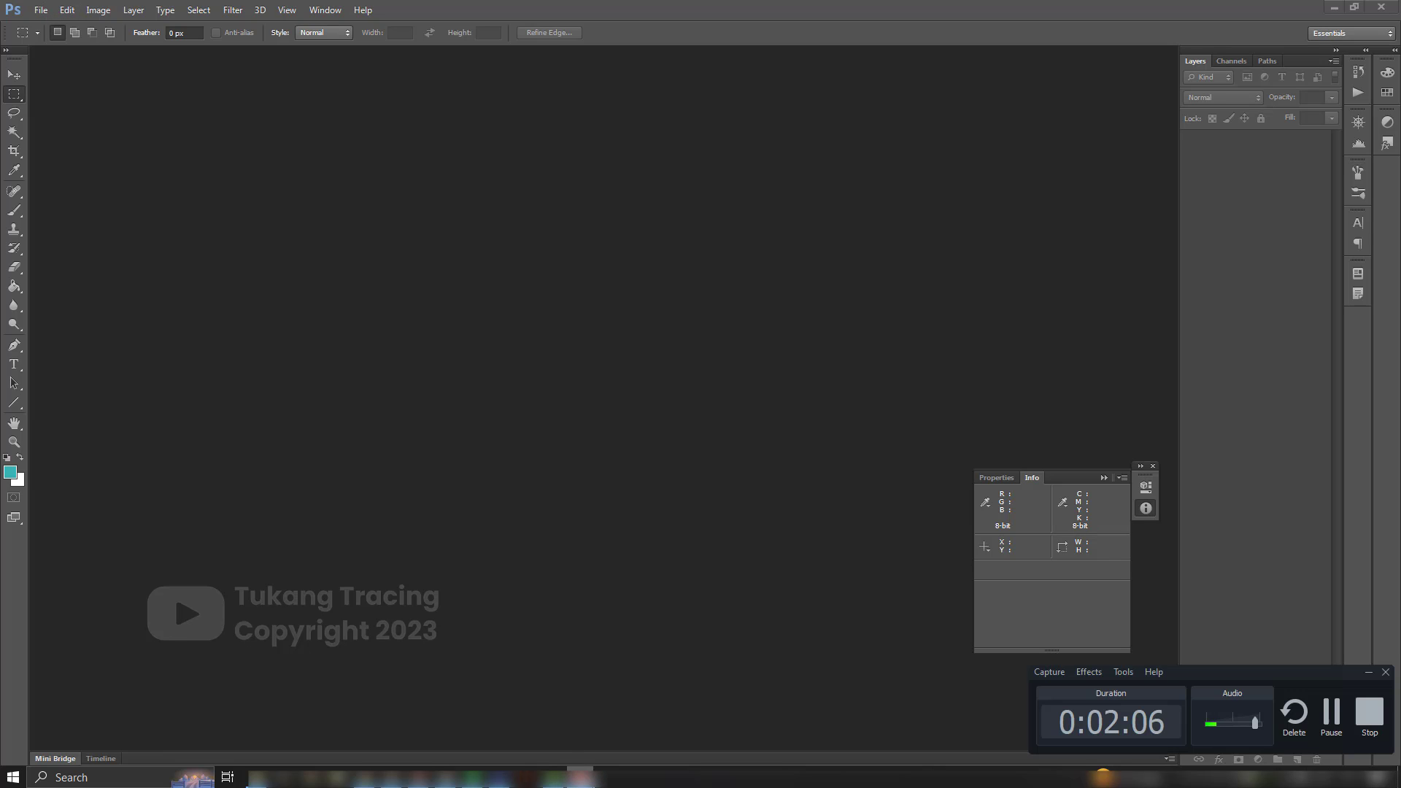
{"action": "left_click", "coordinate": [581, 778]}
{"action": "left_click", "coordinate": [40, 10]}
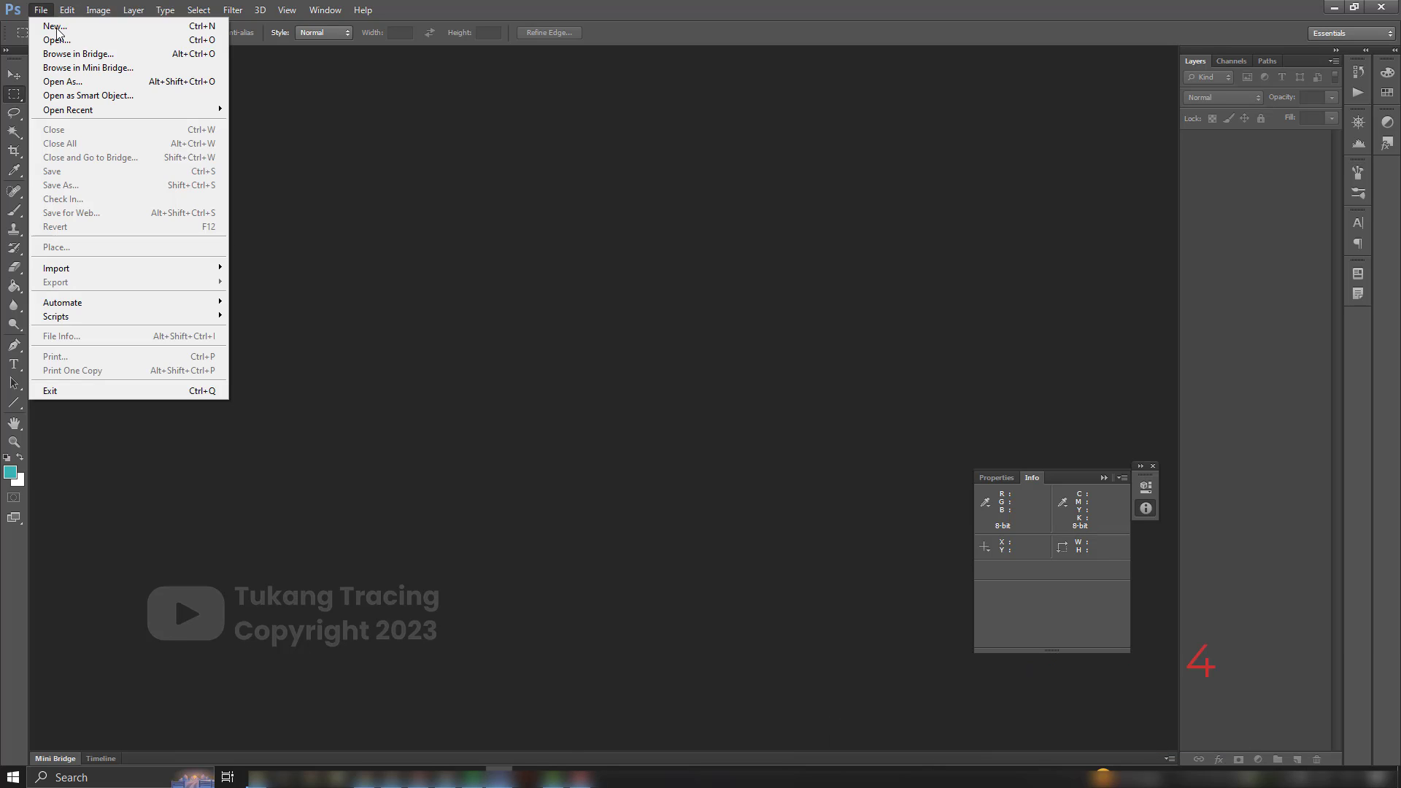
{"action": "left_click", "coordinate": [58, 27]}
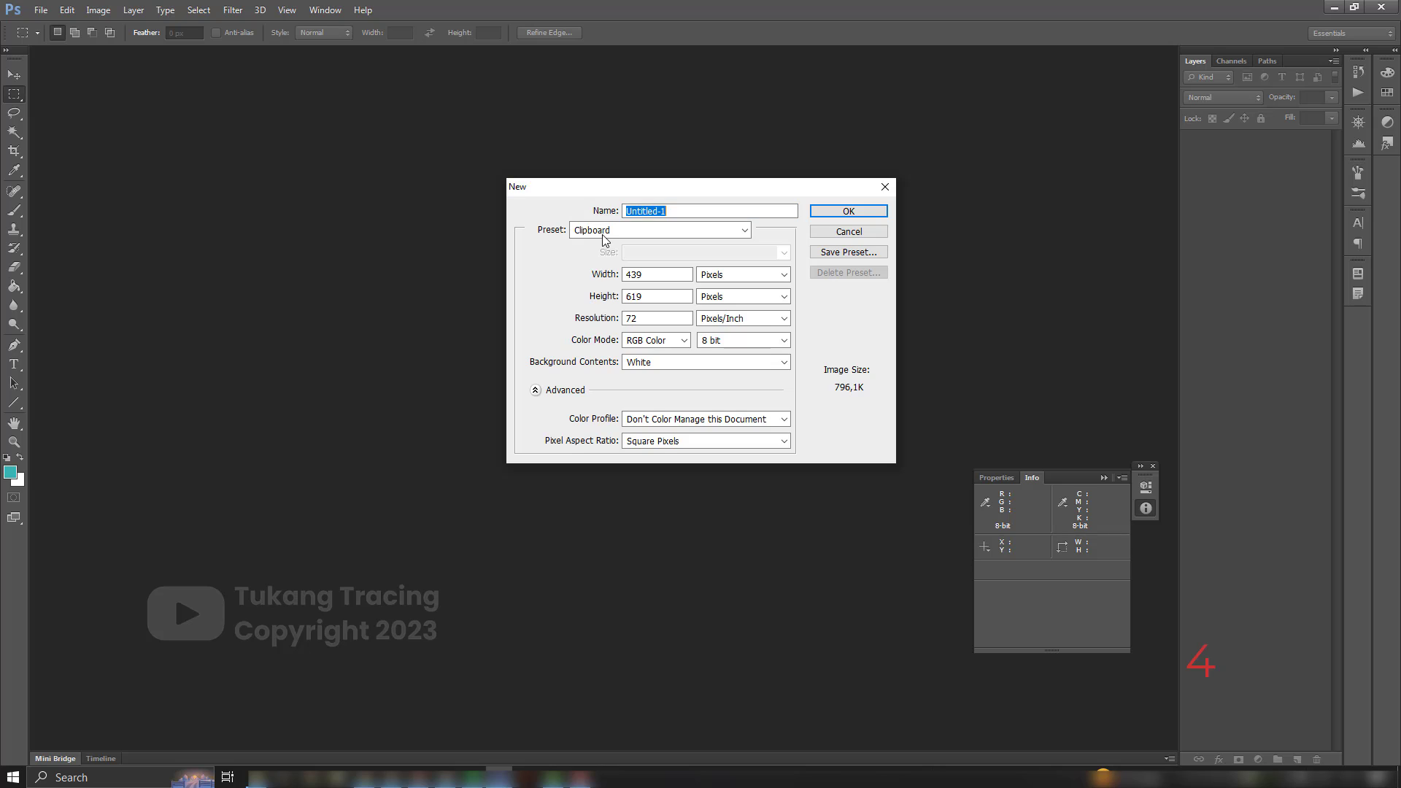
{"action": "left_click", "coordinate": [604, 231]}
{"action": "left_click", "coordinate": [610, 292]}
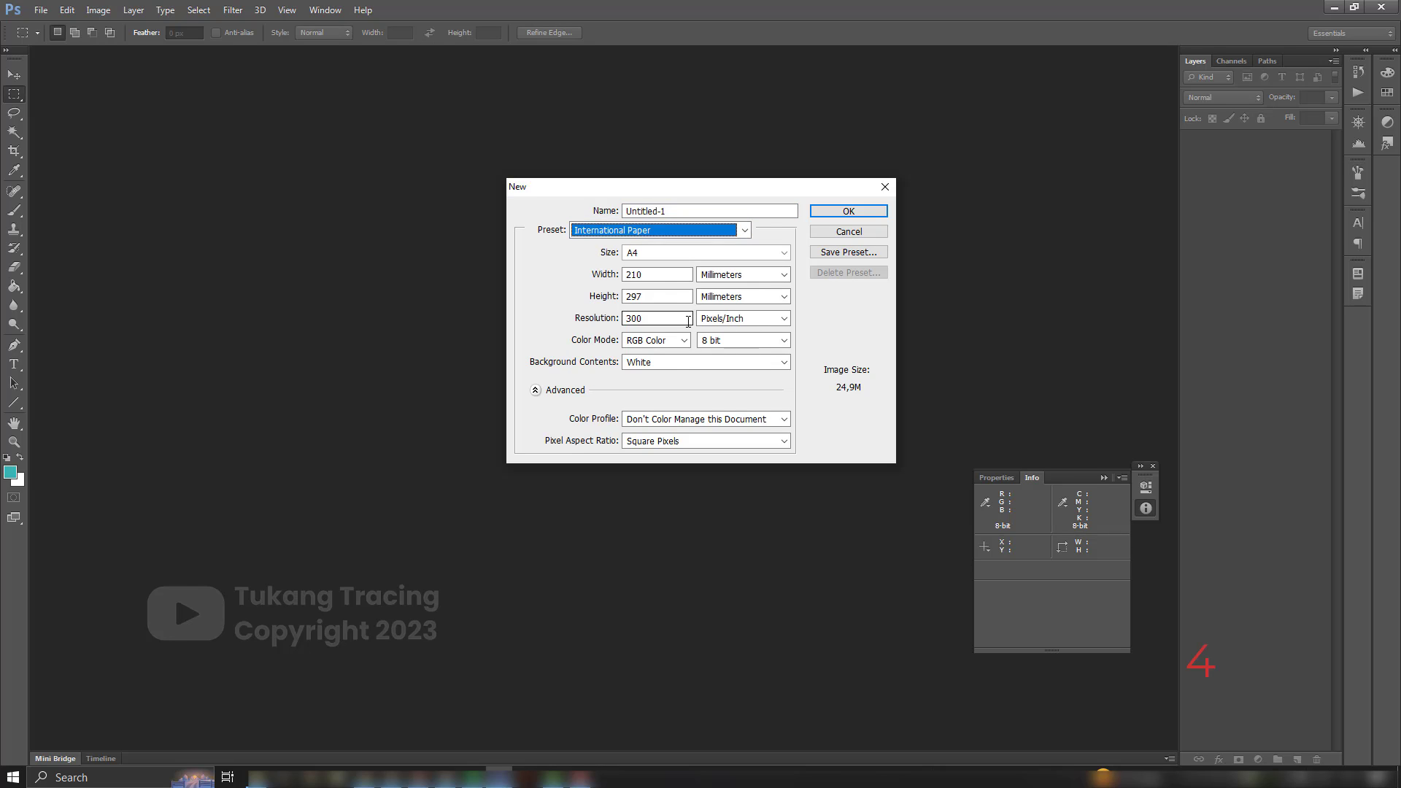
{"action": "left_click", "coordinate": [653, 252]}
{"action": "left_click", "coordinate": [658, 303]}
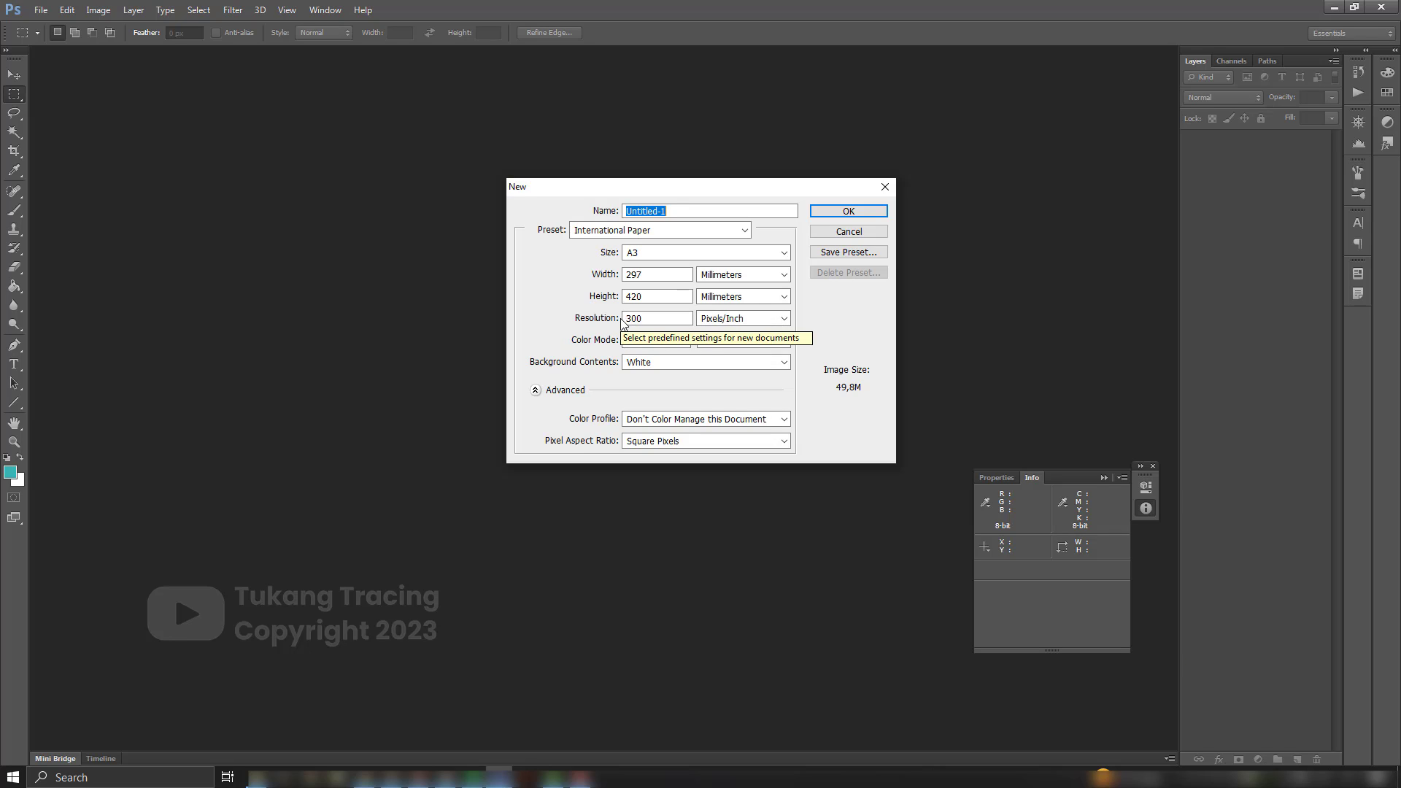
Set the new document's resolution to 600 pixels/inch.
{"action": "left_click", "coordinate": [750, 319]}
{"action": "left_click", "coordinate": [750, 318]}
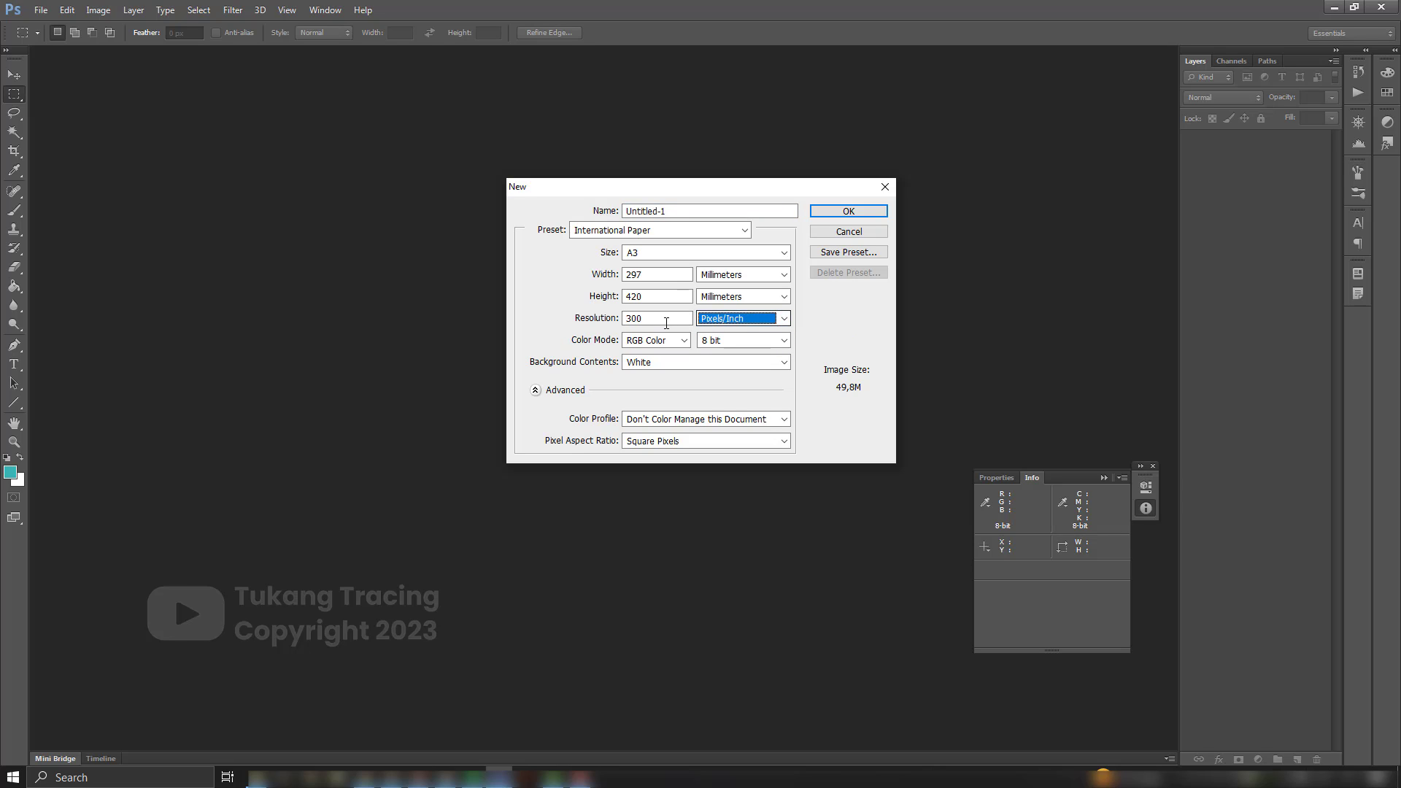
{"action": "left_click", "coordinate": [631, 319]}
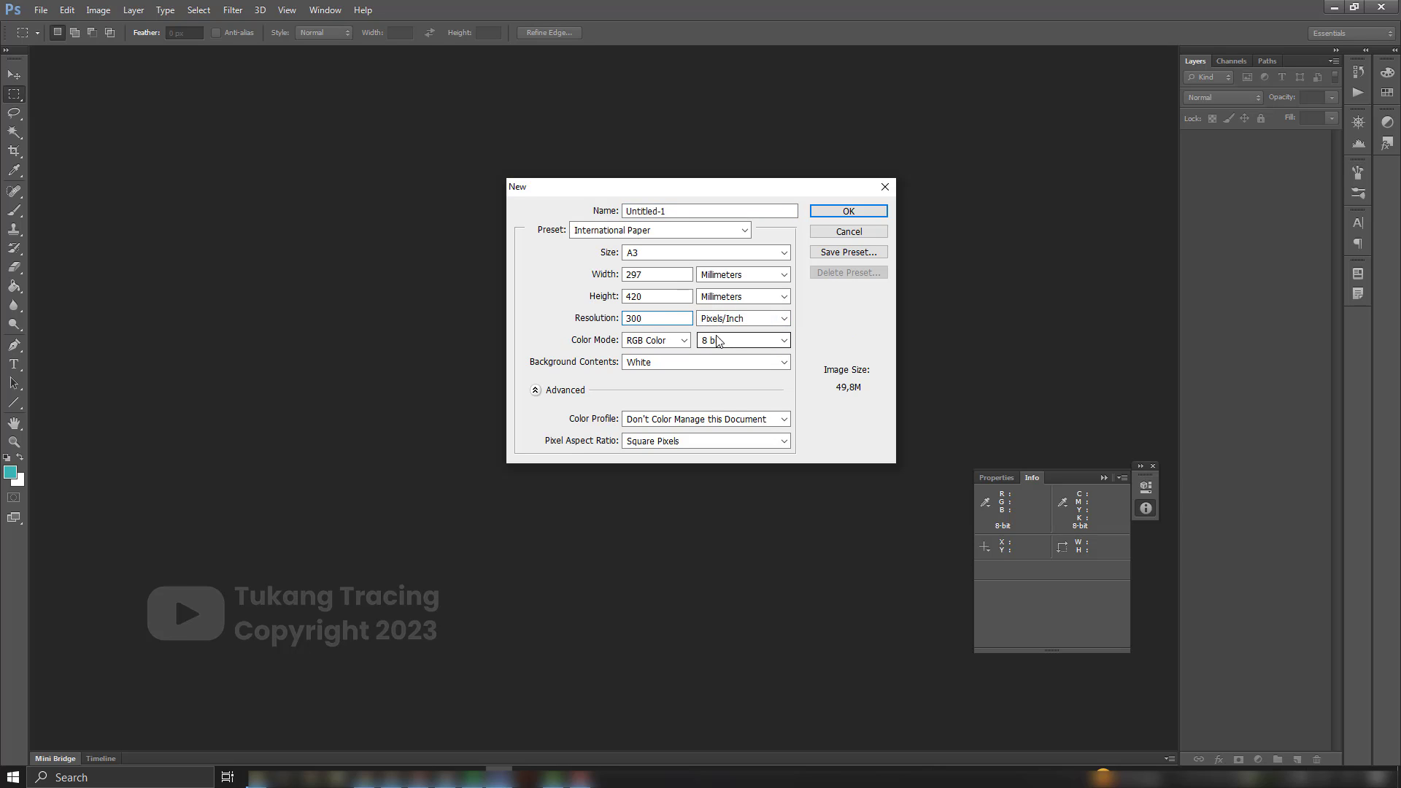
{"action": "key", "text": "BackSpace"}
{"action": "type", "text": "6"}
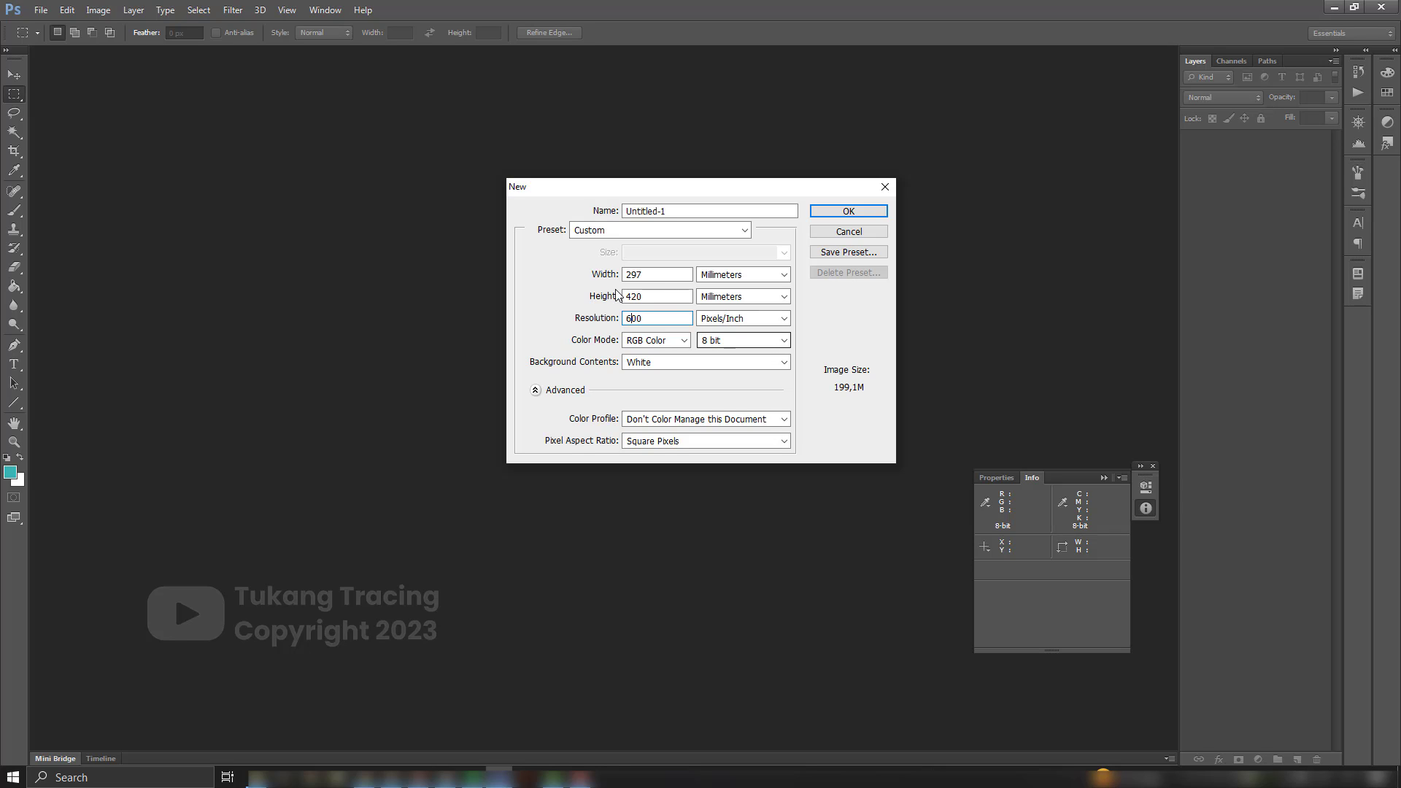
Set the document's width and height units to centimeters and create it in RGB Color mode.
{"action": "left_click", "coordinate": [645, 340]}
{"action": "left_click", "coordinate": [645, 344]}
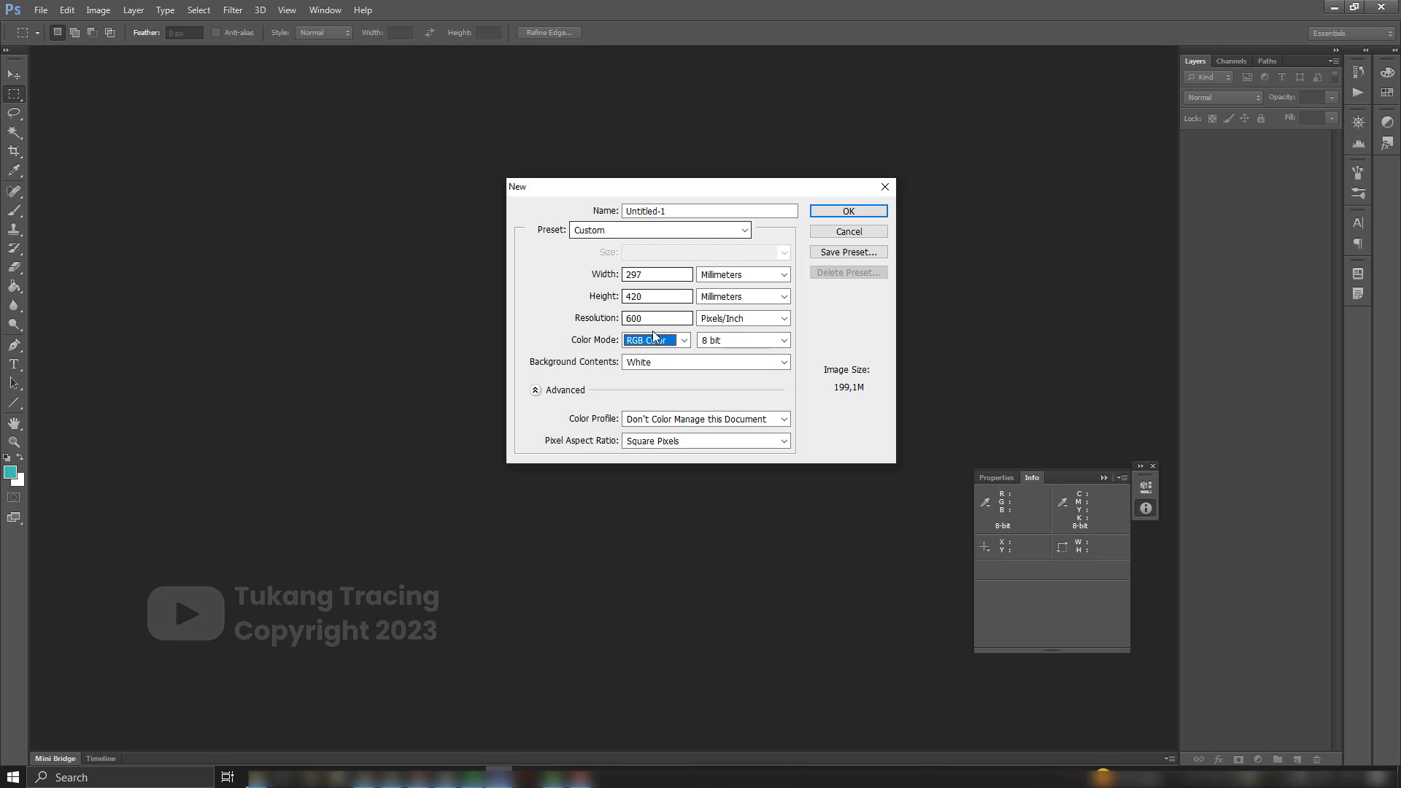
{"action": "left_click", "coordinate": [737, 275]}
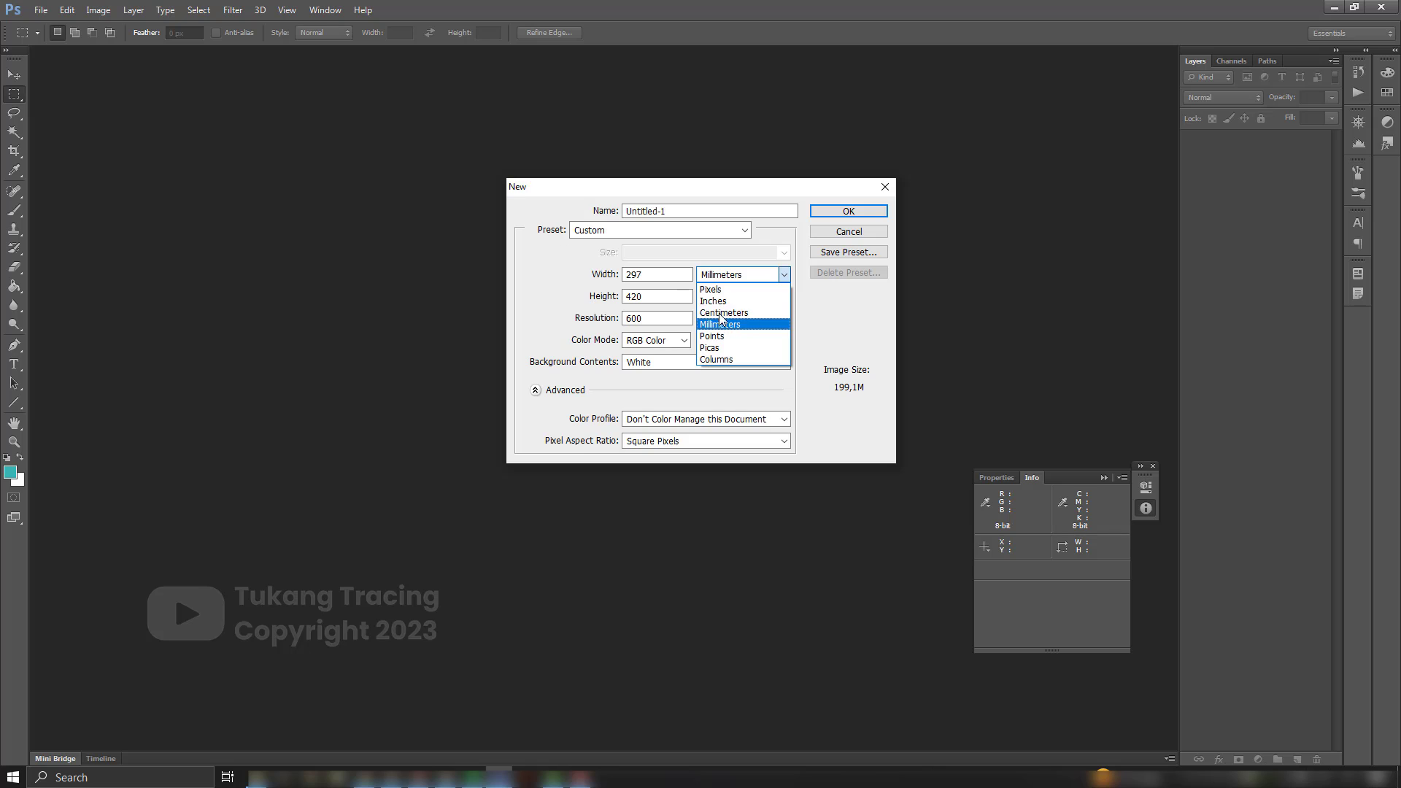
{"action": "left_click", "coordinate": [722, 313]}
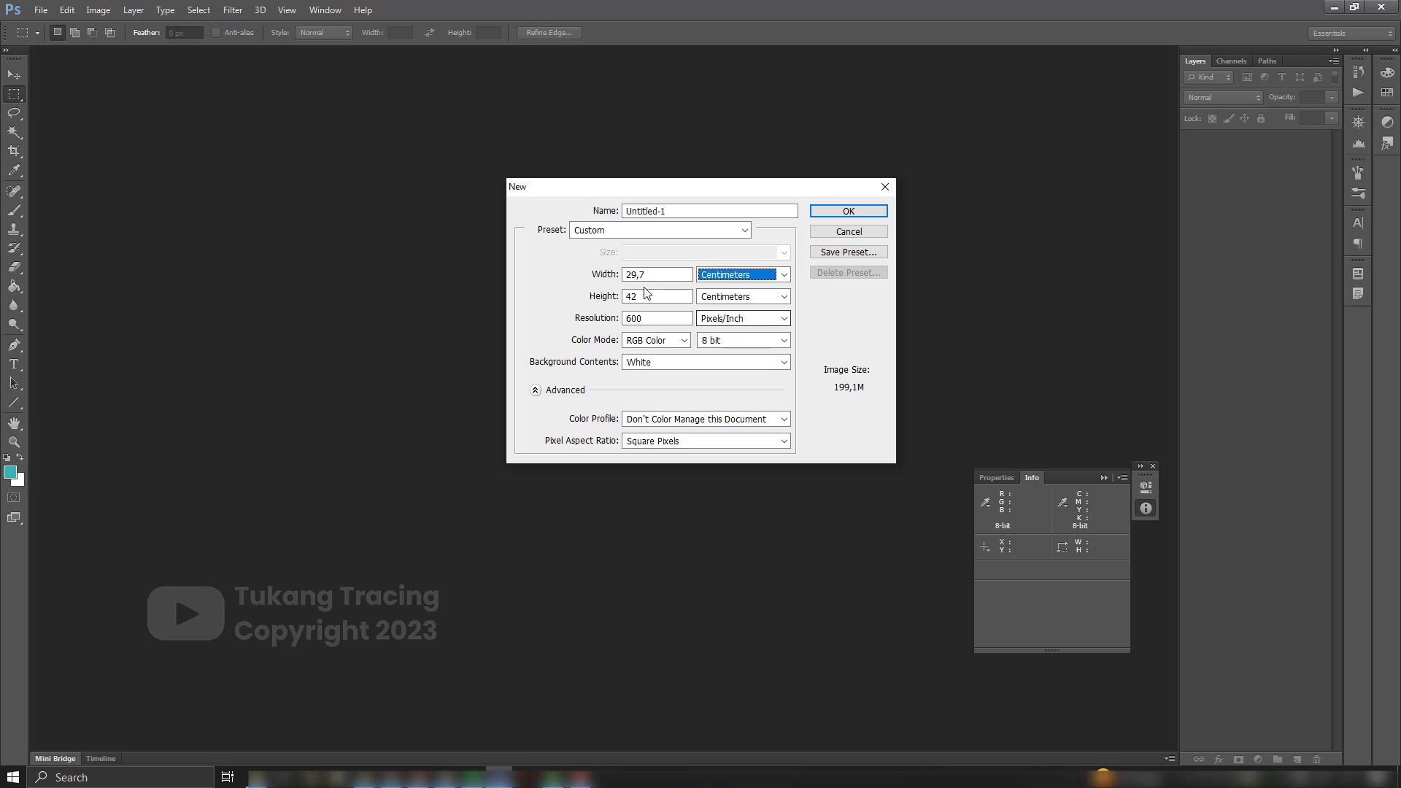
{"action": "left_click", "coordinate": [839, 212]}
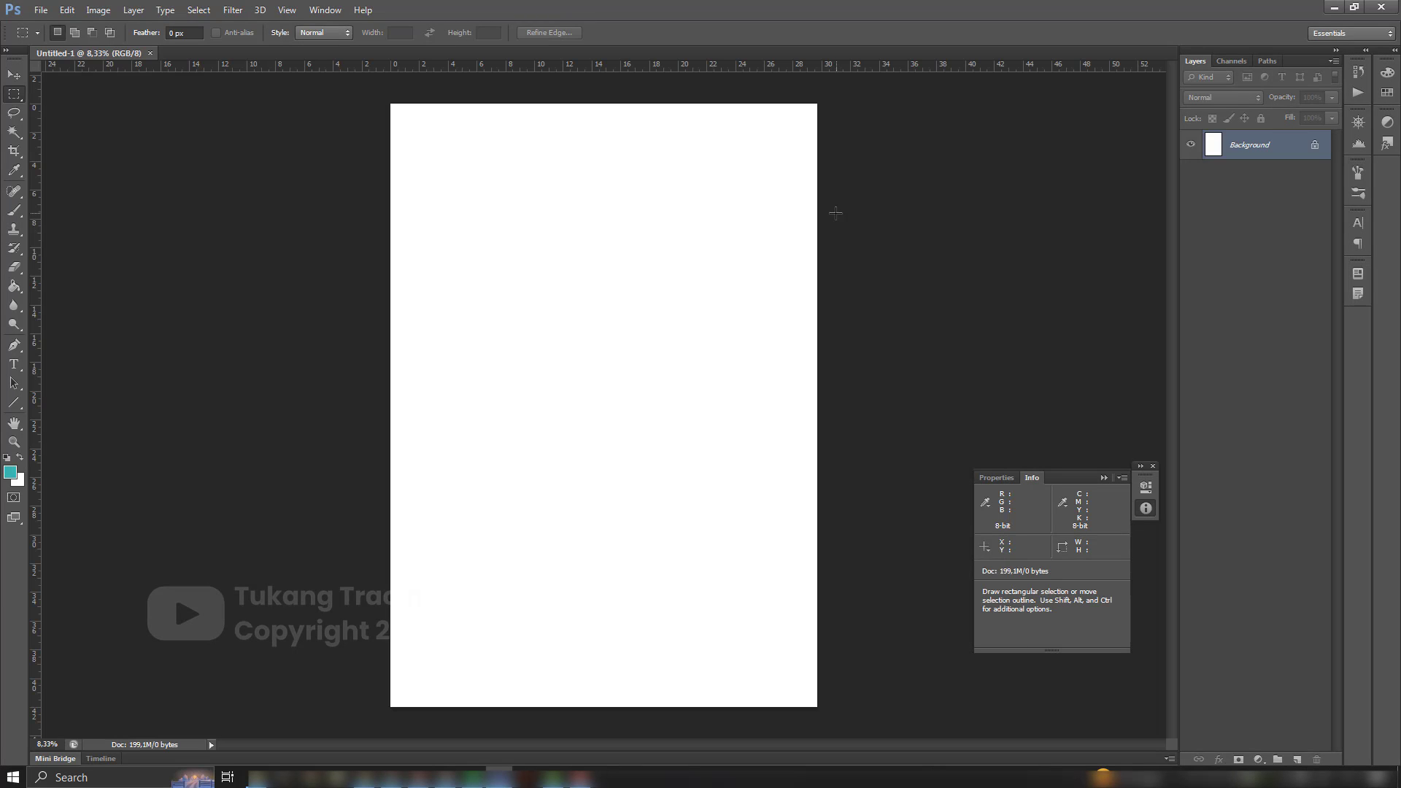
Add a Solid Color fill layer in black (000000) above the Background layer.
{"action": "left_click", "coordinate": [1258, 759]}
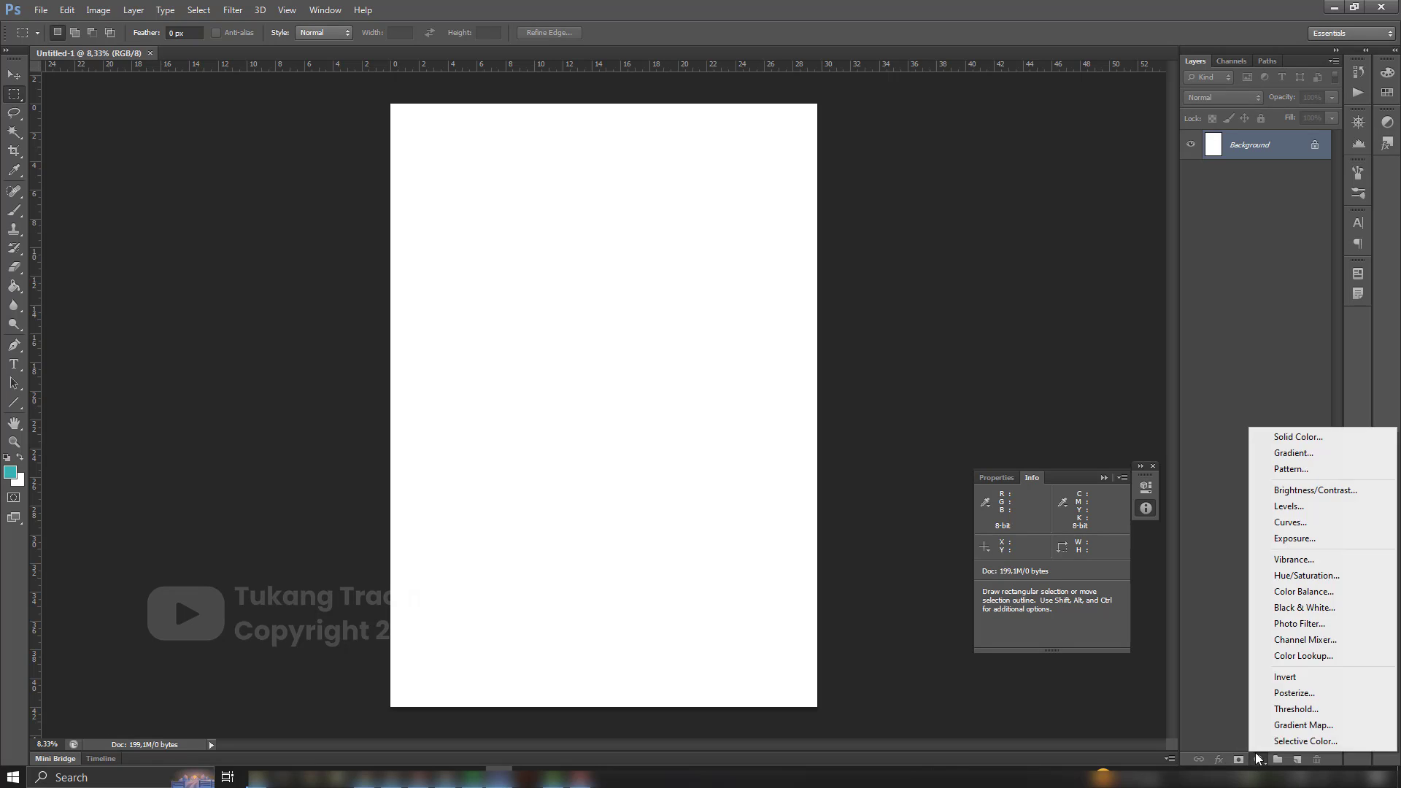
{"action": "left_click", "coordinate": [1299, 437]}
{"action": "left_click", "coordinate": [947, 328]}
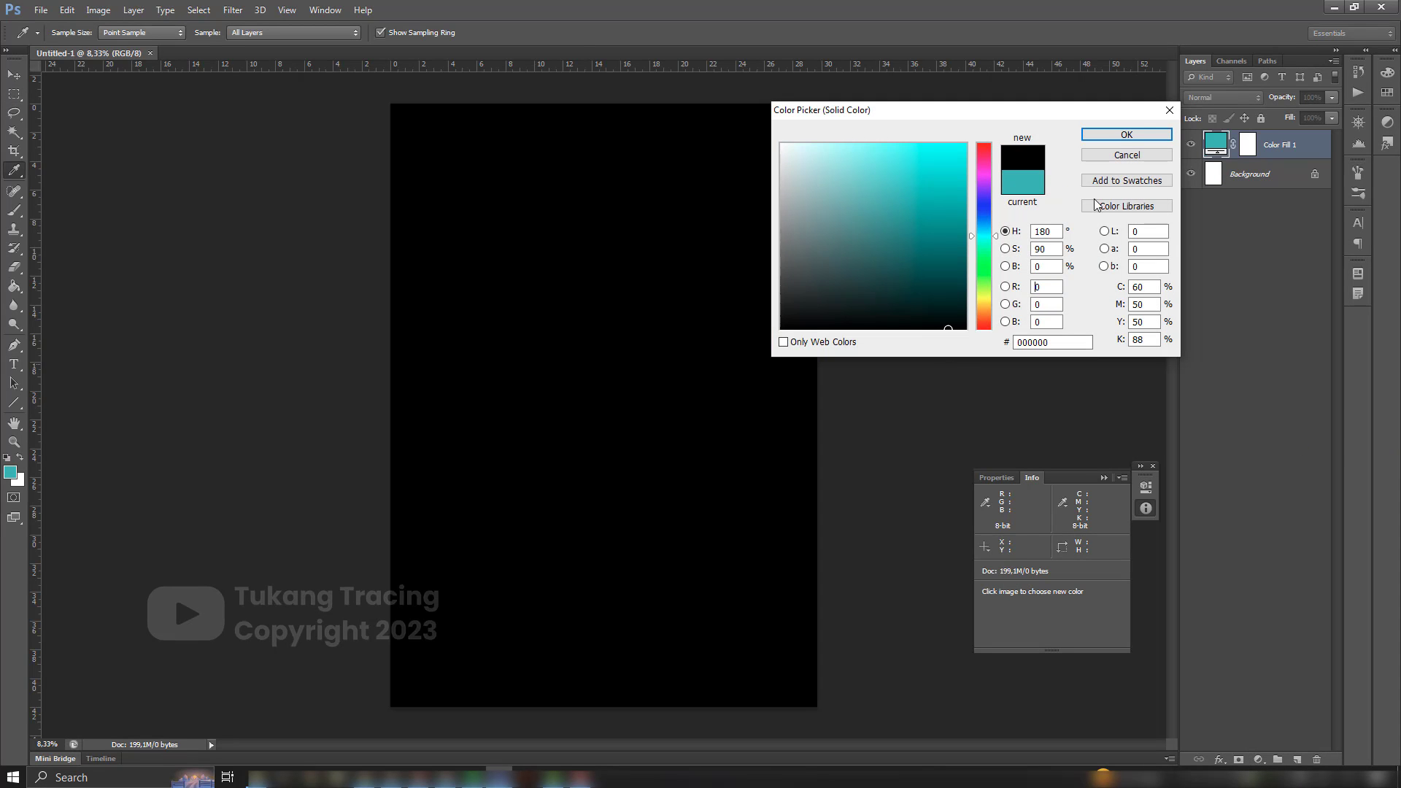
{"action": "left_click", "coordinate": [1136, 144]}
{"action": "key", "text": "v"}
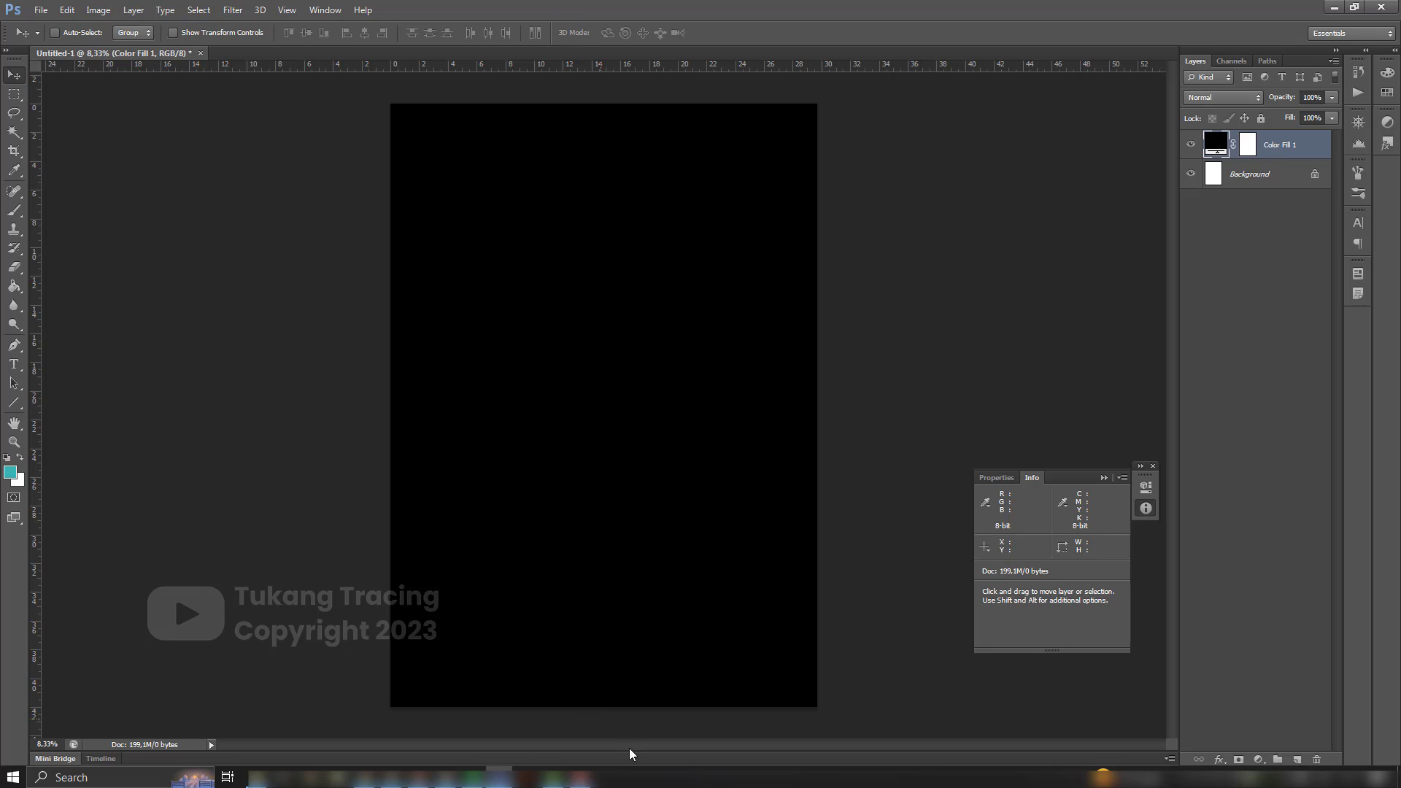
Switch to the patung 1 folder and open the first image, the crown-of-thorns statue, in Photoshop.
{"action": "left_click", "coordinate": [272, 777]}
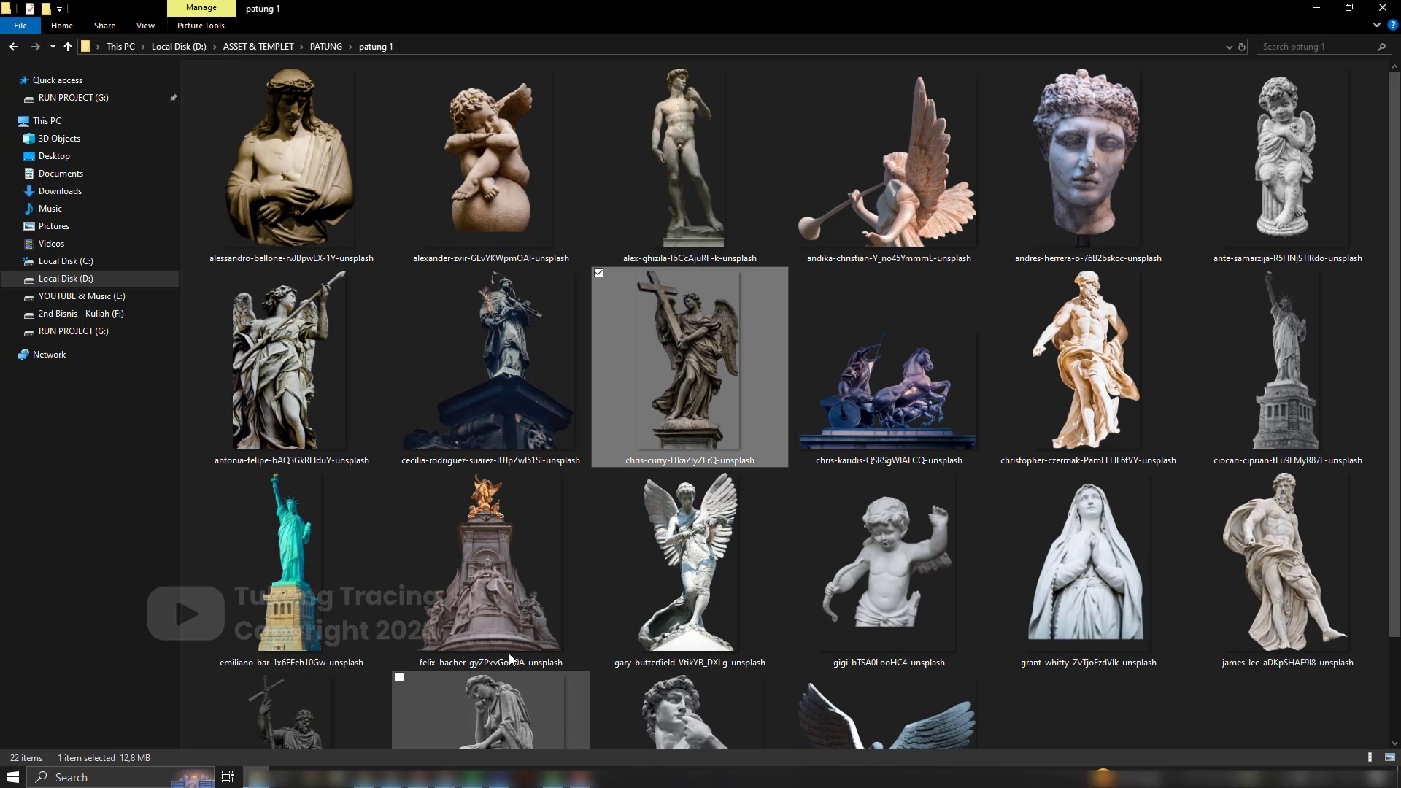
{"action": "left_click", "coordinate": [274, 154]}
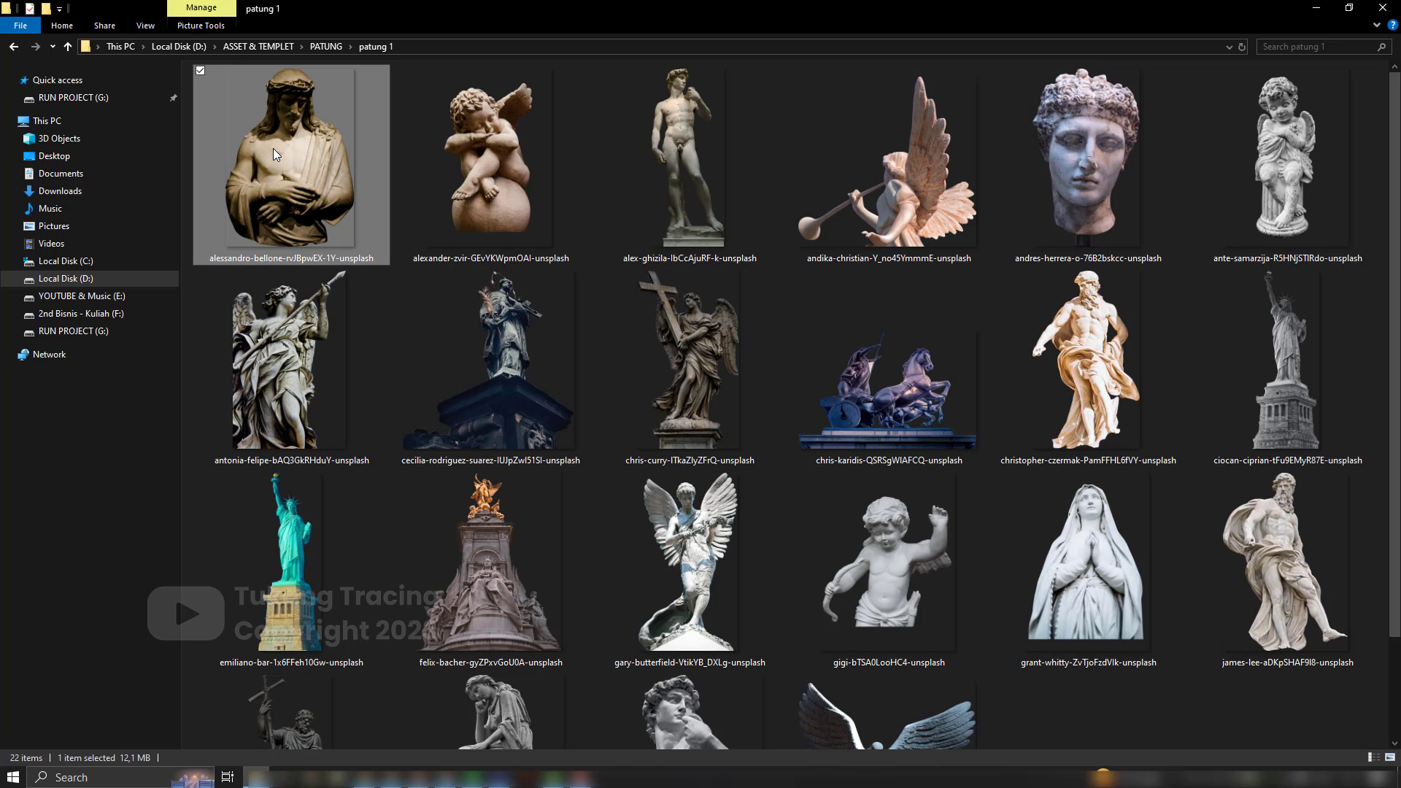
{"action": "right_click", "coordinate": [272, 148]}
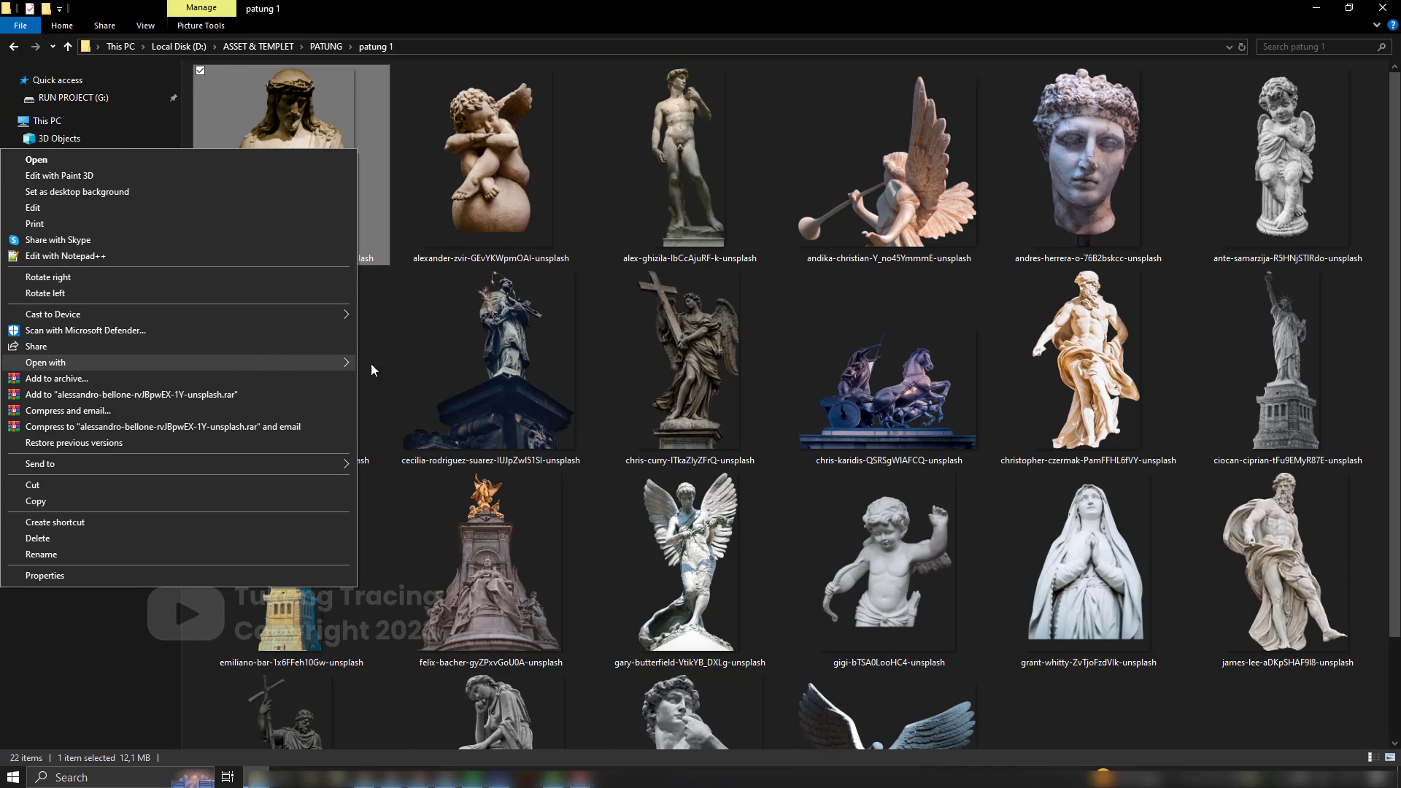
{"action": "mouse_move", "coordinate": [343, 363]}
{"action": "left_click", "coordinate": [414, 381]}
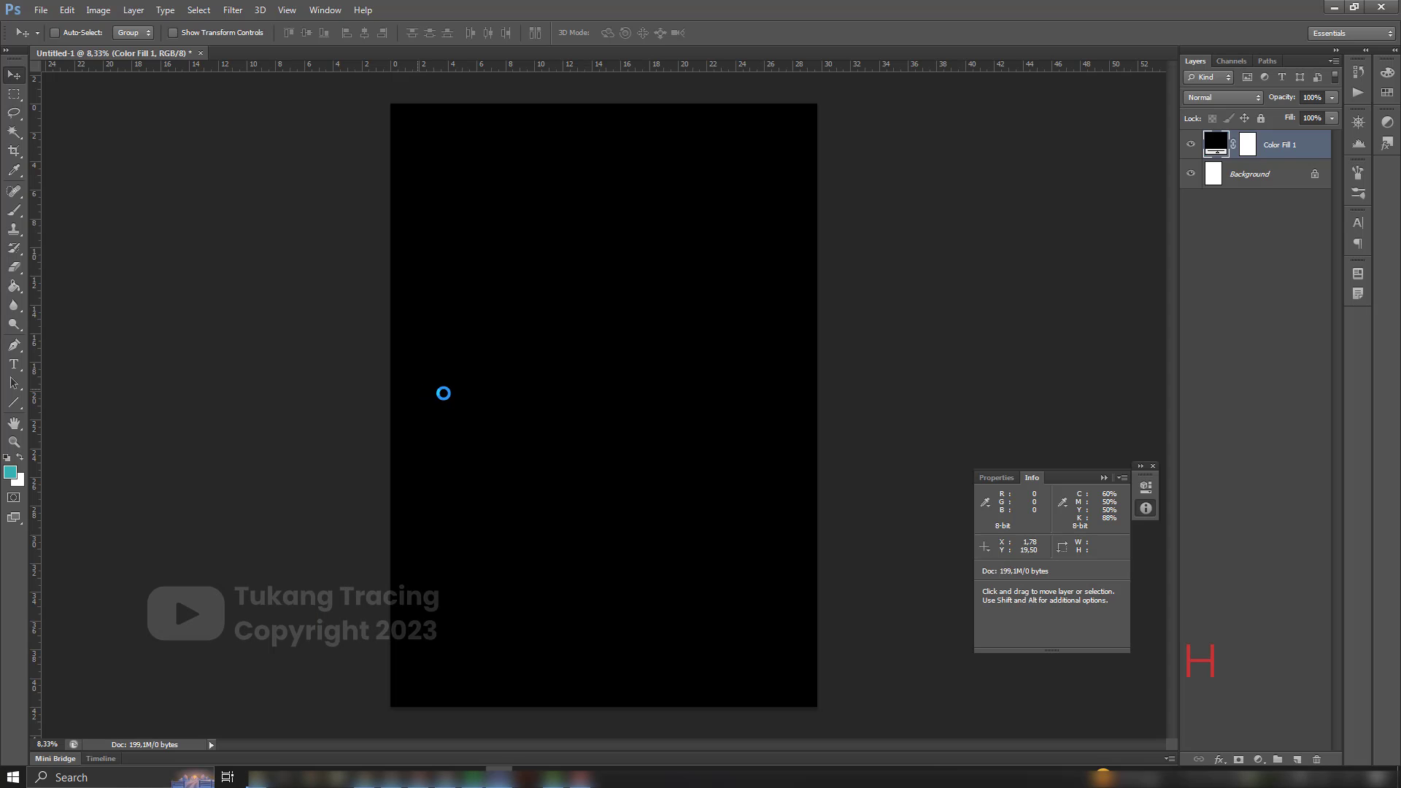
{"action": "left_click", "coordinate": [751, 374]}
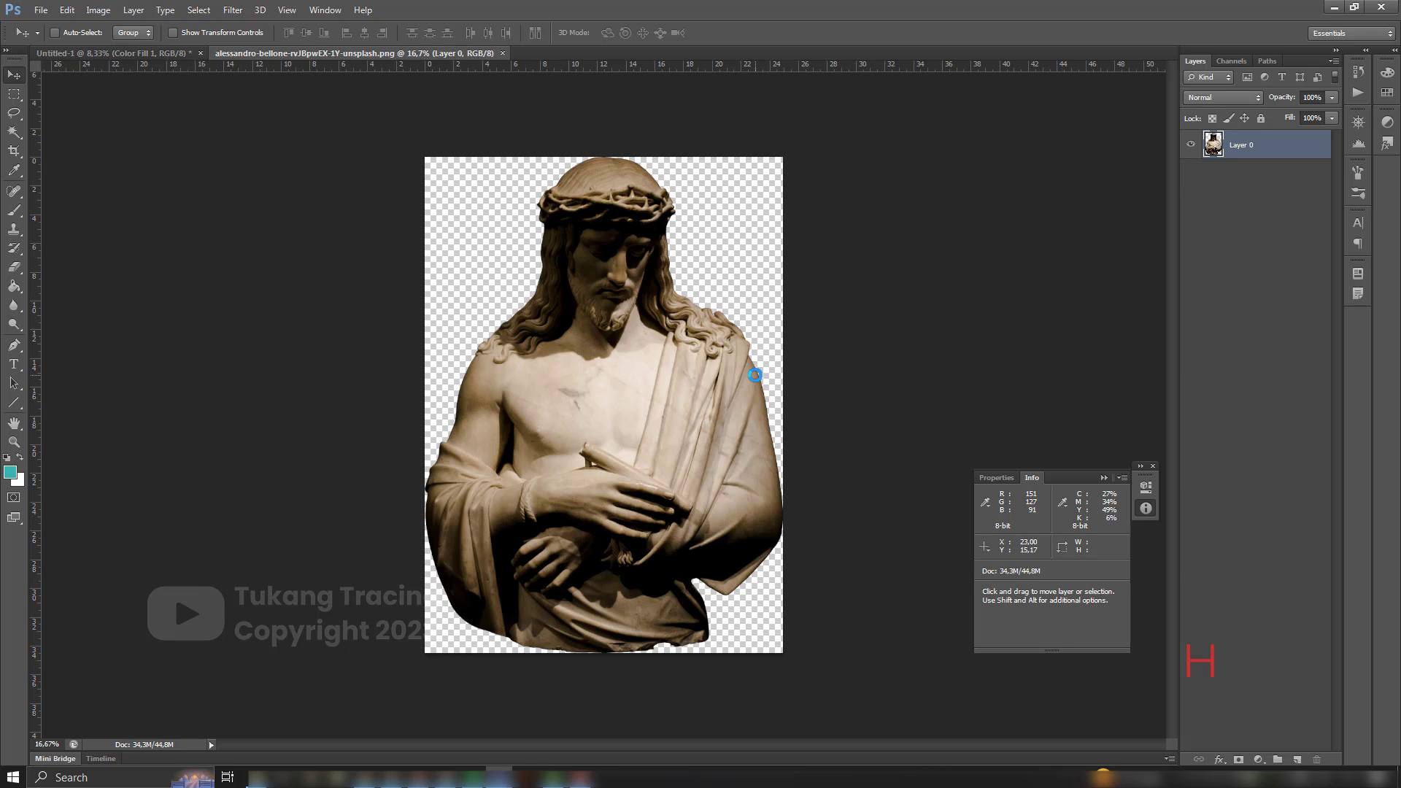
Resize the statue image to a document width of 12 cm with proportions constrained.
{"action": "left_click", "coordinate": [97, 11]}
{"action": "mouse_move", "coordinate": [111, 27]}
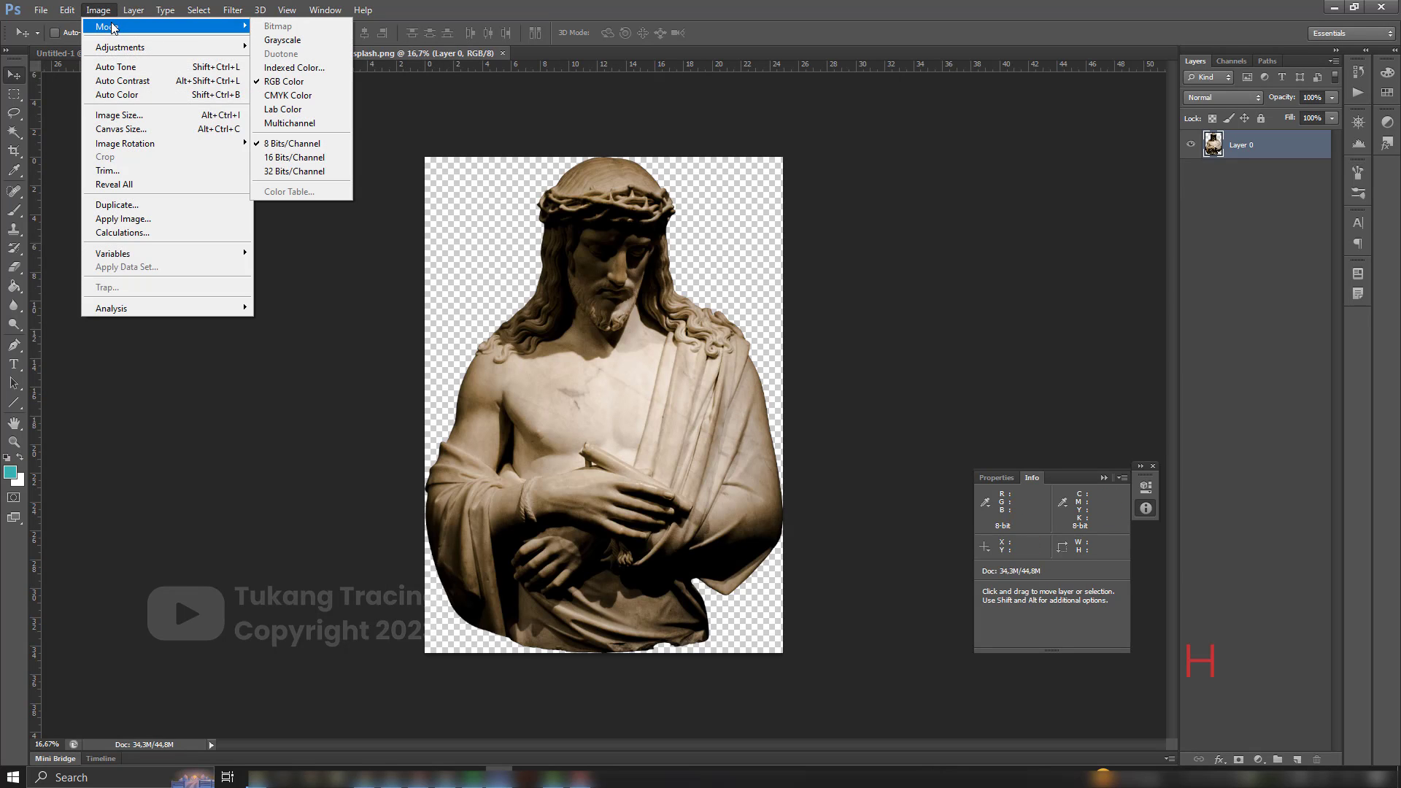
{"action": "left_click", "coordinate": [146, 116]}
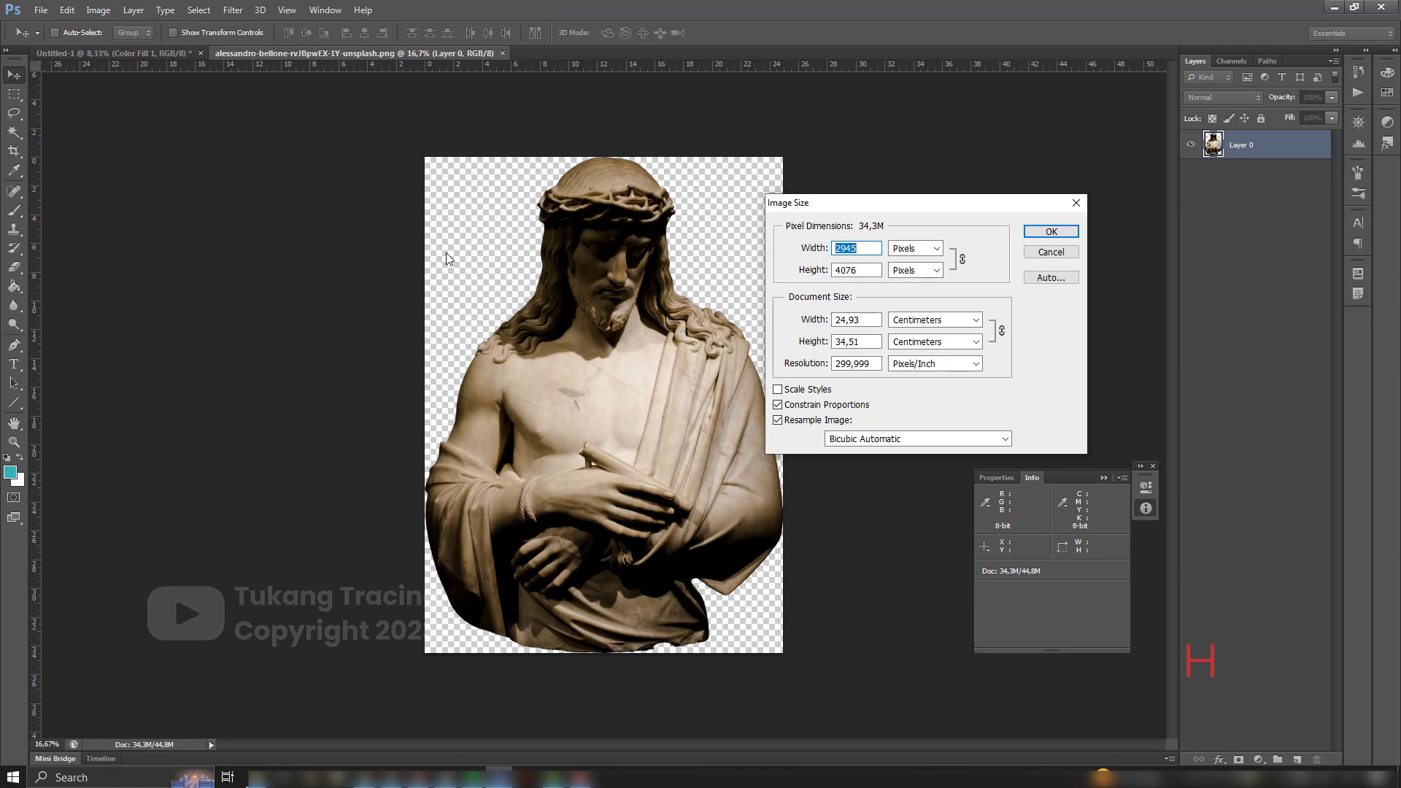
{"action": "left_click", "coordinate": [866, 319]}
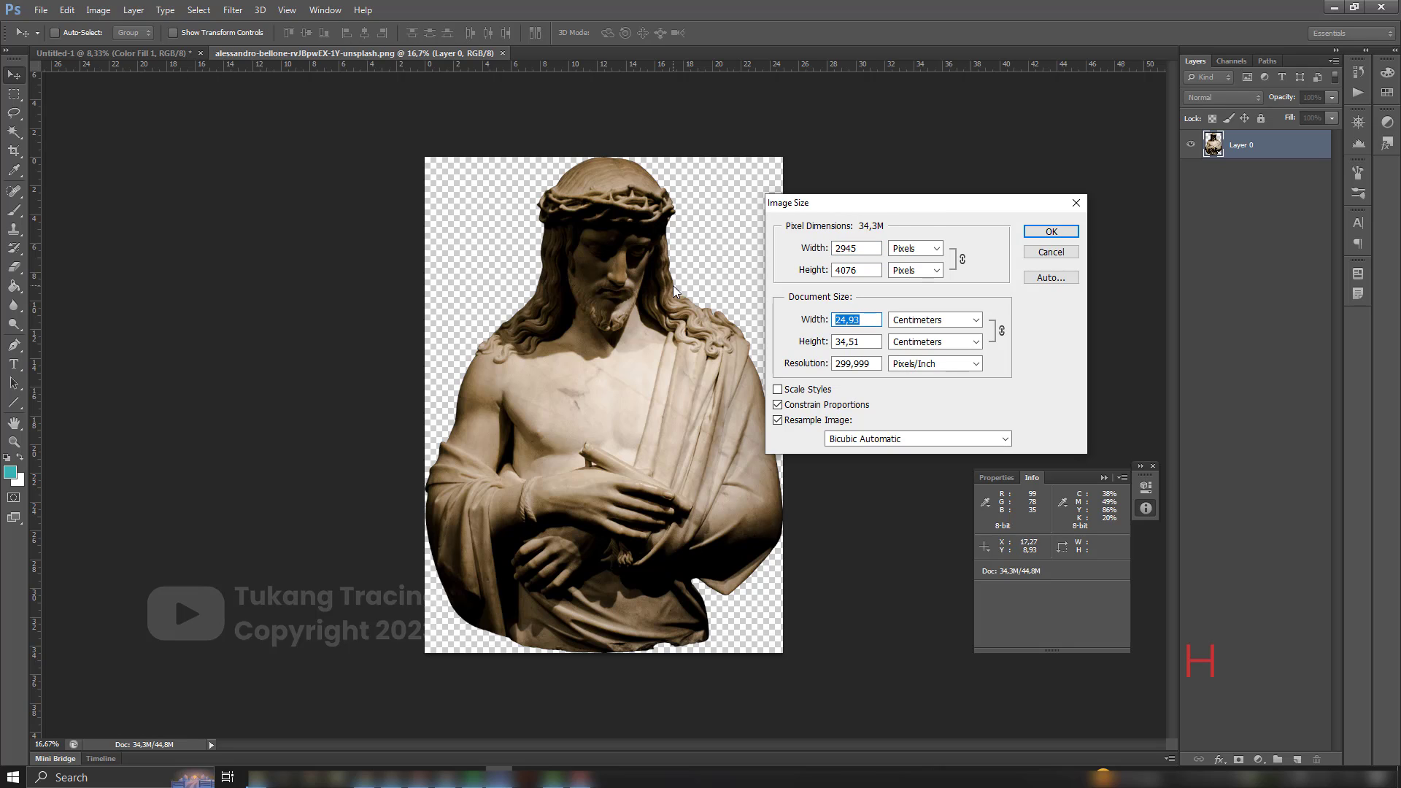
{"action": "type", "text": "12"}
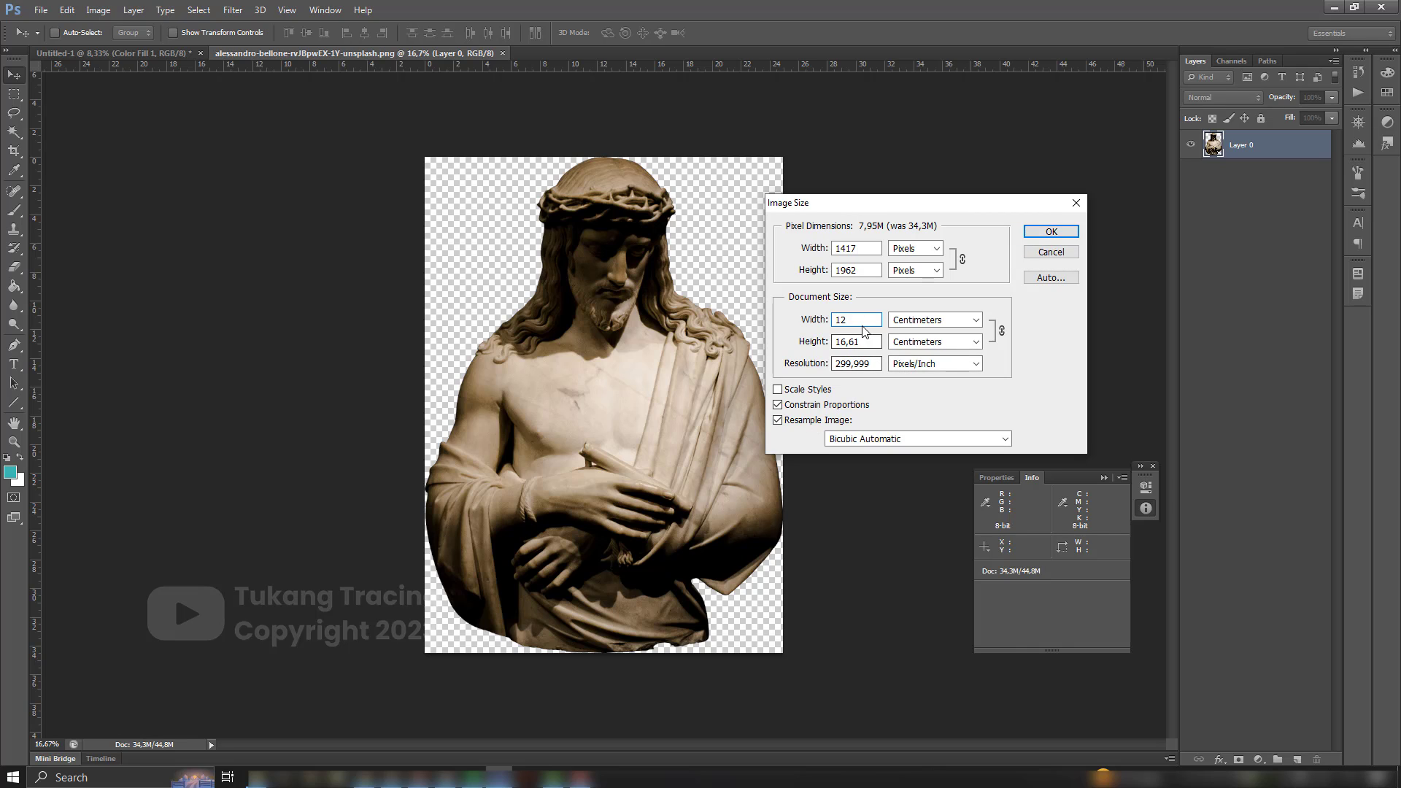
{"action": "left_click", "coordinate": [1052, 232]}
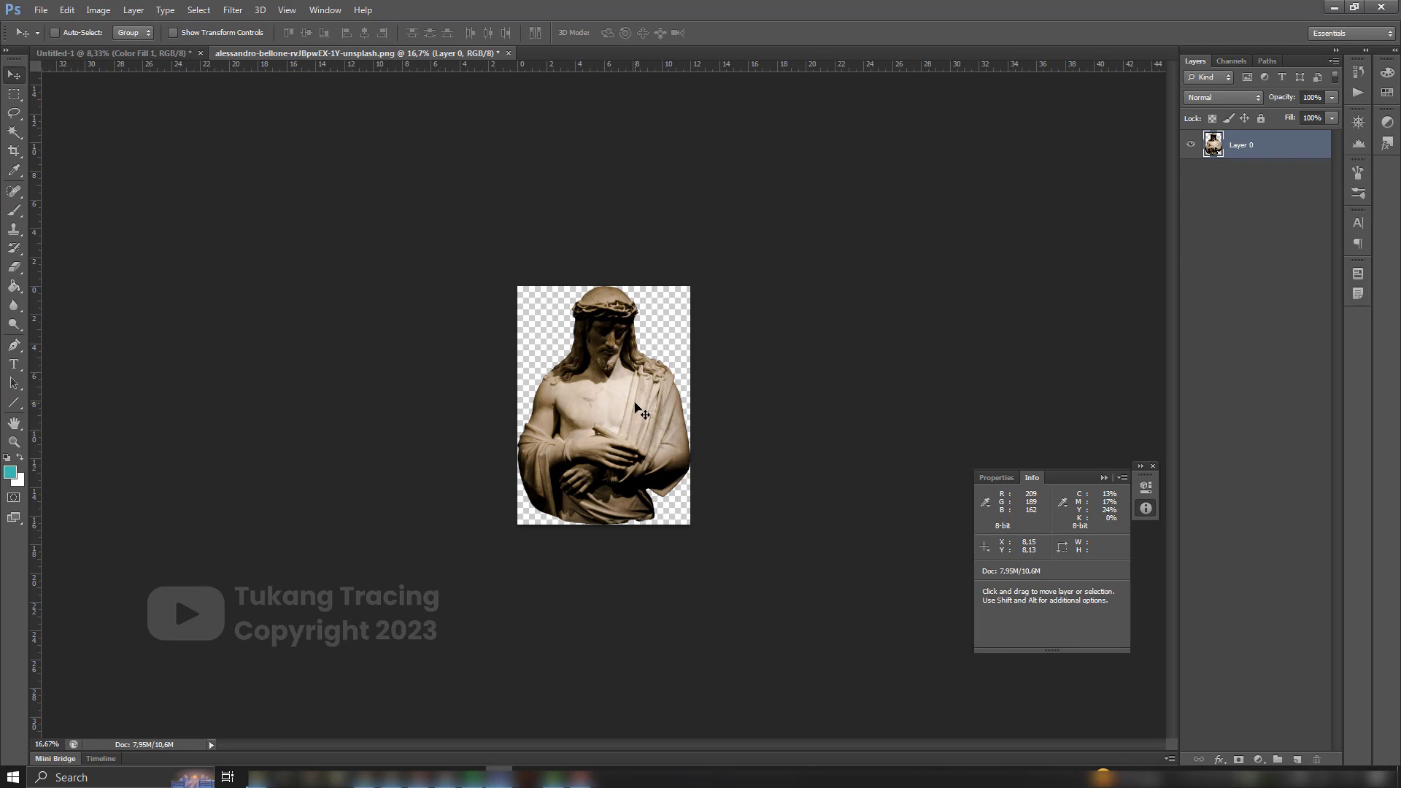
Copy the statue into the black A3 document, scale it to about 377%, and center it horizontally on the canvas.
{"action": "left_click_drag", "start_coordinate": [635, 403], "coordinate": [600, 303]}
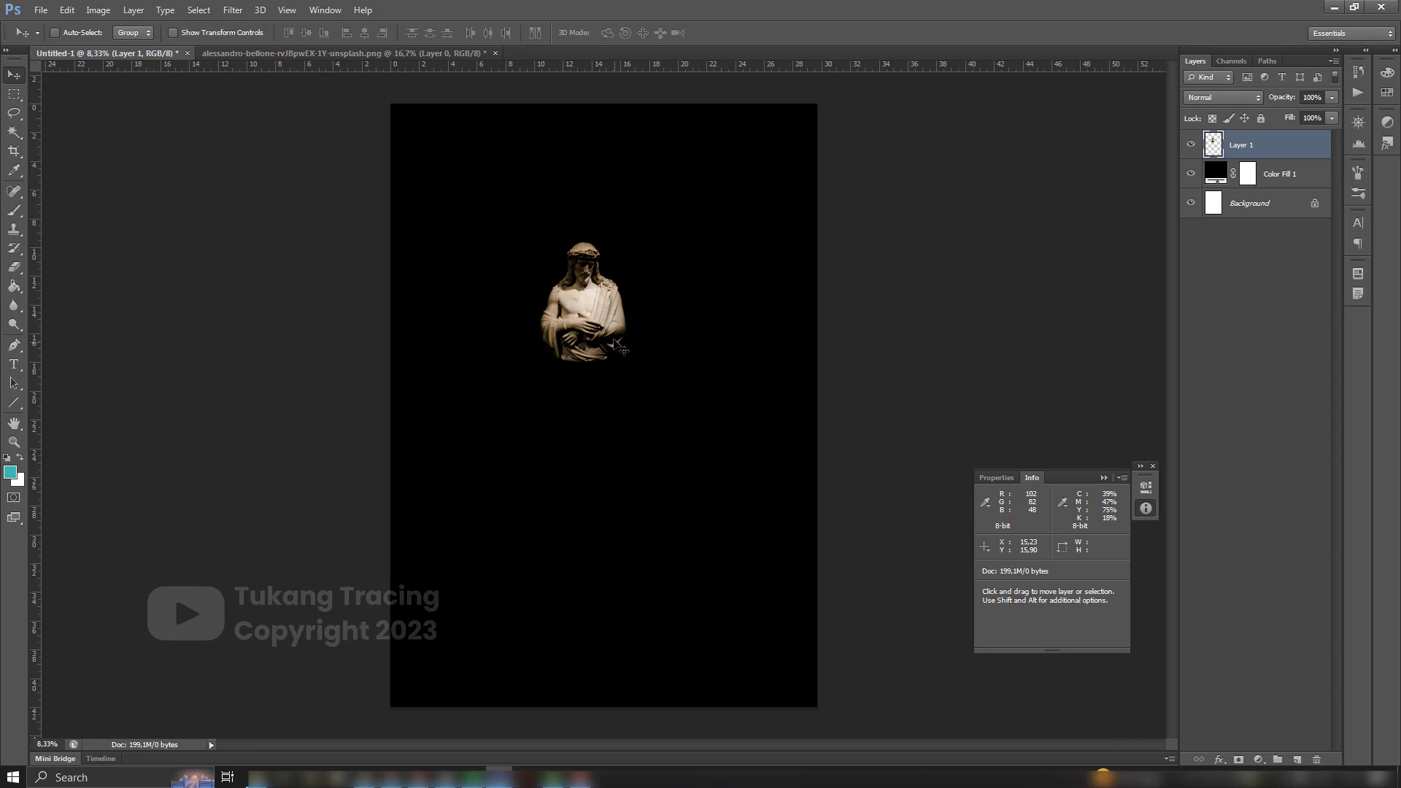
{"action": "left_click_drag", "start_coordinate": [609, 351], "coordinate": [612, 365]}
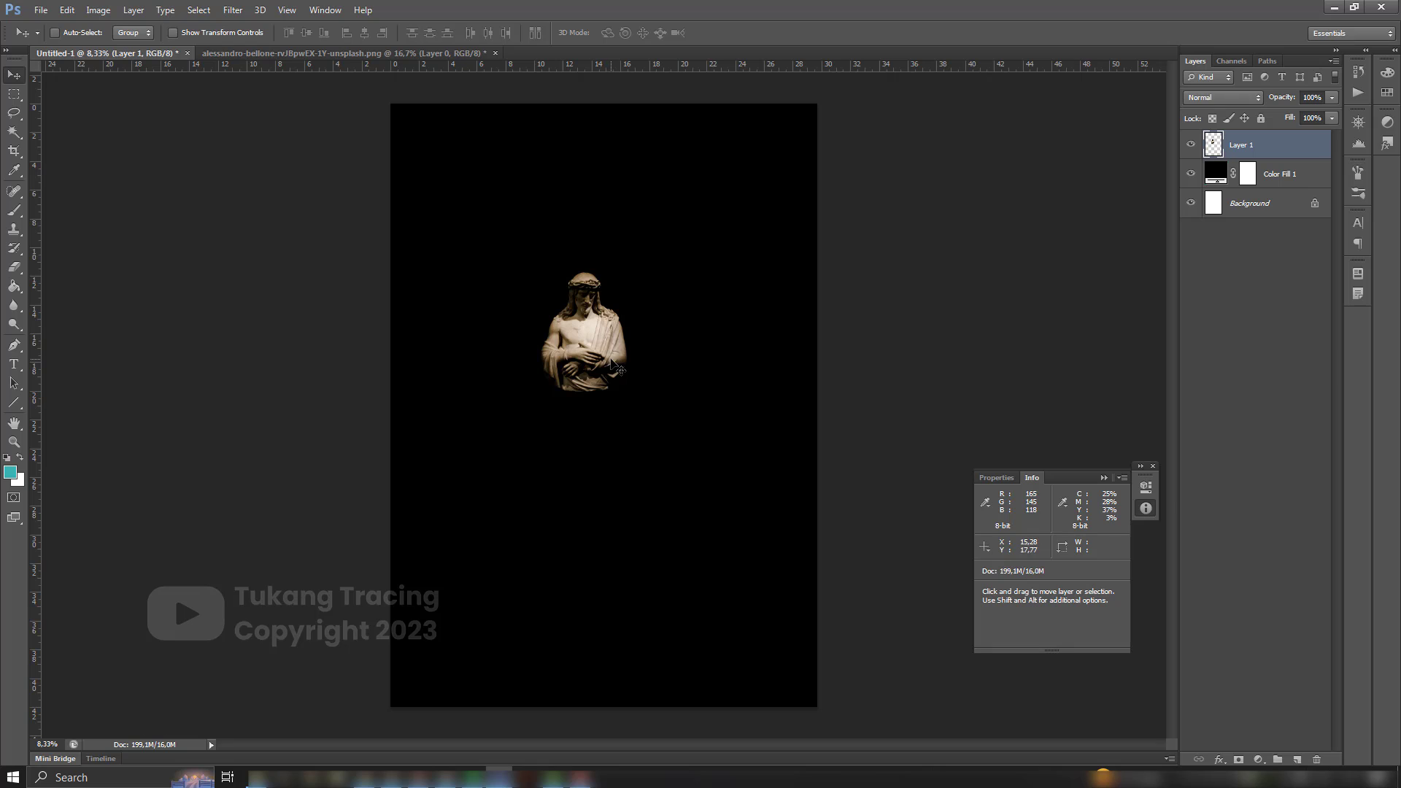
{"action": "key", "text": "ctrl+t"}
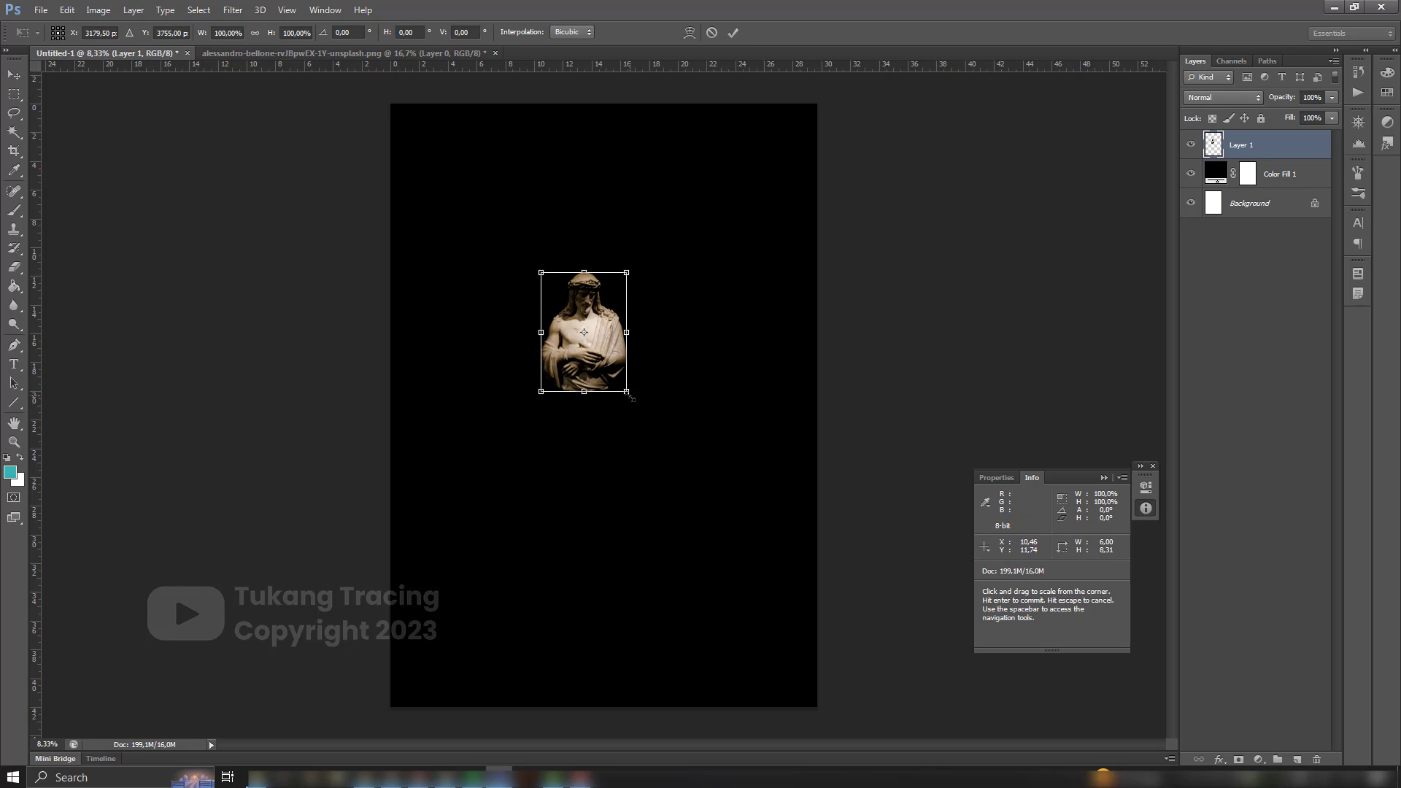
{"action": "left_click_drag", "start_coordinate": [631, 398], "coordinate": [847, 638]}
{"action": "left_click_drag", "start_coordinate": [635, 478], "coordinate": [532, 372]}
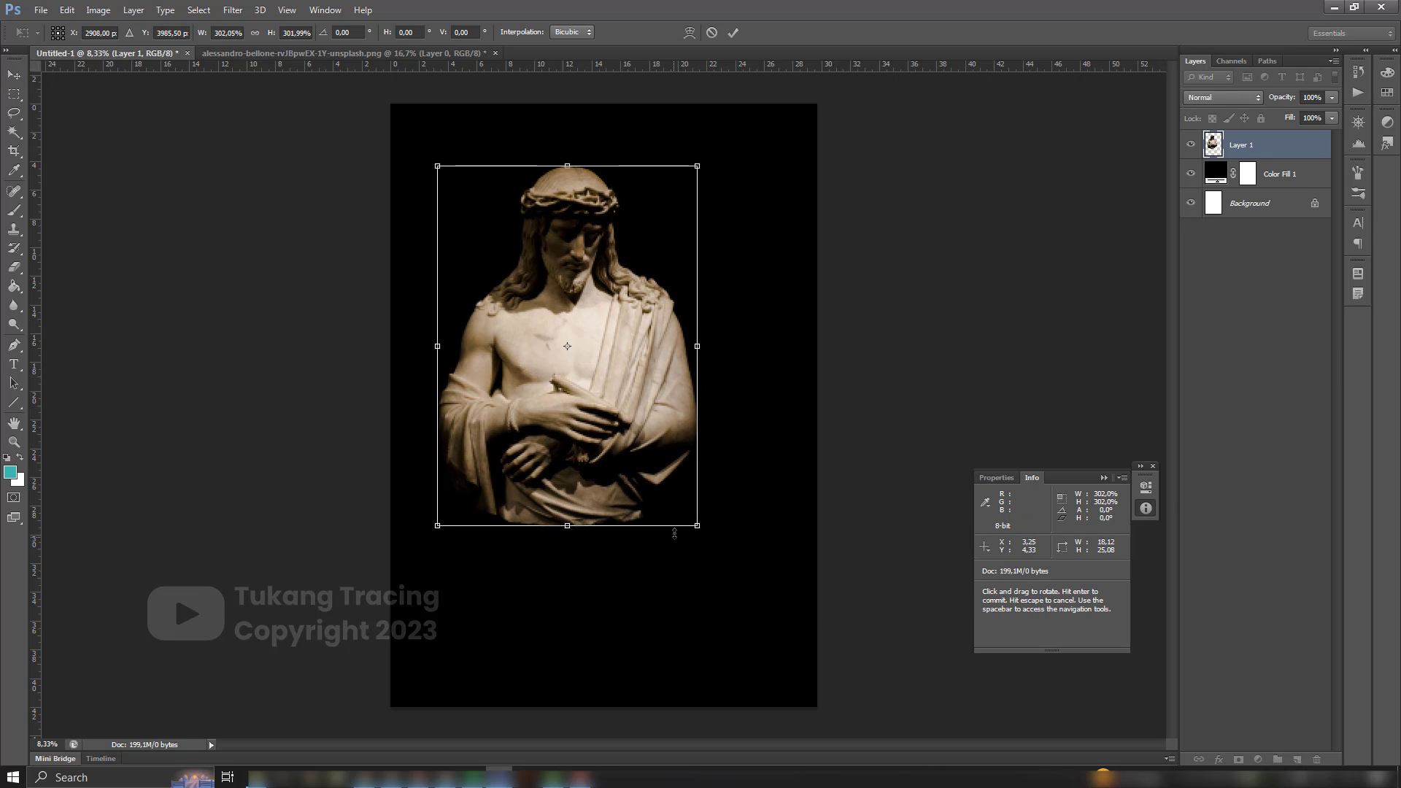
{"action": "left_click_drag", "start_coordinate": [699, 535], "coordinate": [763, 623]}
{"action": "left_click_drag", "start_coordinate": [685, 479], "coordinate": [699, 489]}
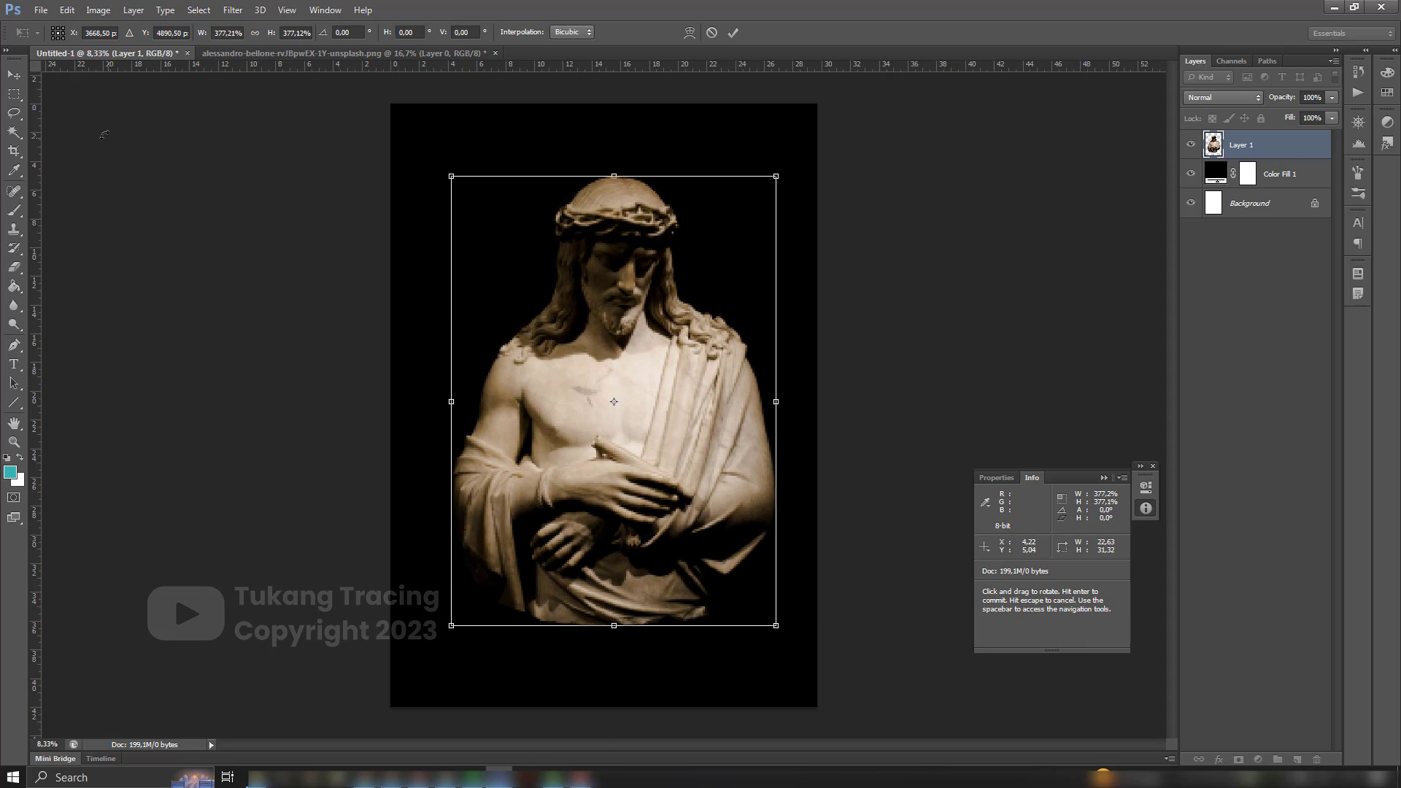
{"action": "left_click", "coordinate": [15, 77]}
{"action": "left_click", "coordinate": [615, 290]}
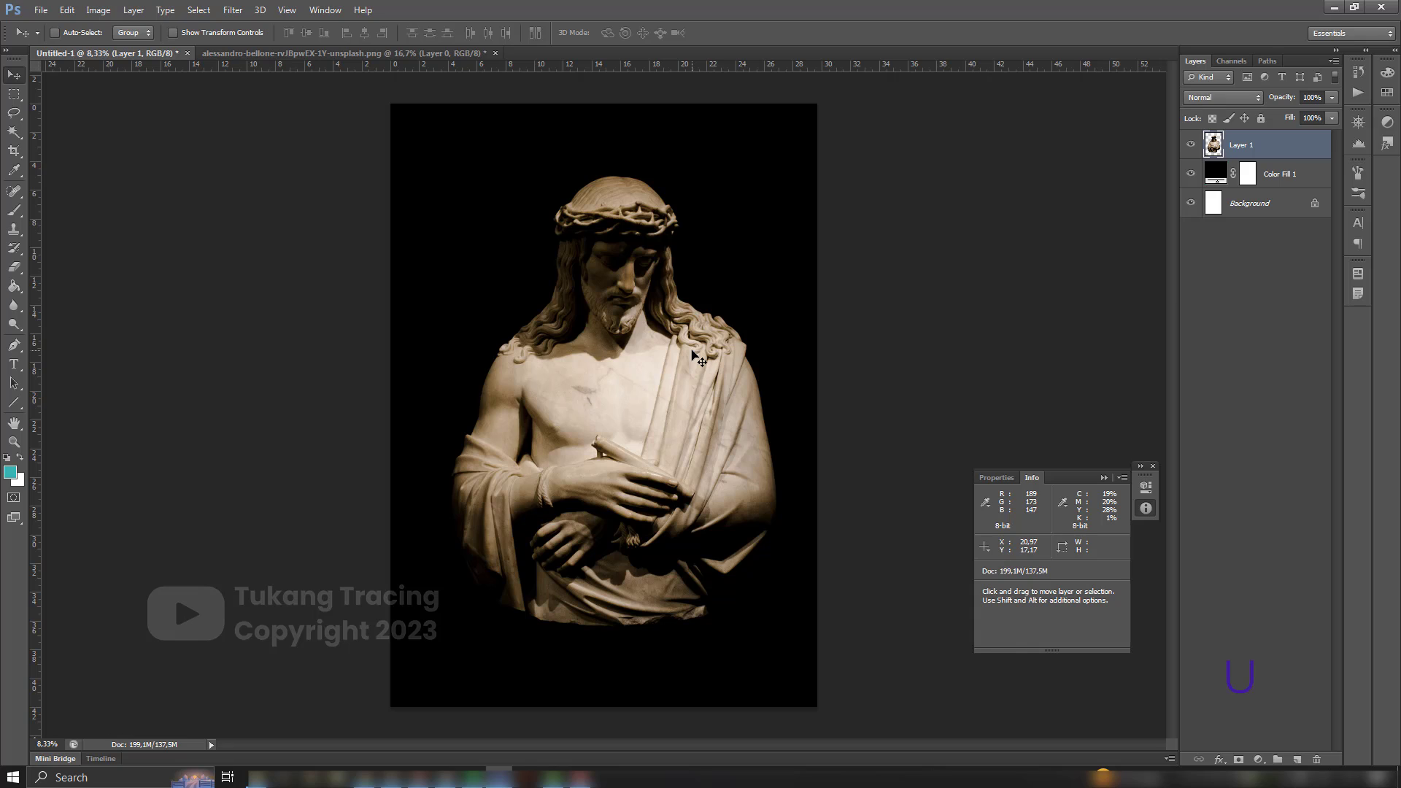
{"action": "left_click_drag", "start_coordinate": [684, 361], "coordinate": [676, 361]}
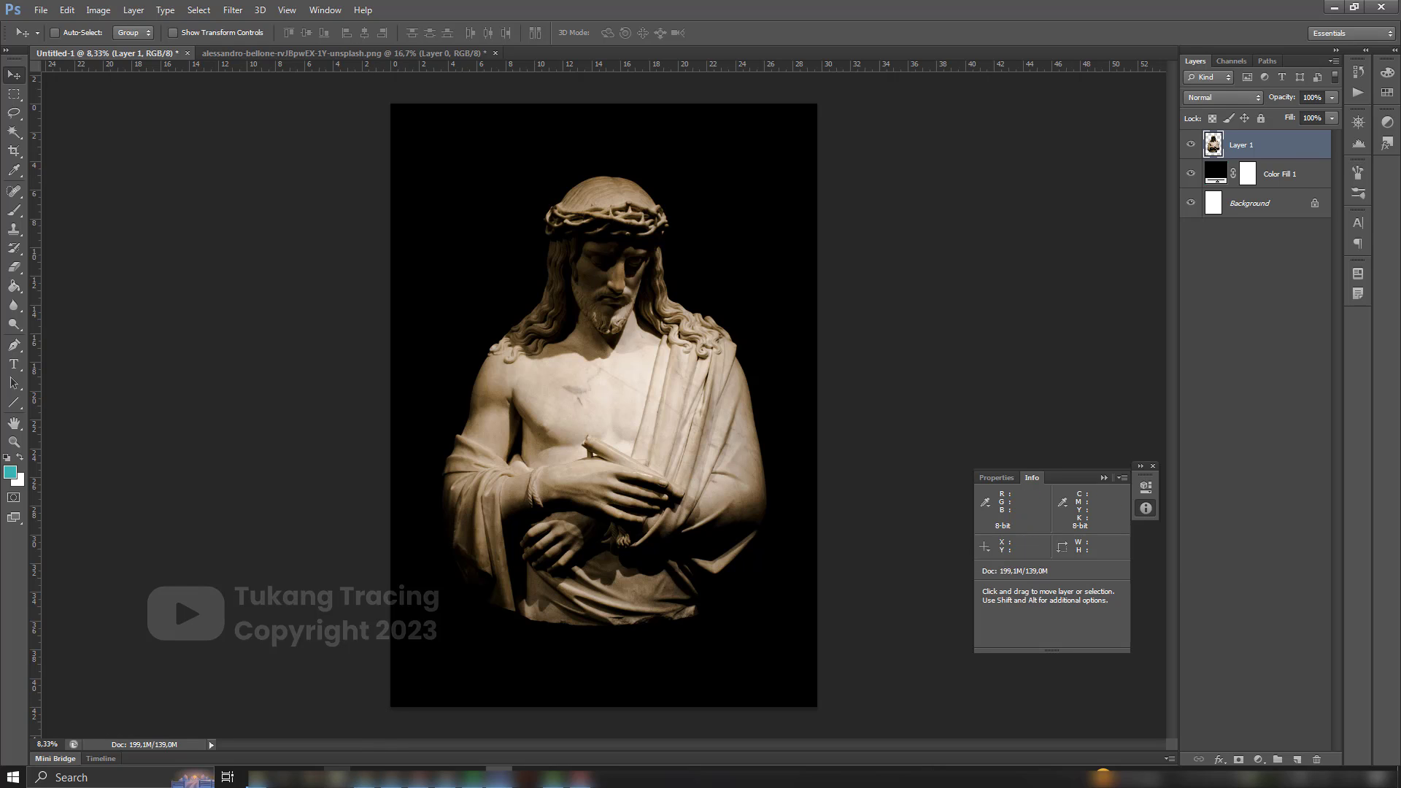
Switch to Chrome and search the web for "streetwear design" in a new tab.
{"action": "mouse_move", "coordinate": [364, 777]}
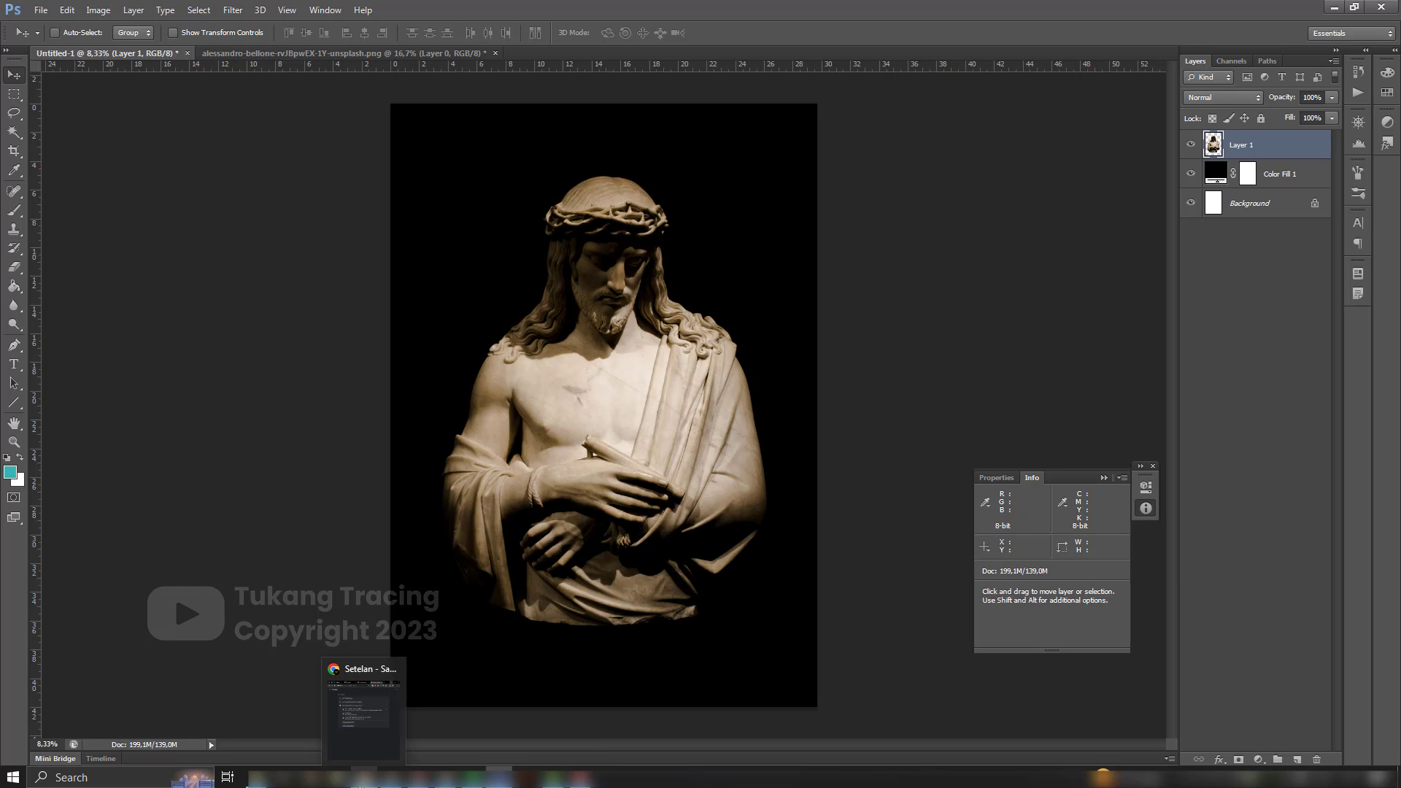
{"action": "left_click", "coordinate": [363, 701]}
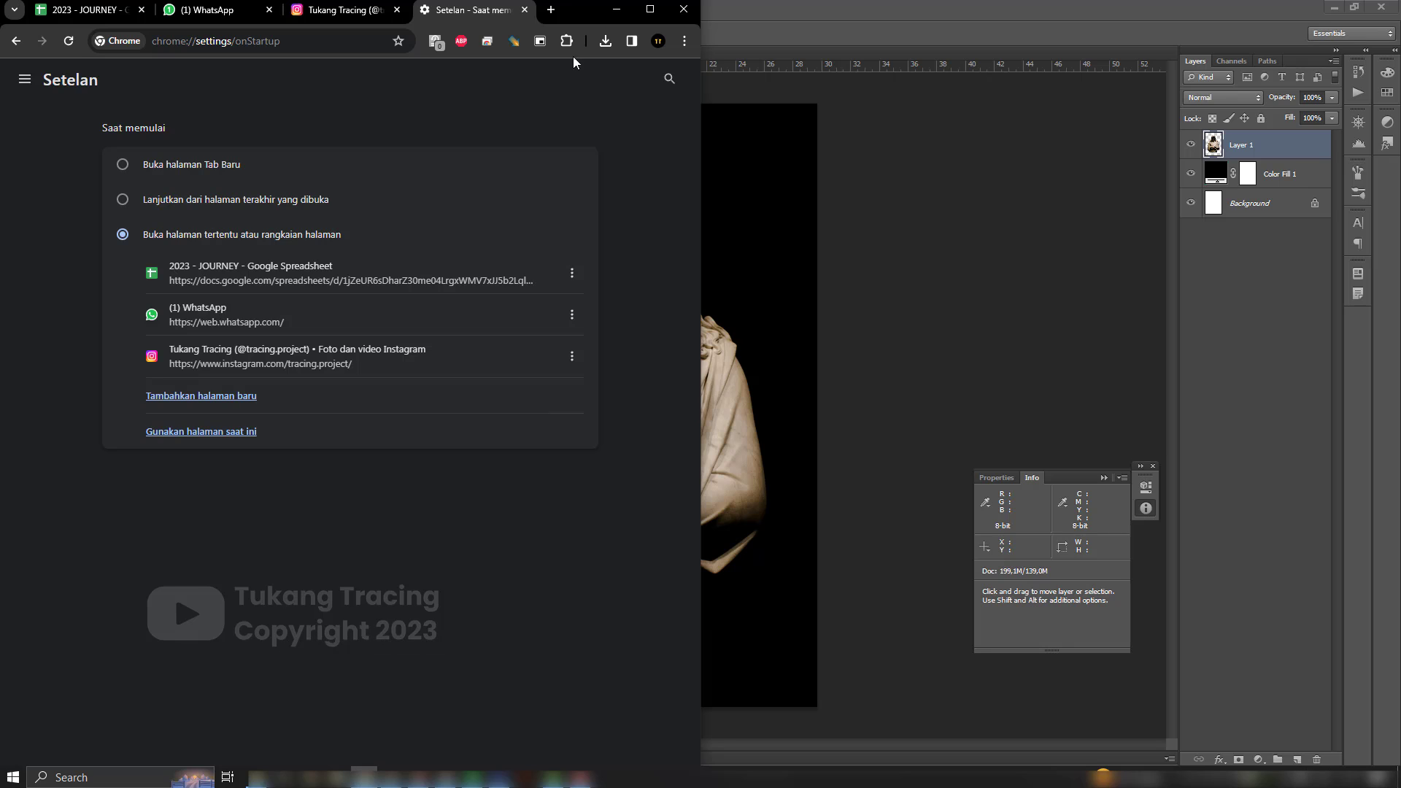
{"action": "left_click", "coordinate": [545, 11]}
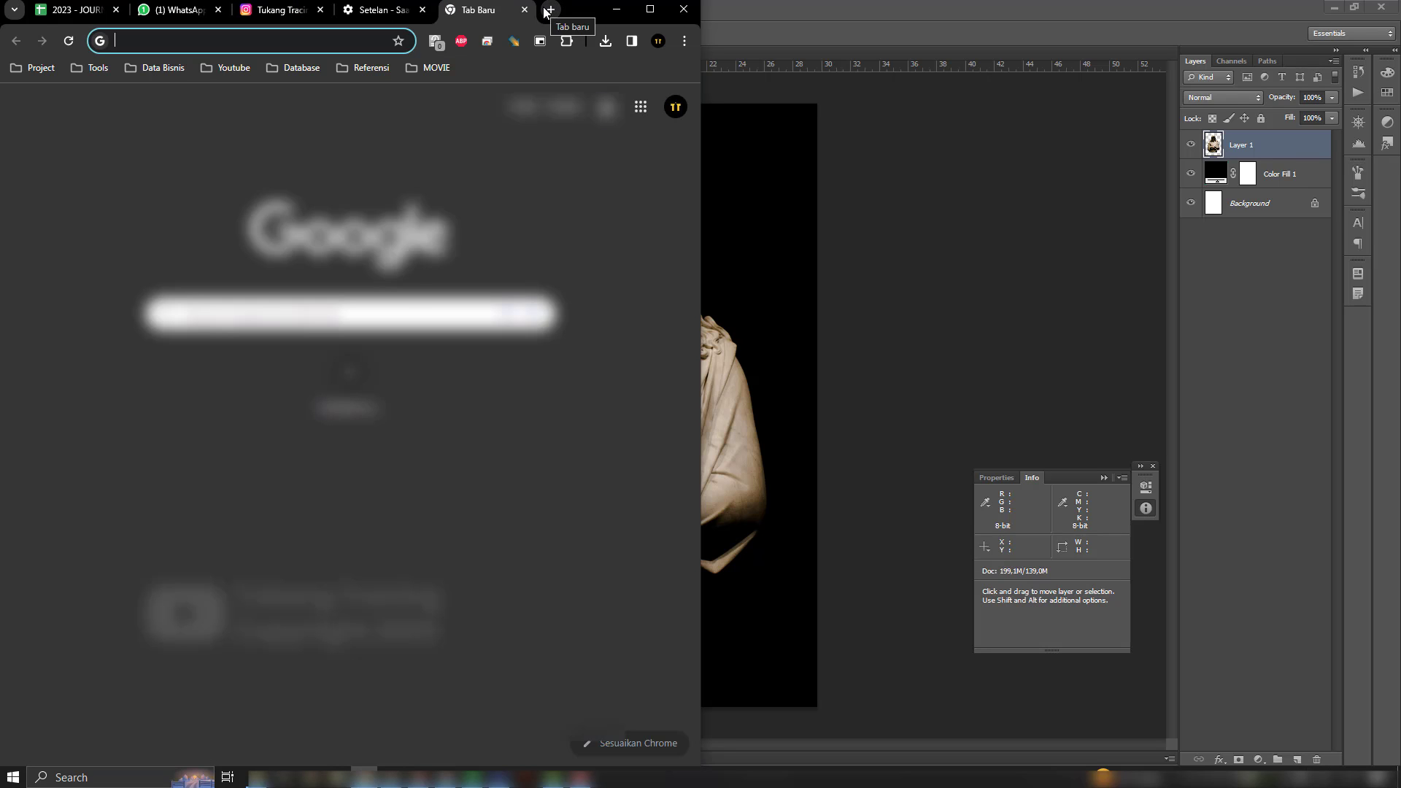
{"action": "type", "text": "stre"}
{"action": "type", "text": "etwear design"}
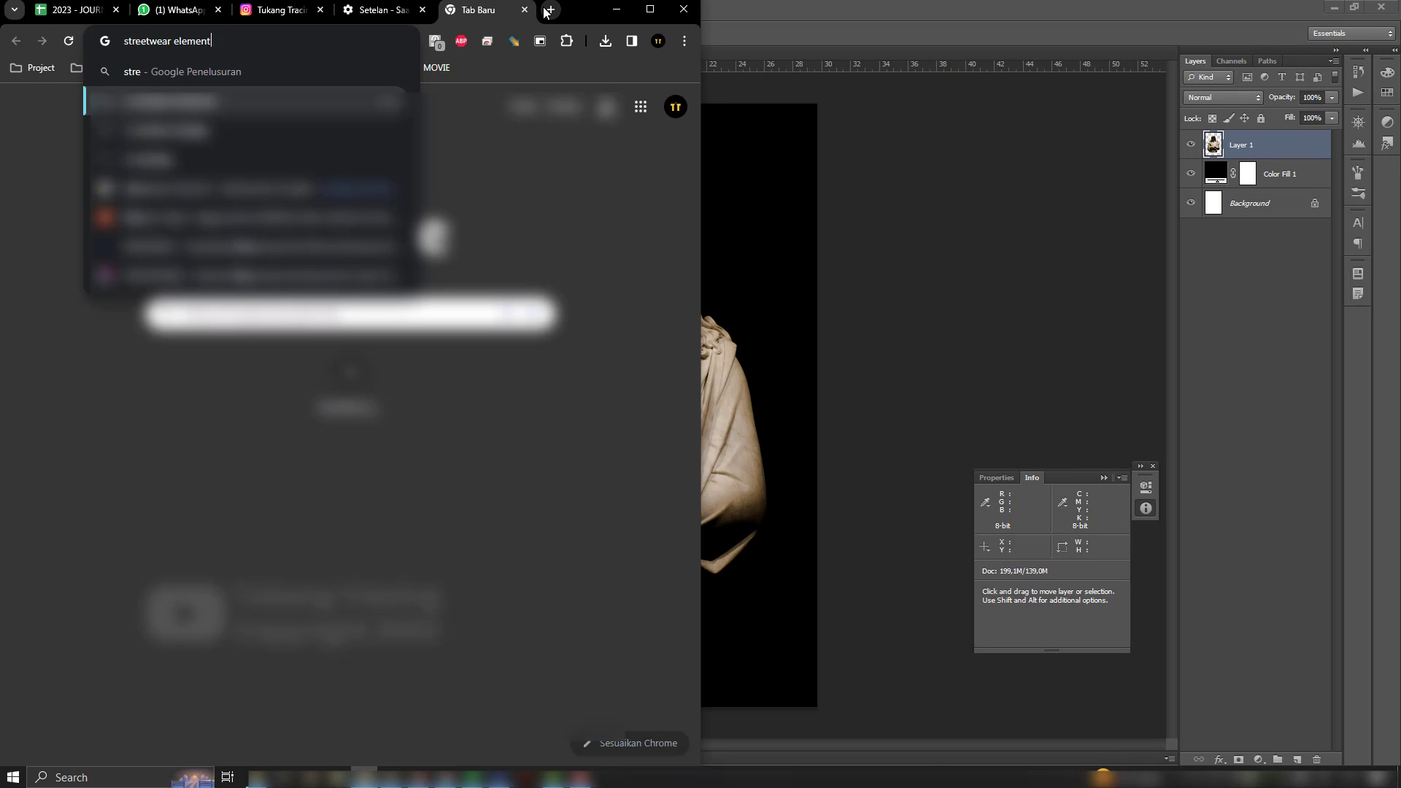
{"action": "key", "text": "Return"}
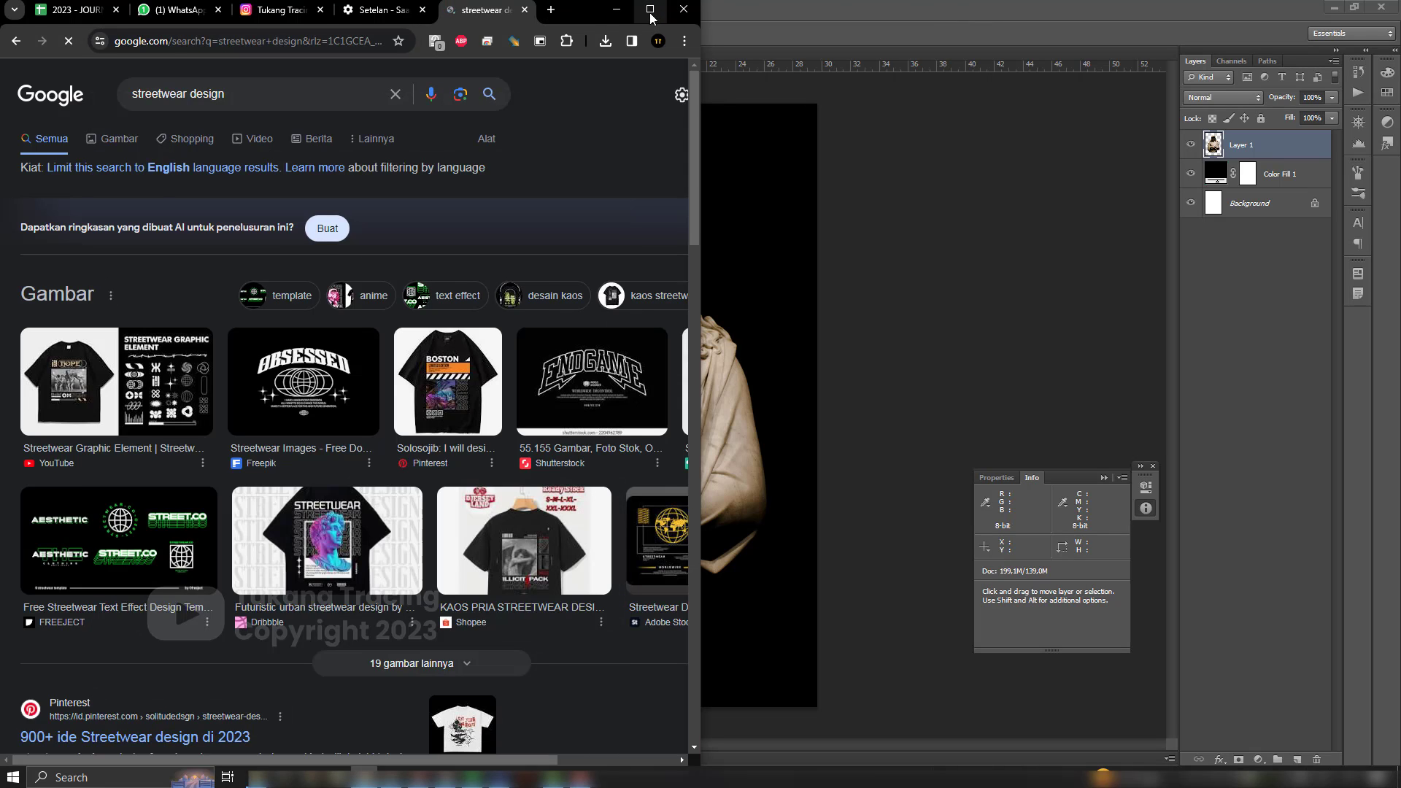
Show the image results in a maximized window and examine the Fake Romance angel statue design as a reference.
{"action": "left_click", "coordinate": [650, 9]}
{"action": "left_click", "coordinate": [252, 148]}
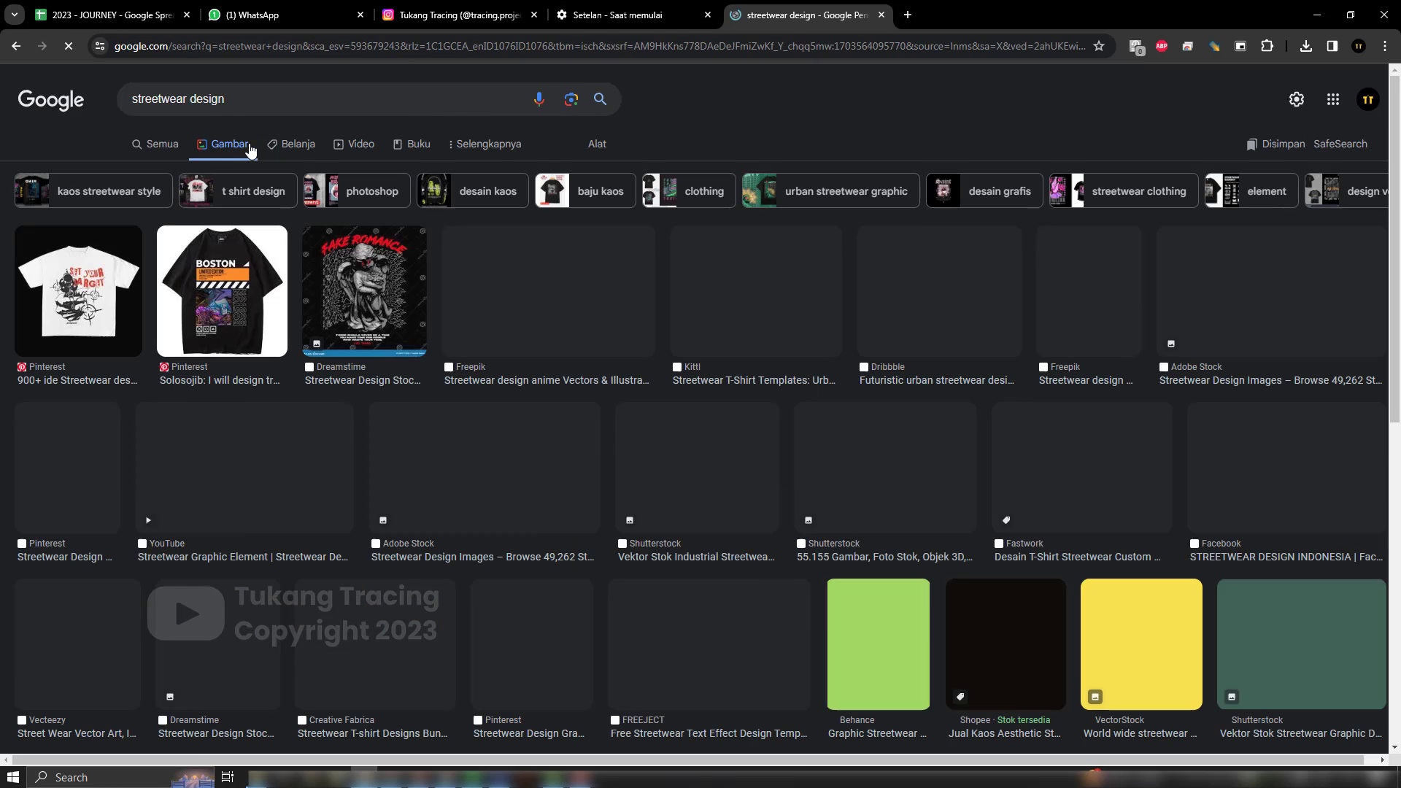
{"action": "left_click", "coordinate": [357, 310]}
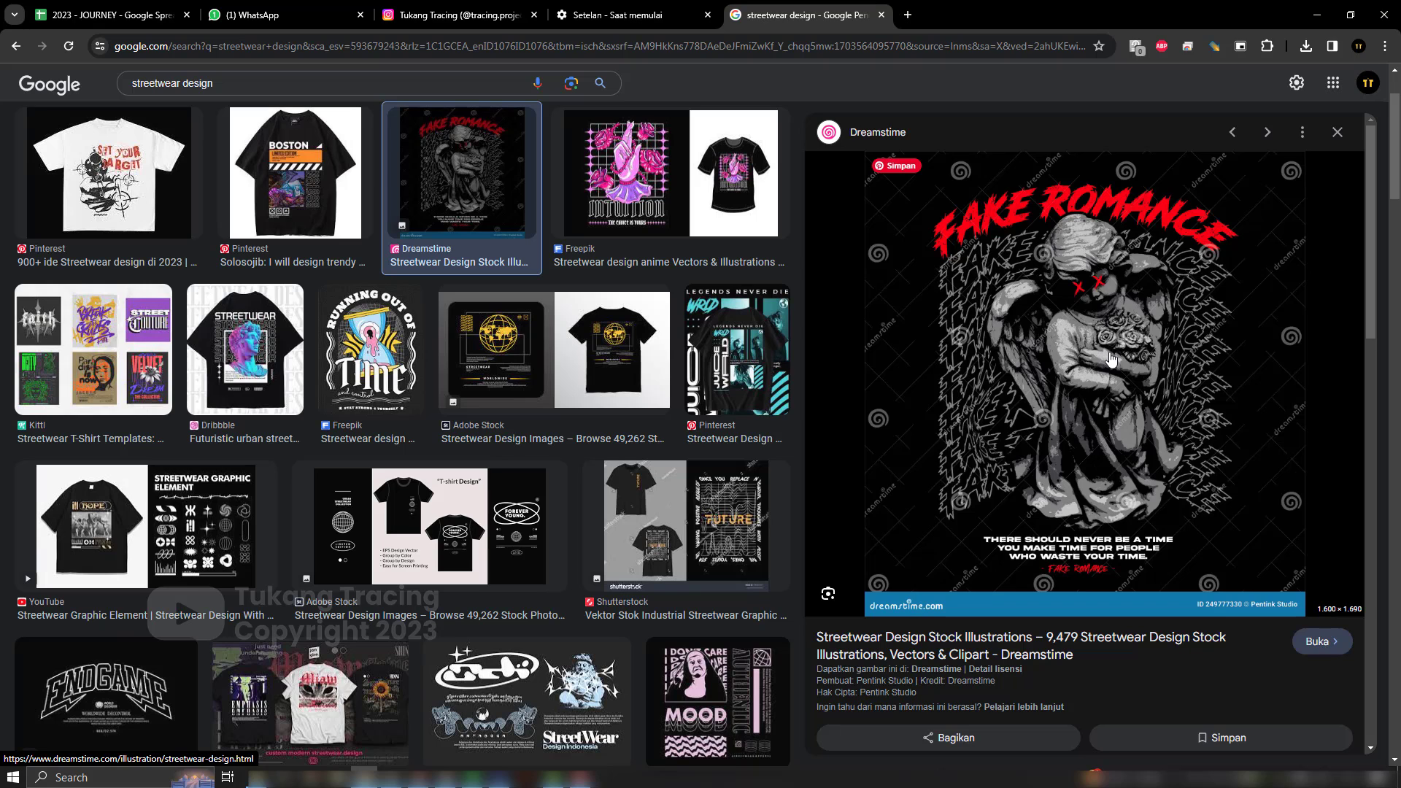
Return to Photoshop and add a Threshold adjustment layer above the statue with a threshold level of 45.
{"action": "left_click", "coordinate": [499, 776]}
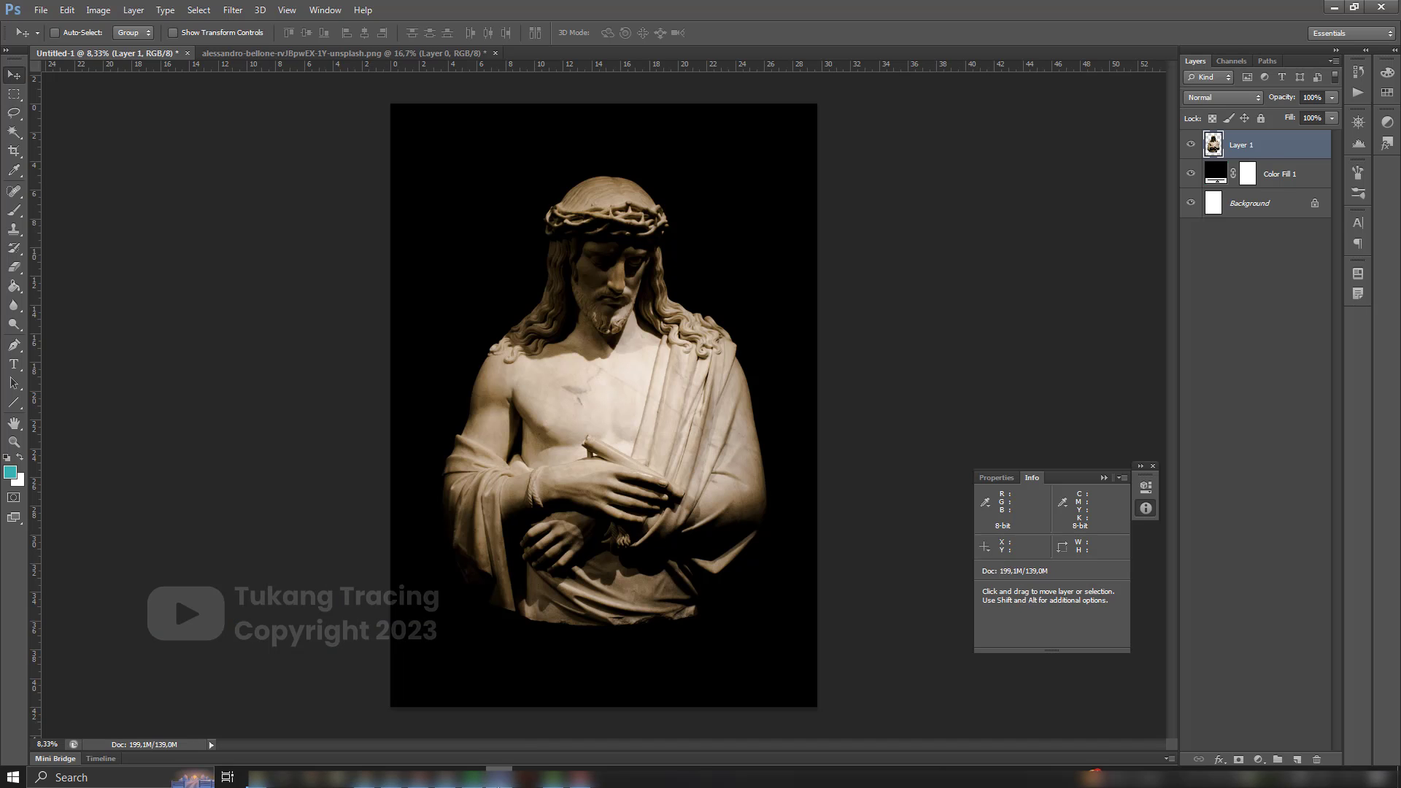
{"action": "left_click", "coordinate": [1220, 759]}
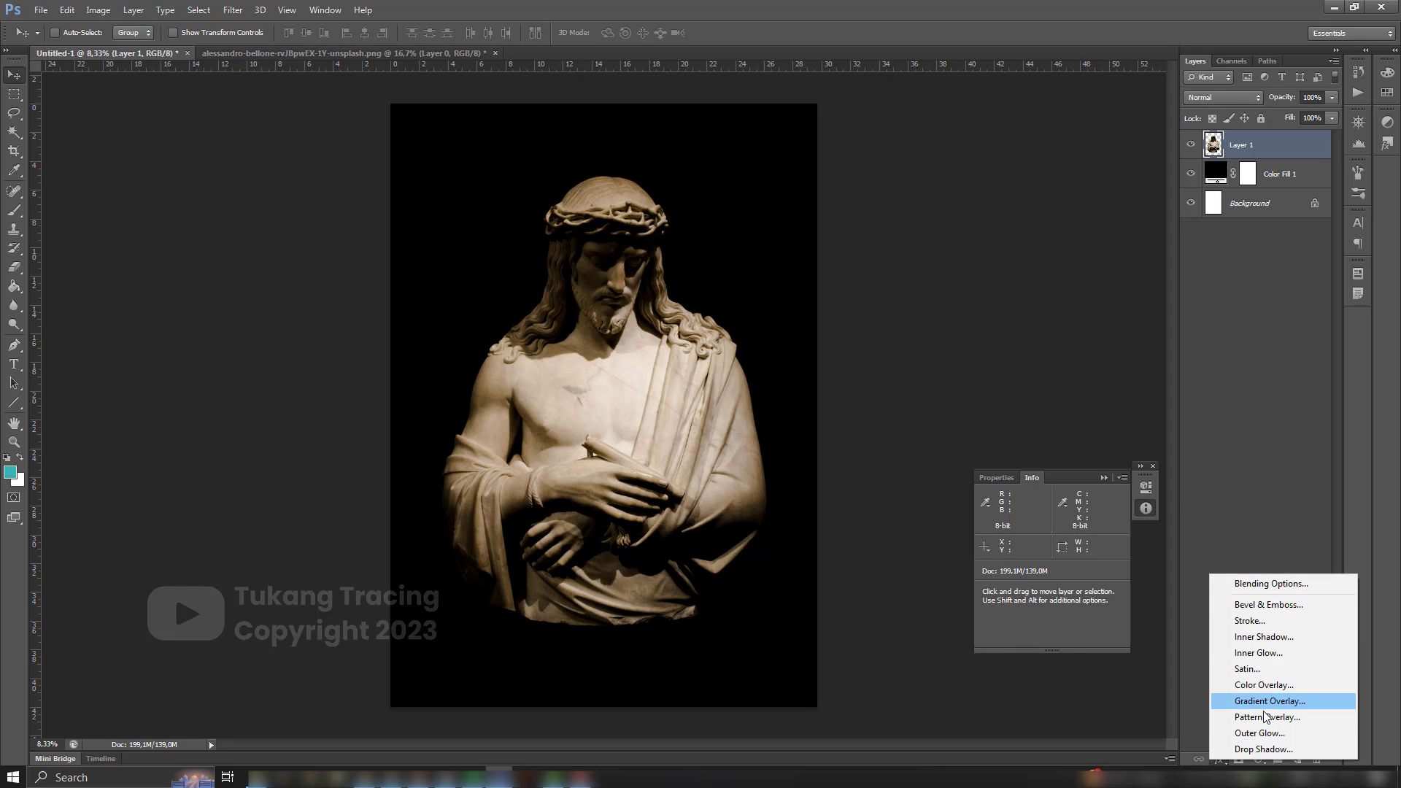
{"action": "left_click", "coordinate": [1241, 739]}
{"action": "left_click", "coordinate": [1258, 758]}
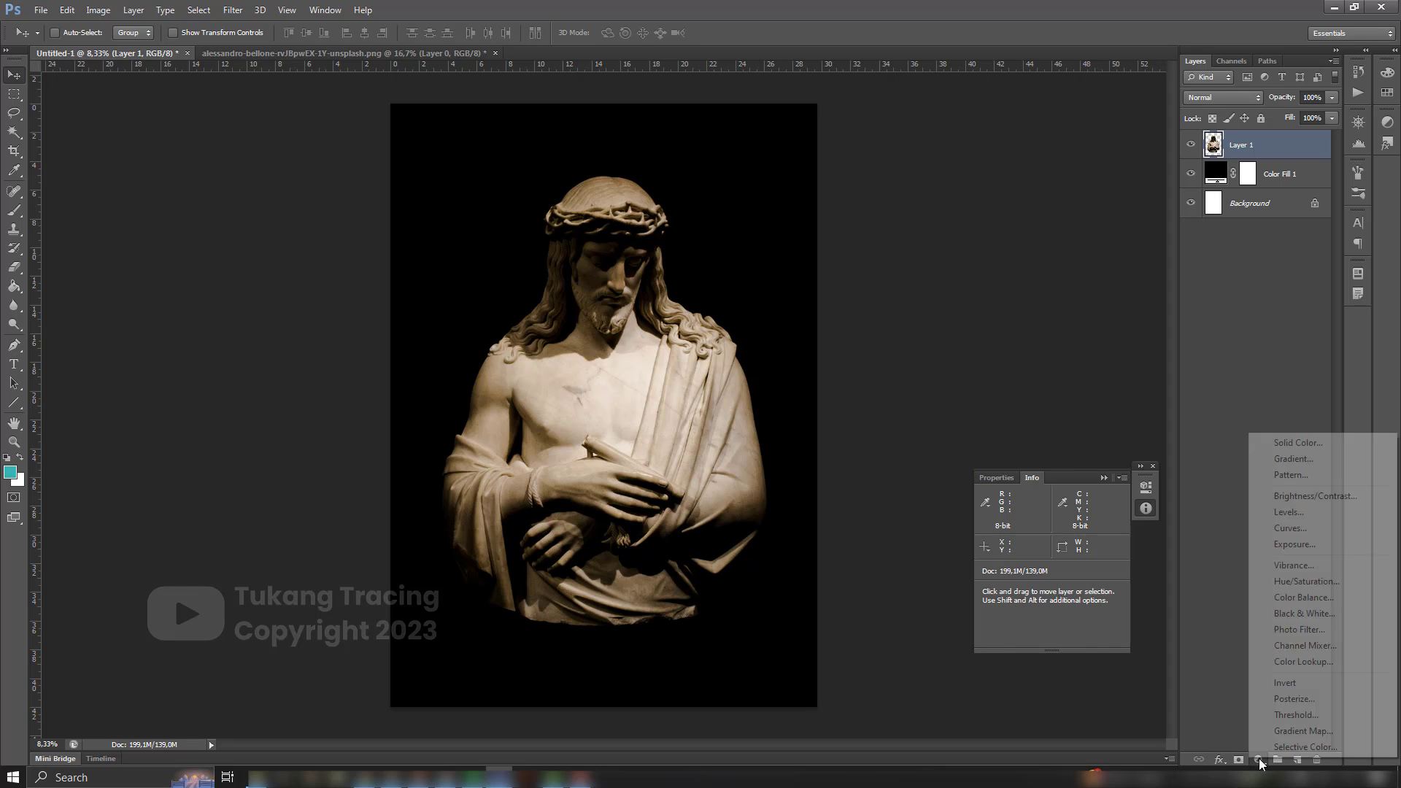
{"action": "left_click", "coordinate": [1295, 714]}
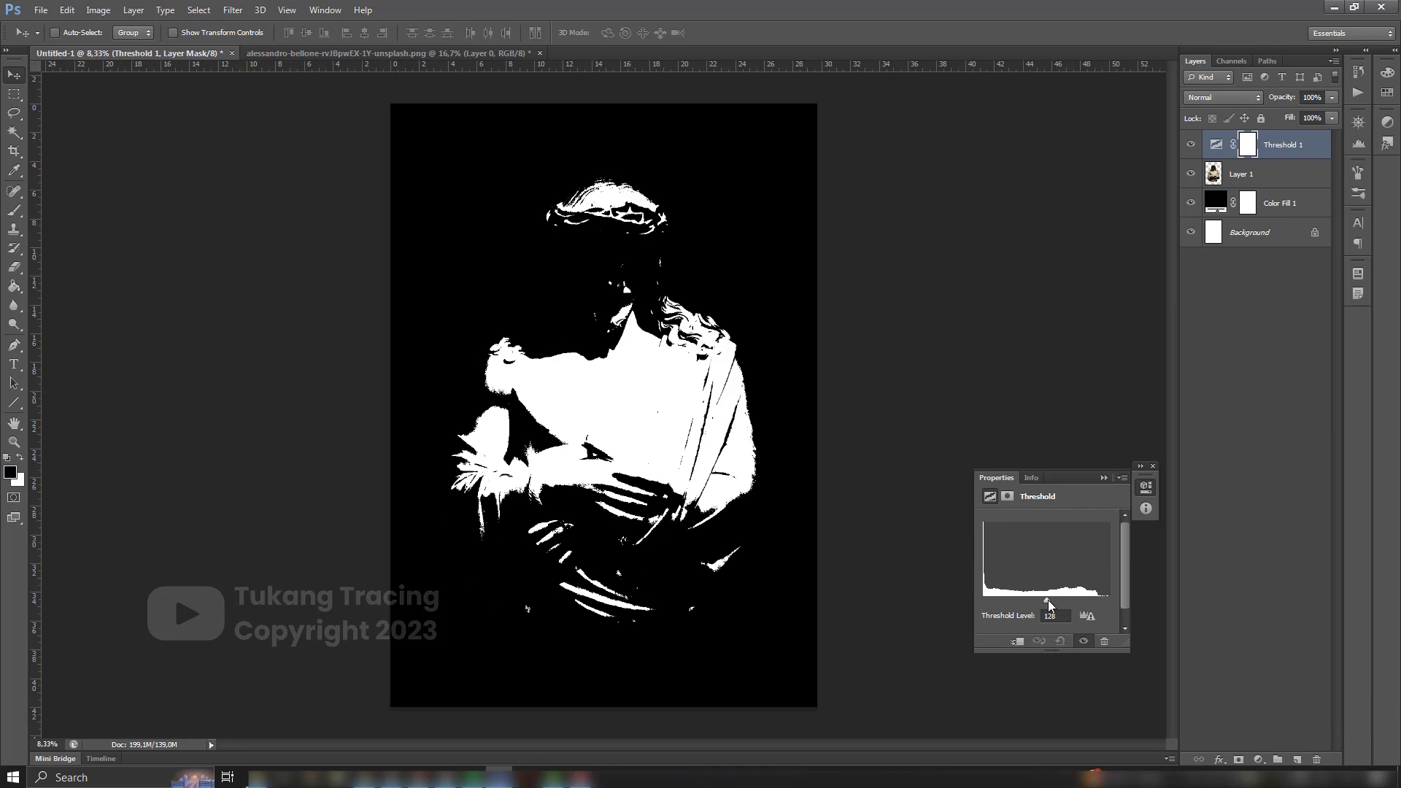
{"action": "left_click_drag", "start_coordinate": [1046, 598], "coordinate": [1005, 608]}
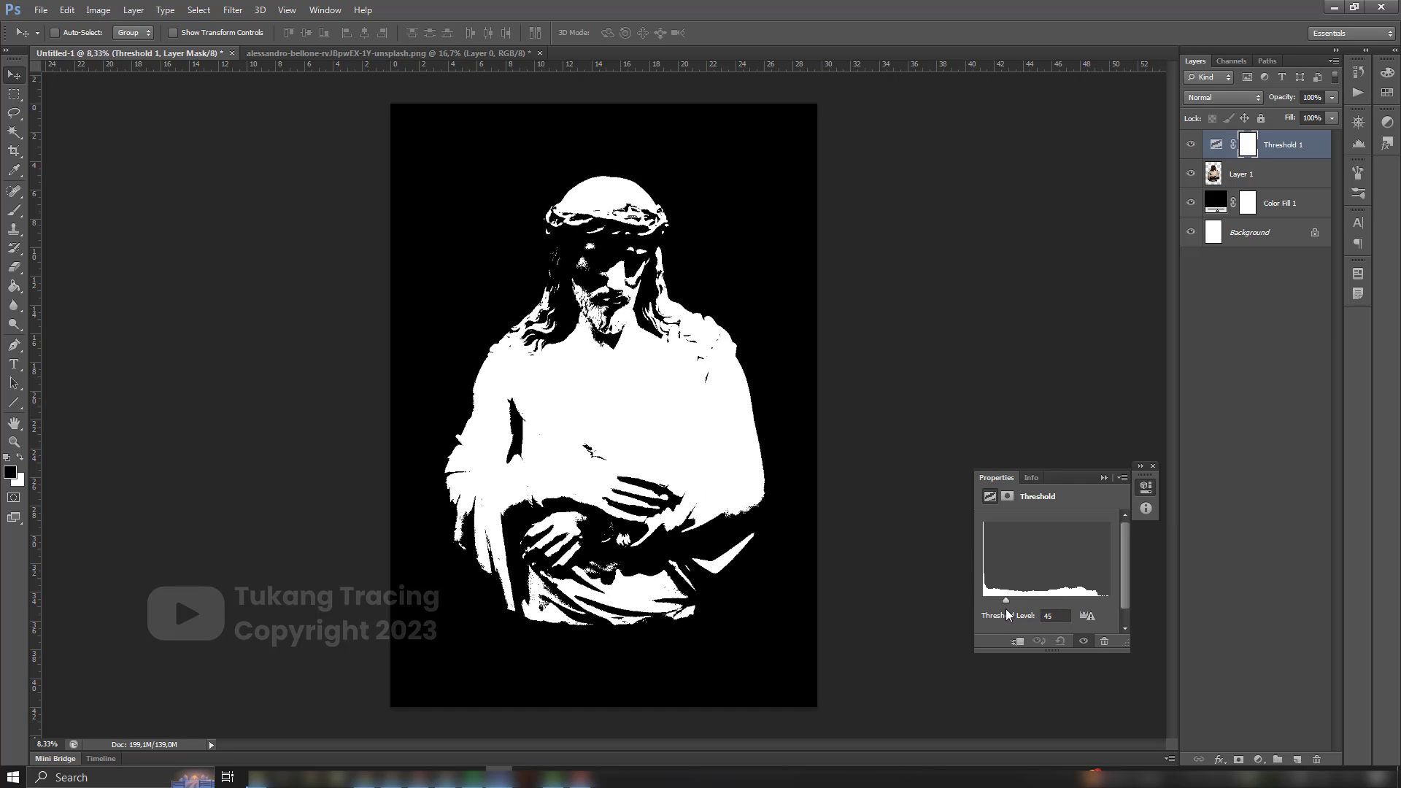
Select the white area on the statue's chest with the Magic Wand and extend the selection to all similar areas.
{"action": "left_click", "coordinate": [14, 132]}
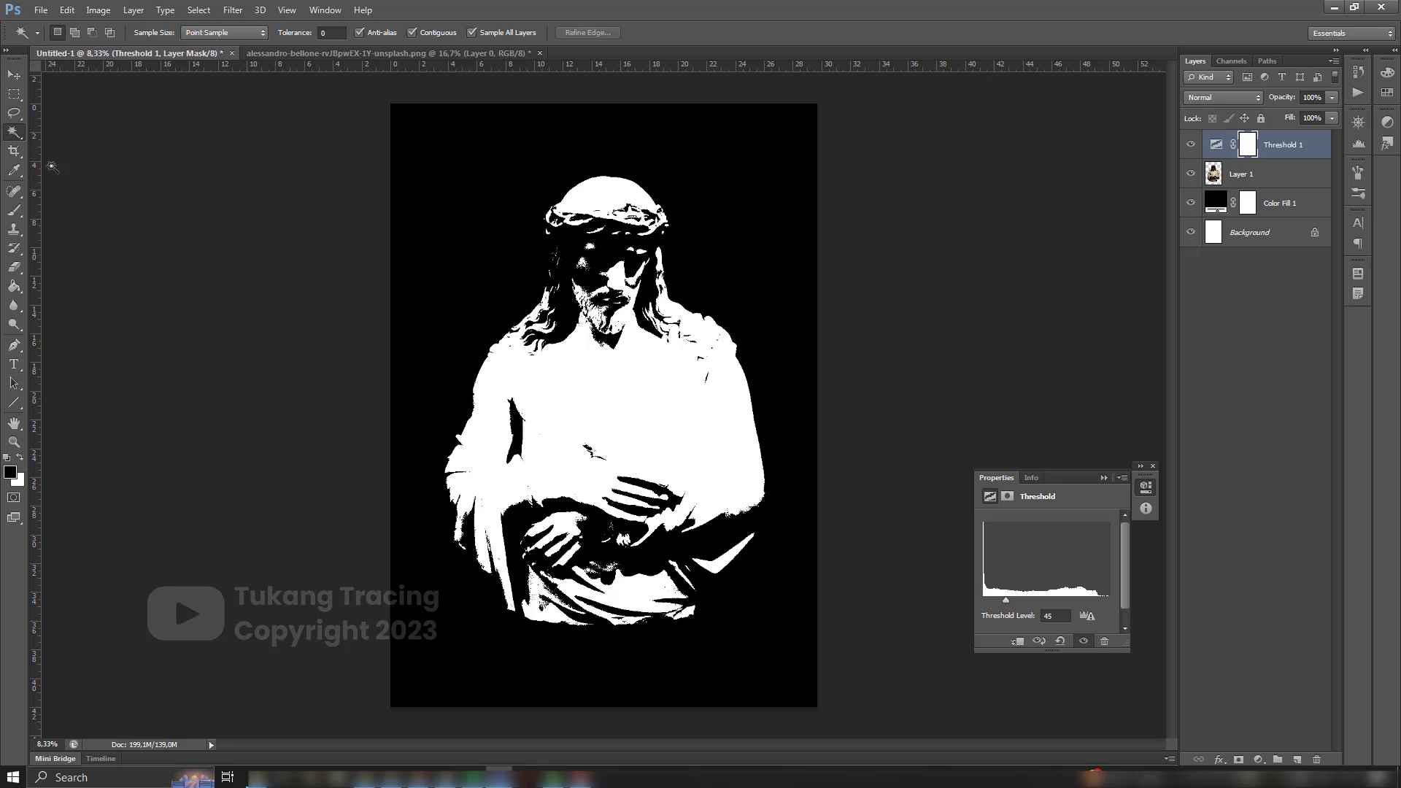
{"action": "right_click", "coordinate": [612, 393]}
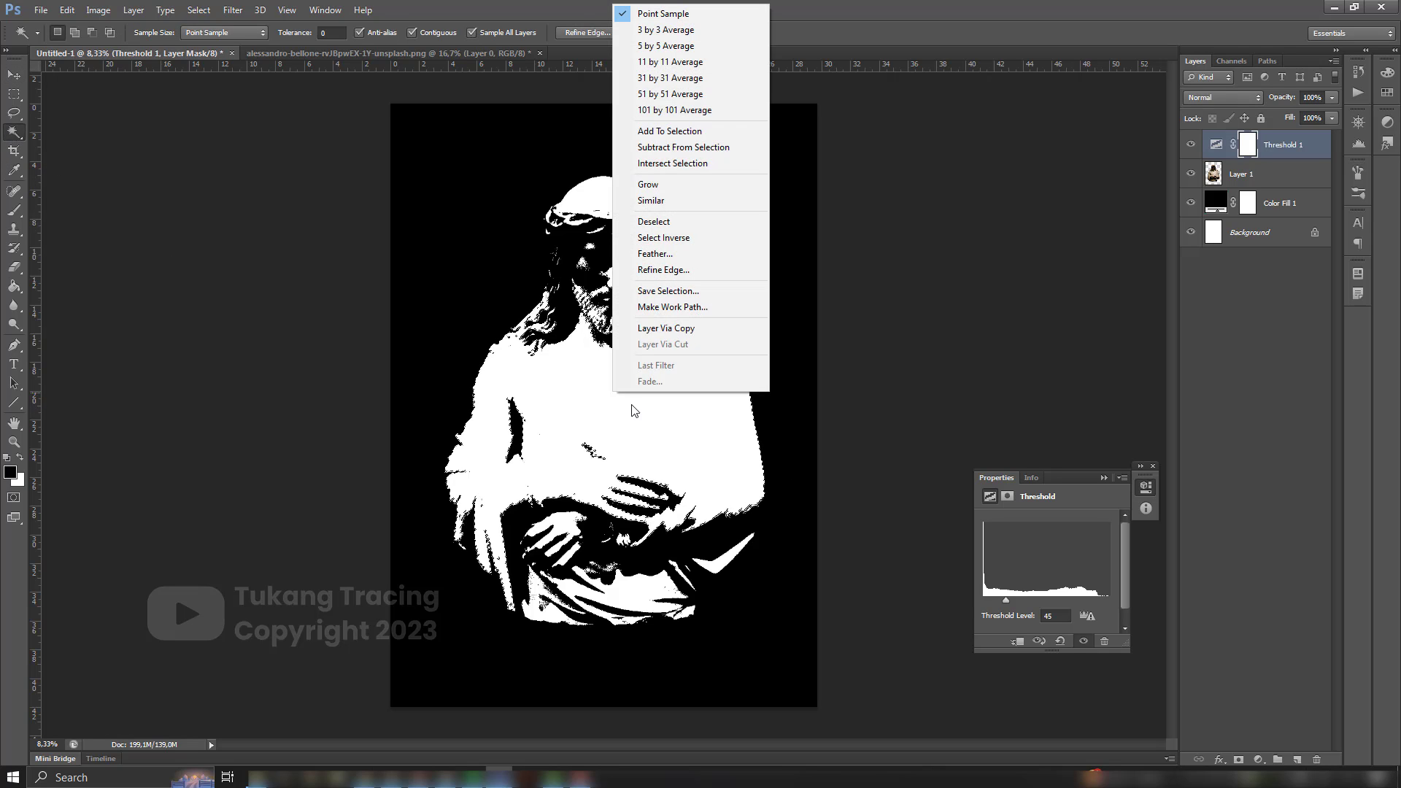
{"action": "left_click", "coordinate": [651, 200]}
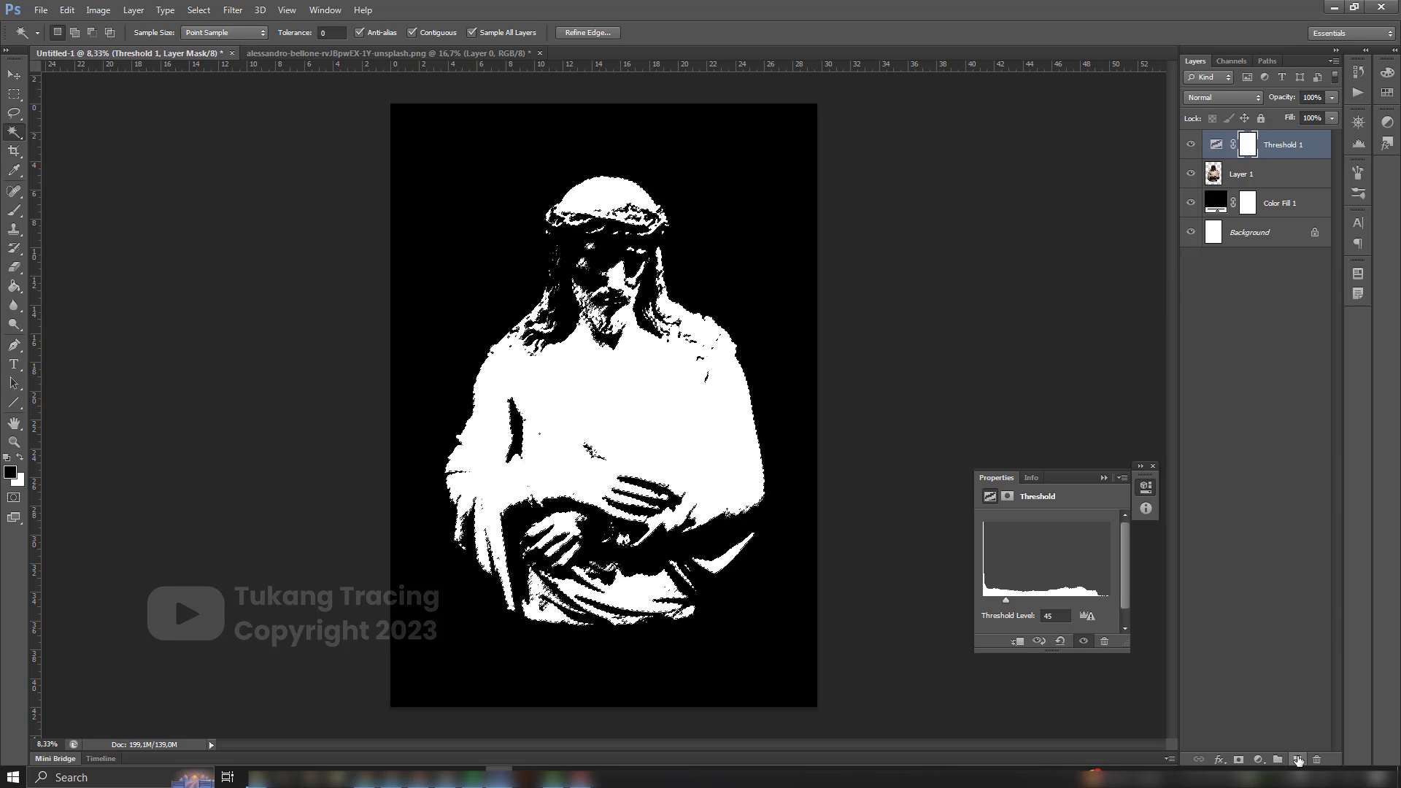
Add a new layer above the Threshold adjustment and set the foreground color to black (000000).
{"action": "left_click", "coordinate": [1299, 760]}
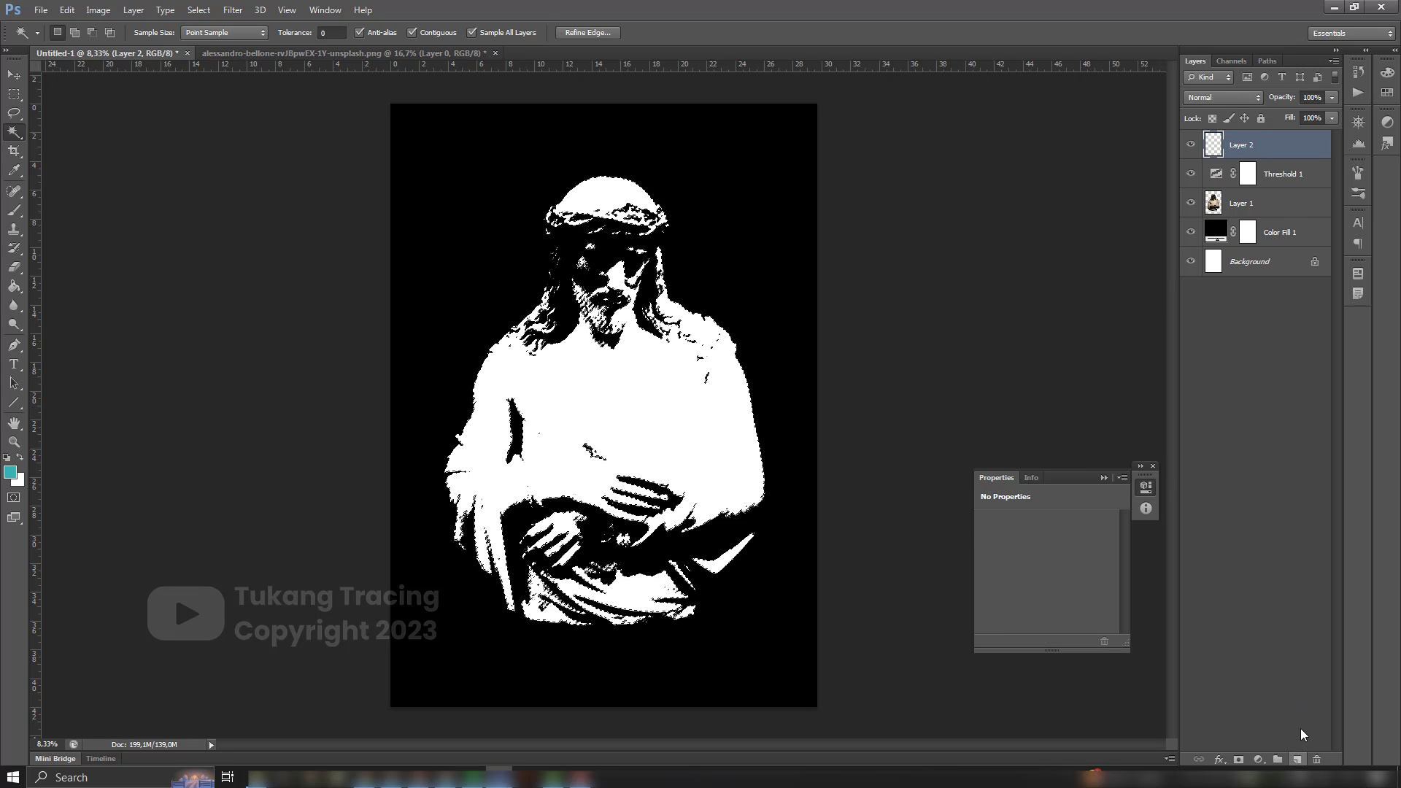
{"action": "left_click", "coordinate": [14, 287]}
{"action": "left_click", "coordinate": [11, 473]}
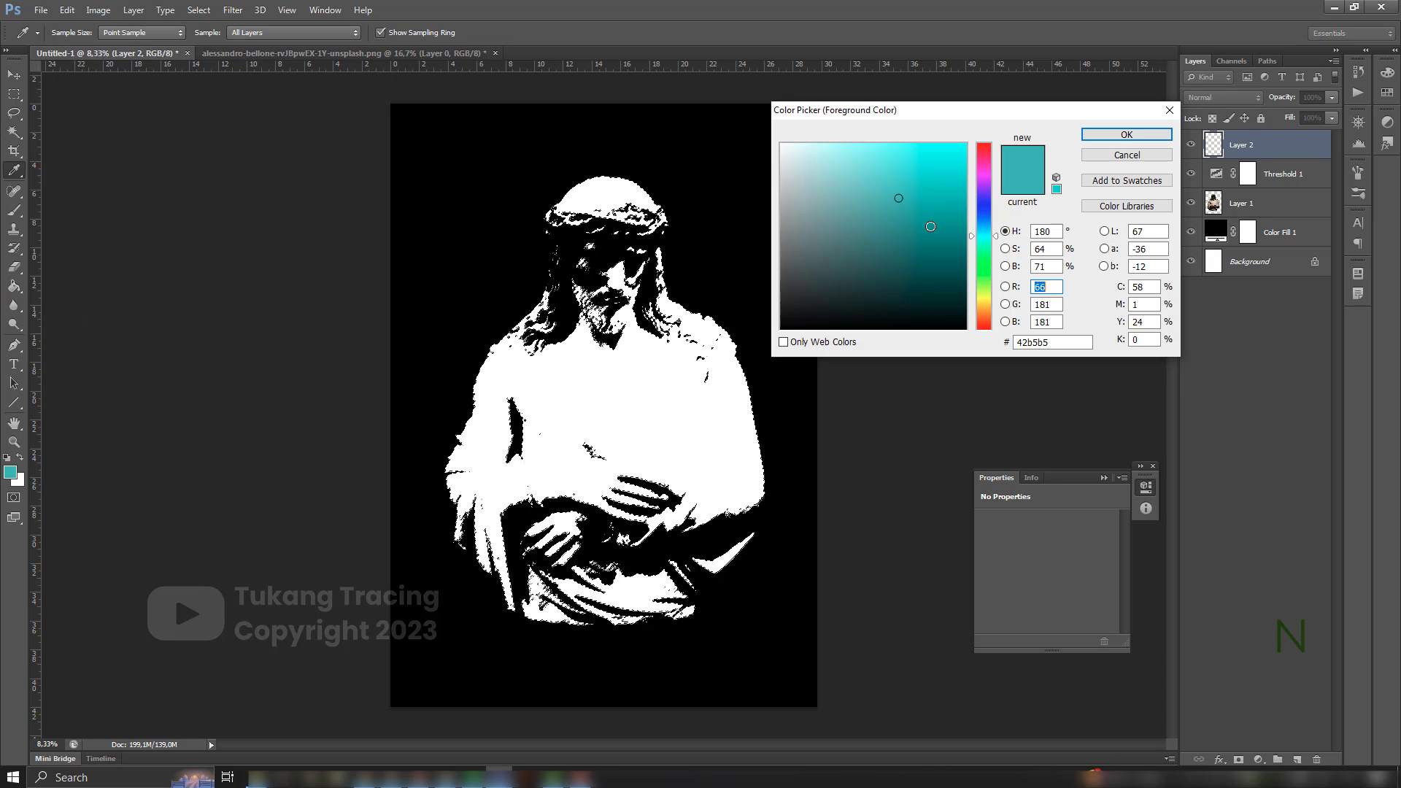
{"action": "mouse_move", "coordinate": [918, 225]}
{"action": "left_mouse_down"}
{"action": "mouse_move", "coordinate": [922, 255]}
{"action": "mouse_move", "coordinate": [956, 144]}
{"action": "left_mouse_up"}
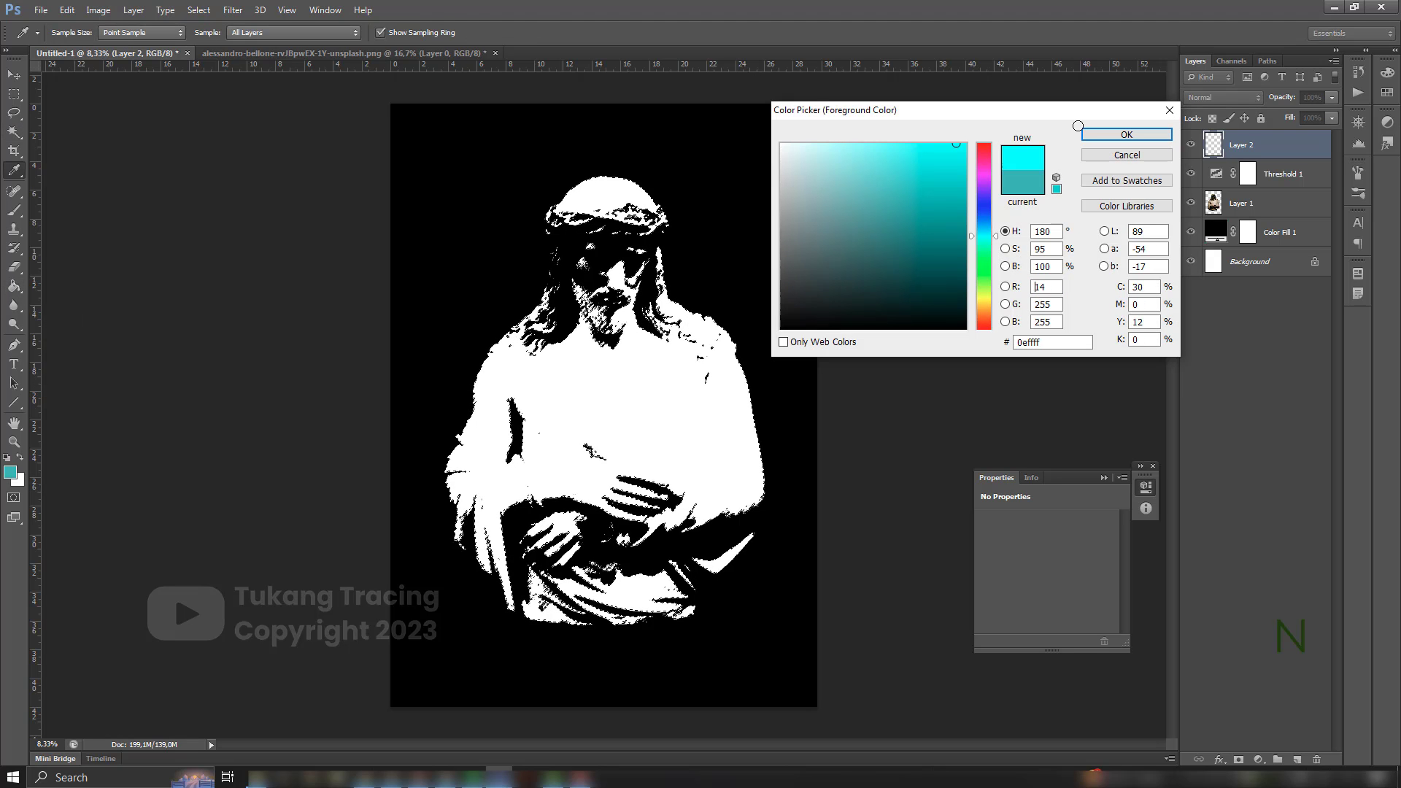
{"action": "mouse_move", "coordinate": [908, 263]}
{"action": "left_mouse_down"}
{"action": "mouse_move", "coordinate": [907, 244]}
{"action": "mouse_move", "coordinate": [912, 282]}
{"action": "mouse_move", "coordinate": [913, 250]}
{"action": "mouse_move", "coordinate": [762, 360]}
{"action": "mouse_move", "coordinate": [721, 105]}
{"action": "left_mouse_up"}
{"action": "left_click", "coordinate": [730, 154]}
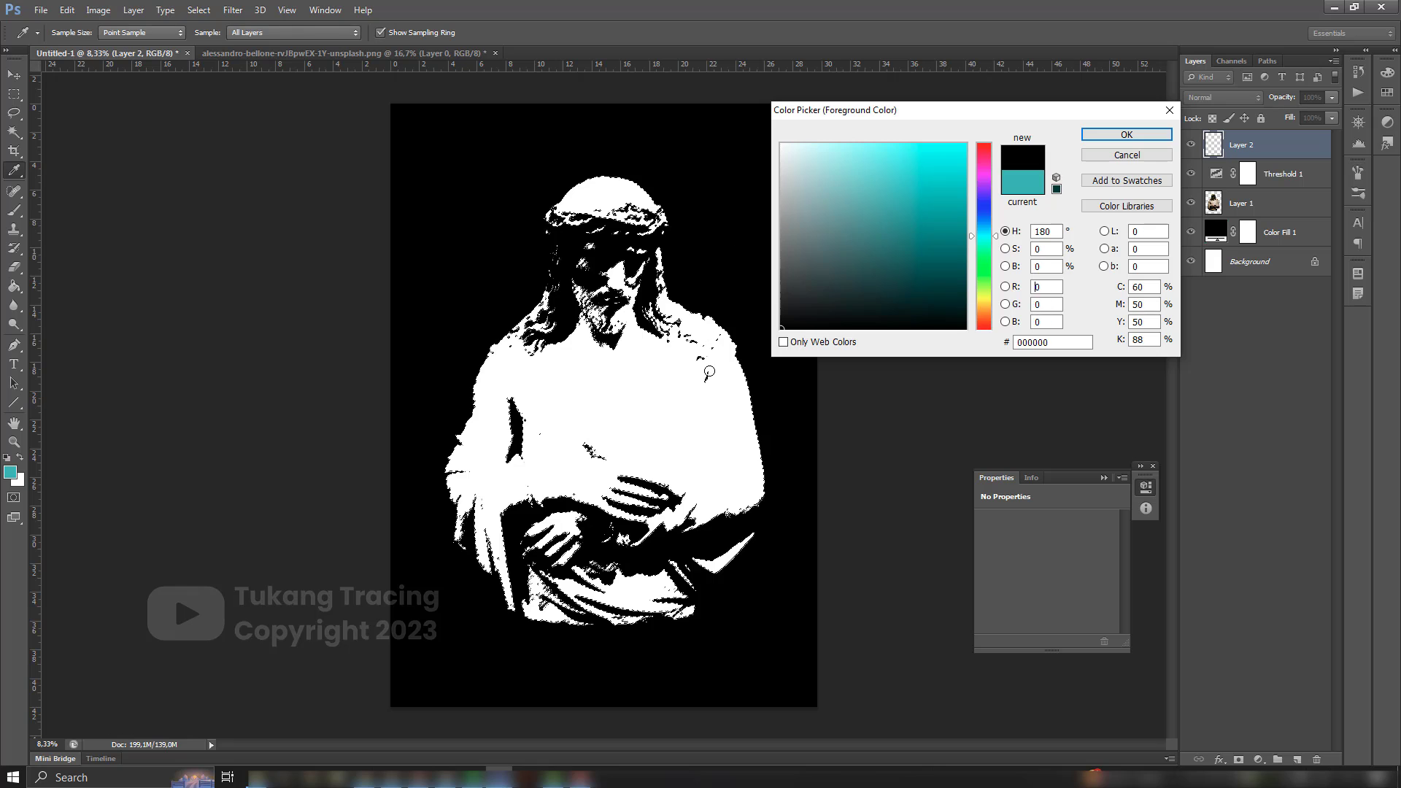
{"action": "left_click", "coordinate": [1139, 136]}
Fill the selected statue areas with black on the new layer and clear the selection.
{"action": "key", "text": "g"}
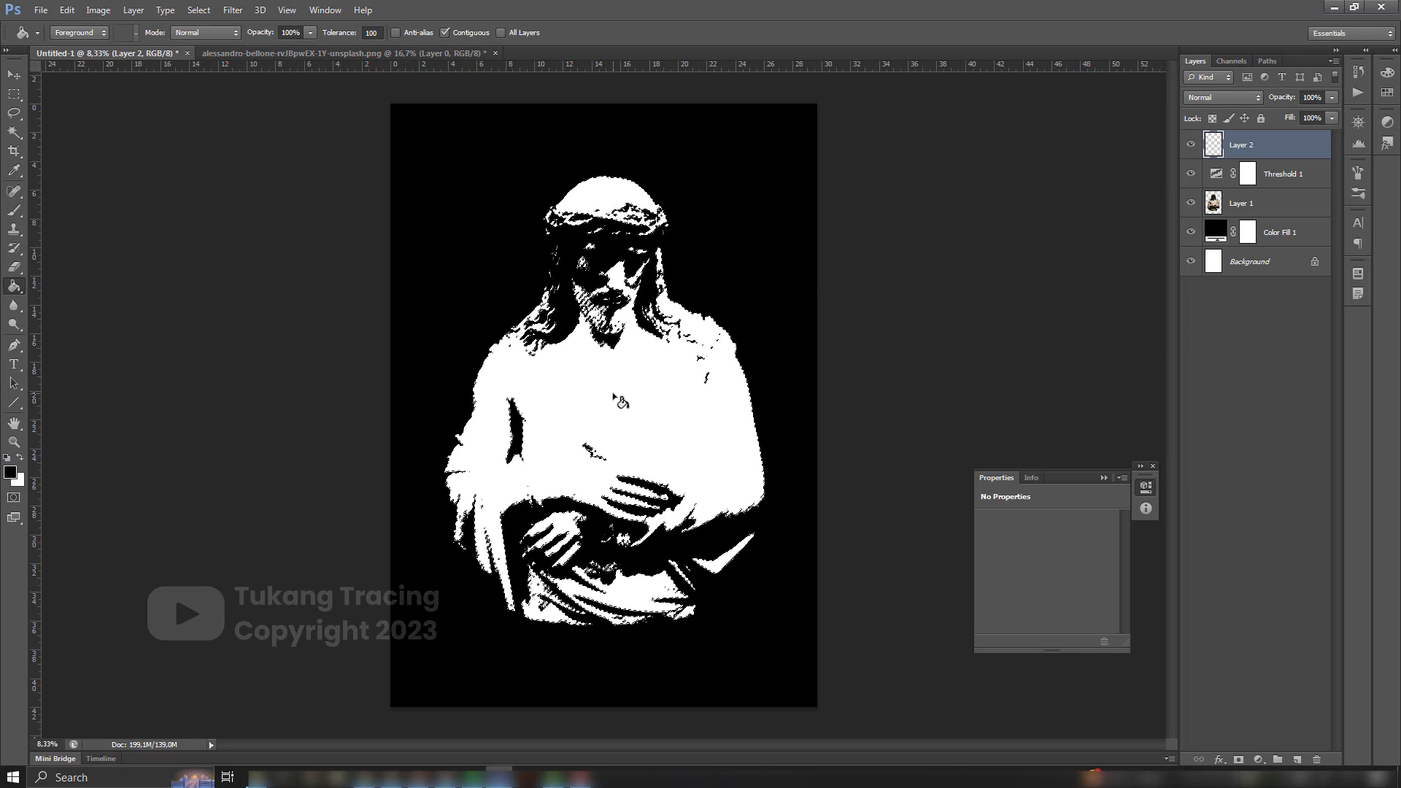
{"action": "left_click", "coordinate": [588, 400]}
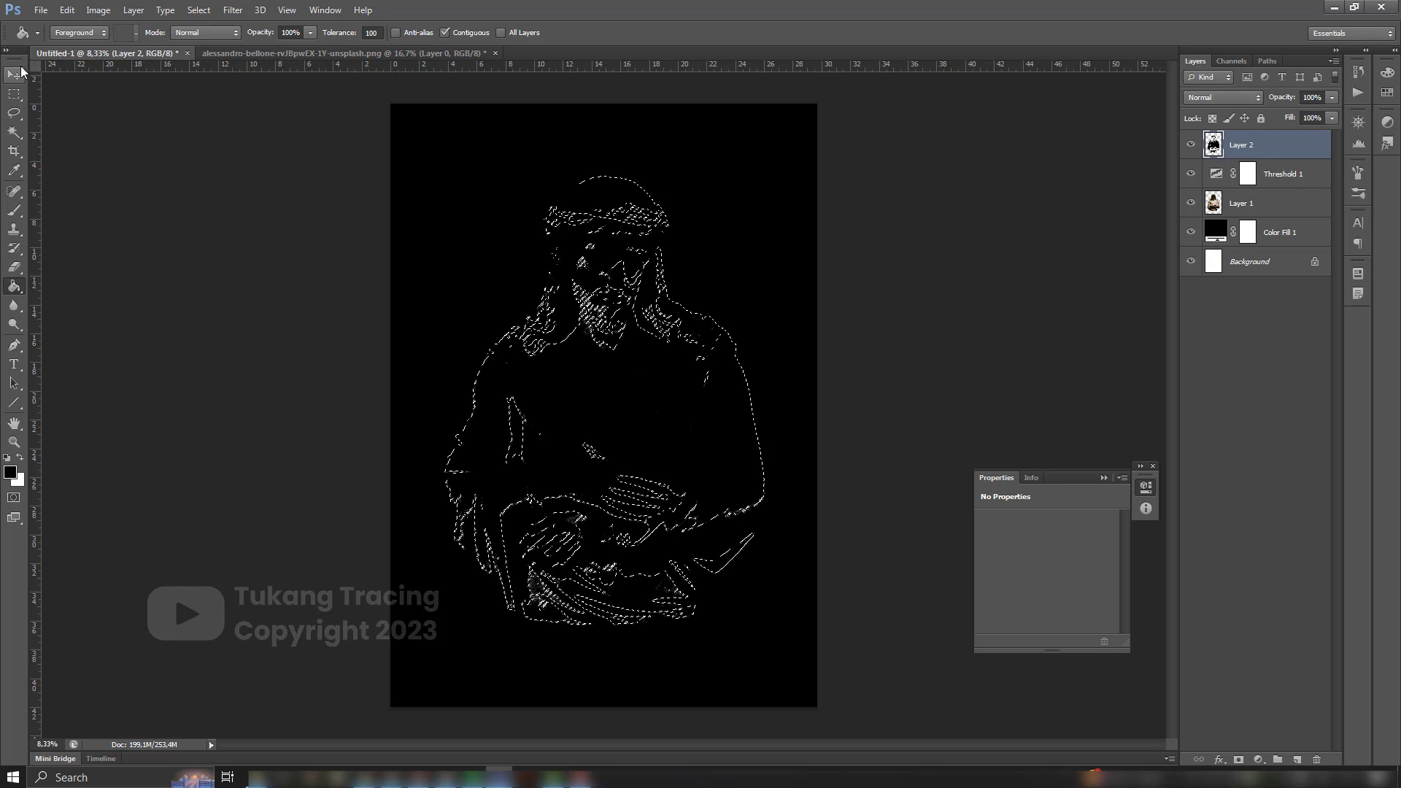
{"action": "key", "text": "v"}
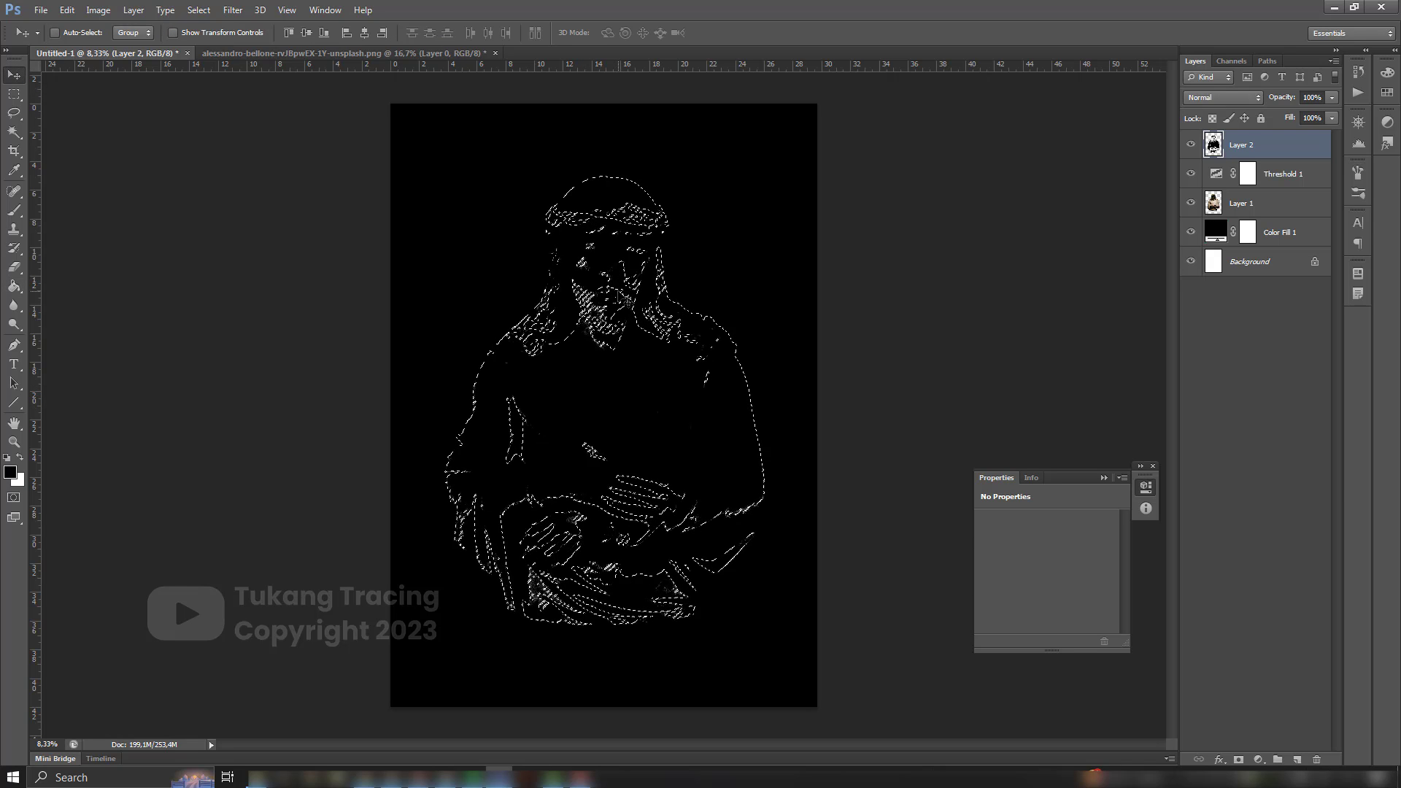
{"action": "key", "text": "ctrl+d"}
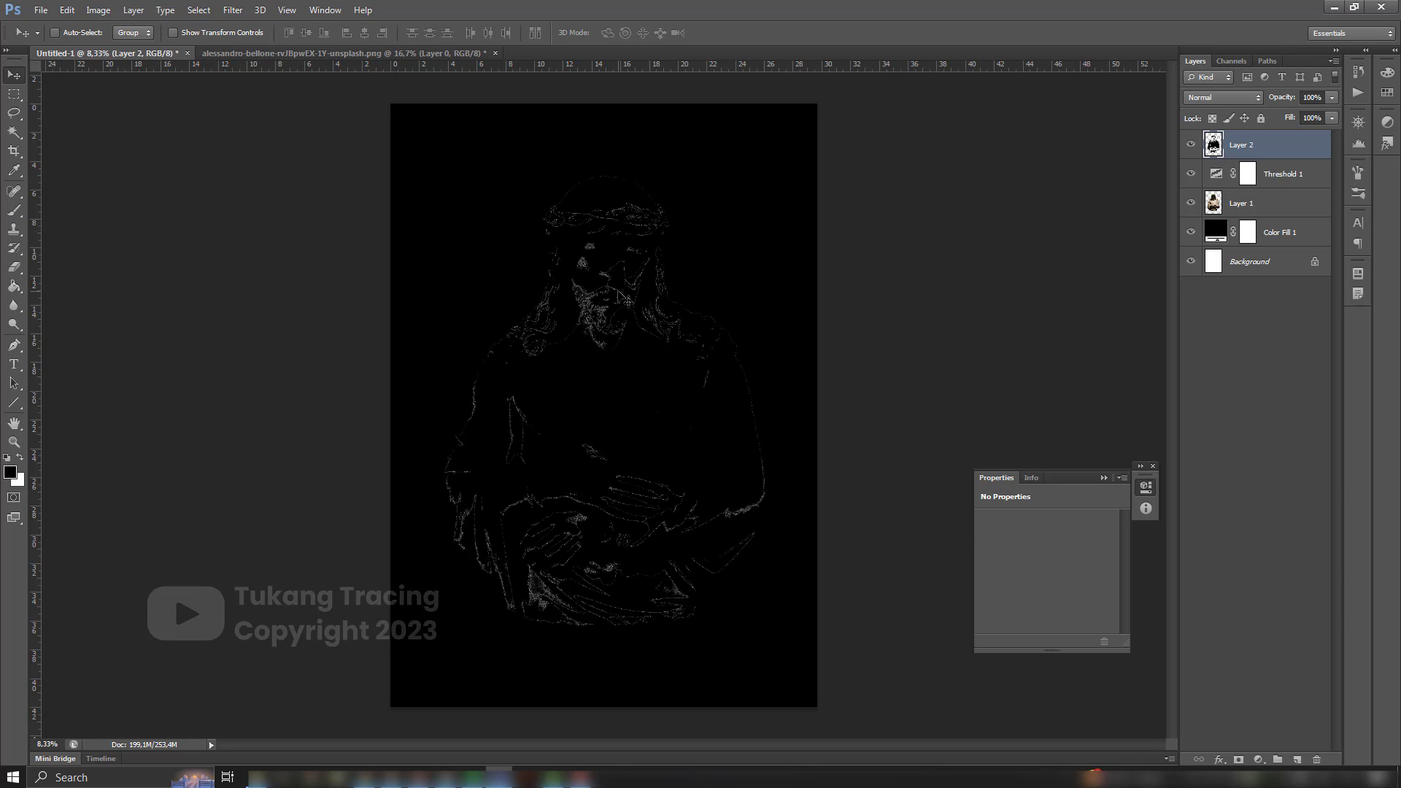
With Layer 2 hidden, set the threshold level to 141 and select all white areas using the Magic Wand and Similar.
{"action": "left_click", "coordinate": [1191, 145]}
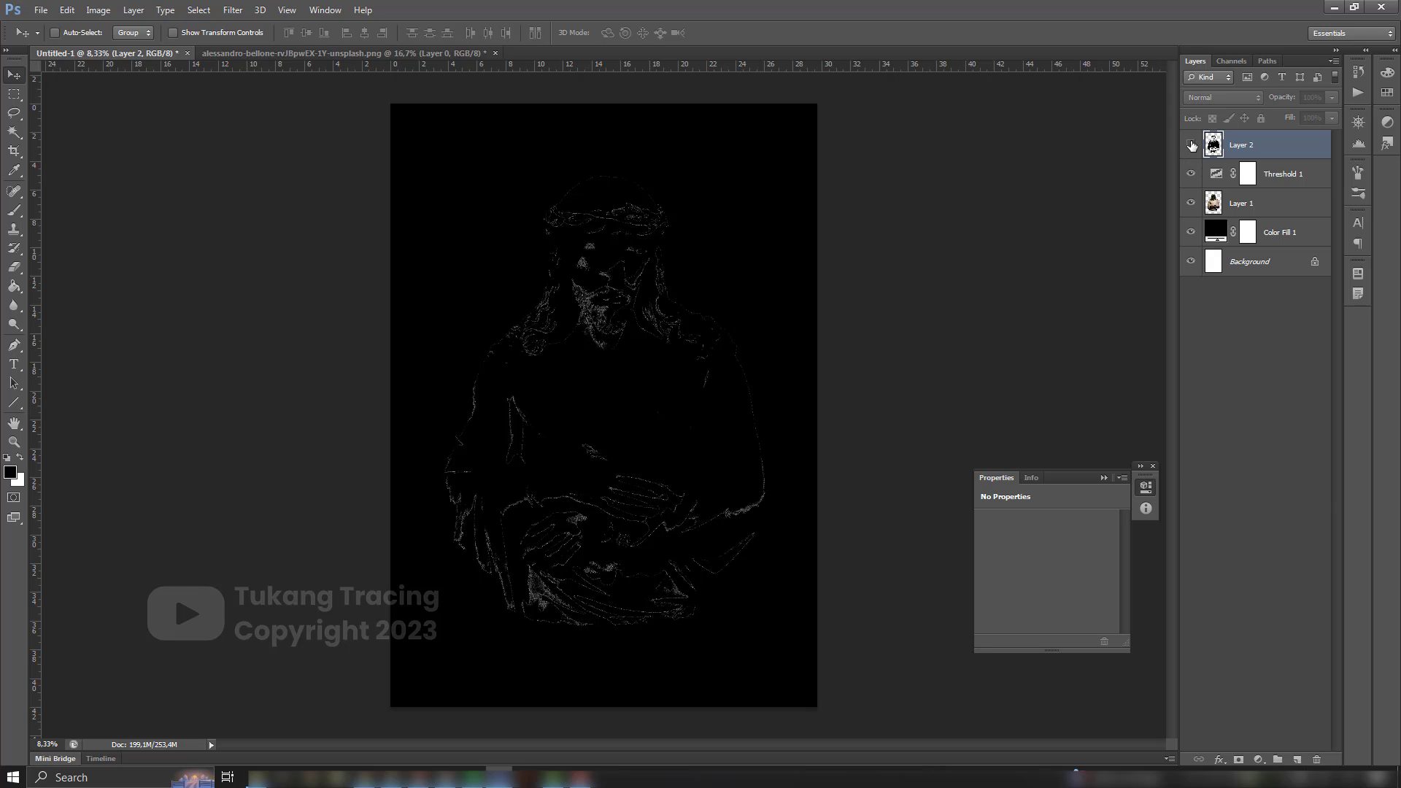
{"action": "left_click", "coordinate": [1249, 180]}
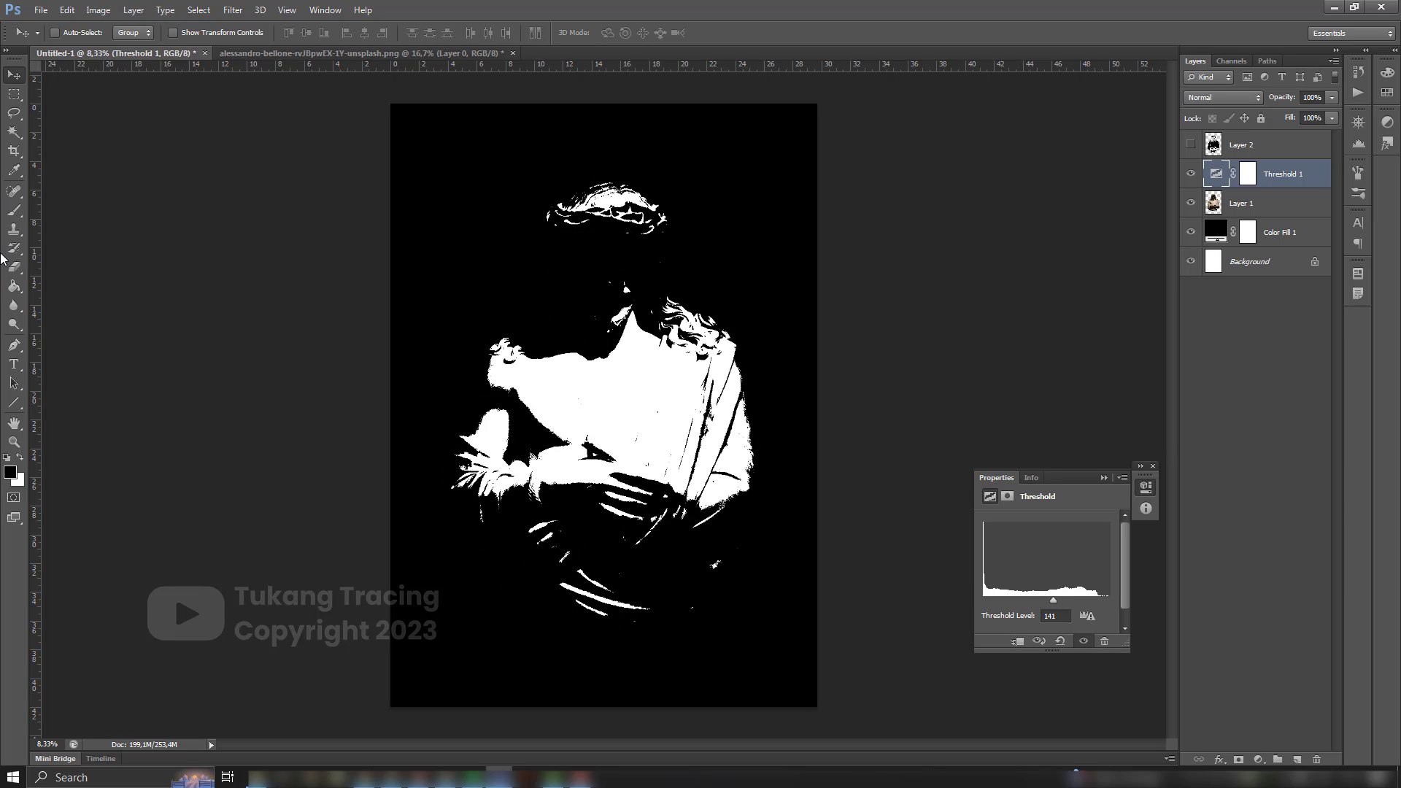
{"action": "left_click", "coordinate": [14, 132]}
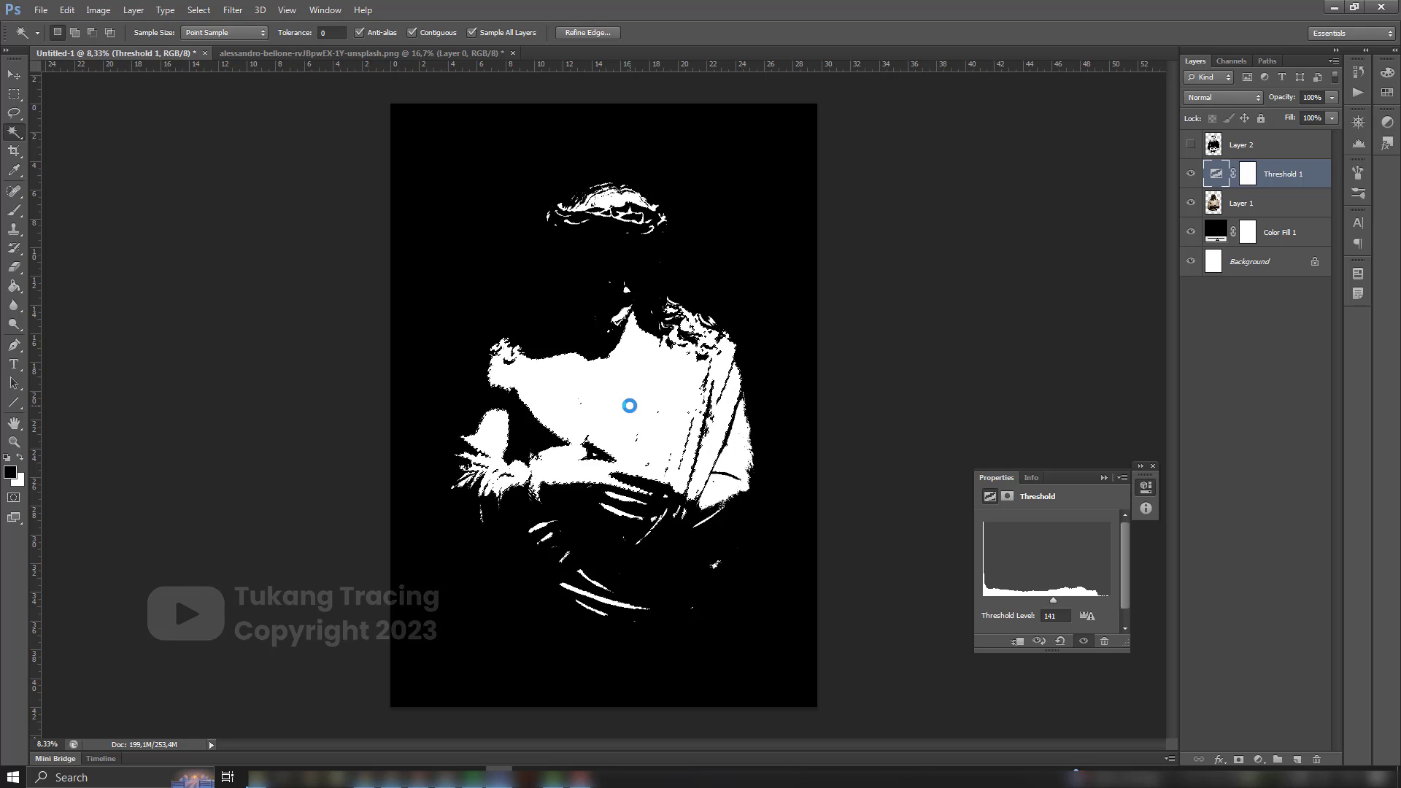
{"action": "right_click", "coordinate": [629, 407]}
{"action": "left_click", "coordinate": [669, 215]}
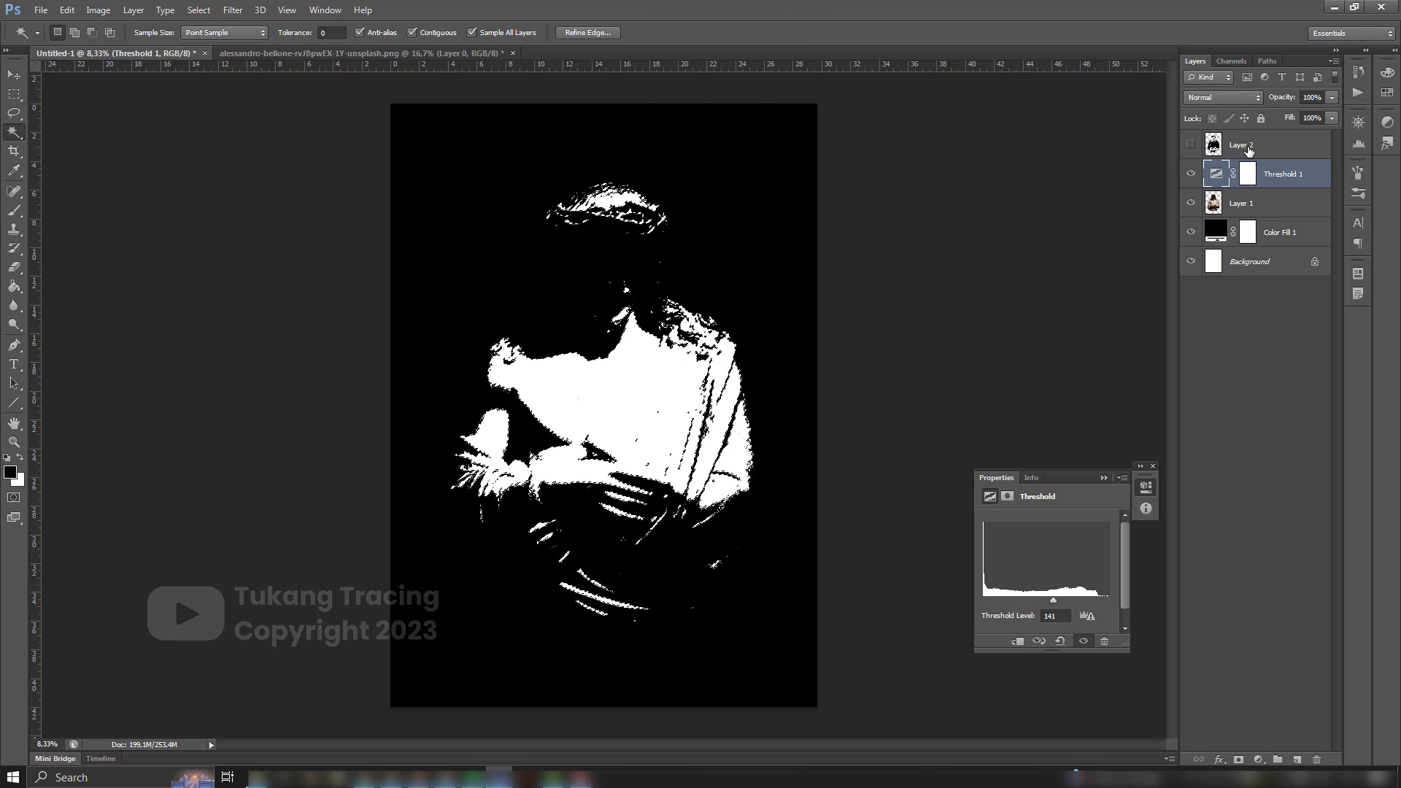
Add a new layer above Layer 2, fill the selected areas with black and deselect.
{"action": "left_click", "coordinate": [1297, 759]}
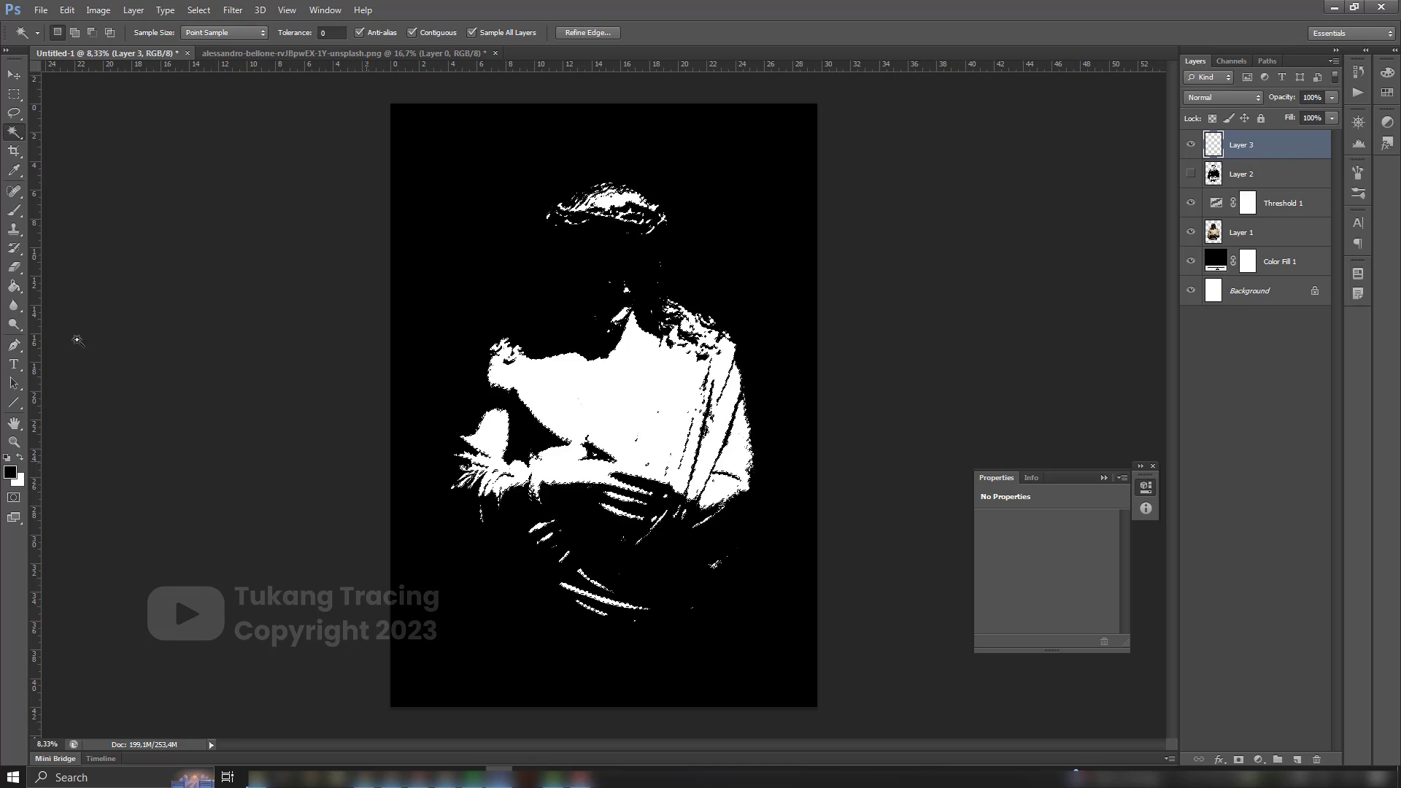
{"action": "left_click", "coordinate": [14, 286]}
{"action": "left_click", "coordinate": [632, 409]}
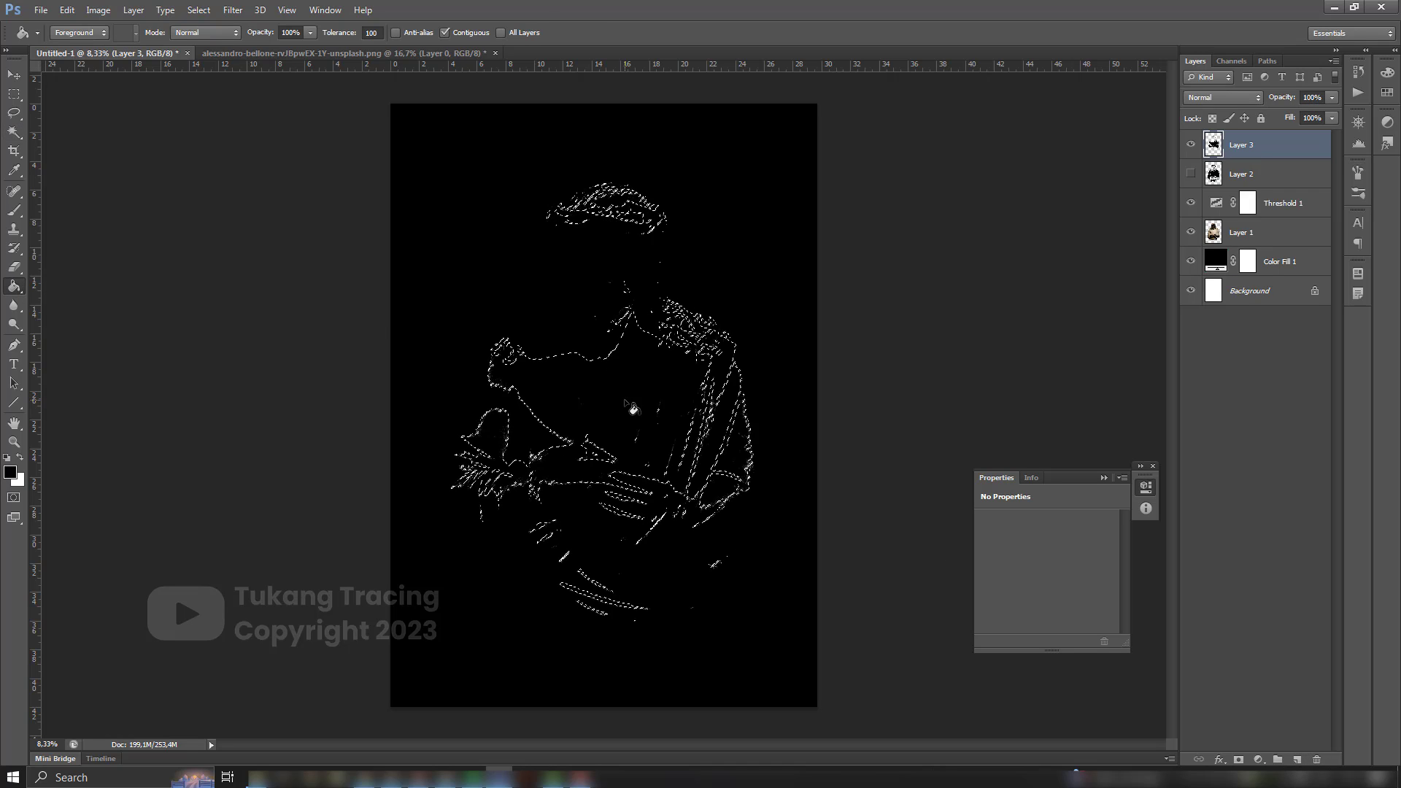
{"action": "left_click", "coordinate": [14, 75]}
{"action": "key", "text": "ctrl+d"}
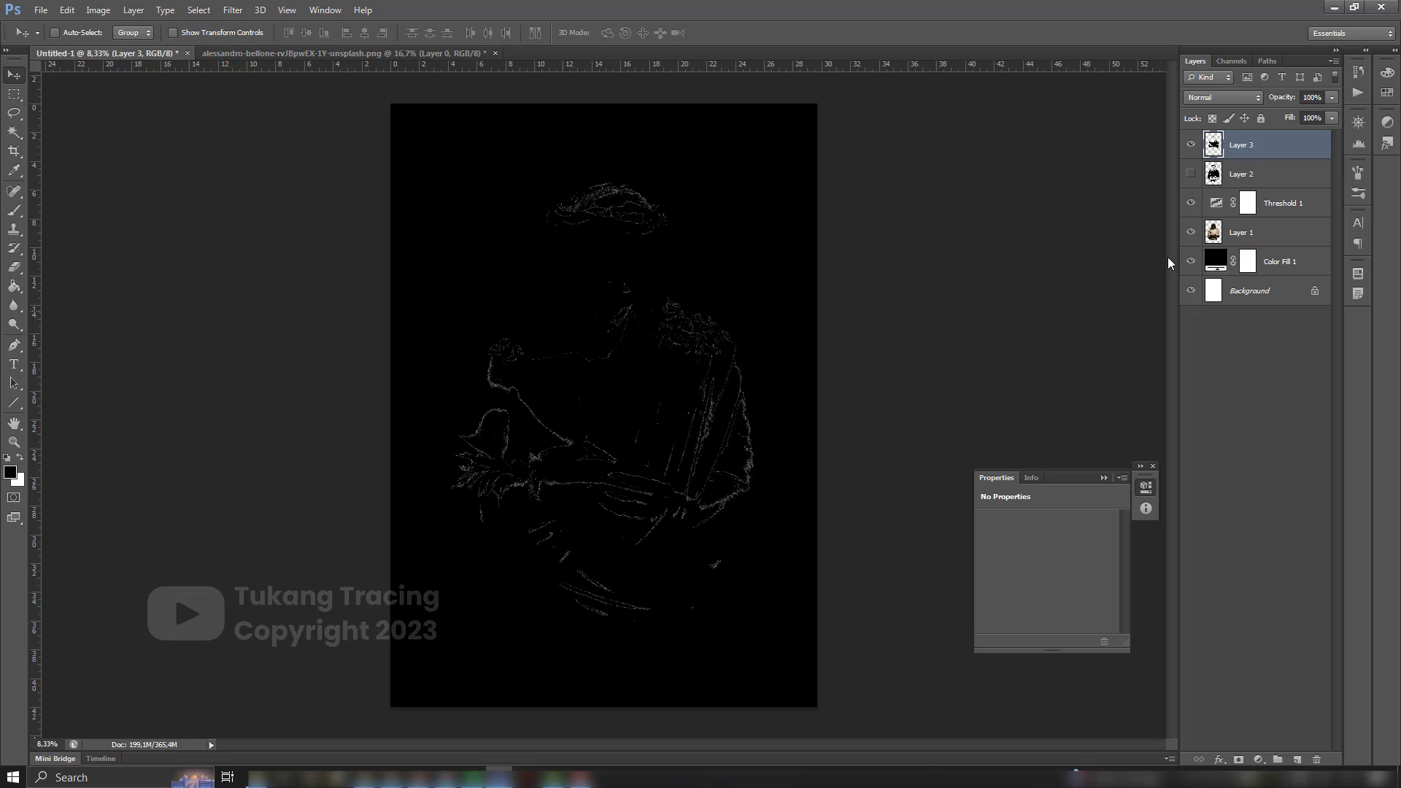
With Layer 3 hidden, set the threshold level to 187 and select all white areas using the Magic Wand and Similar.
{"action": "left_click", "coordinate": [1191, 145]}
{"action": "left_click", "coordinate": [1283, 203]}
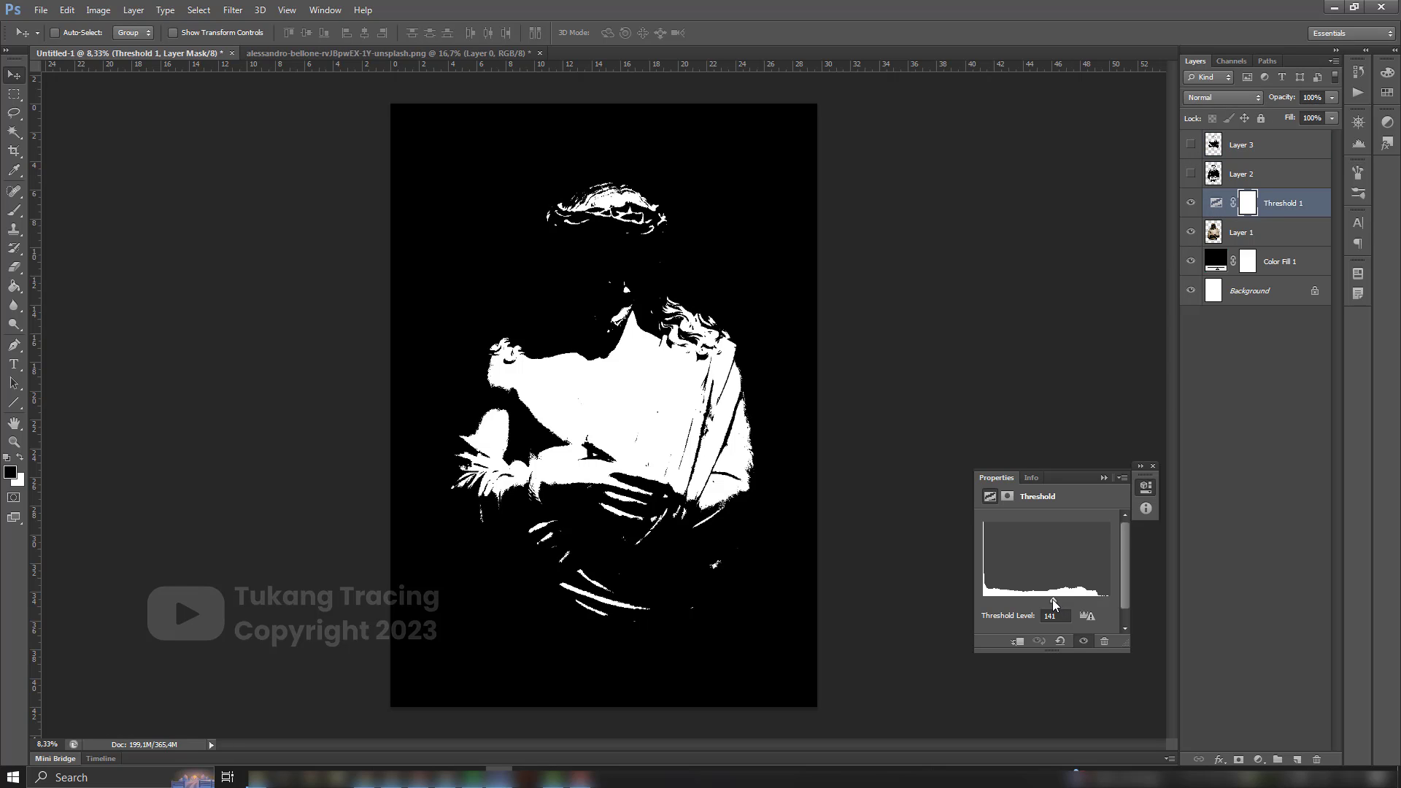
{"action": "left_click_drag", "start_coordinate": [1052, 598], "coordinate": [1075, 604]}
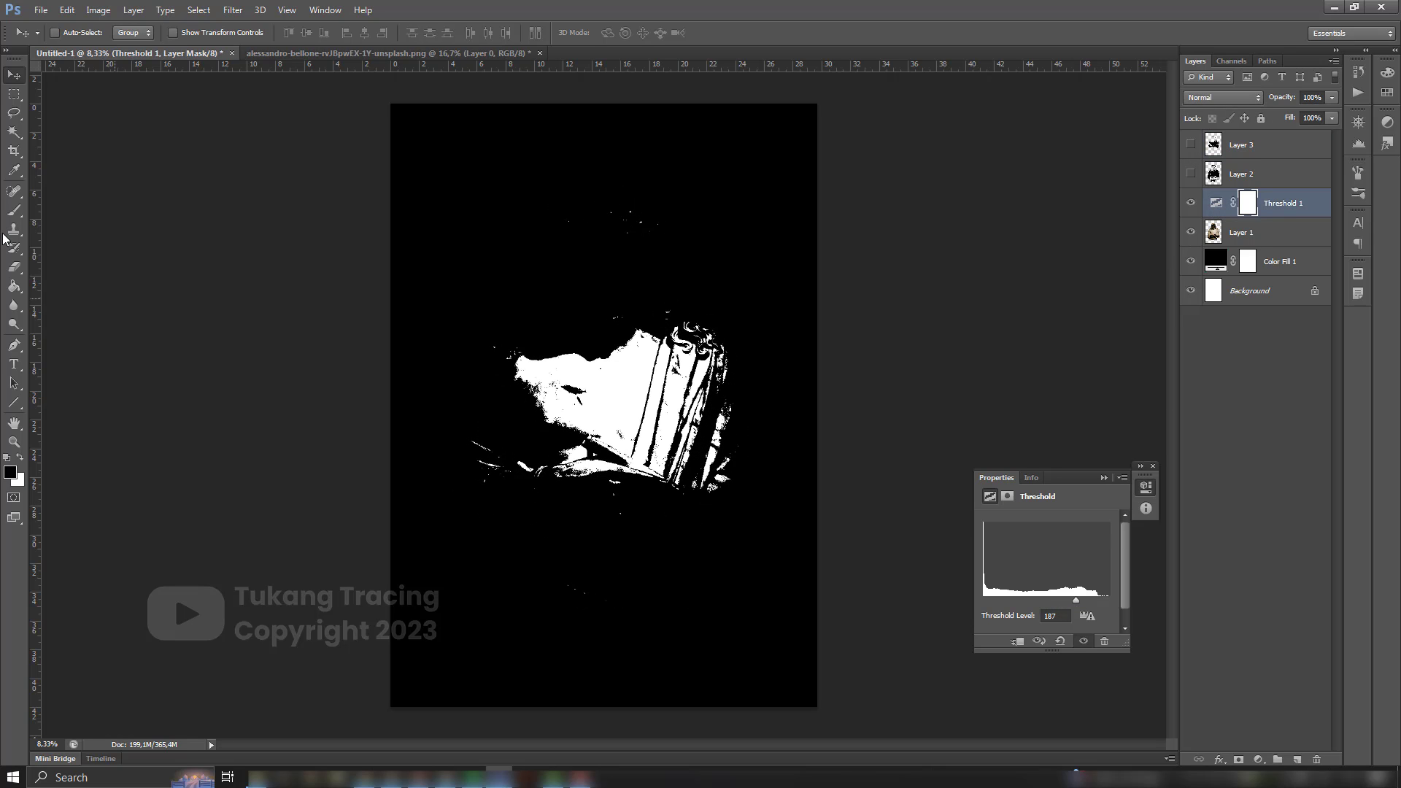
{"action": "left_click", "coordinate": [14, 131]}
{"action": "left_click", "coordinate": [601, 387]}
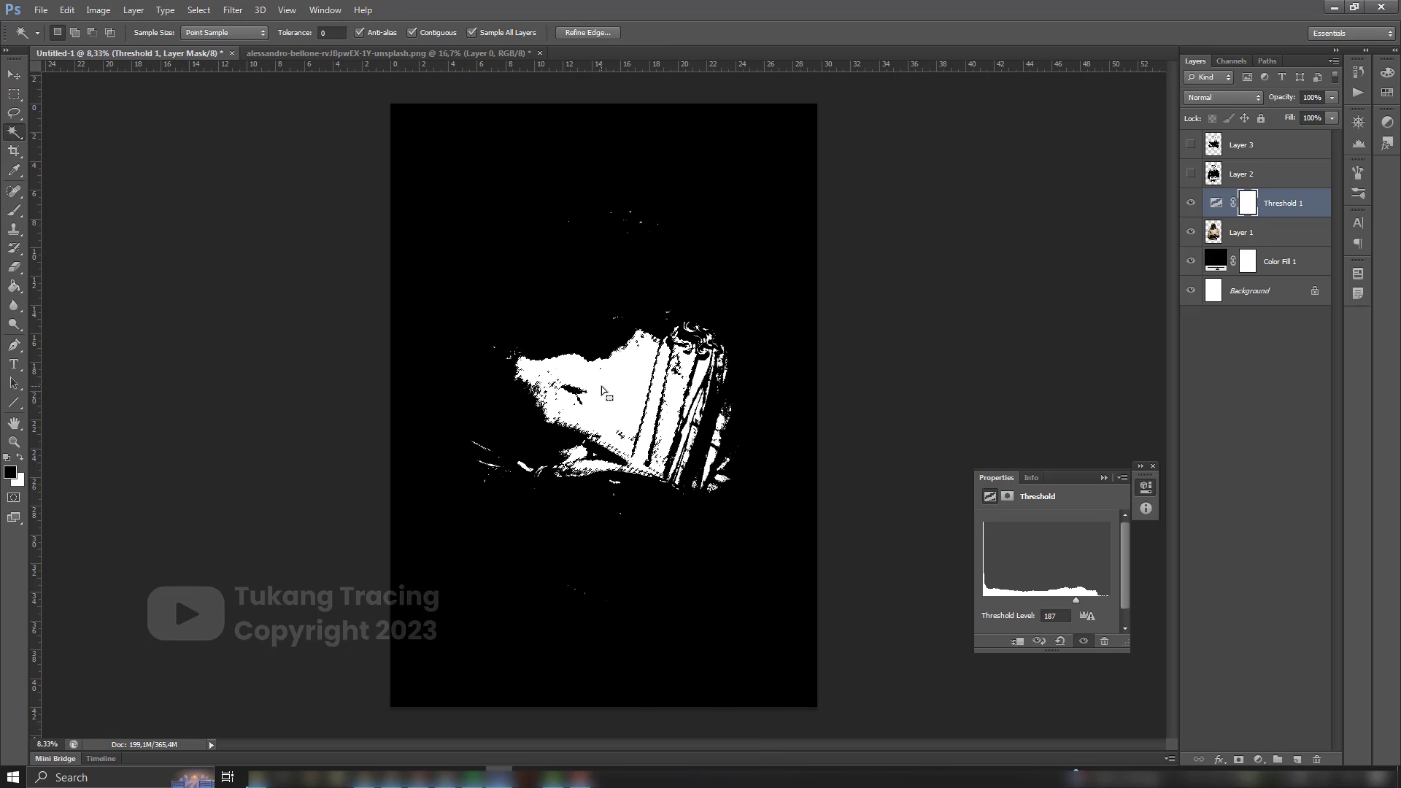
{"action": "right_click", "coordinate": [602, 380]}
{"action": "left_click", "coordinate": [642, 576]}
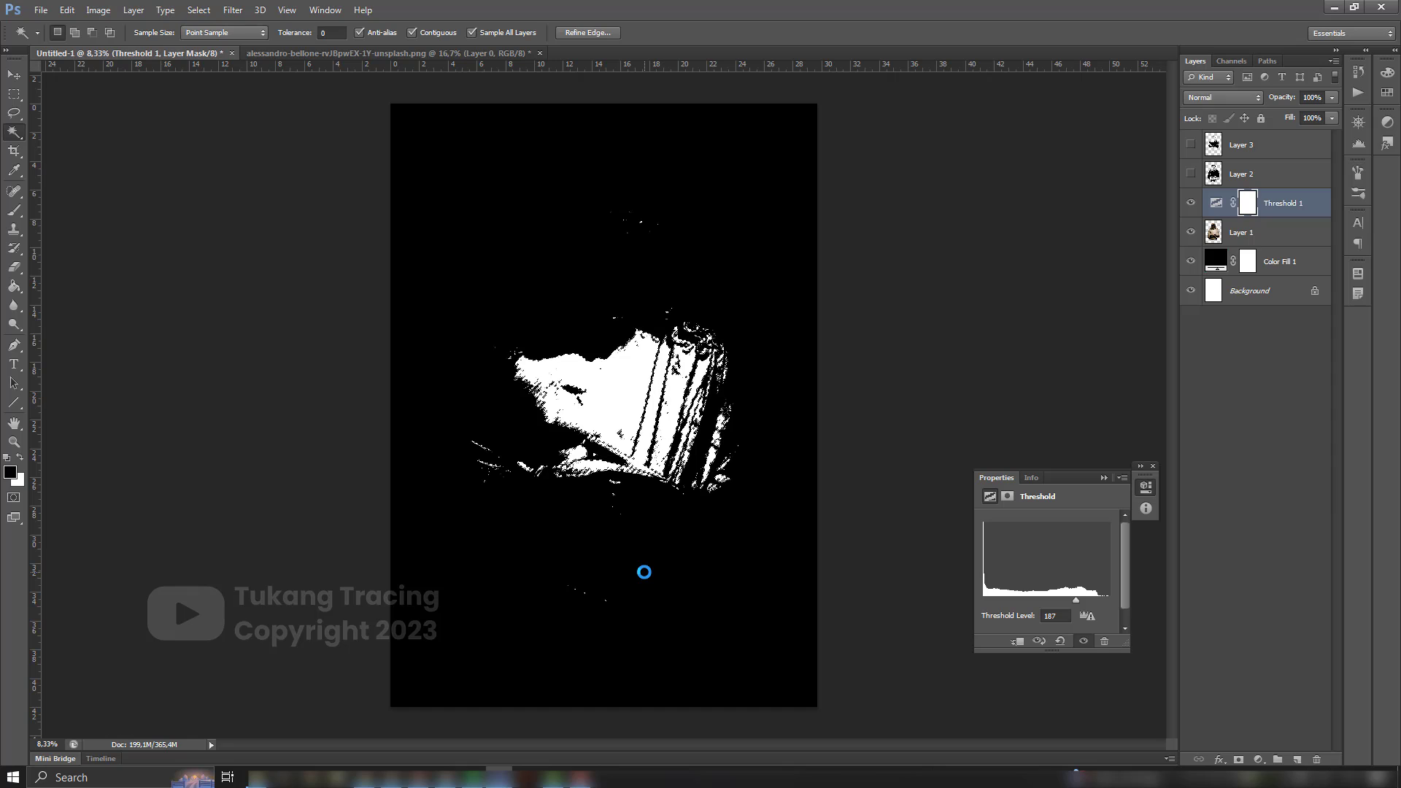
Add a new layer above Layer 3, fill the selected highlight areas with black and deselect.
{"action": "left_click", "coordinate": [1255, 148]}
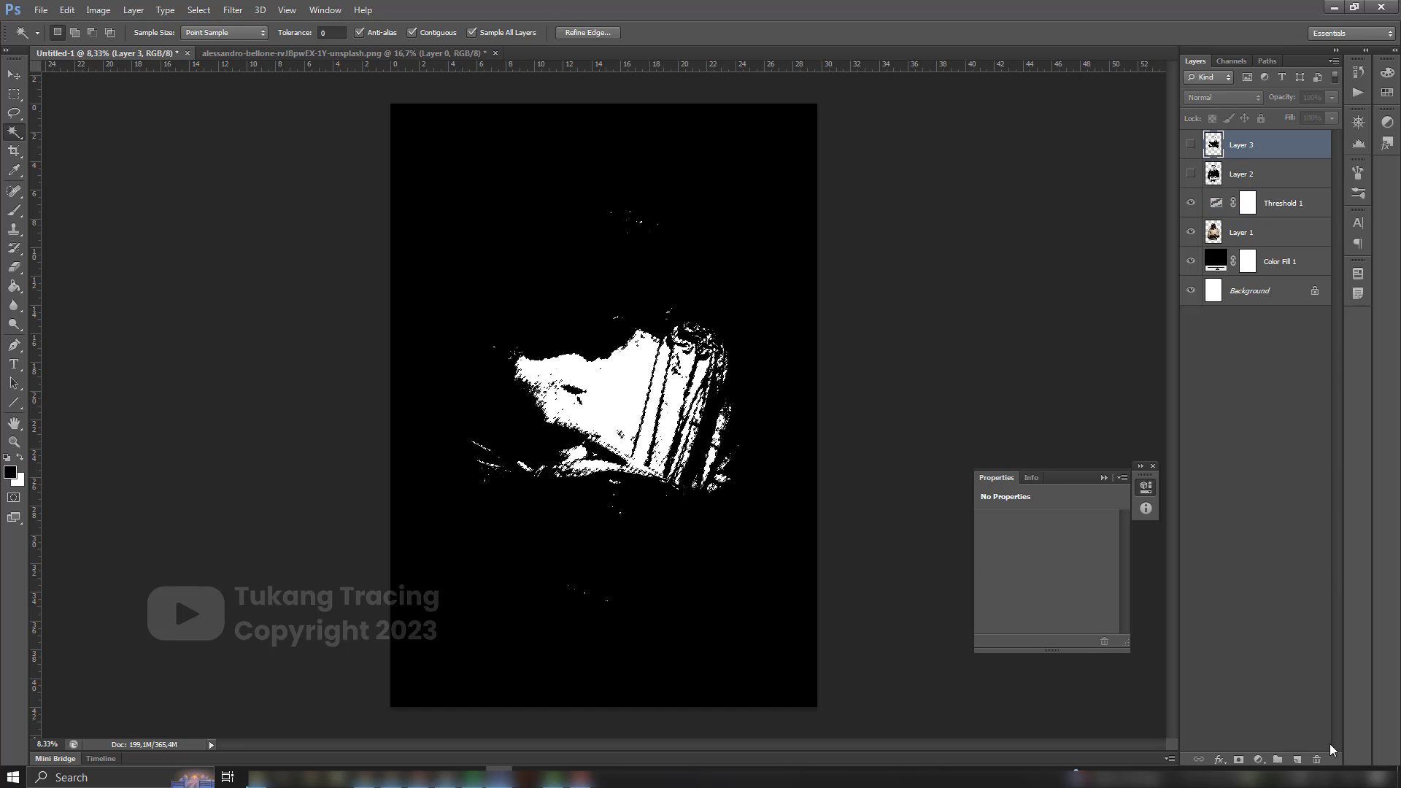
{"action": "left_click", "coordinate": [1297, 760]}
{"action": "left_click", "coordinate": [15, 294]}
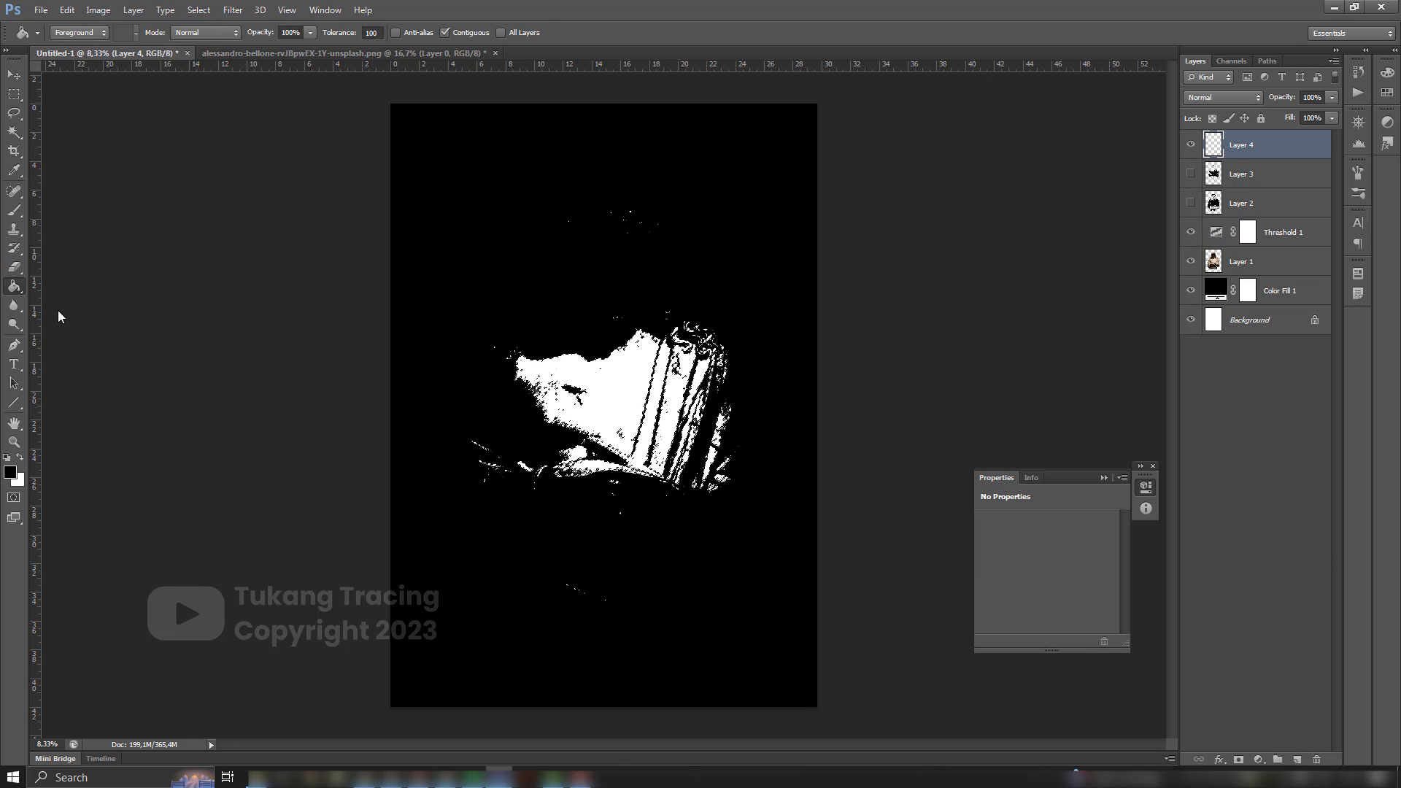
{"action": "left_click", "coordinate": [617, 380]}
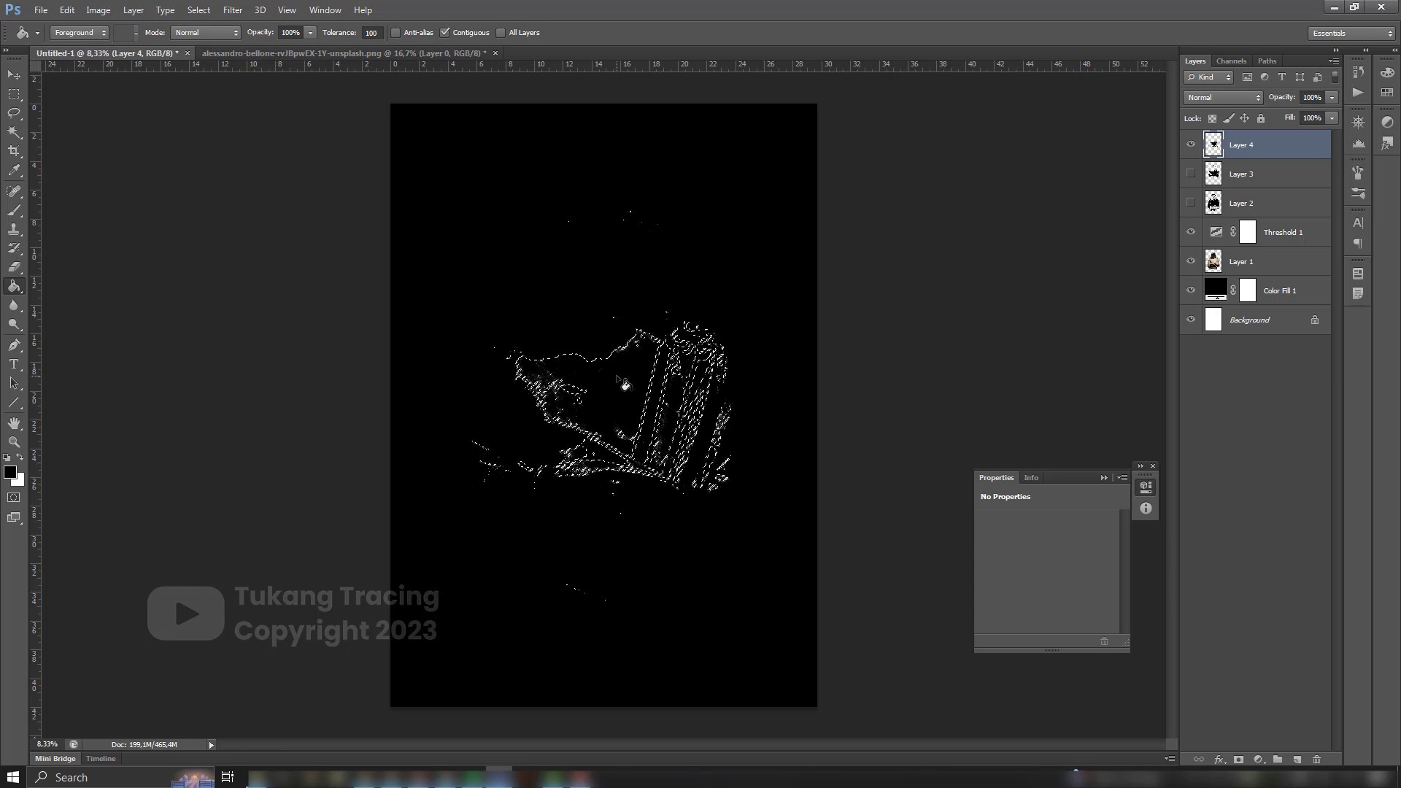
{"action": "key", "text": "ctrl+s"}
{"action": "left_click", "coordinate": [1214, 437]}
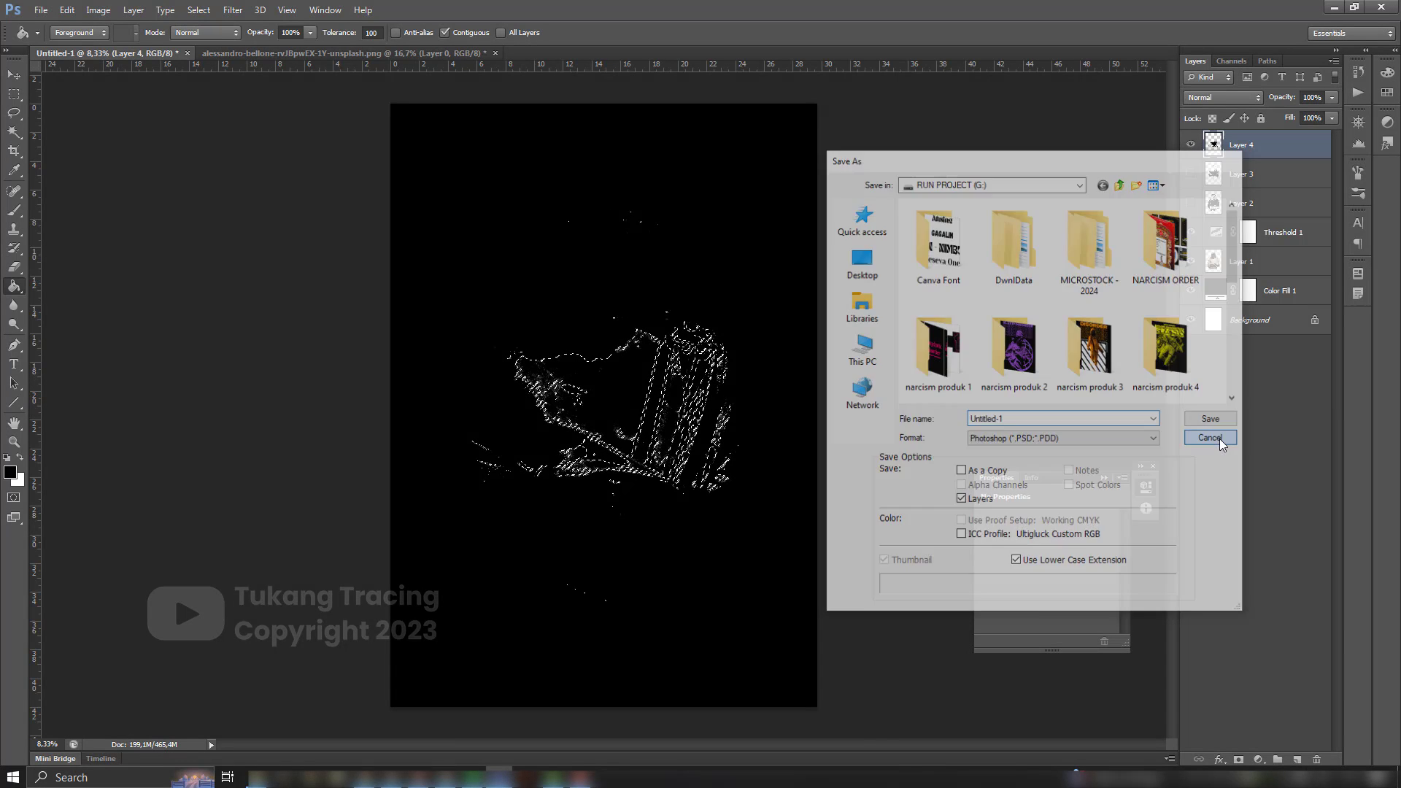
{"action": "key", "text": "ctrl+d"}
With Layer 4 hidden, set the threshold level to 220 and select all white areas using the Magic Wand and Similar.
{"action": "left_click", "coordinate": [1189, 173]}
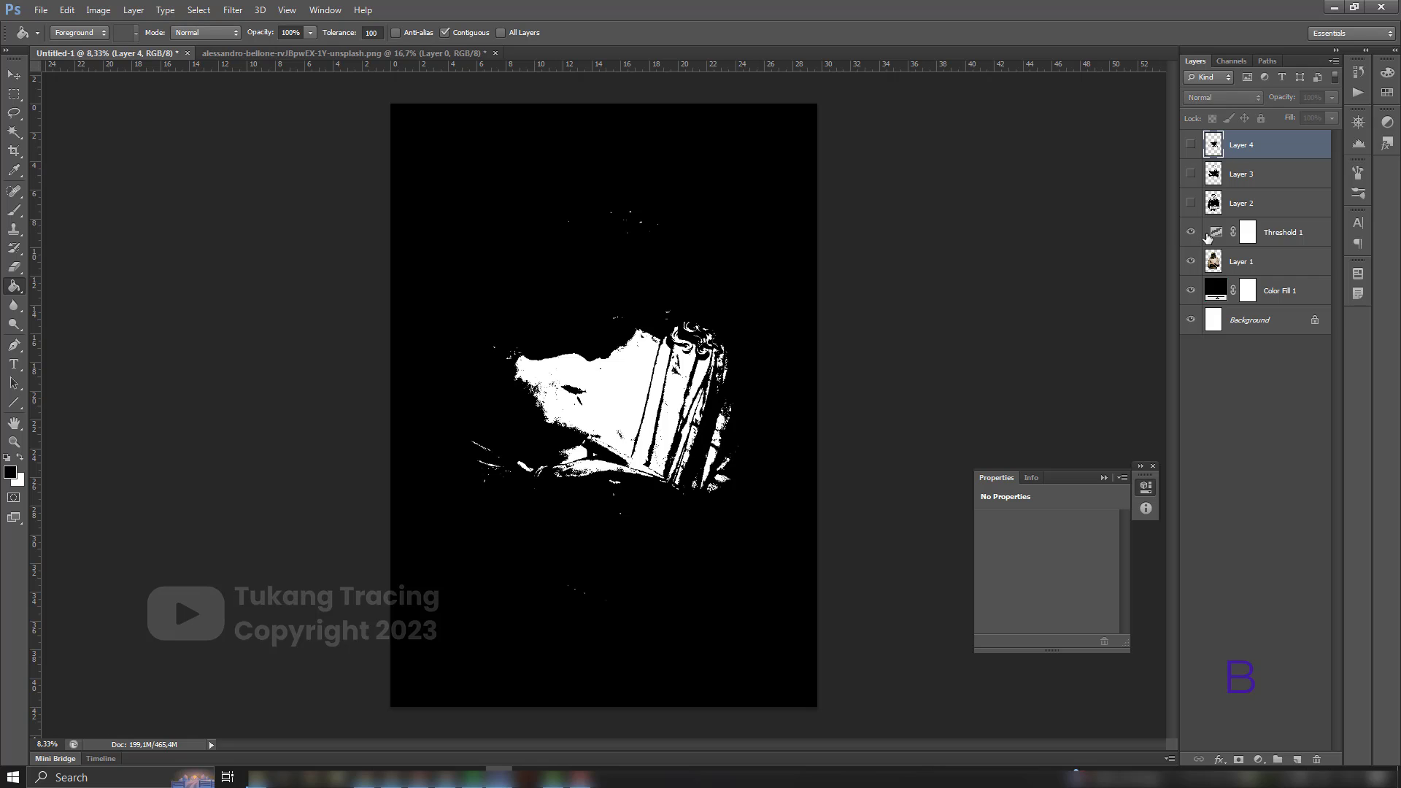
{"action": "left_click", "coordinate": [1216, 232]}
{"action": "left_click_drag", "start_coordinate": [1082, 601], "coordinate": [1092, 606]}
{"action": "left_click", "coordinate": [1236, 147]}
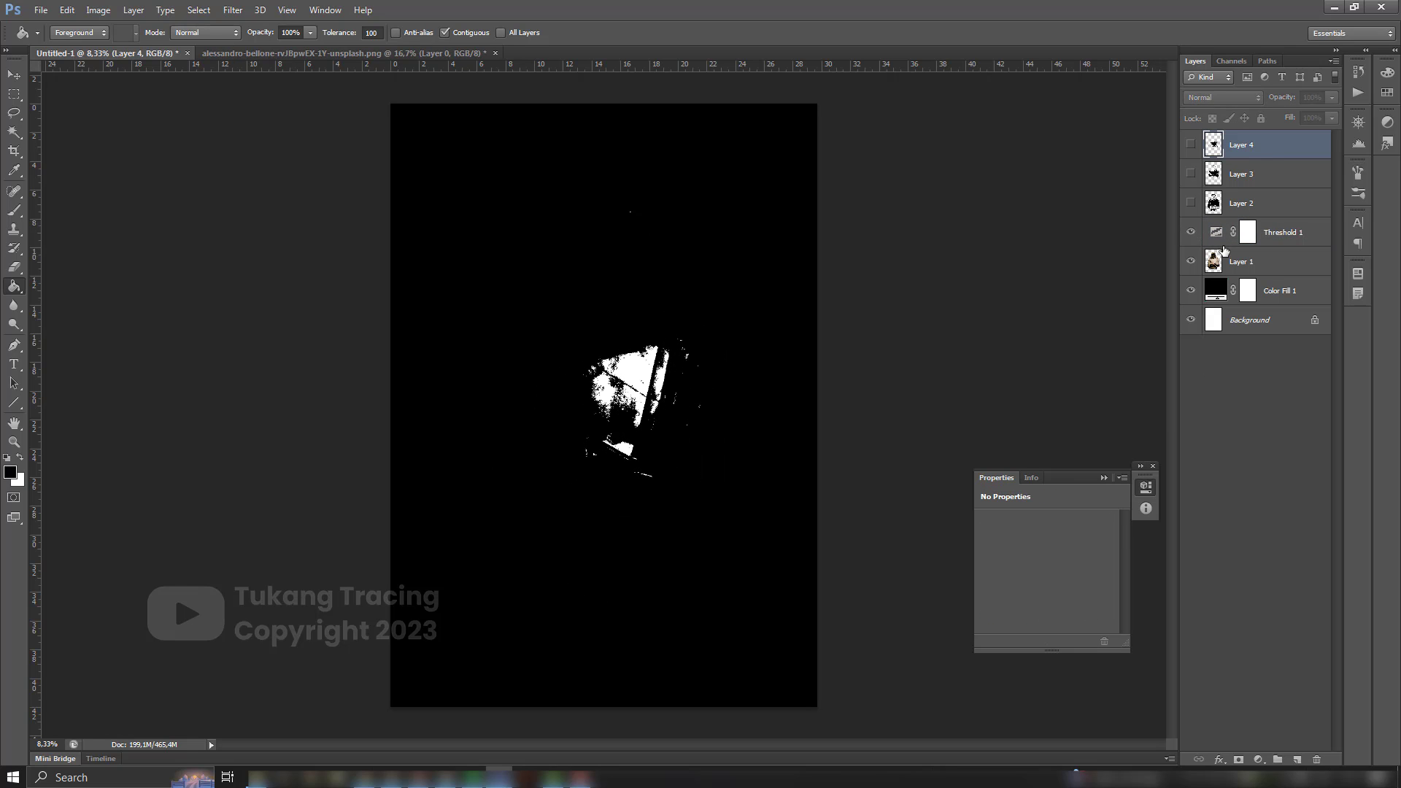
{"action": "left_click", "coordinate": [1215, 232]}
{"action": "left_click", "coordinate": [14, 132]}
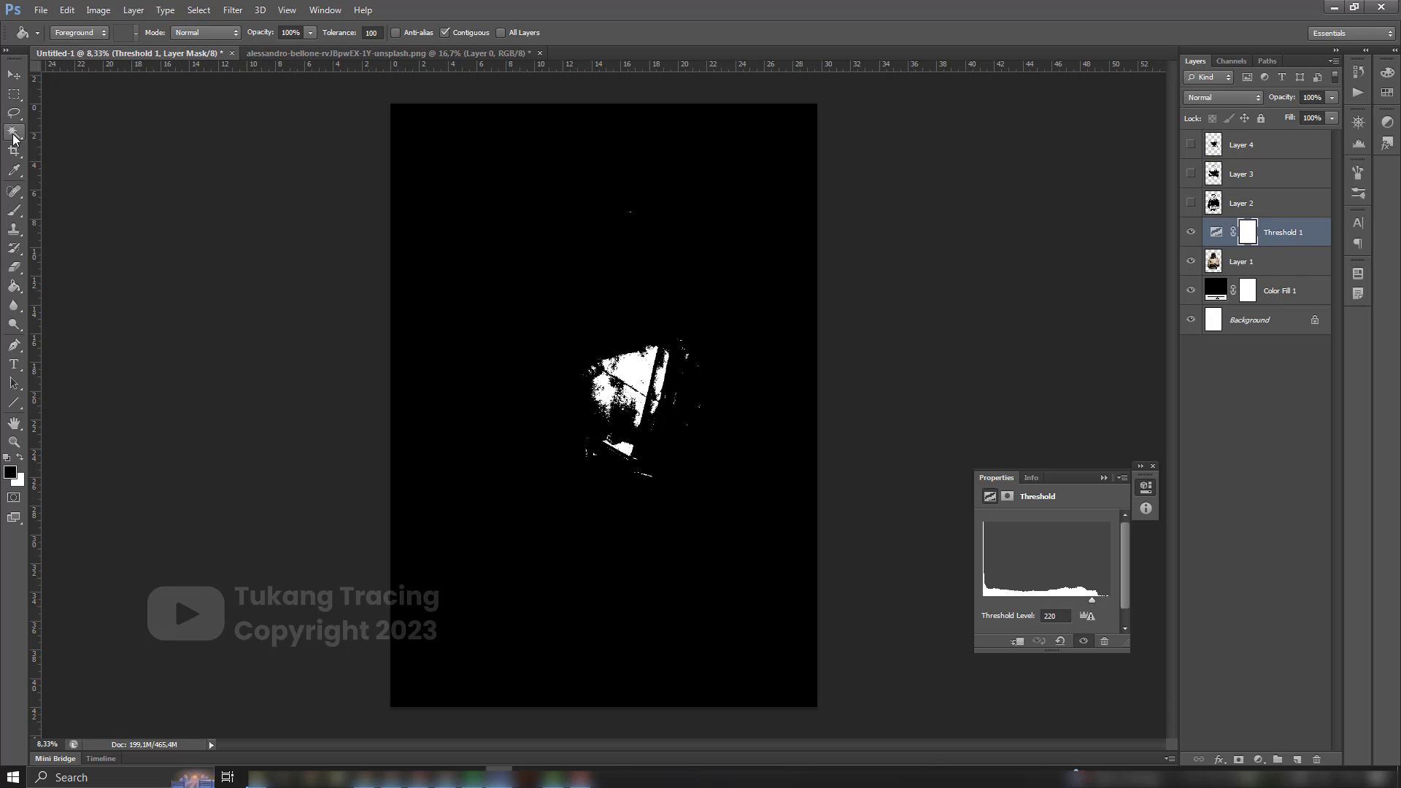
{"action": "left_click", "coordinate": [629, 379]}
{"action": "right_click", "coordinate": [635, 379]}
{"action": "left_click", "coordinate": [682, 574]}
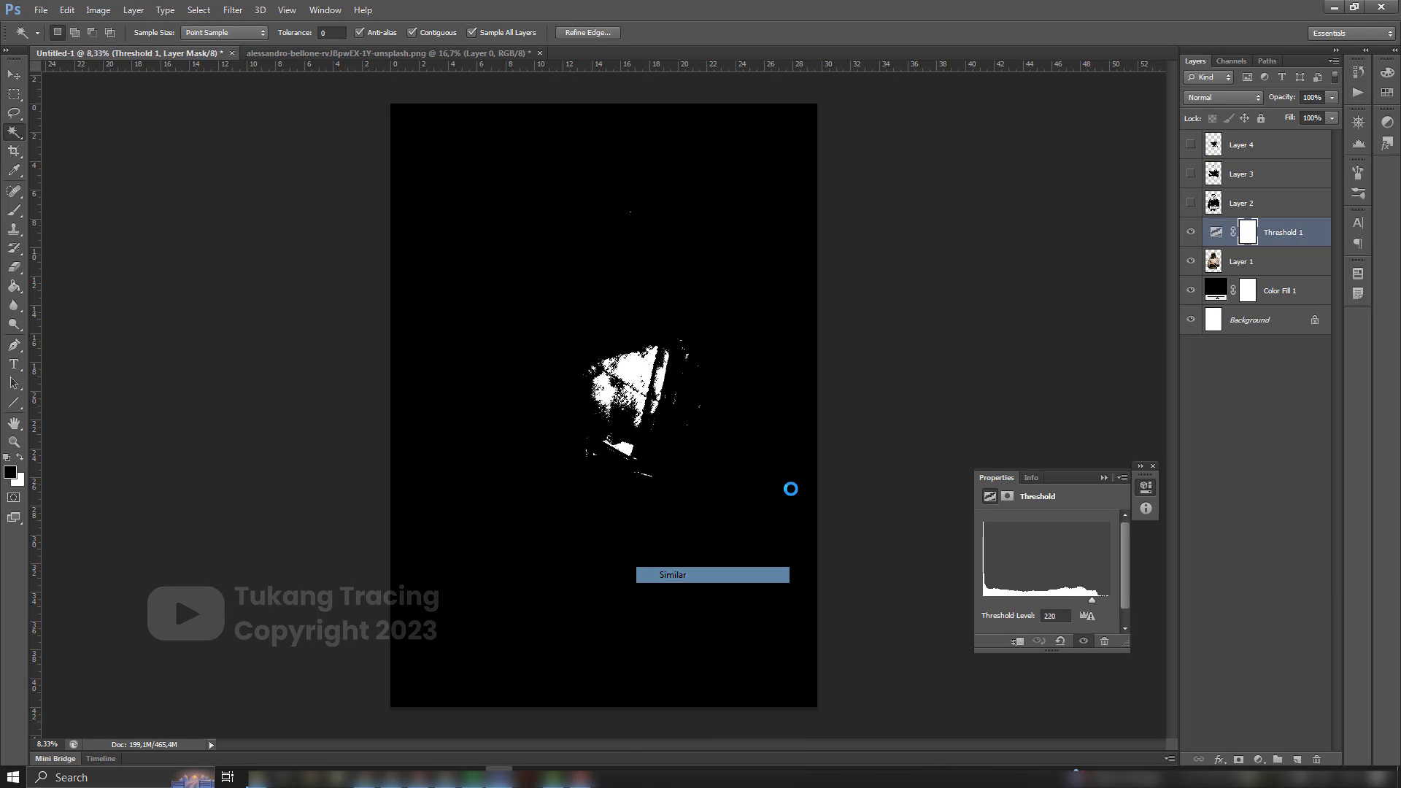
Add a new layer above Layer 4 and fill the selected brightest chest areas with black.
{"action": "left_click", "coordinate": [1253, 150]}
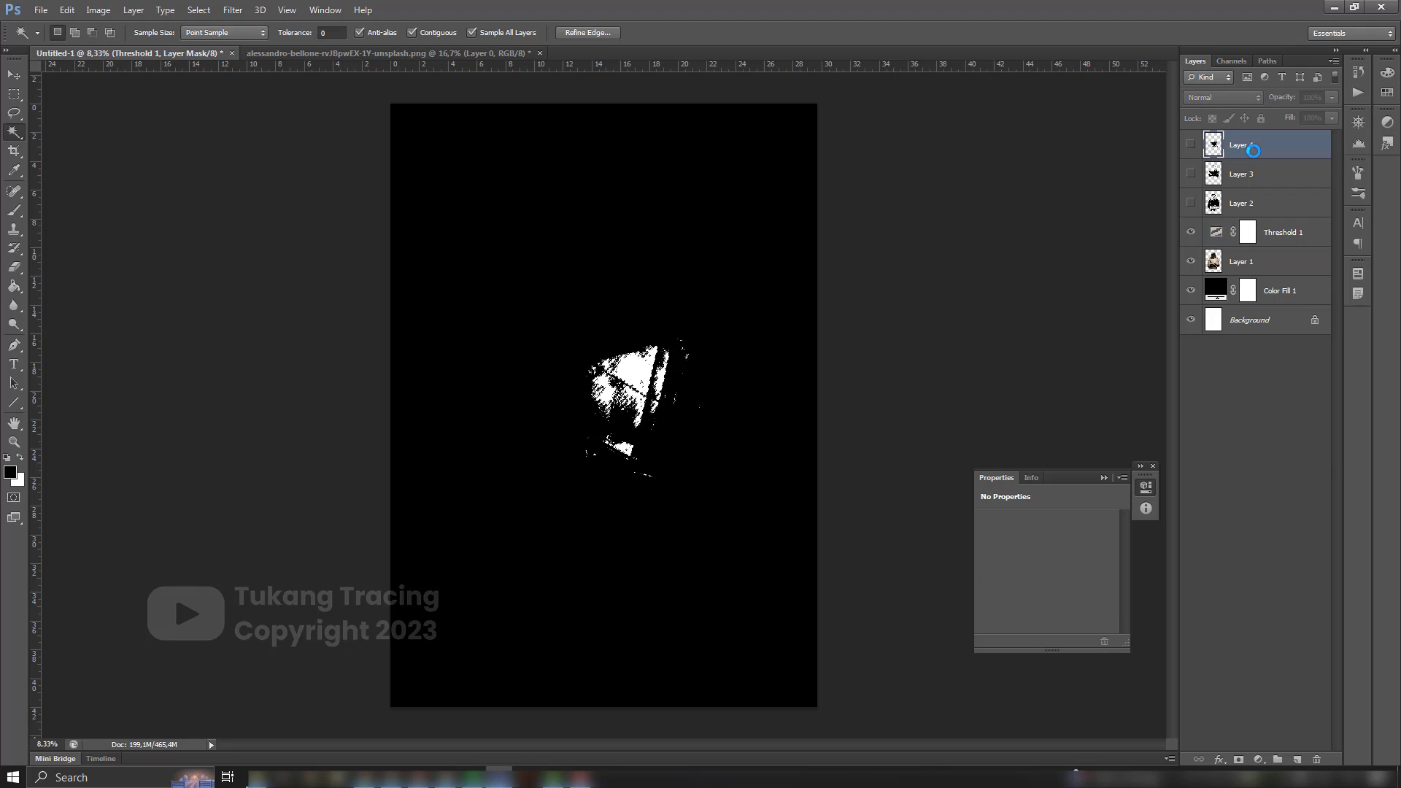
{"action": "left_click", "coordinate": [1295, 758]}
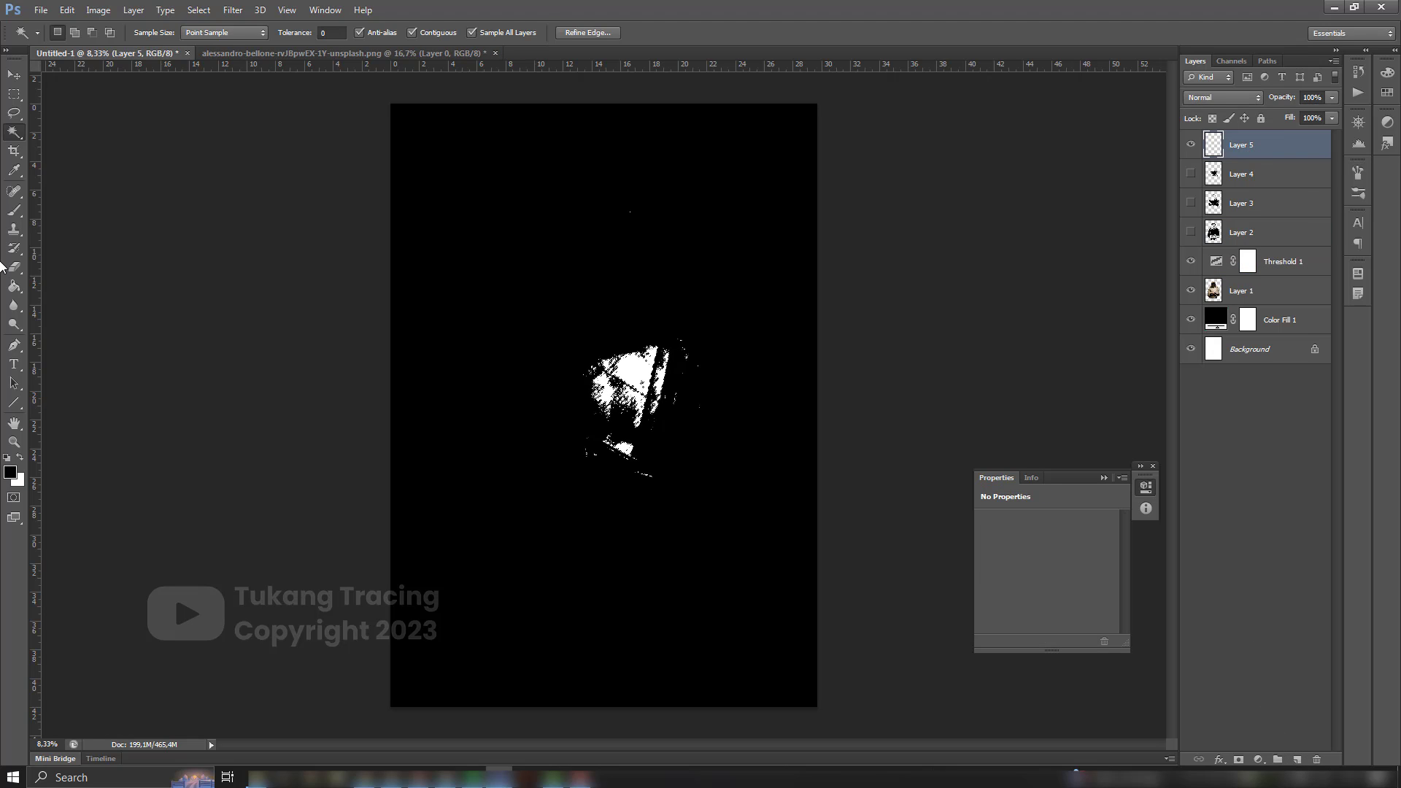
{"action": "left_click", "coordinate": [14, 286]}
{"action": "left_click", "coordinate": [666, 391]}
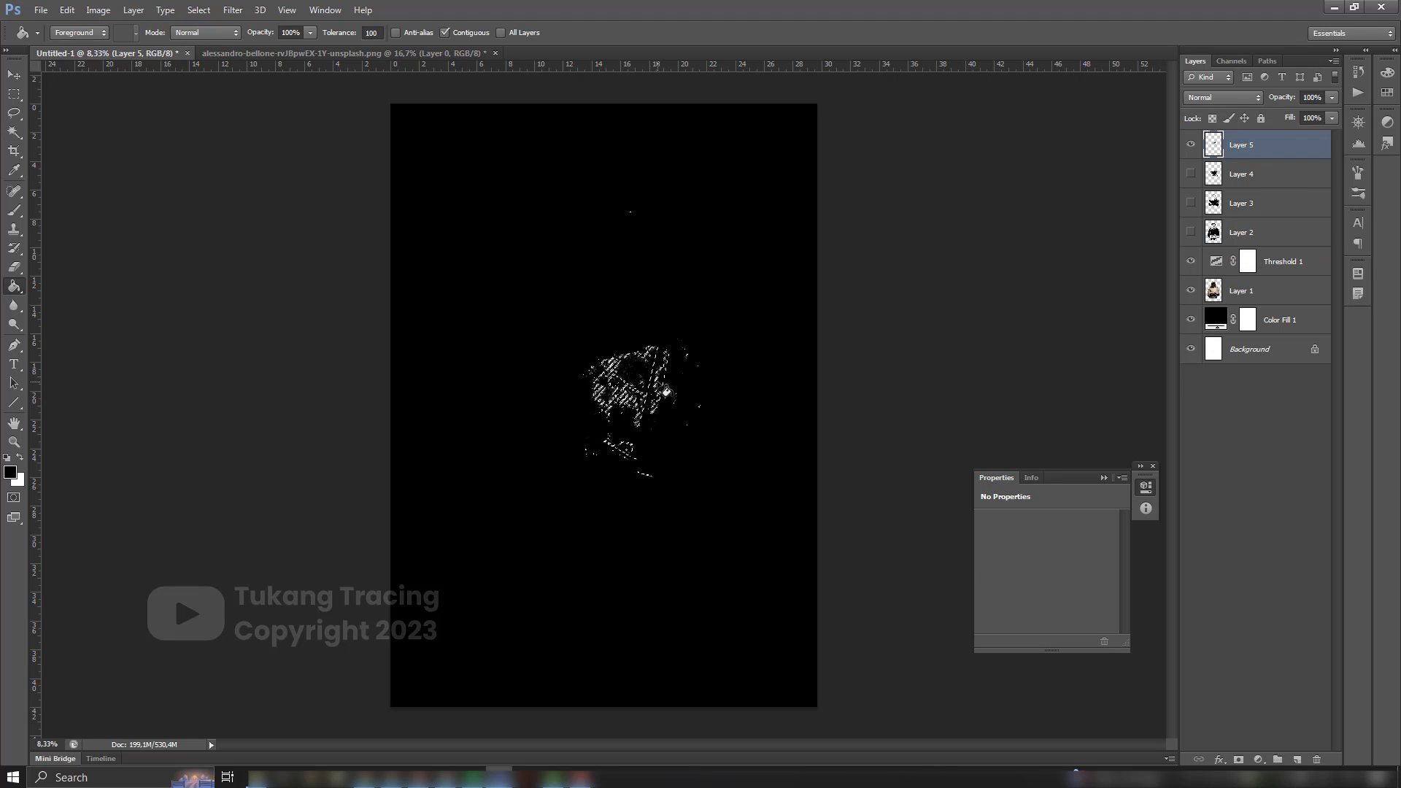
Hide the Threshold adjustment and sample a dark brown from the statue photo as the foreground color.
{"action": "left_click", "coordinate": [1190, 261]}
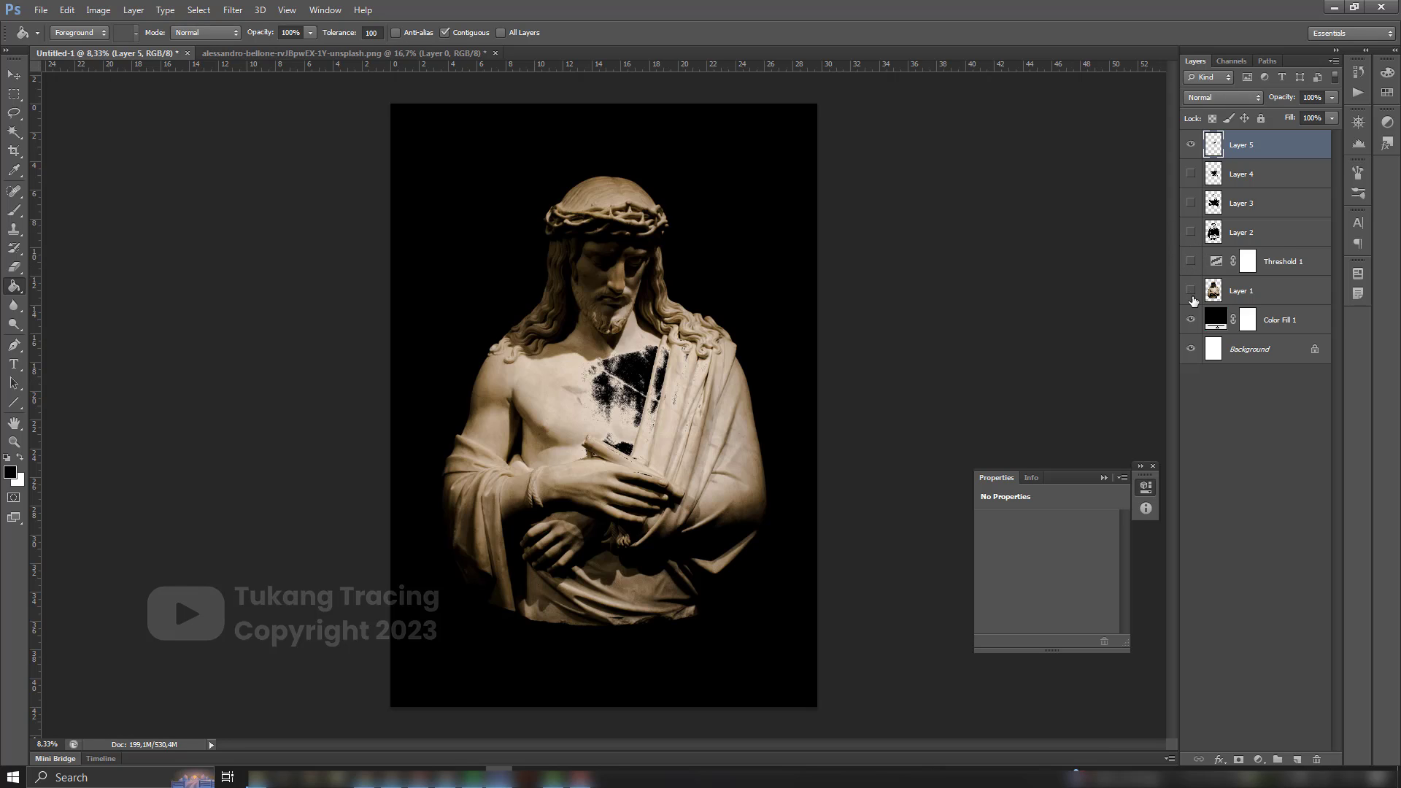
{"action": "left_click", "coordinate": [1191, 290]}
{"action": "left_click", "coordinate": [1191, 291]}
{"action": "key", "text": "i"}
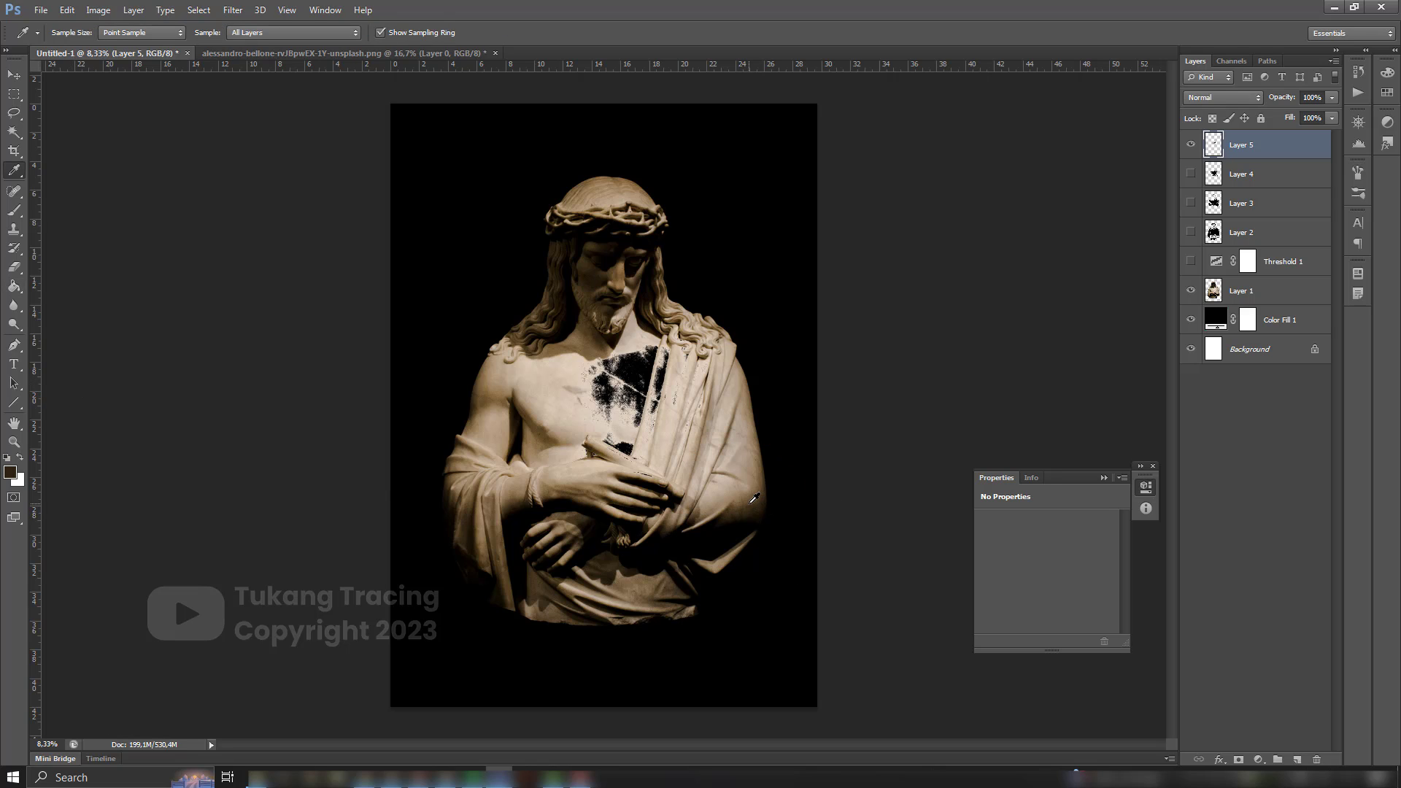
{"action": "left_click", "coordinate": [13, 75]}
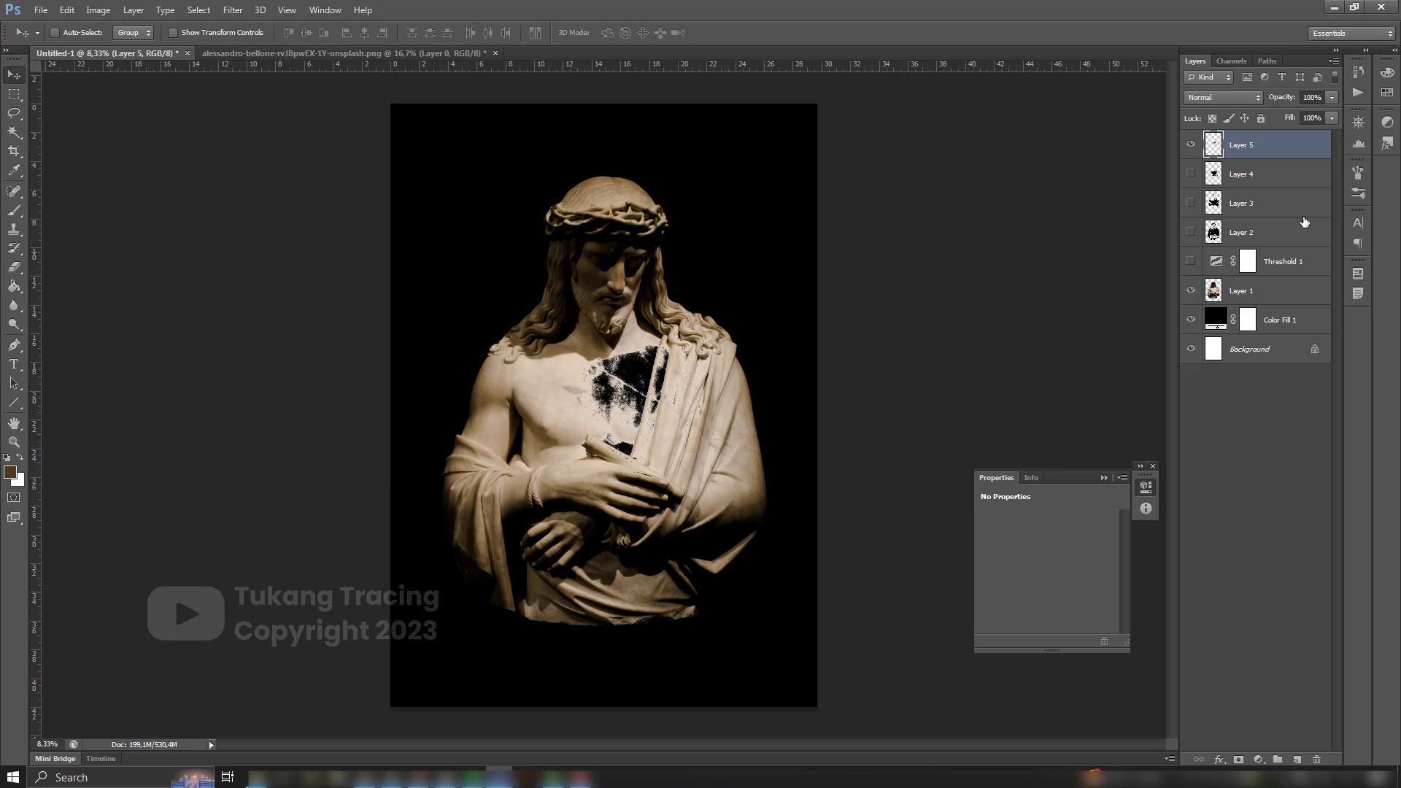
Hide the statue photo layer, show Layers 2, 3 and 4, and make Layer 2 the active layer.
{"action": "left_click", "coordinate": [1192, 233]}
{"action": "left_click", "coordinate": [1190, 290]}
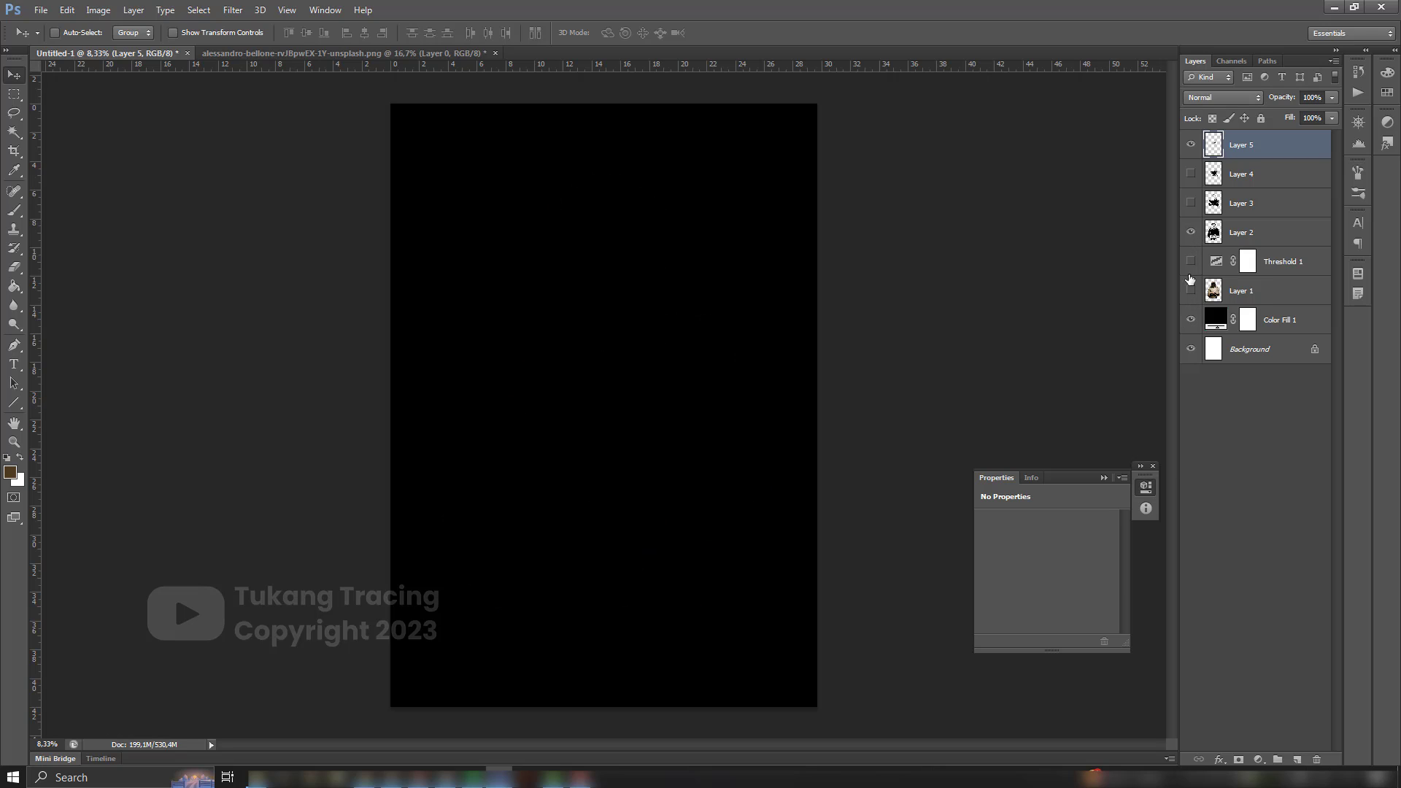
{"action": "left_click", "coordinate": [1217, 237]}
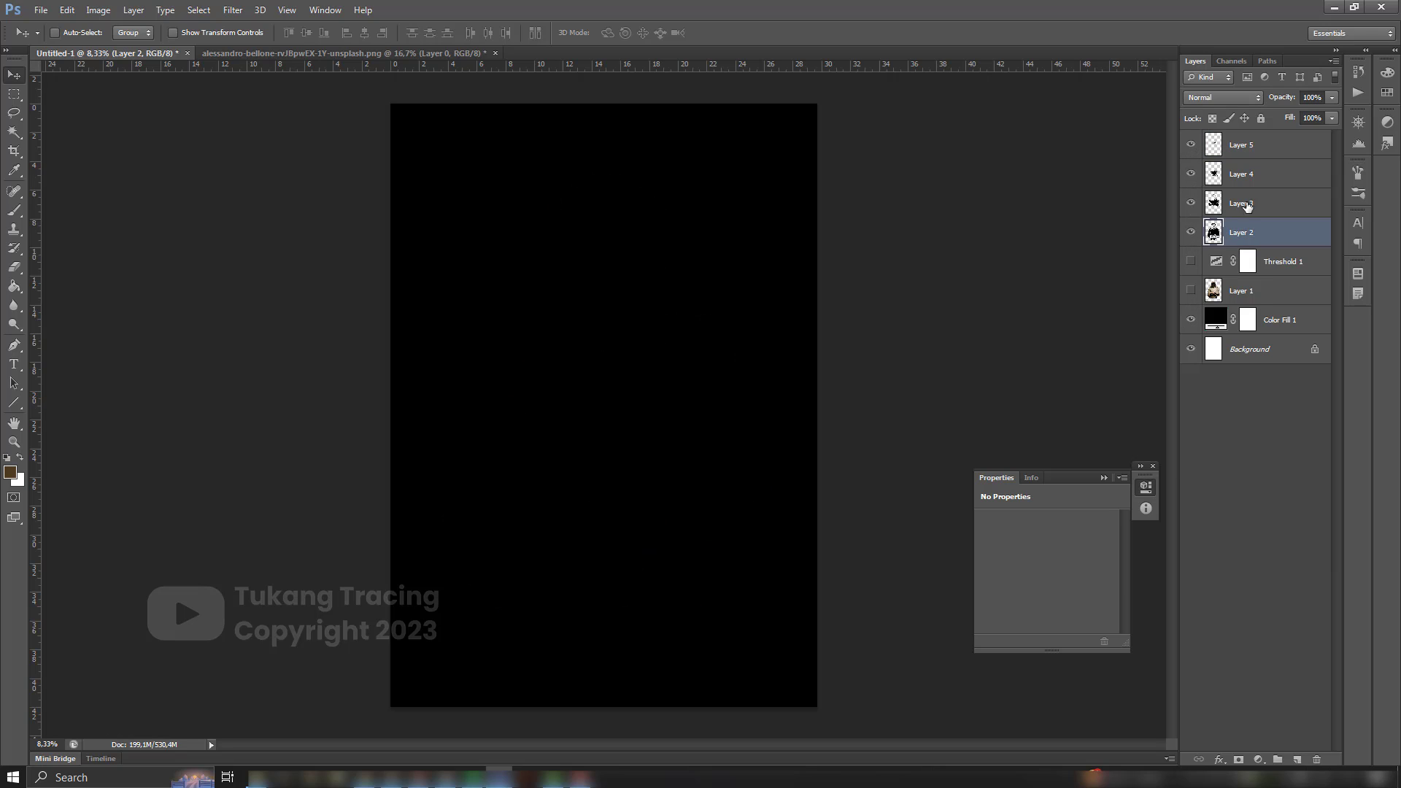
Add a Color Overlay to Layer 2 using the sampled dark brown foreground color.
{"action": "left_click", "coordinate": [1218, 760]}
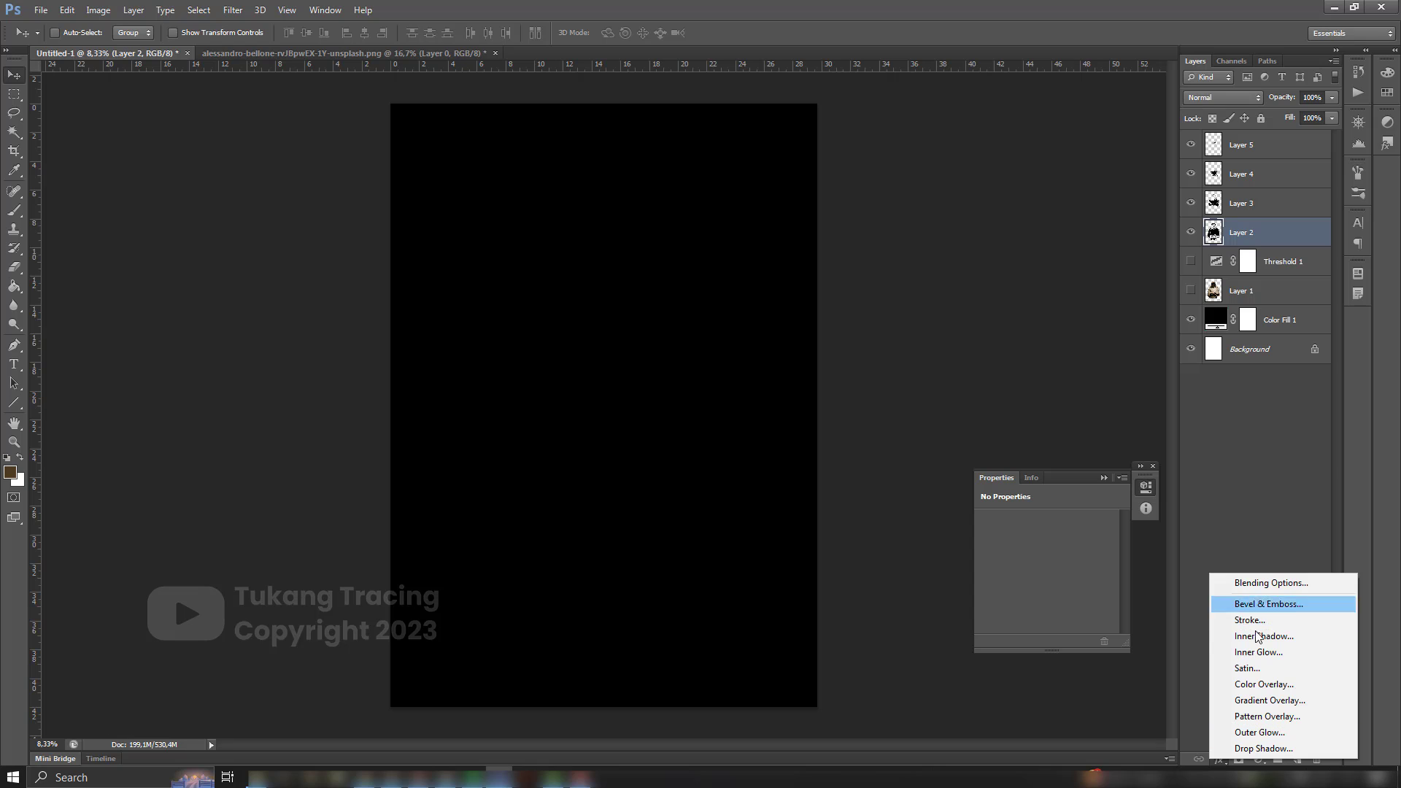
{"action": "left_click", "coordinate": [1256, 687]}
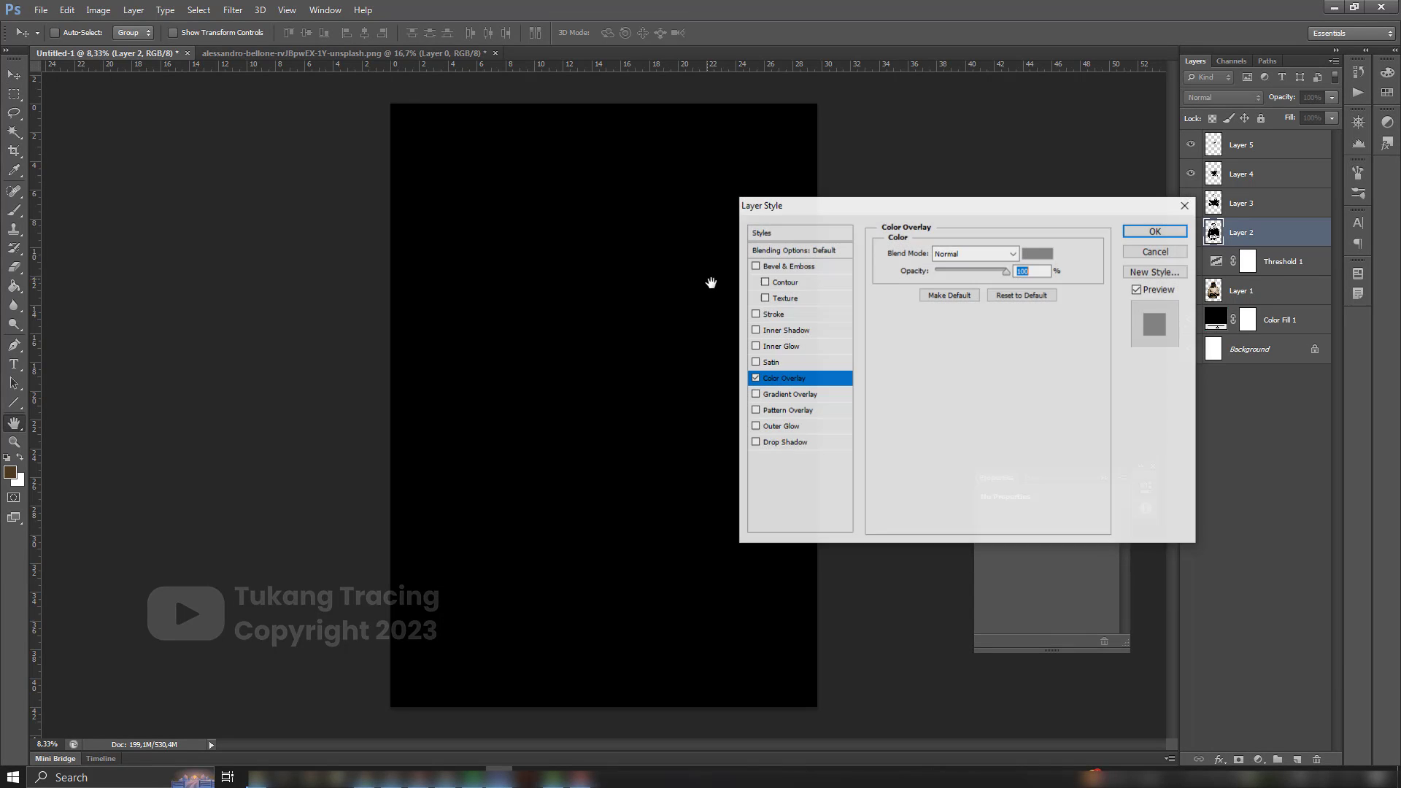
{"action": "left_click", "coordinate": [1042, 257]}
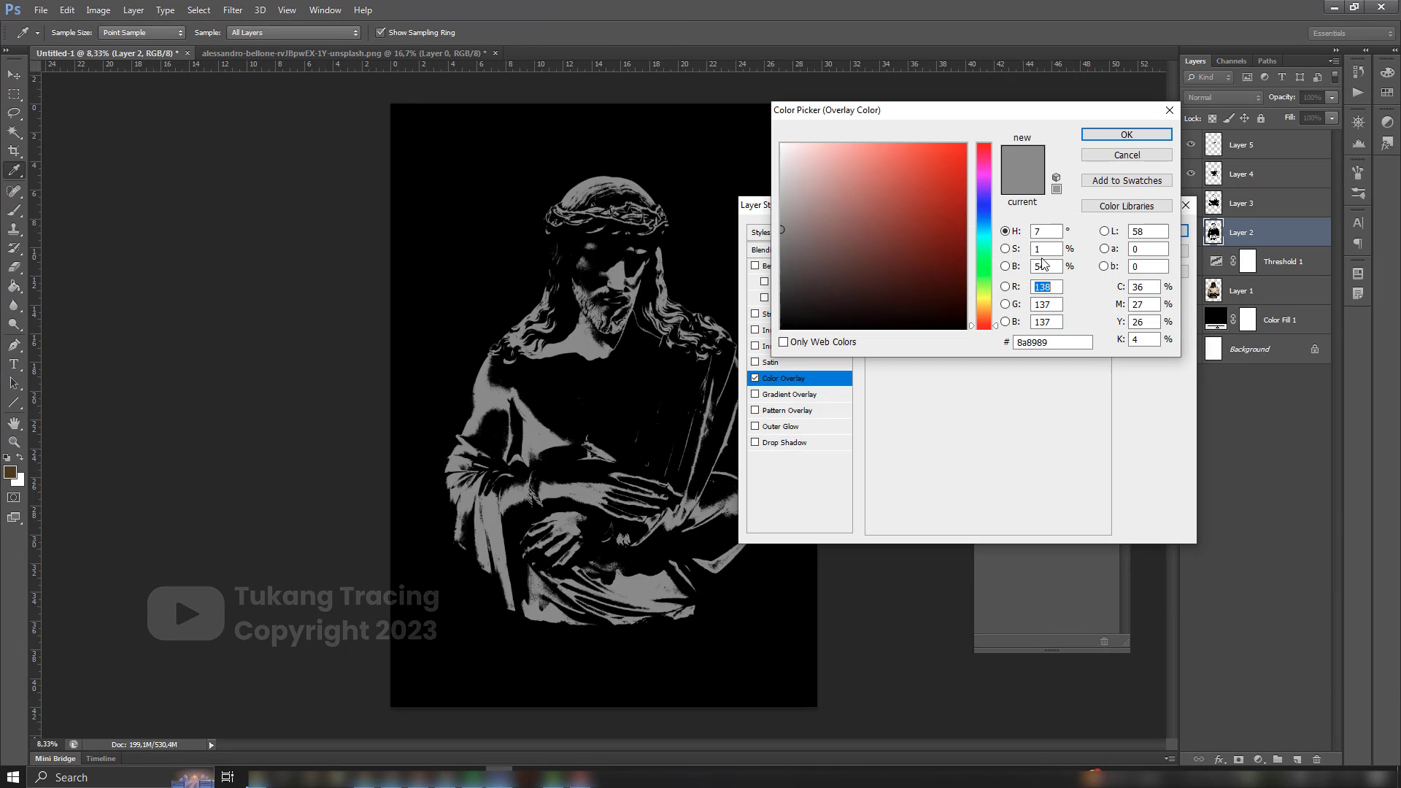
{"action": "left_click", "coordinate": [10, 473]}
{"action": "left_click", "coordinate": [1124, 136]}
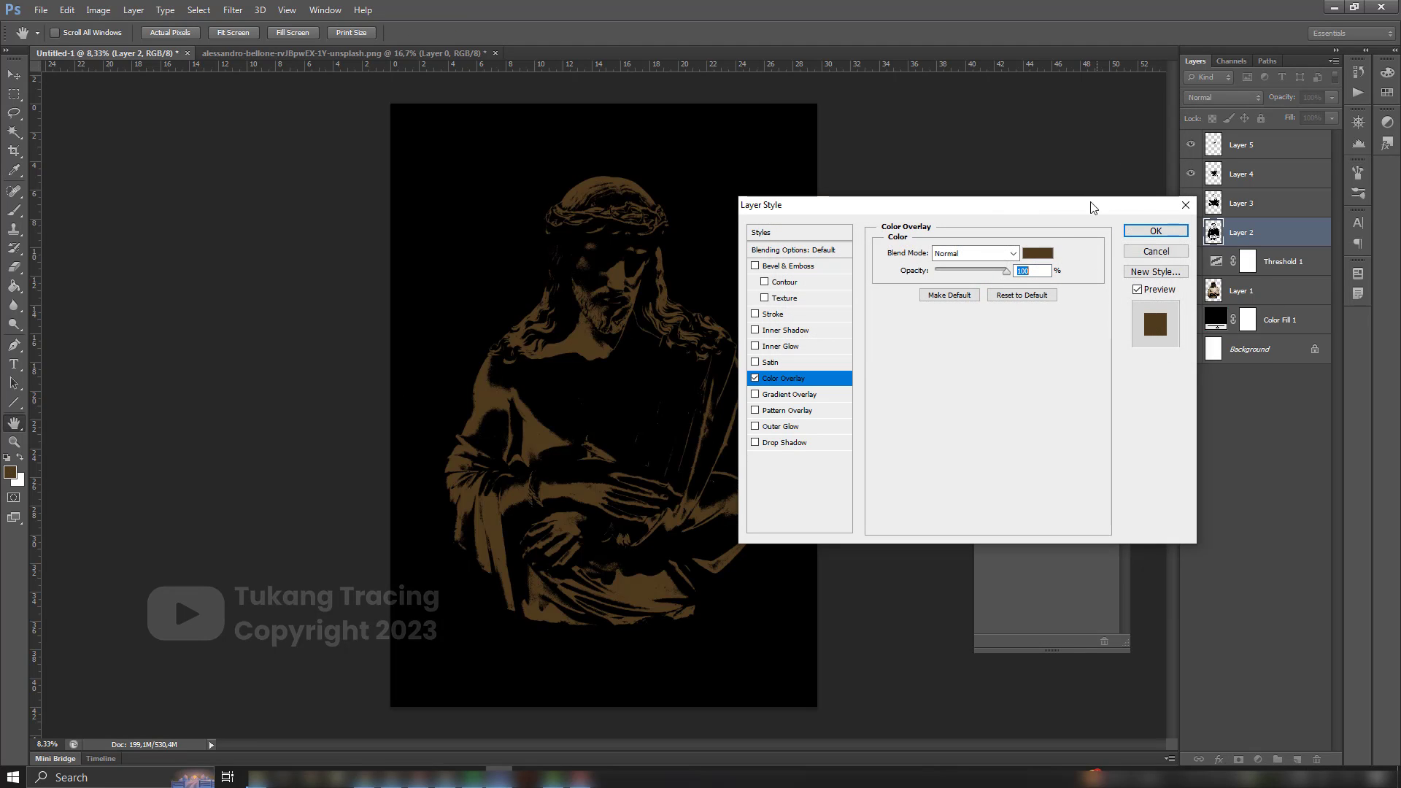
{"action": "left_click", "coordinate": [1136, 231]}
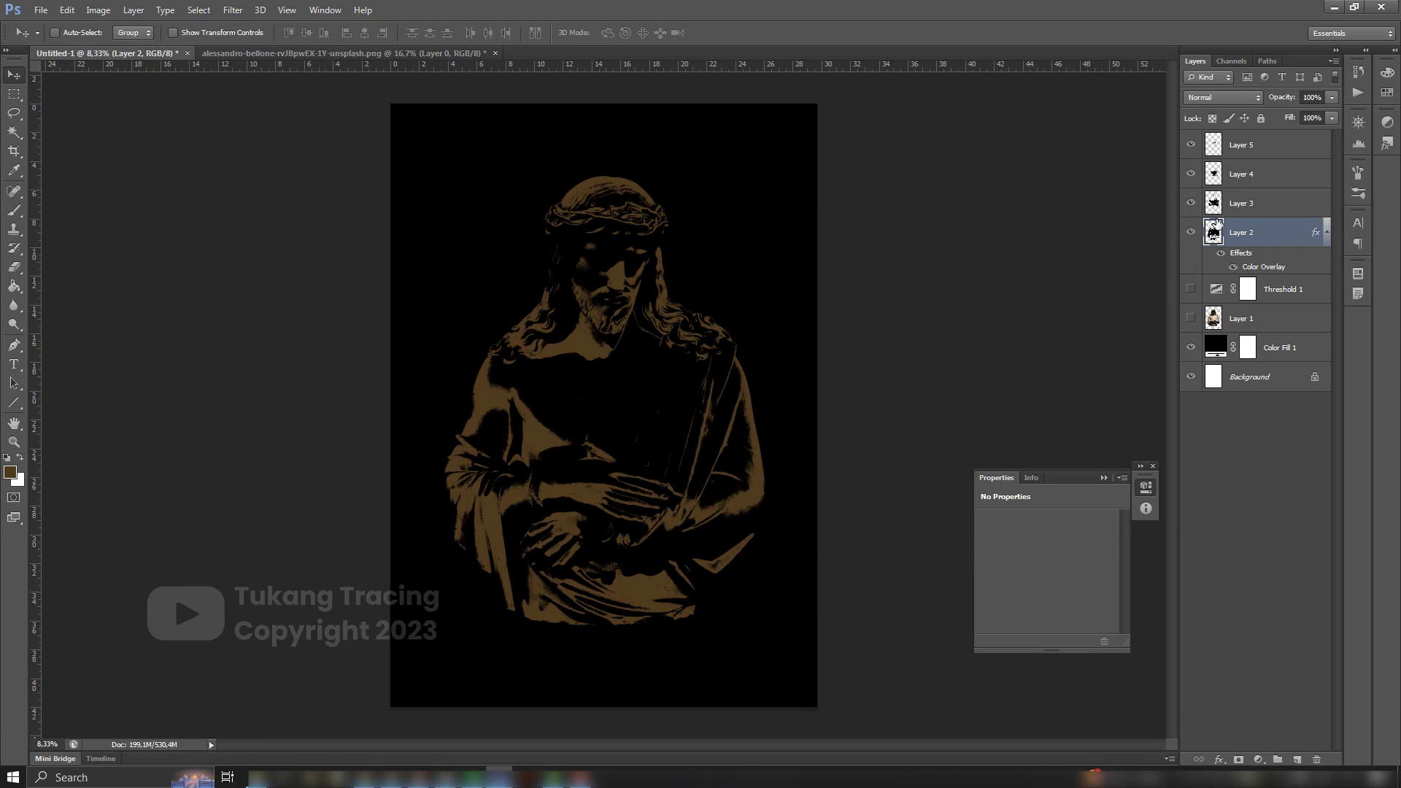
Copy the layer style of Layer 2 and paste it onto Layer 3.
{"action": "right_click", "coordinate": [1245, 243]}
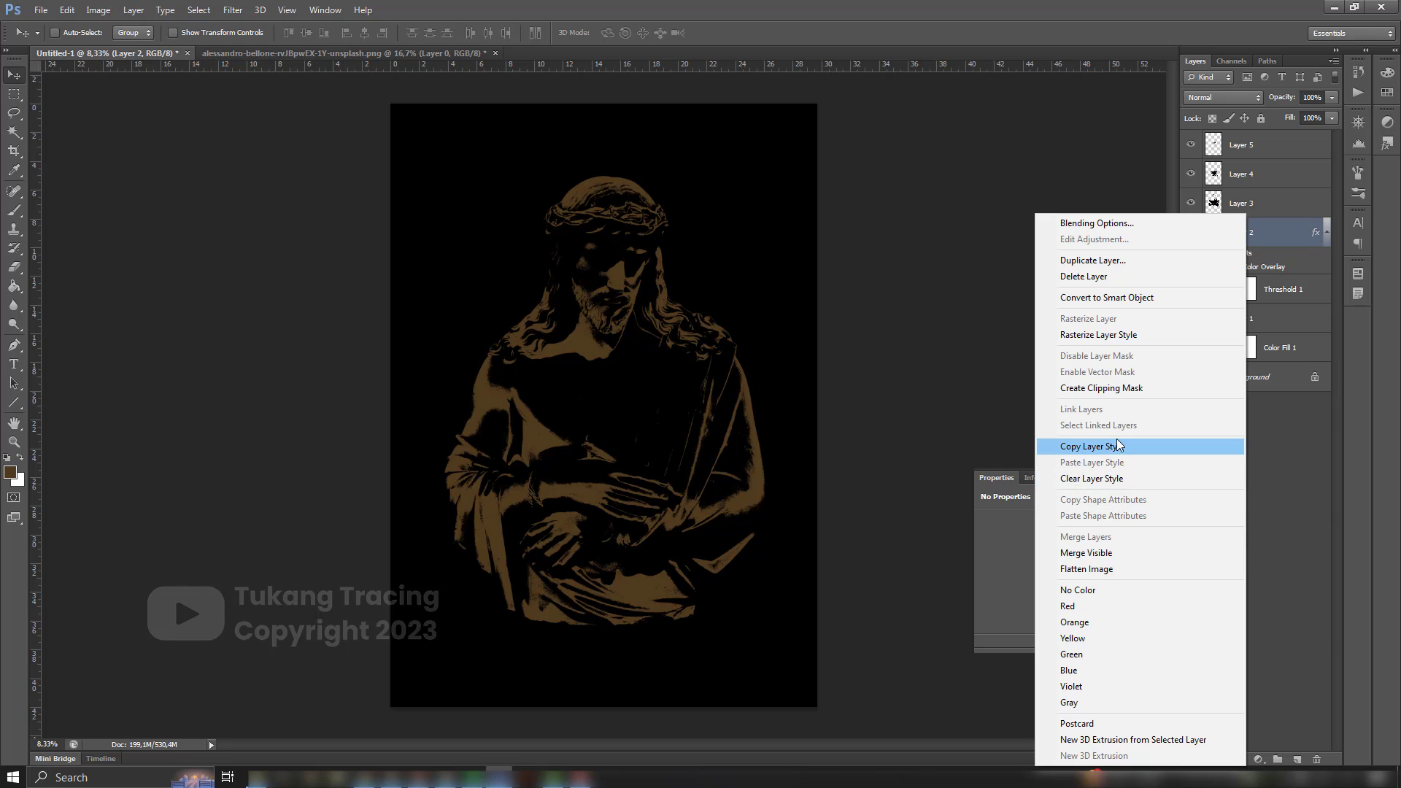
{"action": "left_click", "coordinate": [1118, 452]}
{"action": "left_click", "coordinate": [1240, 205]}
{"action": "right_click", "coordinate": [1240, 204]}
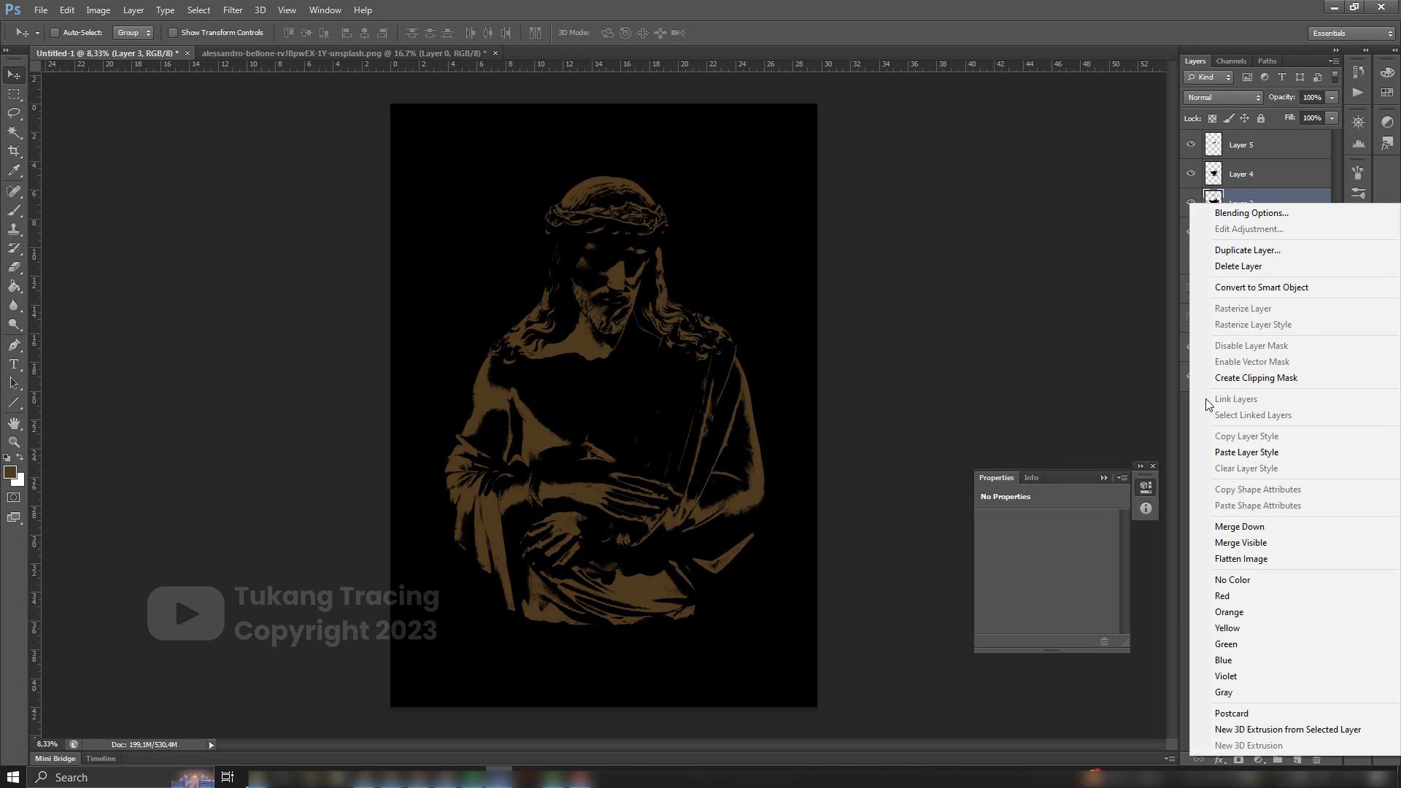
{"action": "left_click", "coordinate": [1246, 453]}
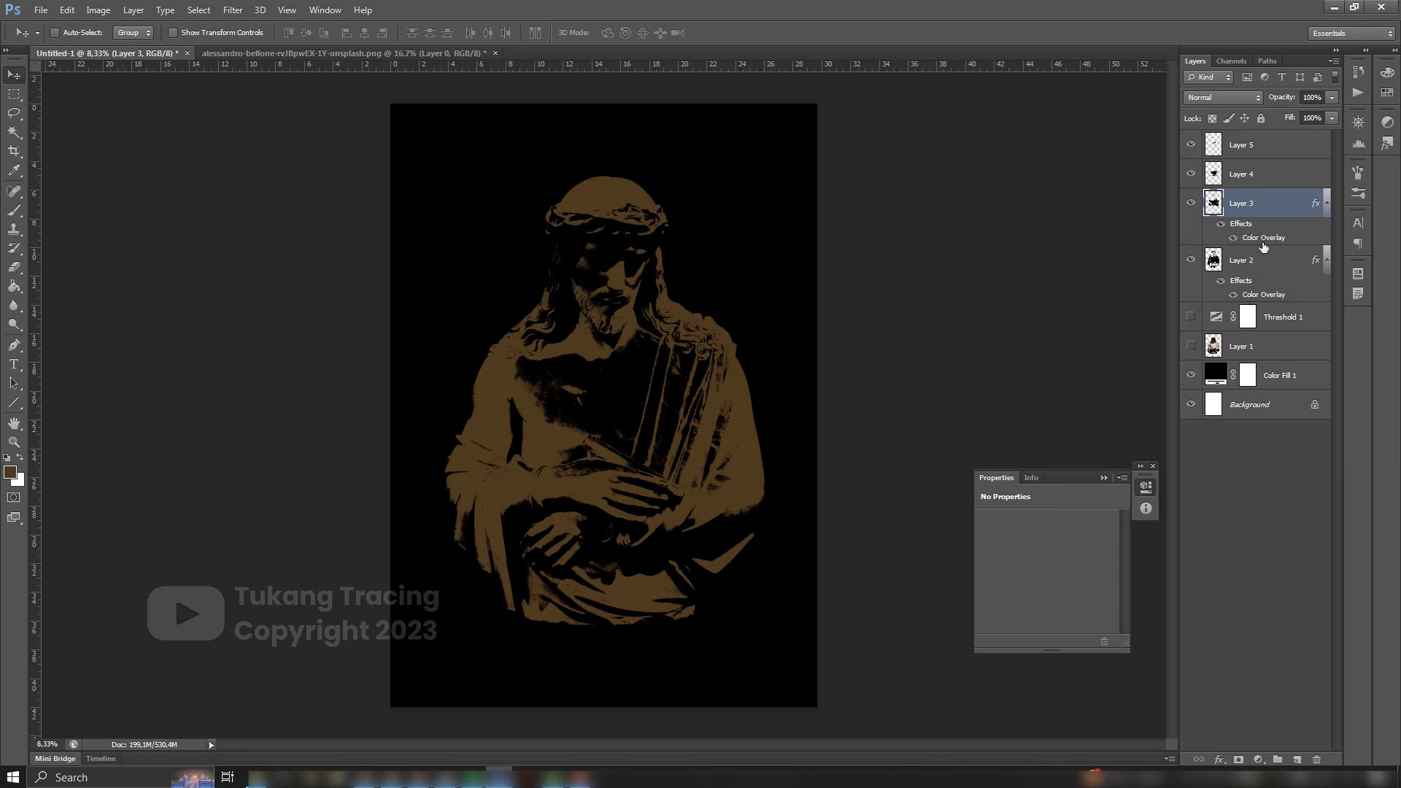
Set the Color Overlay of Layer 3 to a medium brown, #856733.
{"action": "double_click", "coordinate": [1262, 243]}
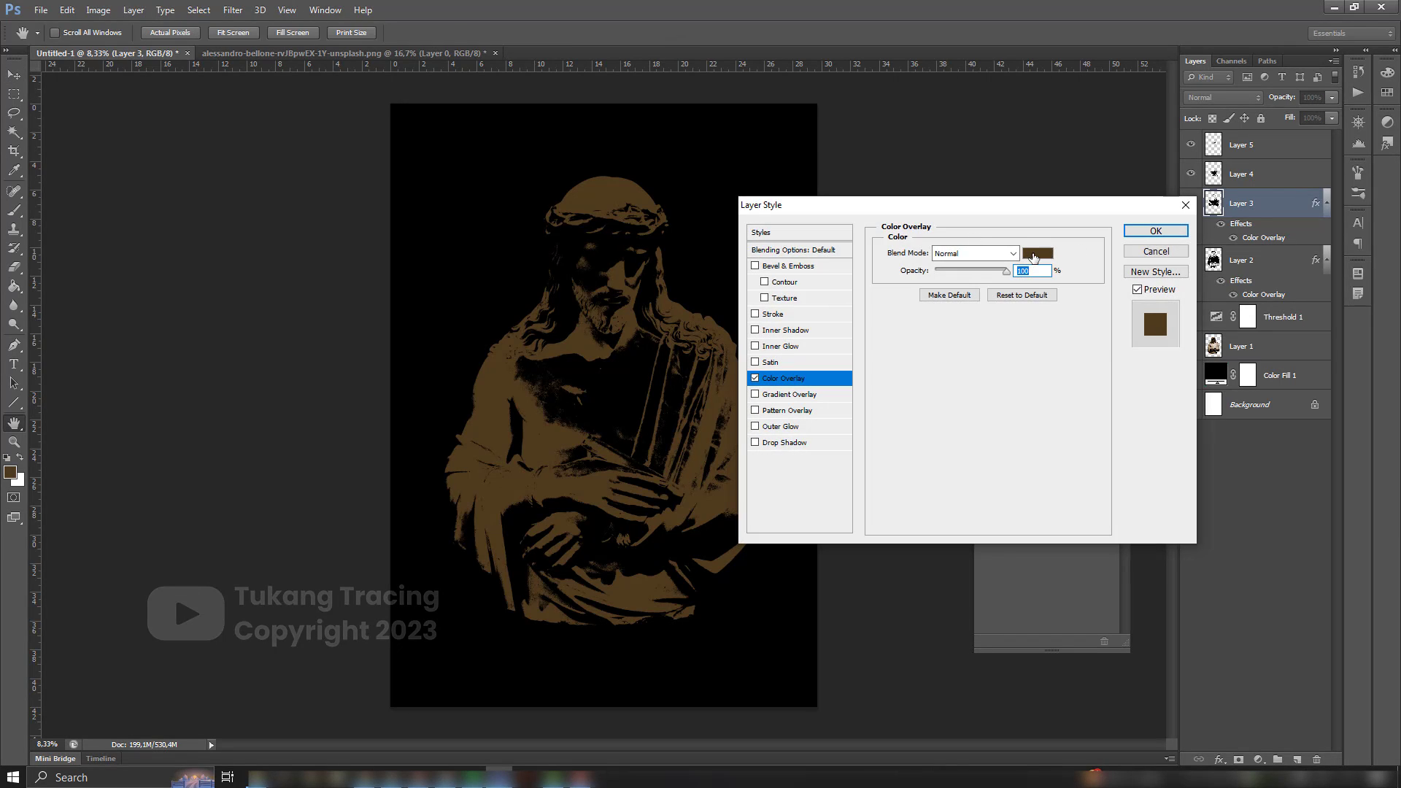
{"action": "left_click", "coordinate": [1030, 260]}
{"action": "left_click_drag", "start_coordinate": [904, 272], "coordinate": [894, 232]}
{"action": "left_click", "coordinate": [1126, 134]}
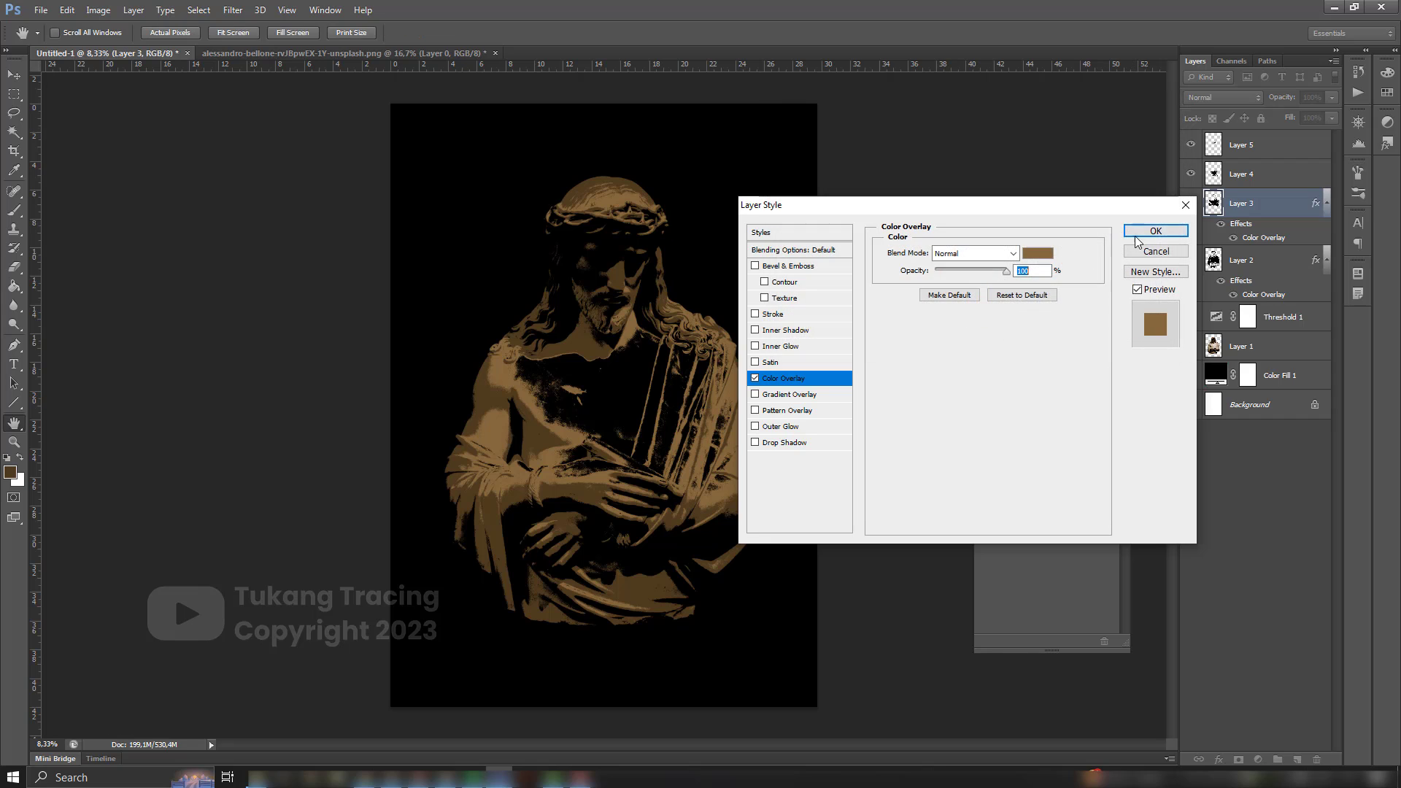
{"action": "left_click", "coordinate": [1157, 230]}
Copy the layer style of Layer 3 and paste it onto Layer 4.
{"action": "left_click", "coordinate": [1243, 180]}
{"action": "right_click", "coordinate": [1245, 181]}
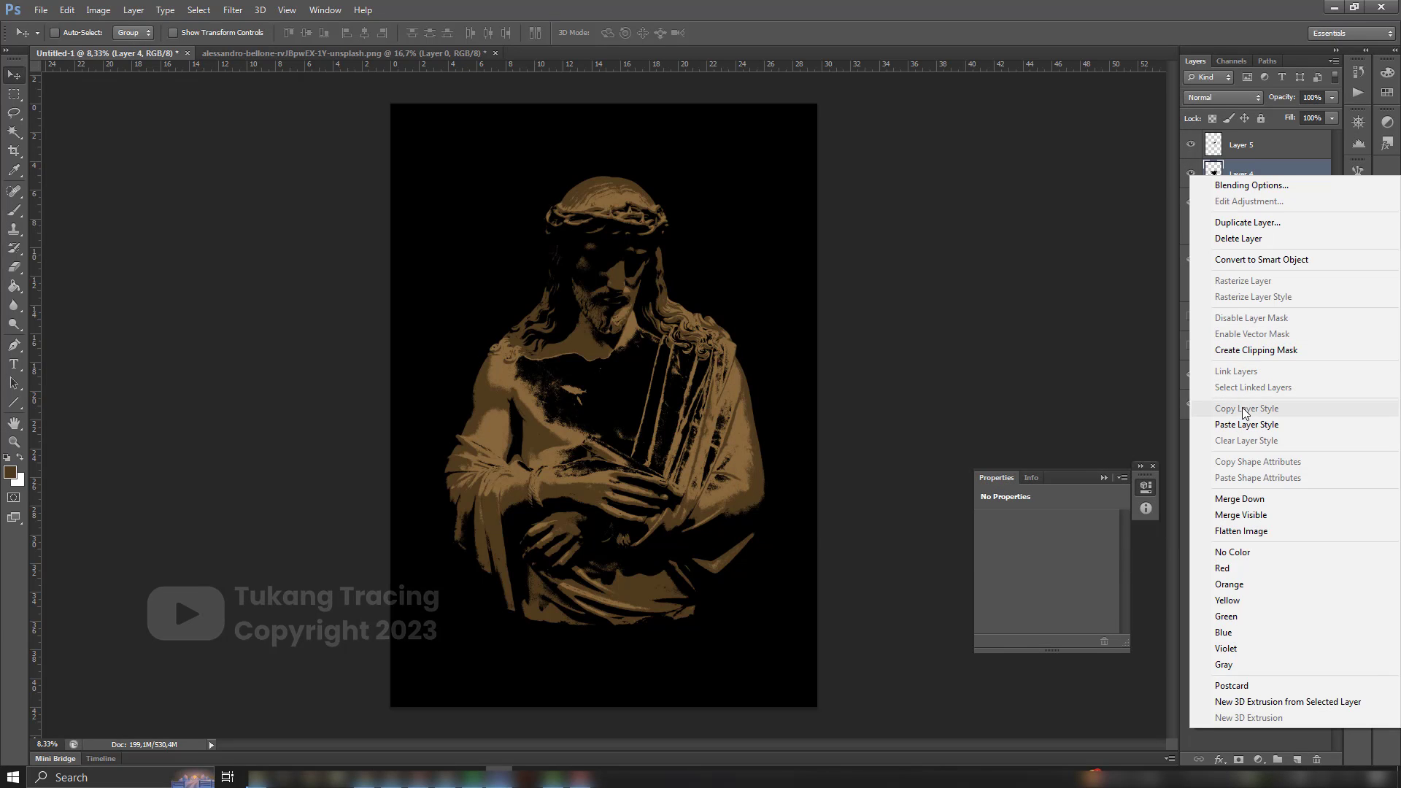
{"action": "left_click", "coordinate": [1184, 408]}
{"action": "right_click", "coordinate": [1238, 197]}
{"action": "left_click", "coordinate": [1246, 429]}
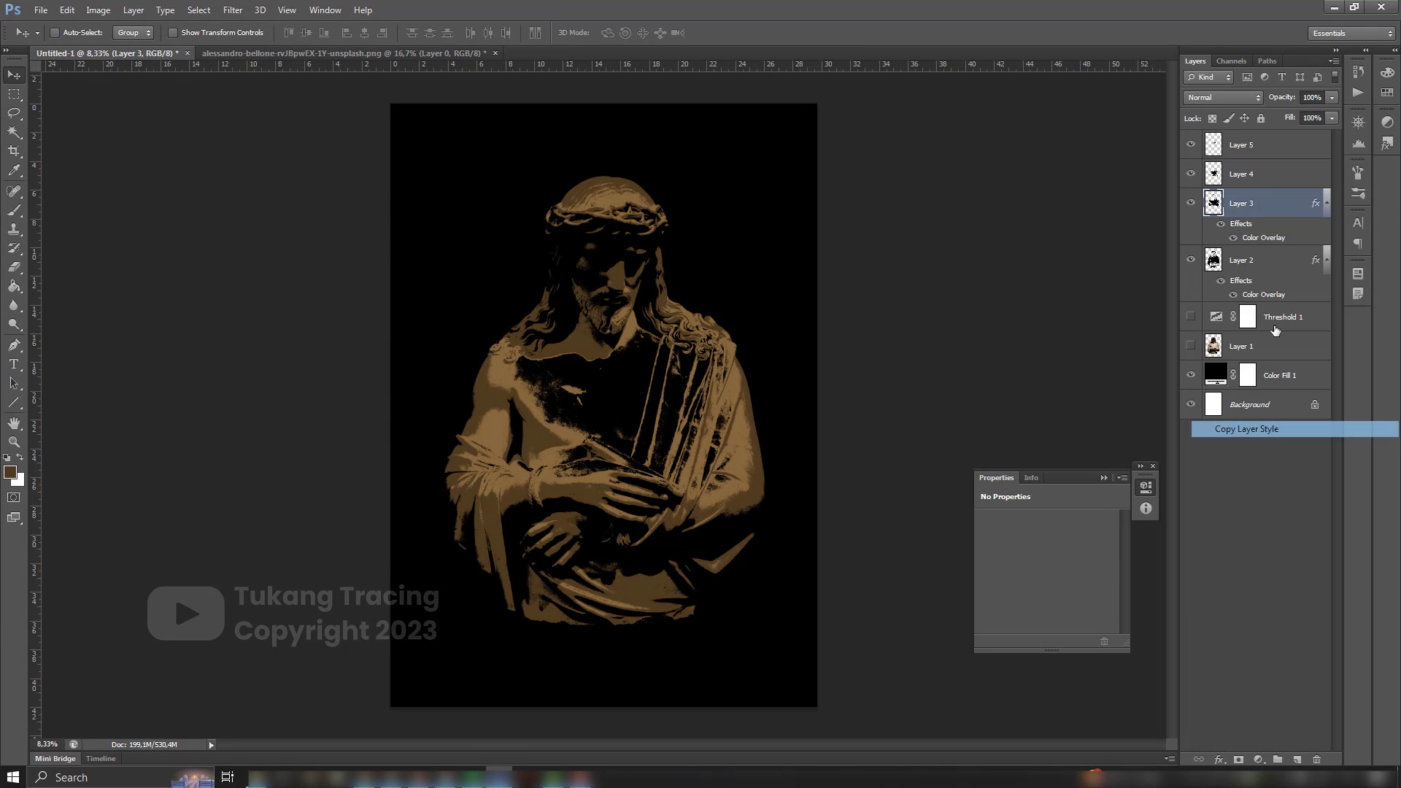
{"action": "right_click", "coordinate": [1241, 175]}
{"action": "left_click", "coordinate": [1246, 428]}
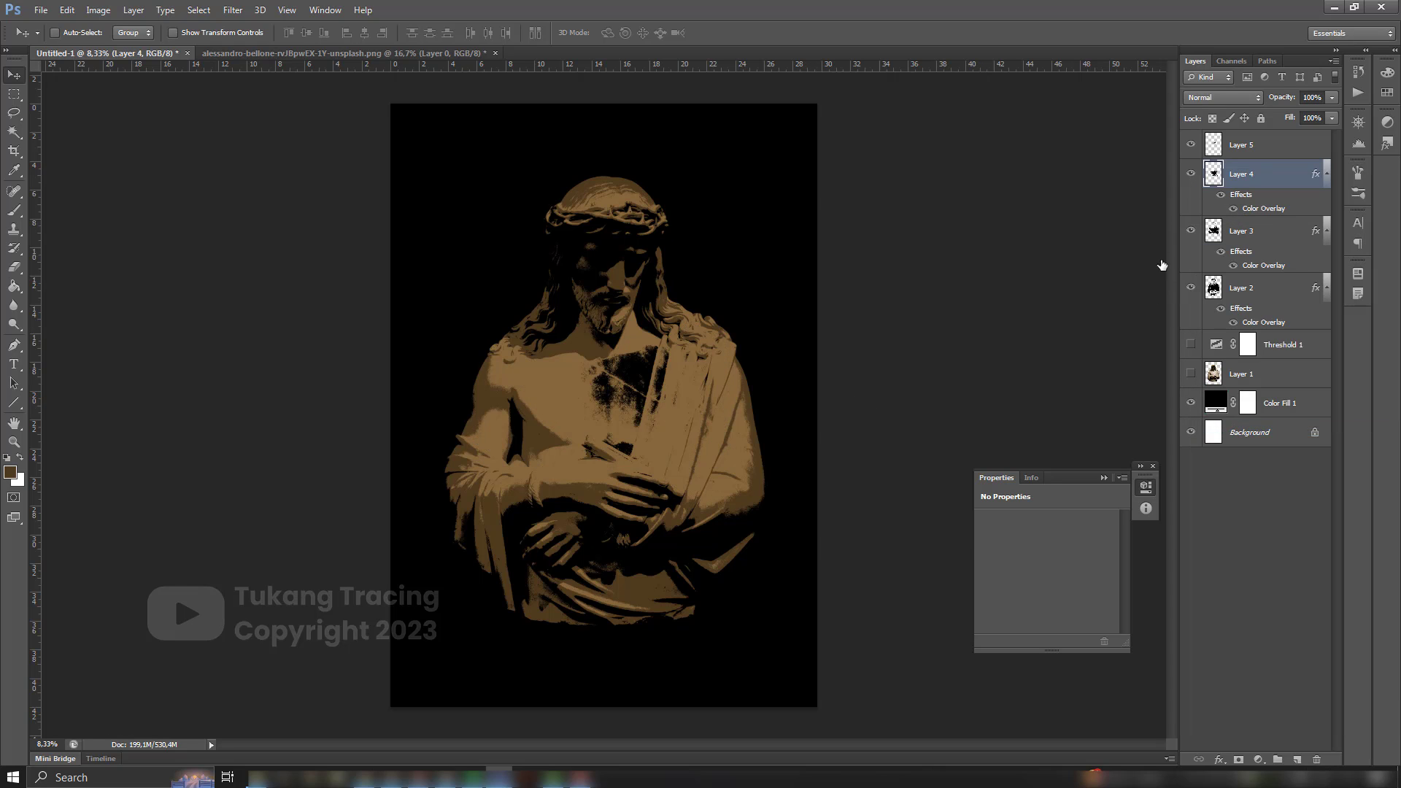
Set the Color Overlay of Layer 4 to a lighter golden tan.
{"action": "left_click", "coordinate": [1034, 258]}
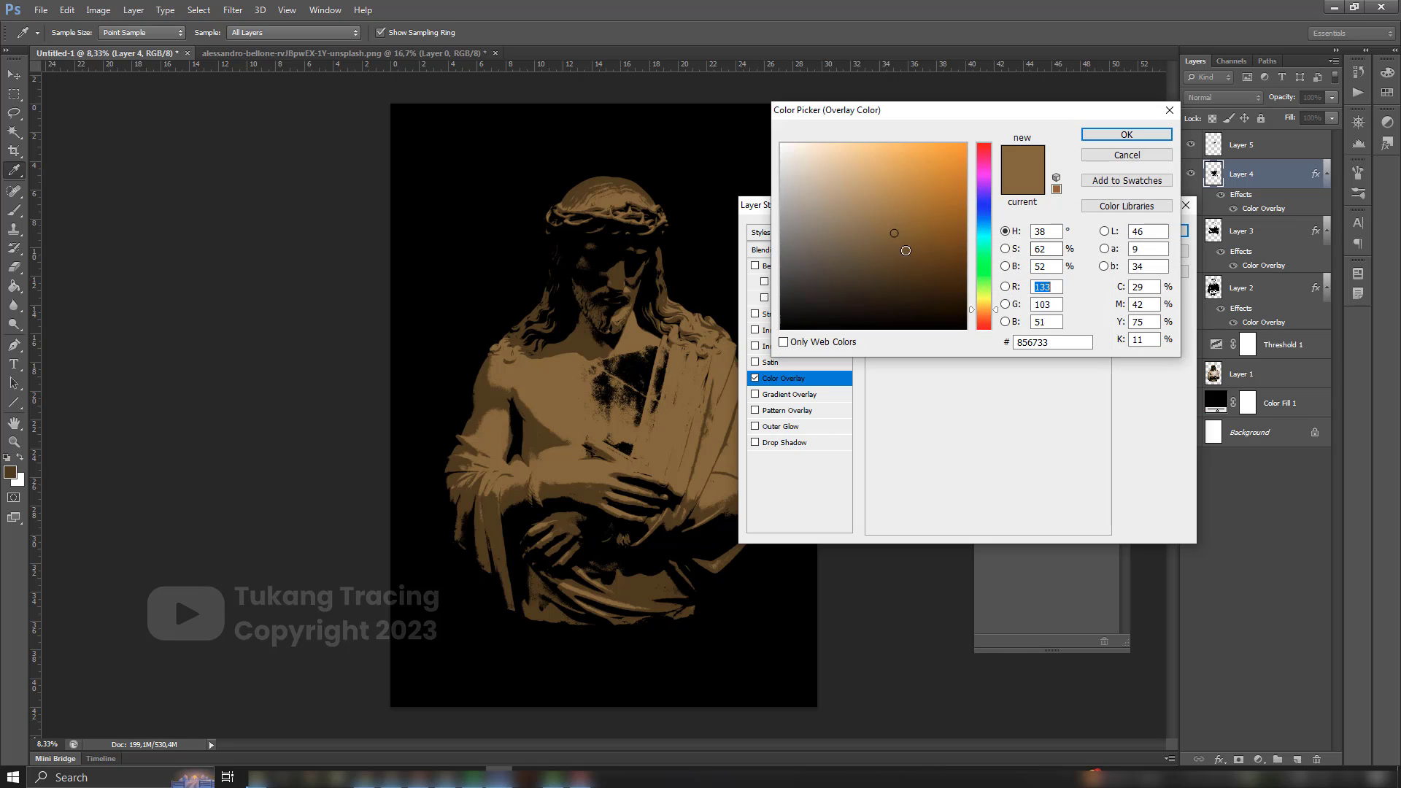
{"action": "left_click", "coordinate": [893, 201]}
{"action": "left_click_drag", "start_coordinate": [894, 201], "coordinate": [891, 178]}
{"action": "left_click", "coordinate": [1126, 134]}
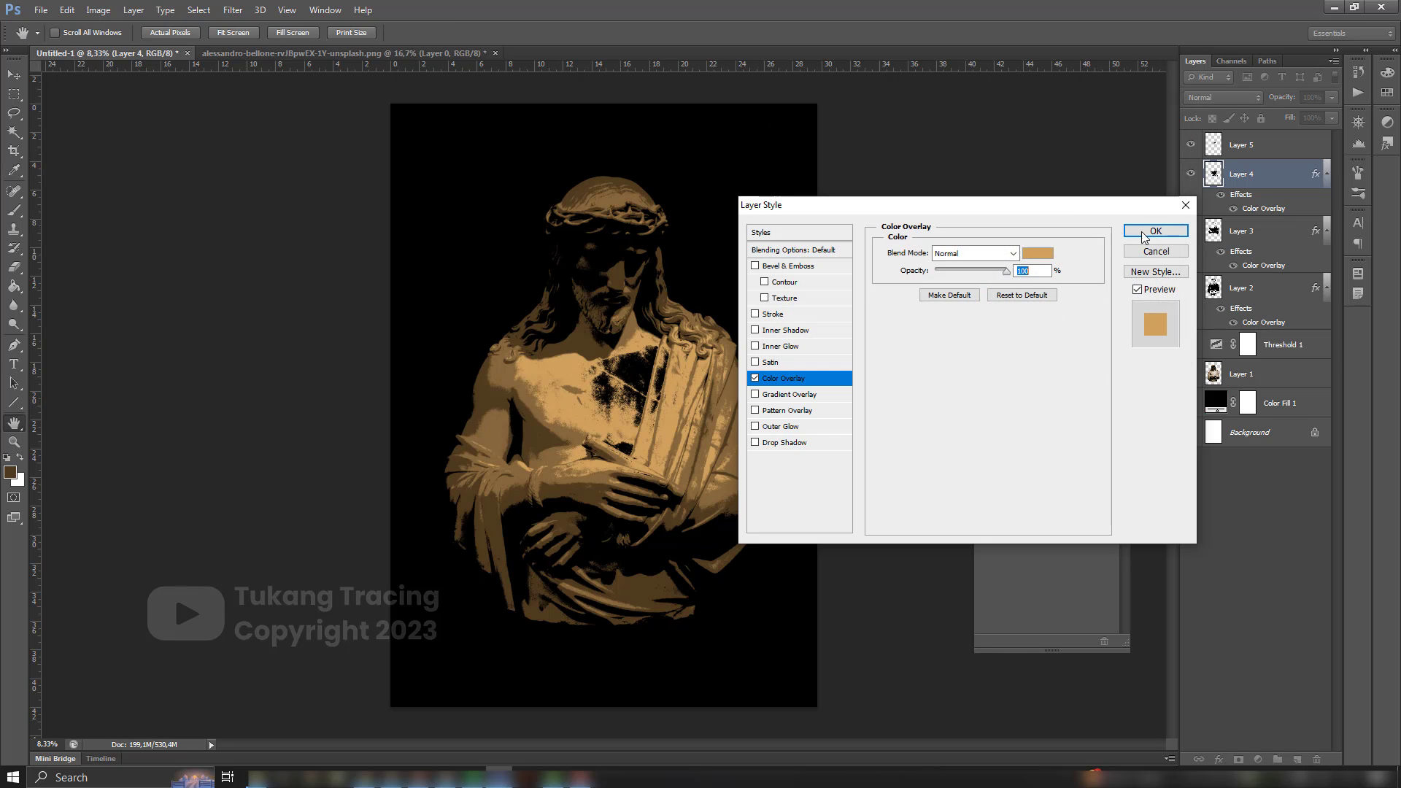
{"action": "left_click", "coordinate": [1160, 232]}
Copy the layer style of Layer 4 and paste it onto Layer 5.
{"action": "right_click", "coordinate": [1244, 174]}
{"action": "left_click", "coordinate": [1246, 406]}
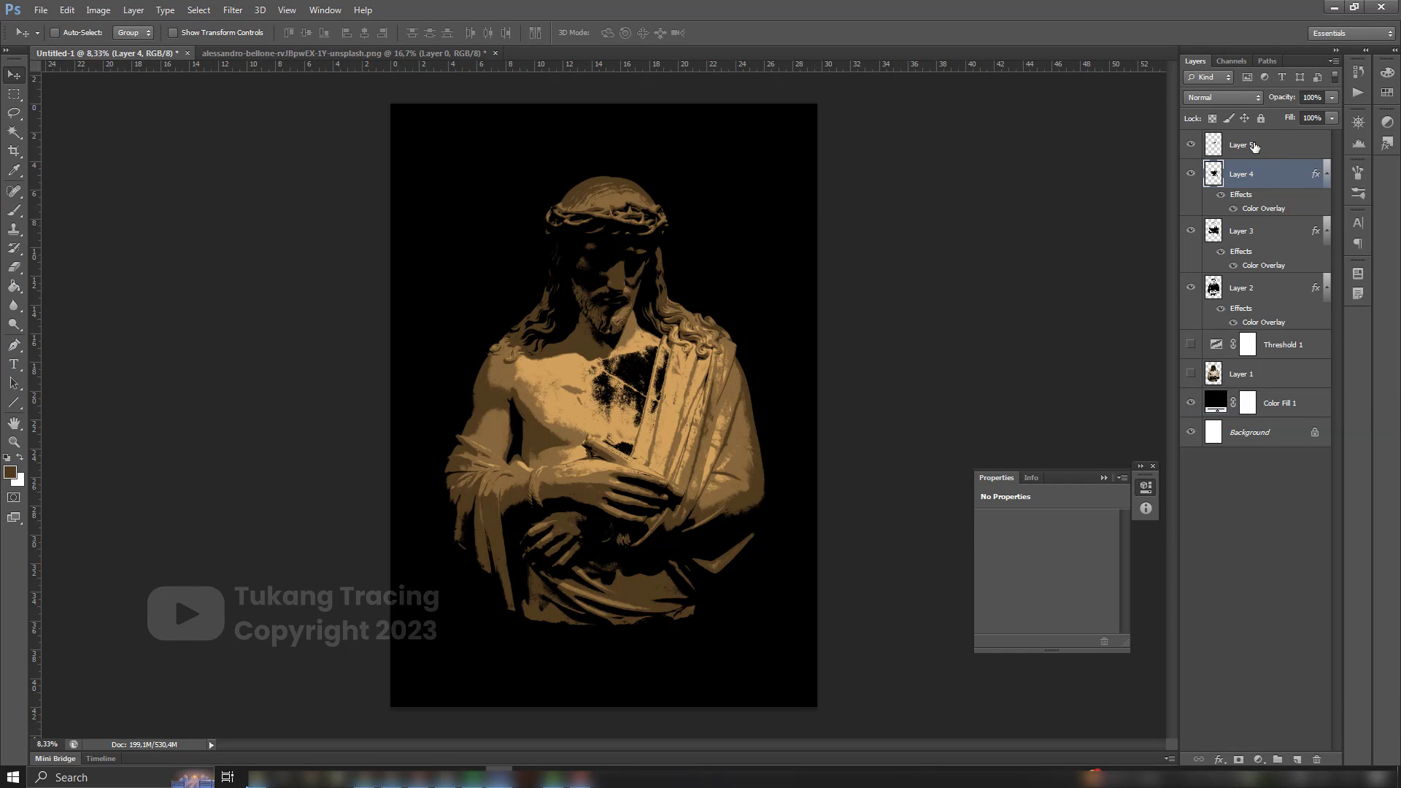
{"action": "right_click", "coordinate": [1244, 145]}
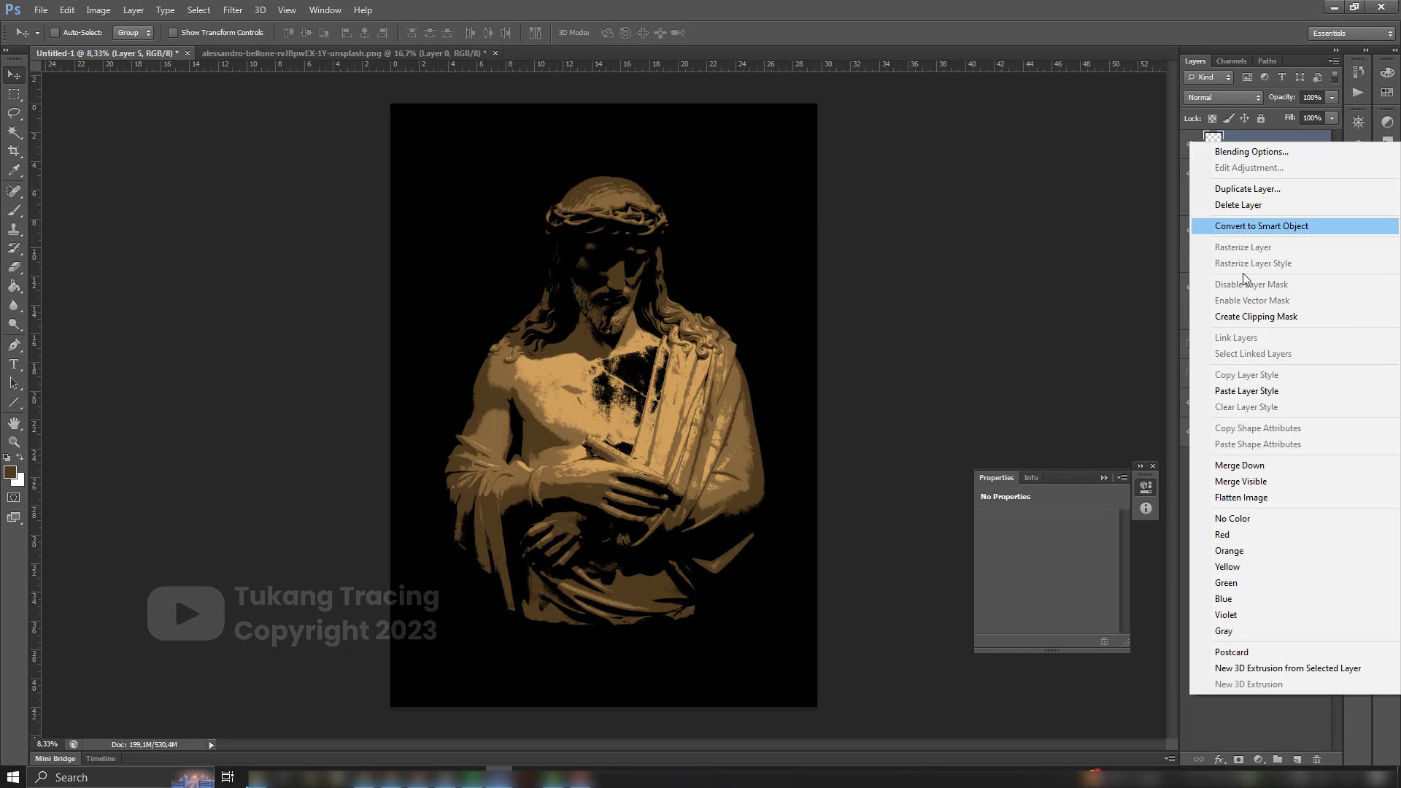
{"action": "left_click", "coordinate": [1238, 389]}
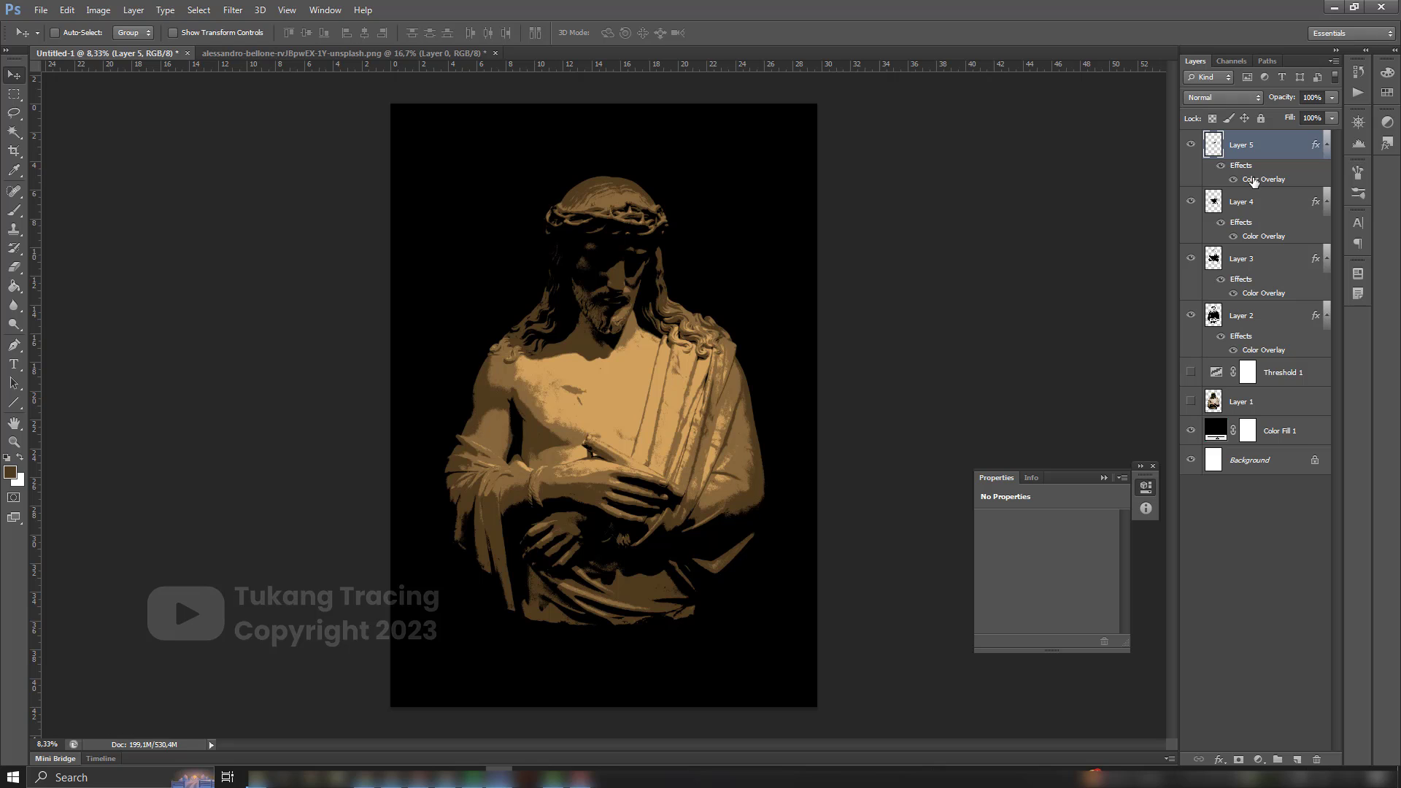
Set the Color Overlay of Layer 5 to a pale cream highlight, #ffdea4.
{"action": "double_click", "coordinate": [1253, 181]}
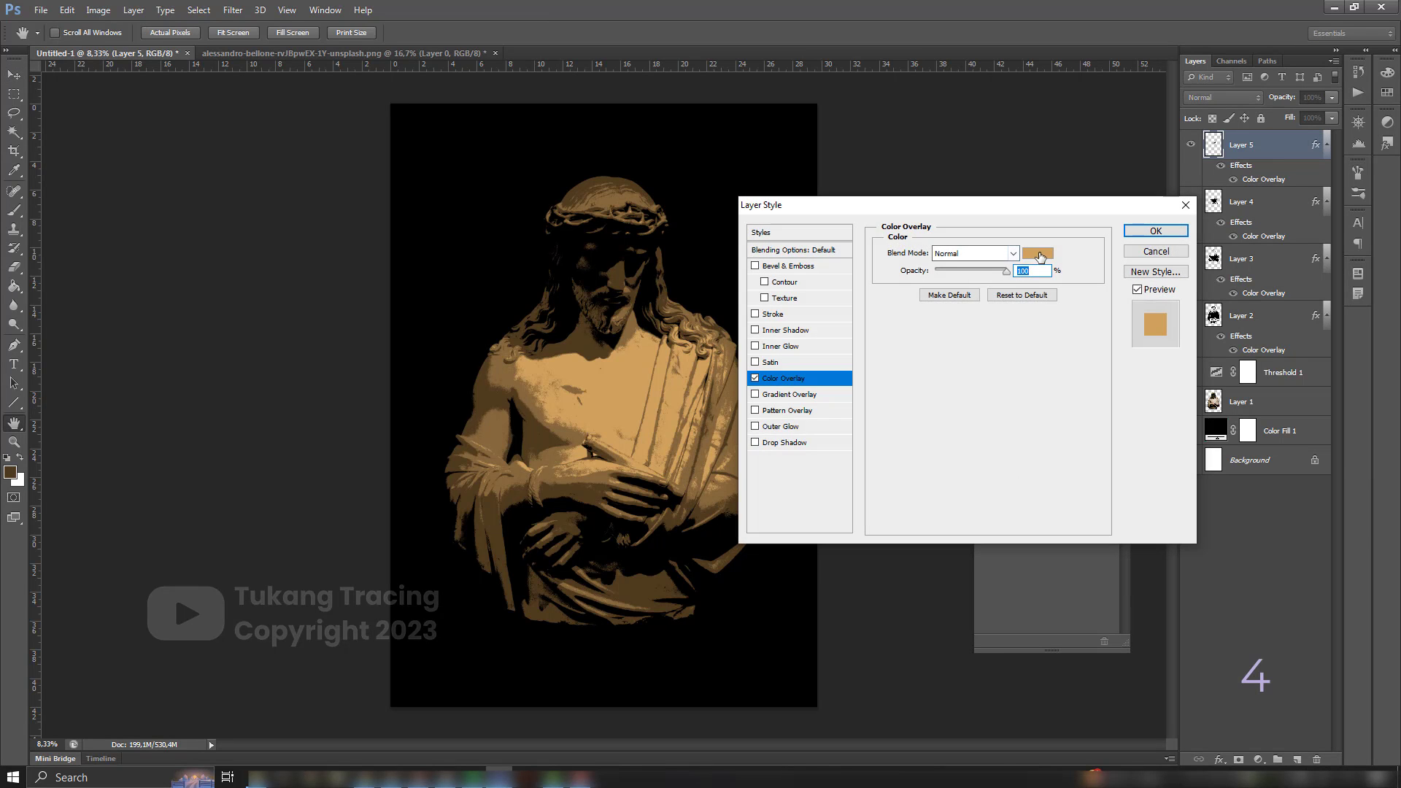
{"action": "left_click", "coordinate": [1035, 260]}
{"action": "left_click_drag", "start_coordinate": [890, 172], "coordinate": [847, 135]}
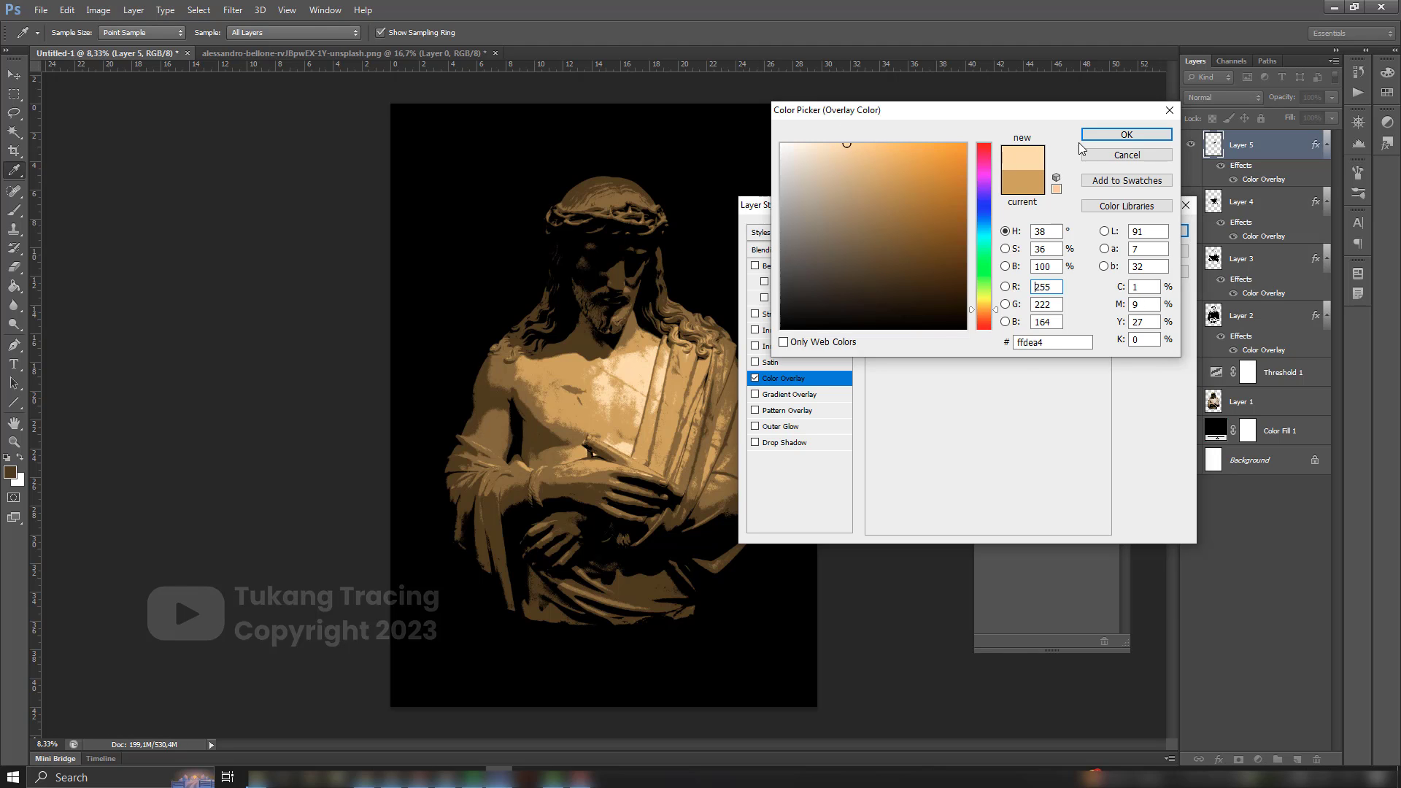
{"action": "left_click", "coordinate": [1095, 135]}
{"action": "left_click", "coordinate": [1151, 229]}
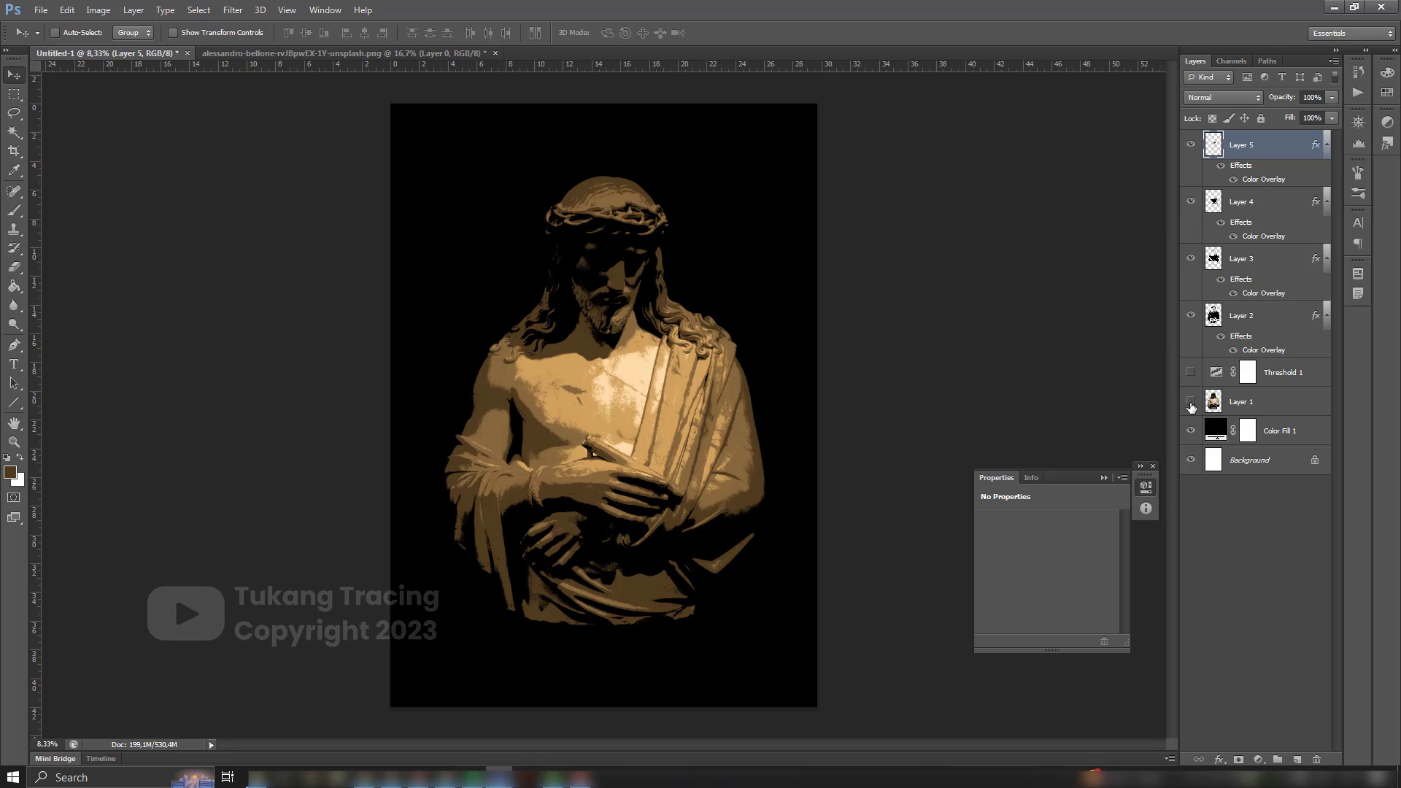
Compare the colored Layers 2 to 5 with the original statue photo by switching their visibility, restoring the colored layers at the end.
{"action": "left_click_drag", "start_coordinate": [1191, 315], "coordinate": [1191, 143]}
{"action": "left_click", "coordinate": [1191, 402]}
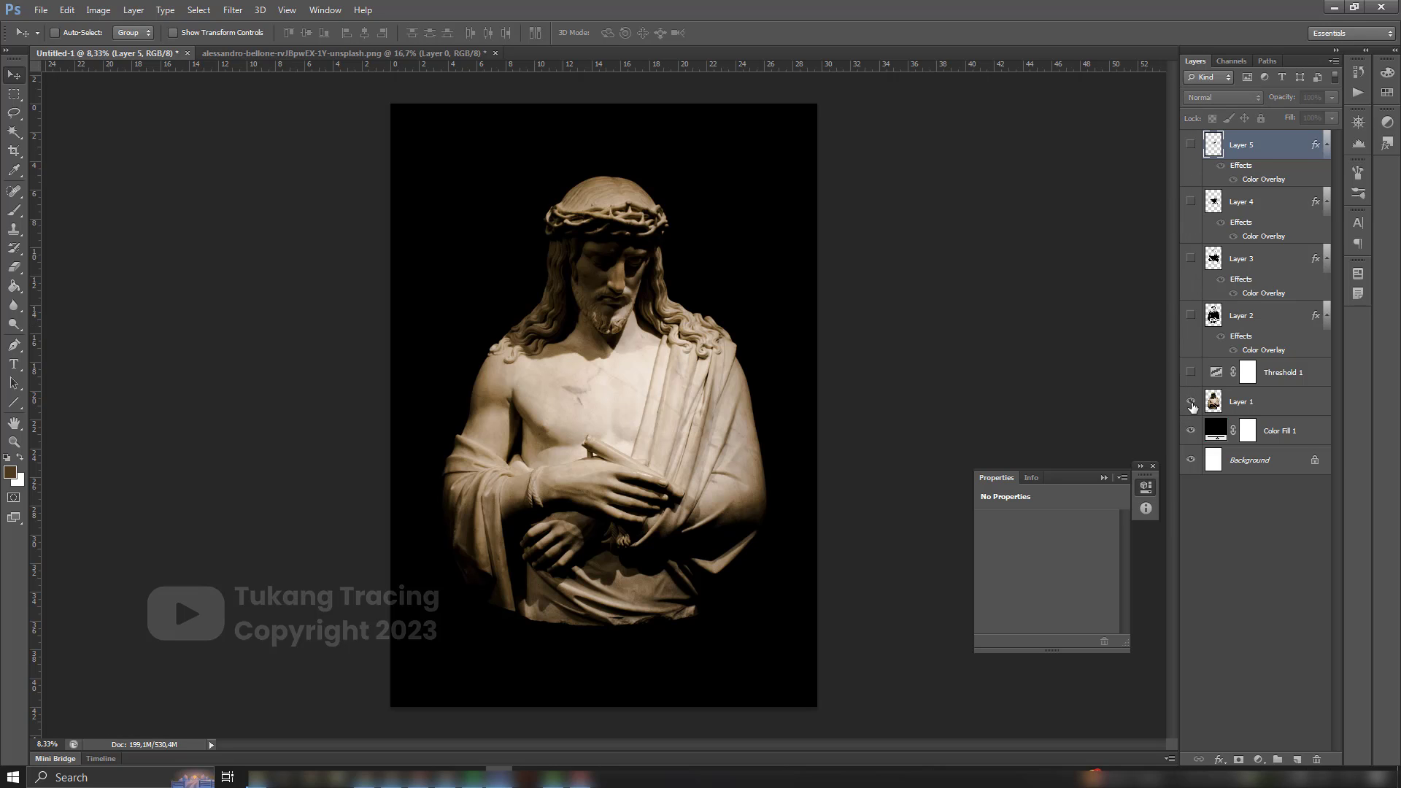
{"action": "left_click", "coordinate": [1191, 402]}
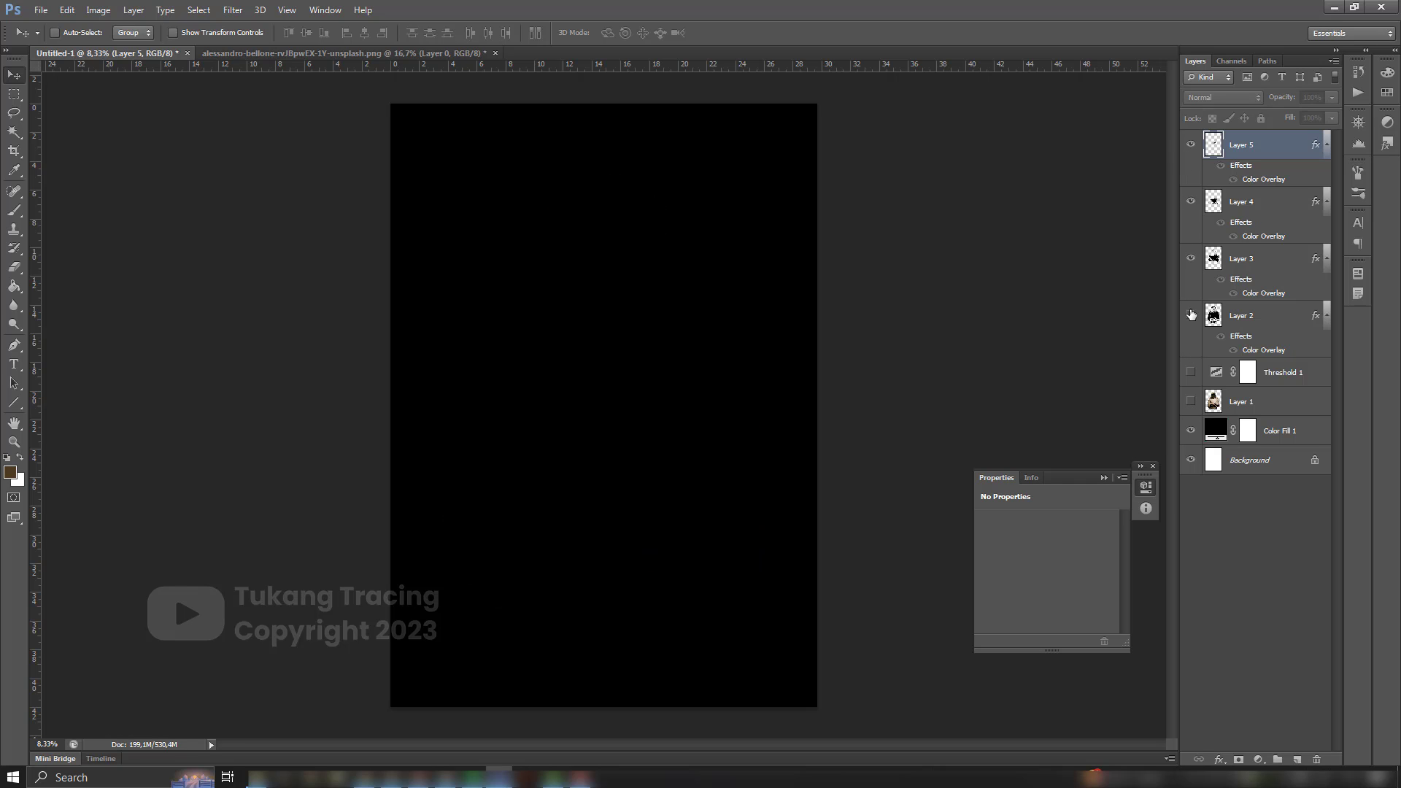
{"action": "left_click", "coordinate": [1191, 315]}
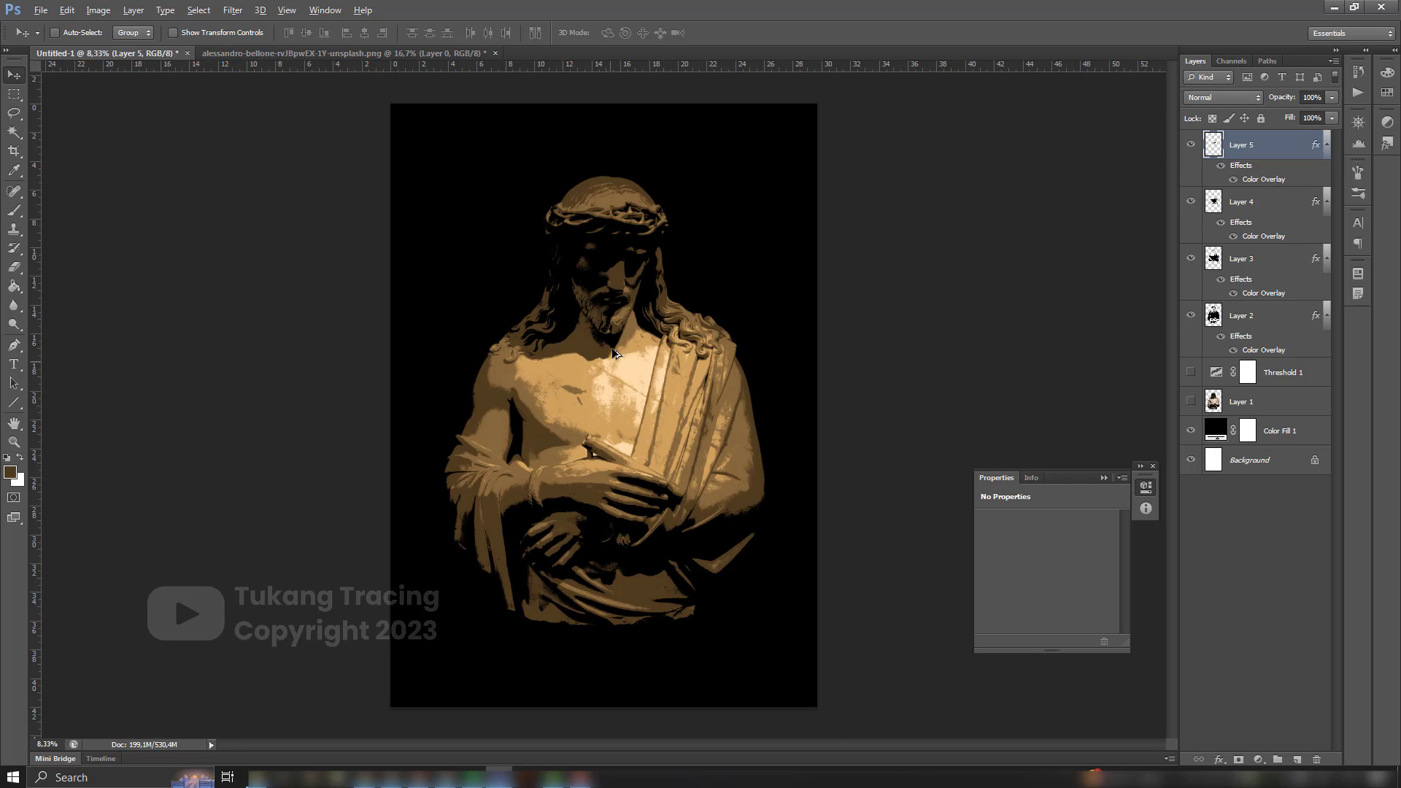
Examine the tone build-up on the statue's chest by hiding Layers 3, 4 and 5 and showing them again one at a time.
{"action": "scroll", "coordinate": [613, 354], "scroll_direction": "up", "scroll_amount": 5}
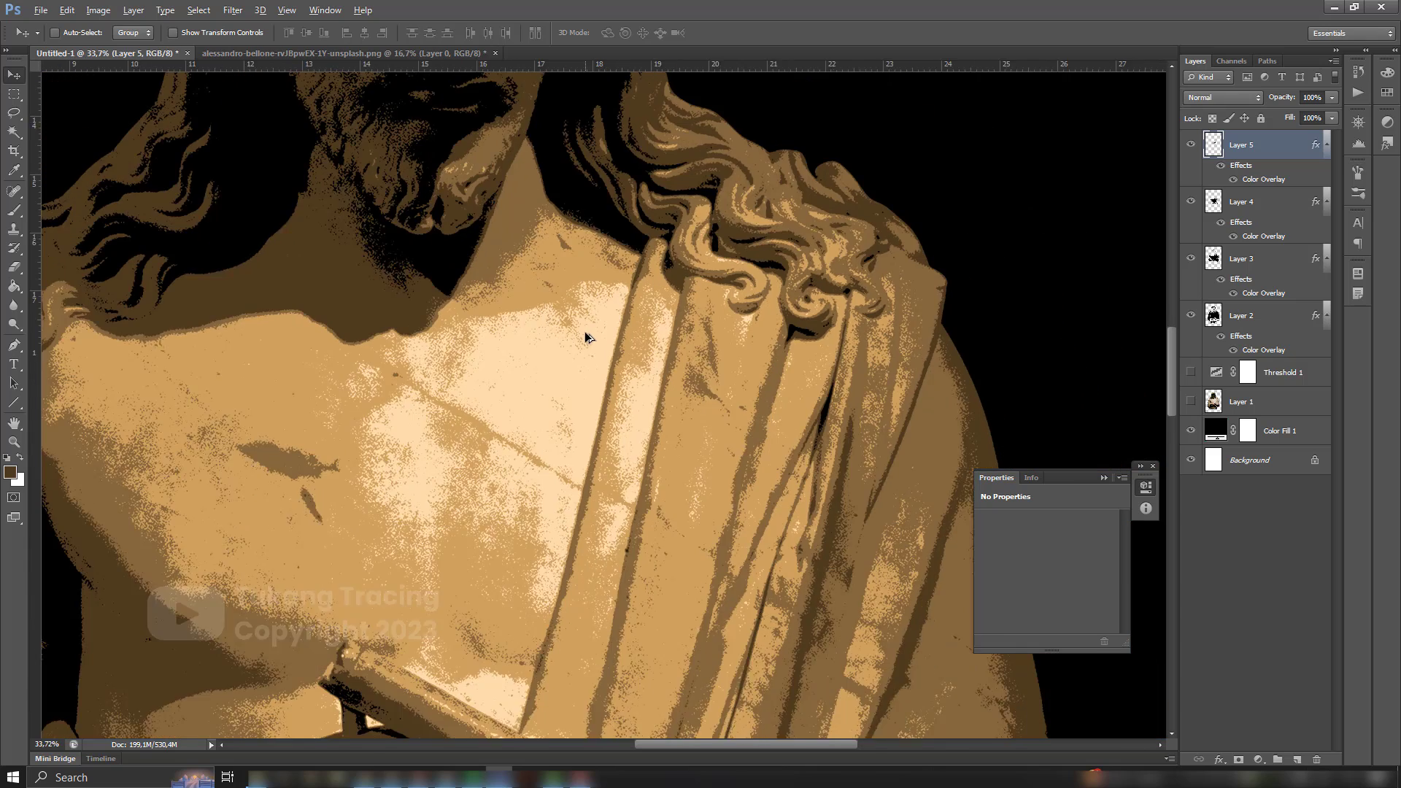
{"action": "scroll", "coordinate": [584, 331], "scroll_direction": "down", "scroll_amount": 2}
{"action": "left_click_drag", "start_coordinate": [1191, 262], "coordinate": [1191, 108]}
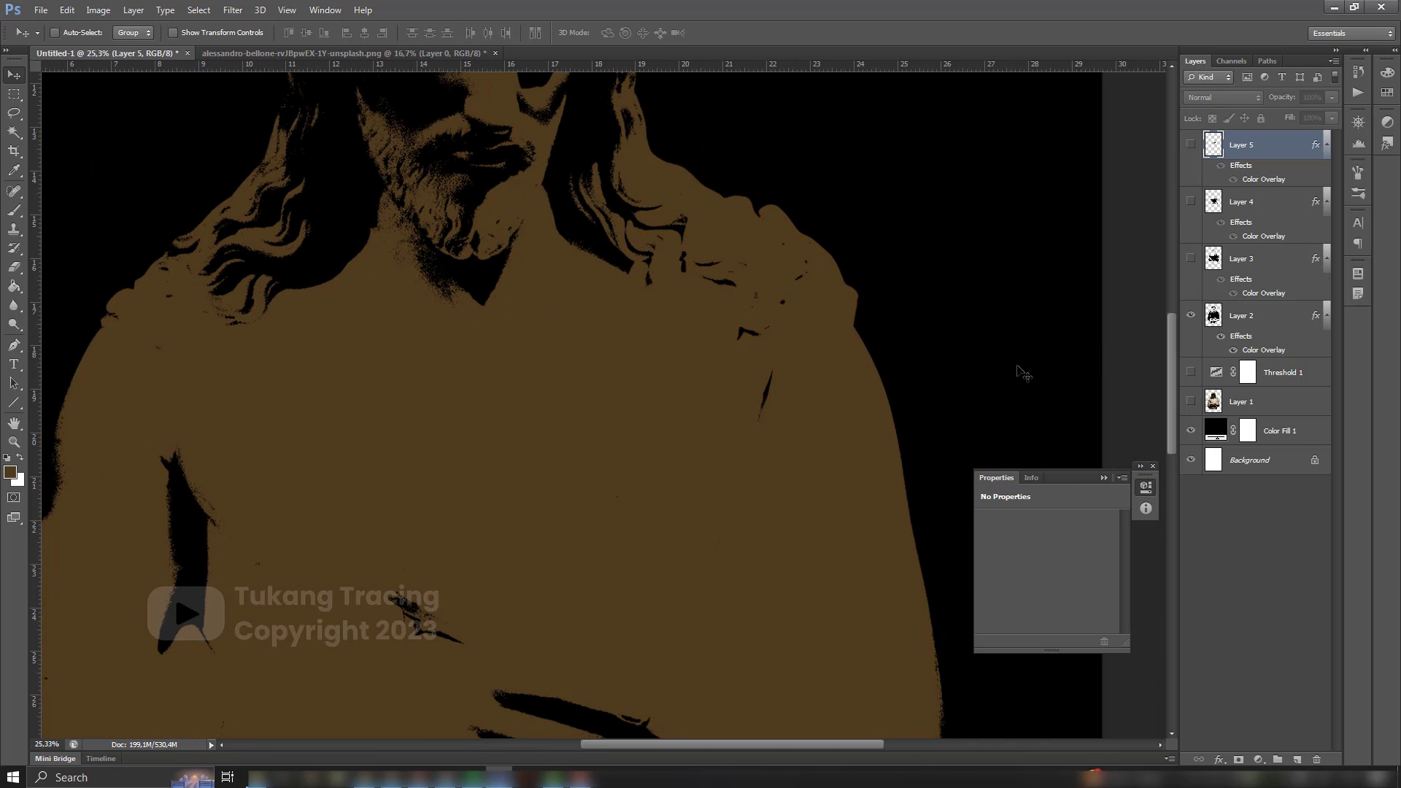
{"action": "left_click", "coordinate": [1189, 259]}
{"action": "left_click", "coordinate": [1189, 203]}
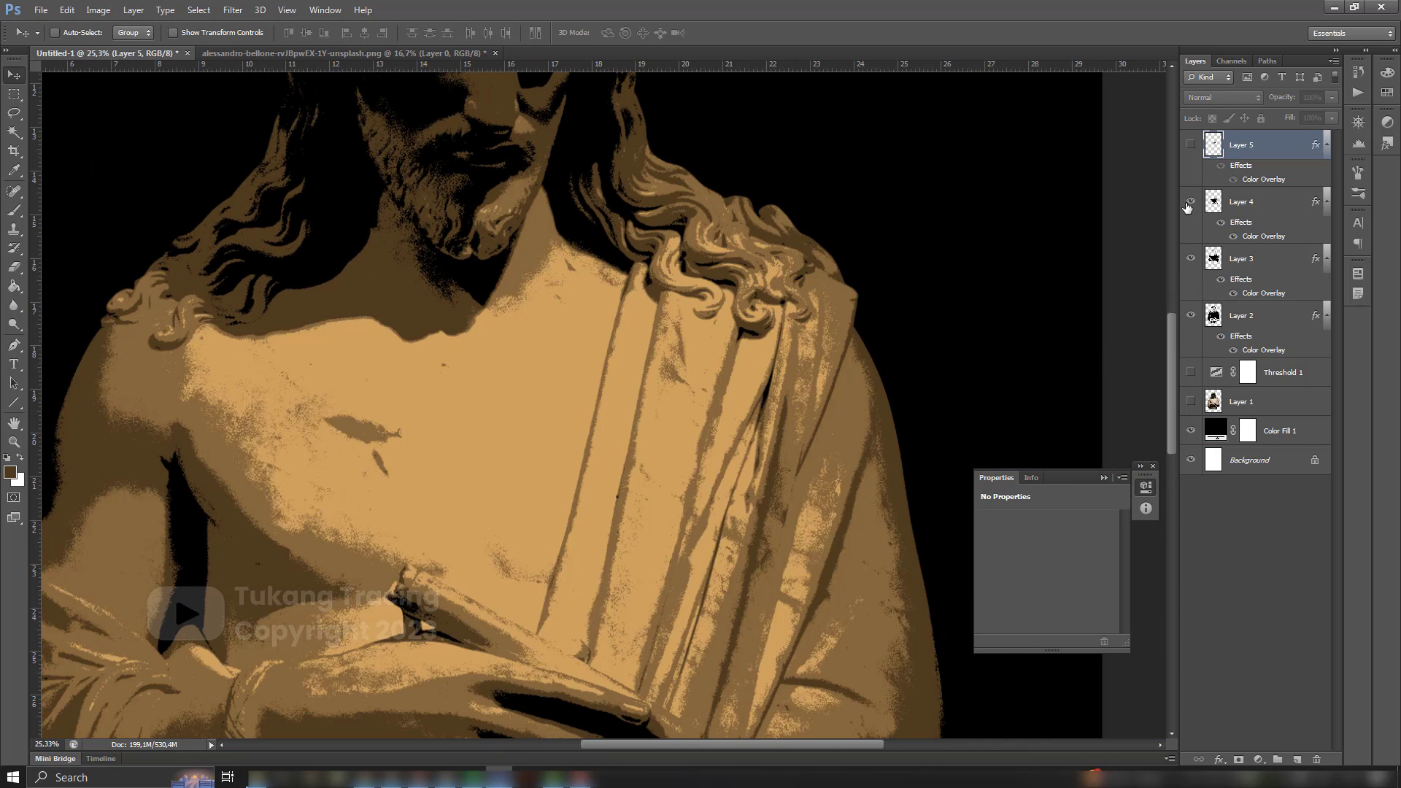
{"action": "left_click", "coordinate": [1189, 144]}
{"action": "scroll", "coordinate": [591, 277], "scroll_direction": "down", "scroll_amount": 4}
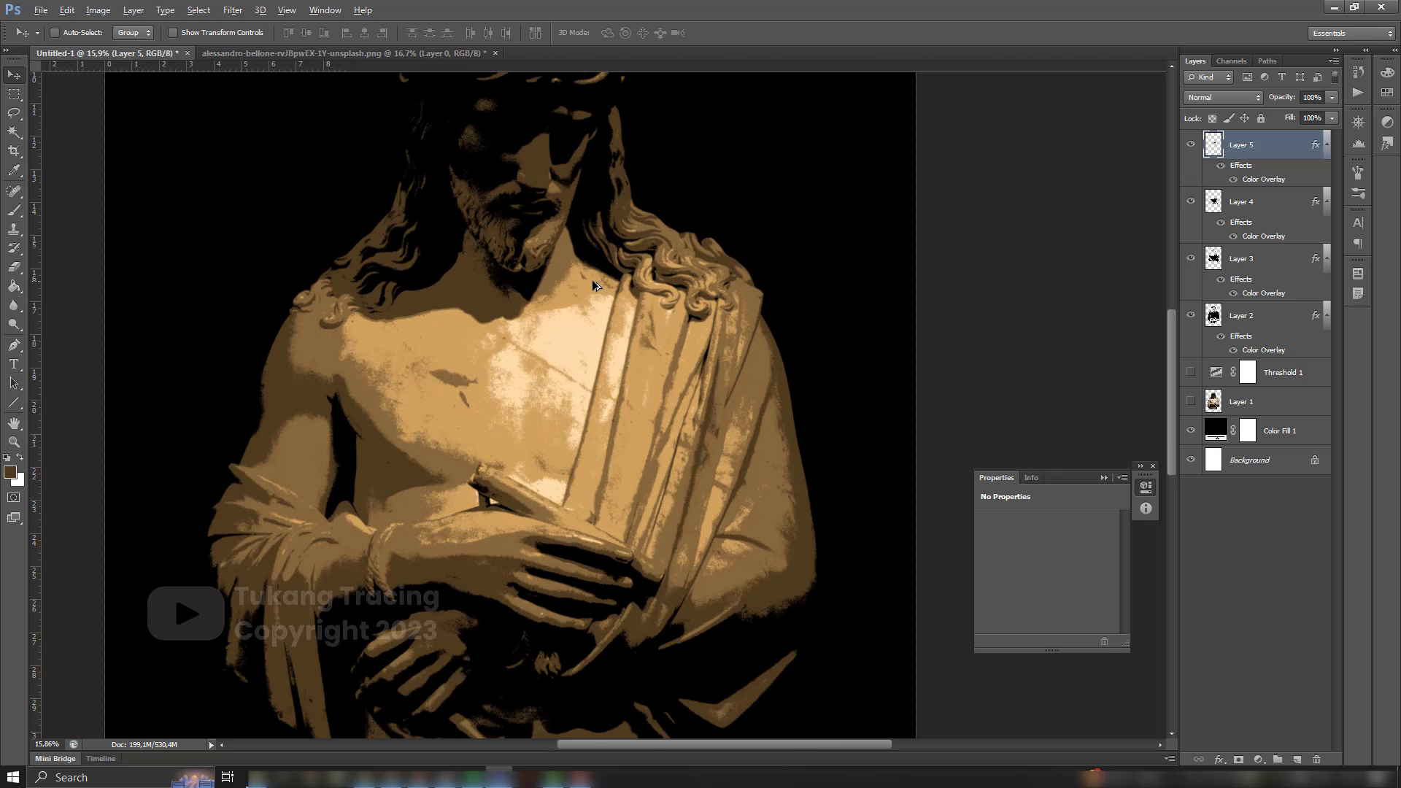
{"action": "scroll", "coordinate": [587, 273], "scroll_direction": "down", "scroll_amount": 2}
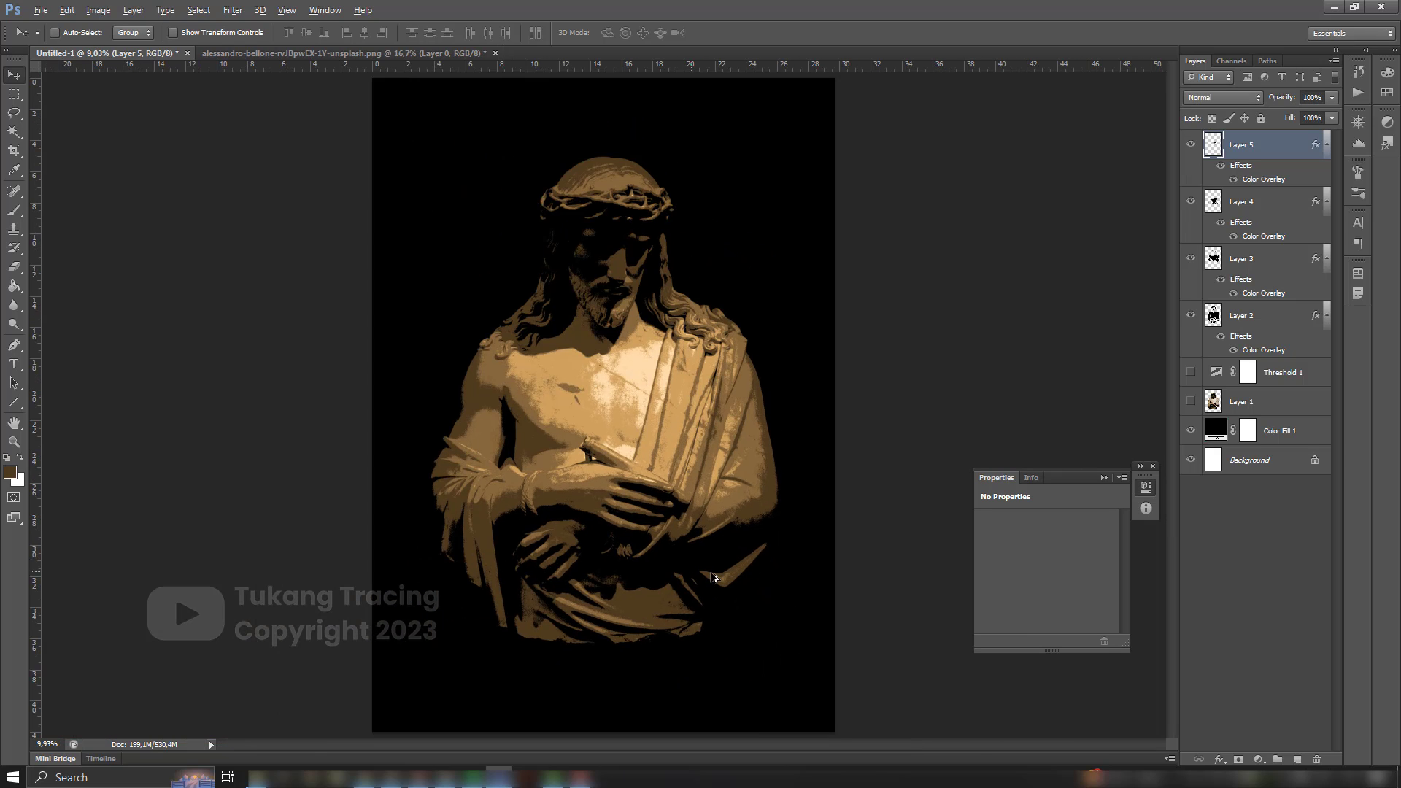
{"action": "scroll", "coordinate": [669, 463], "scroll_direction": "up", "scroll_amount": 2}
{"action": "scroll", "coordinate": [675, 467], "scroll_direction": "up", "scroll_amount": 1}
{"action": "left_click", "coordinate": [581, 777]}
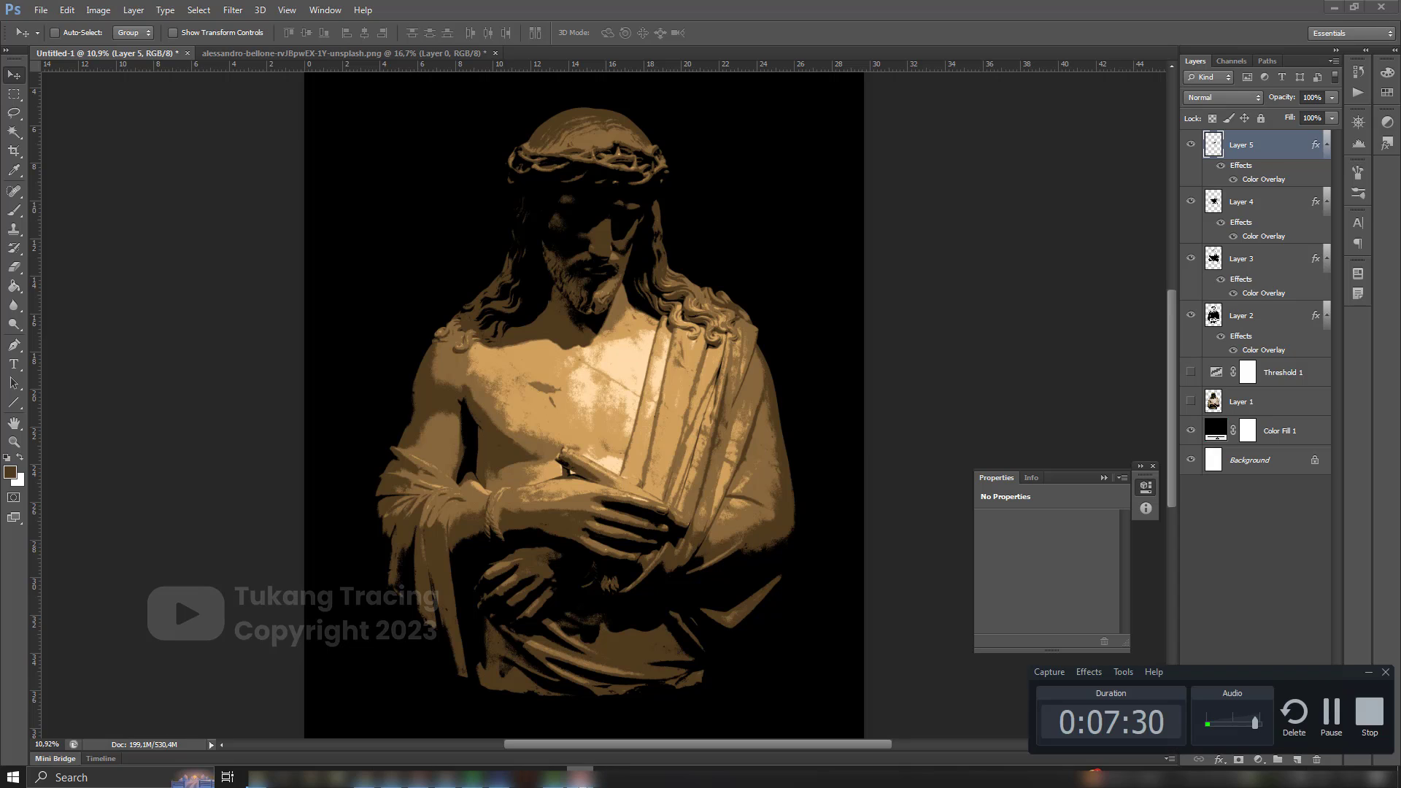
{"action": "left_click", "coordinate": [499, 777]}
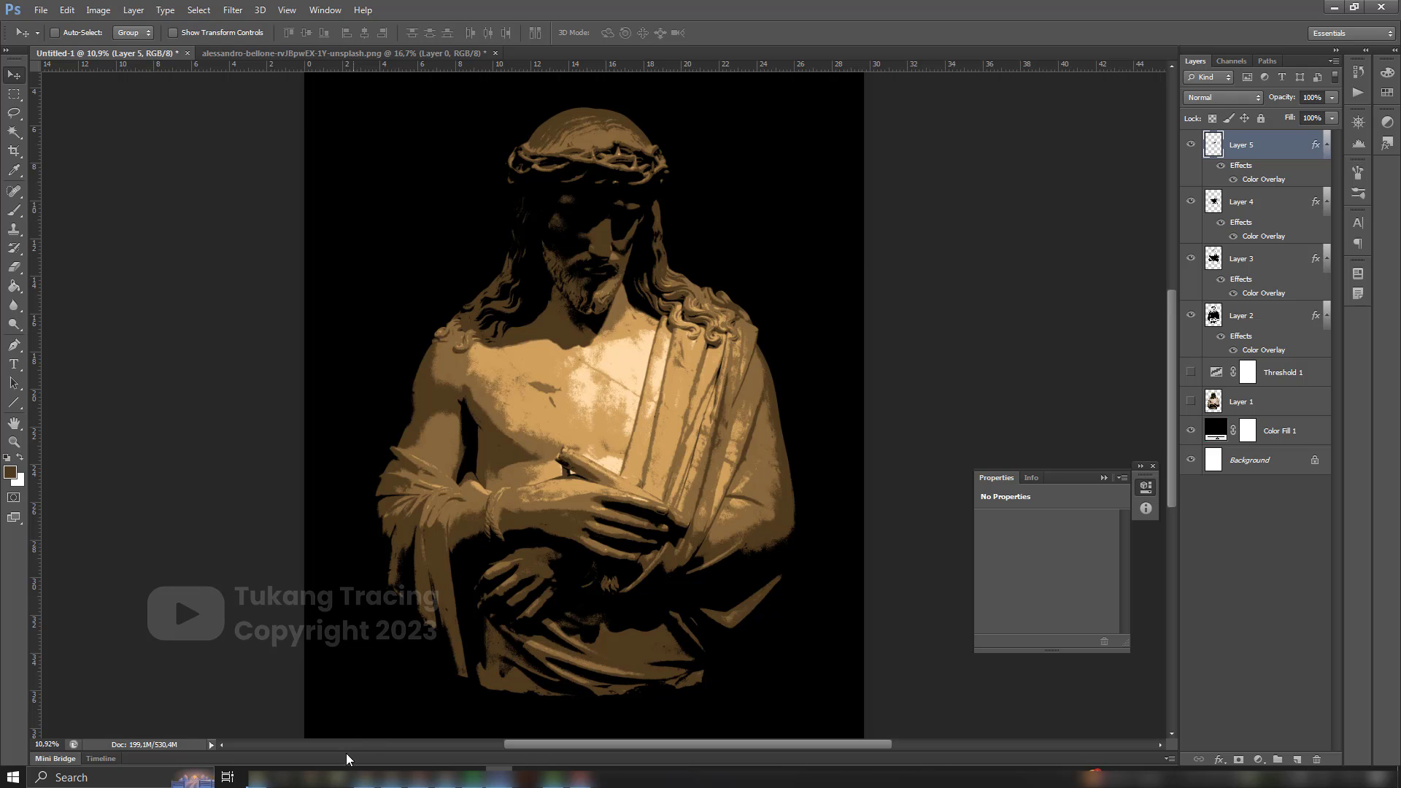
Switch to Chrome and search the web for "thunder vector" in a new tab.
{"action": "left_click", "coordinate": [364, 774]}
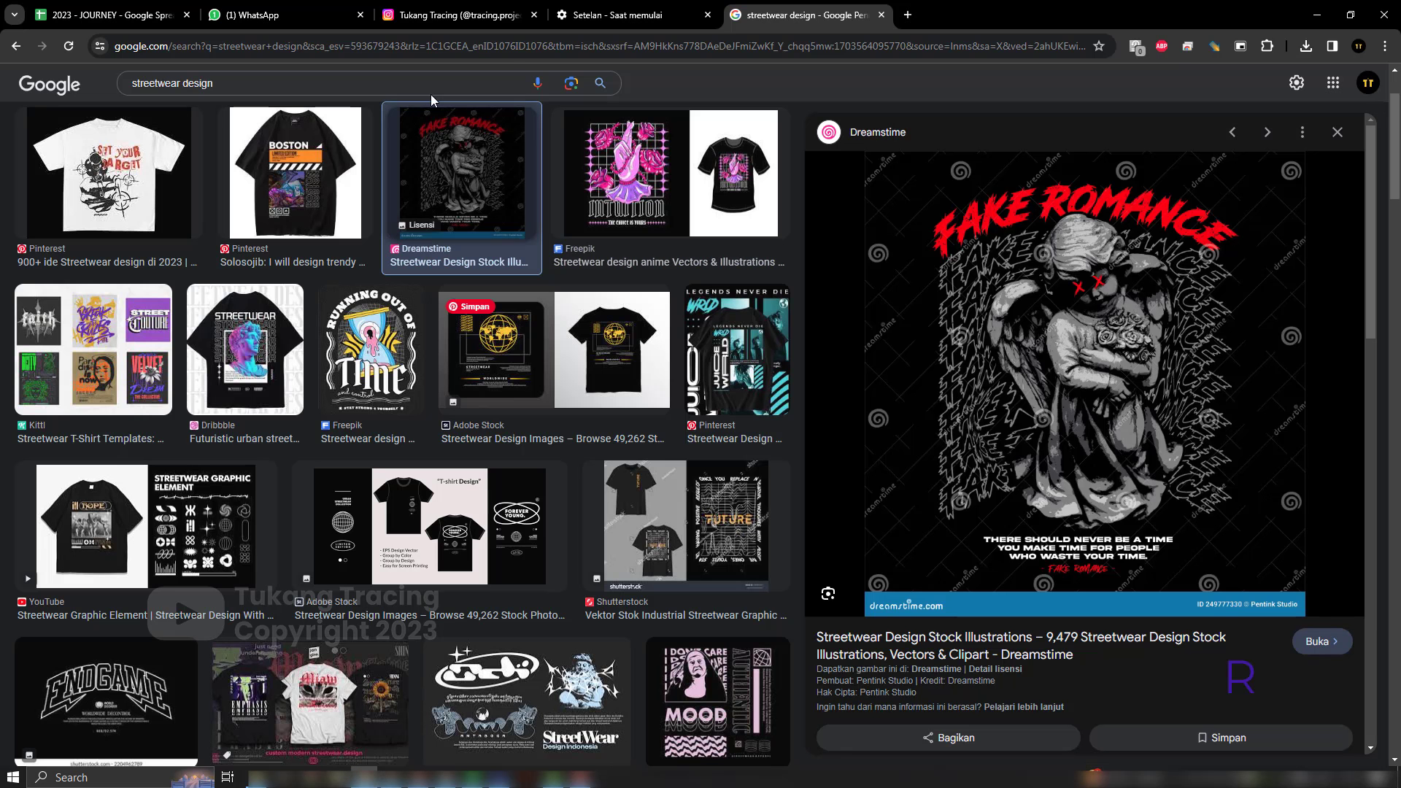
{"action": "left_click", "coordinate": [906, 14]}
{"action": "type", "text": "l"}
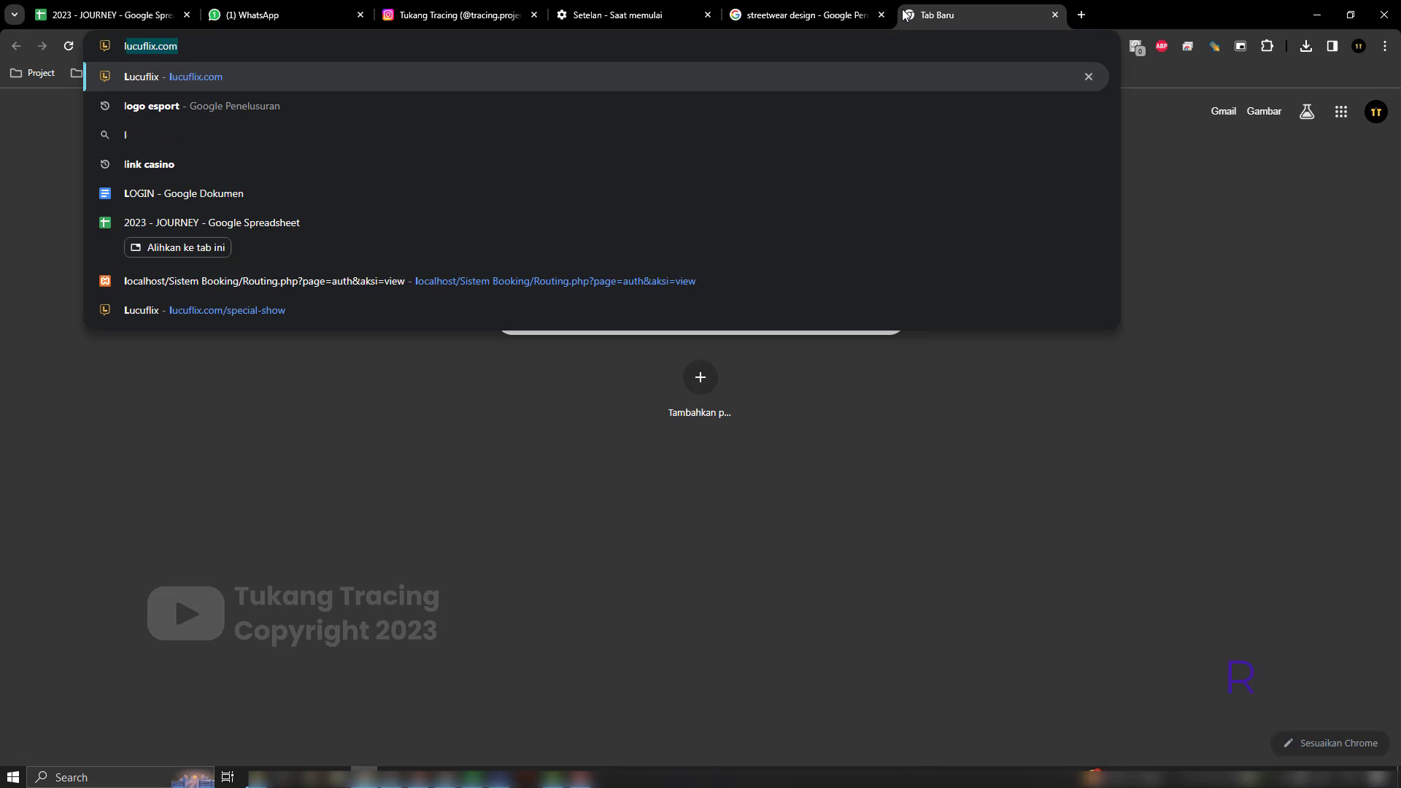
{"action": "key", "text": "BackSpace"}
{"action": "key", "text": "BackSpace"}
{"action": "type", "text": "tahun"}
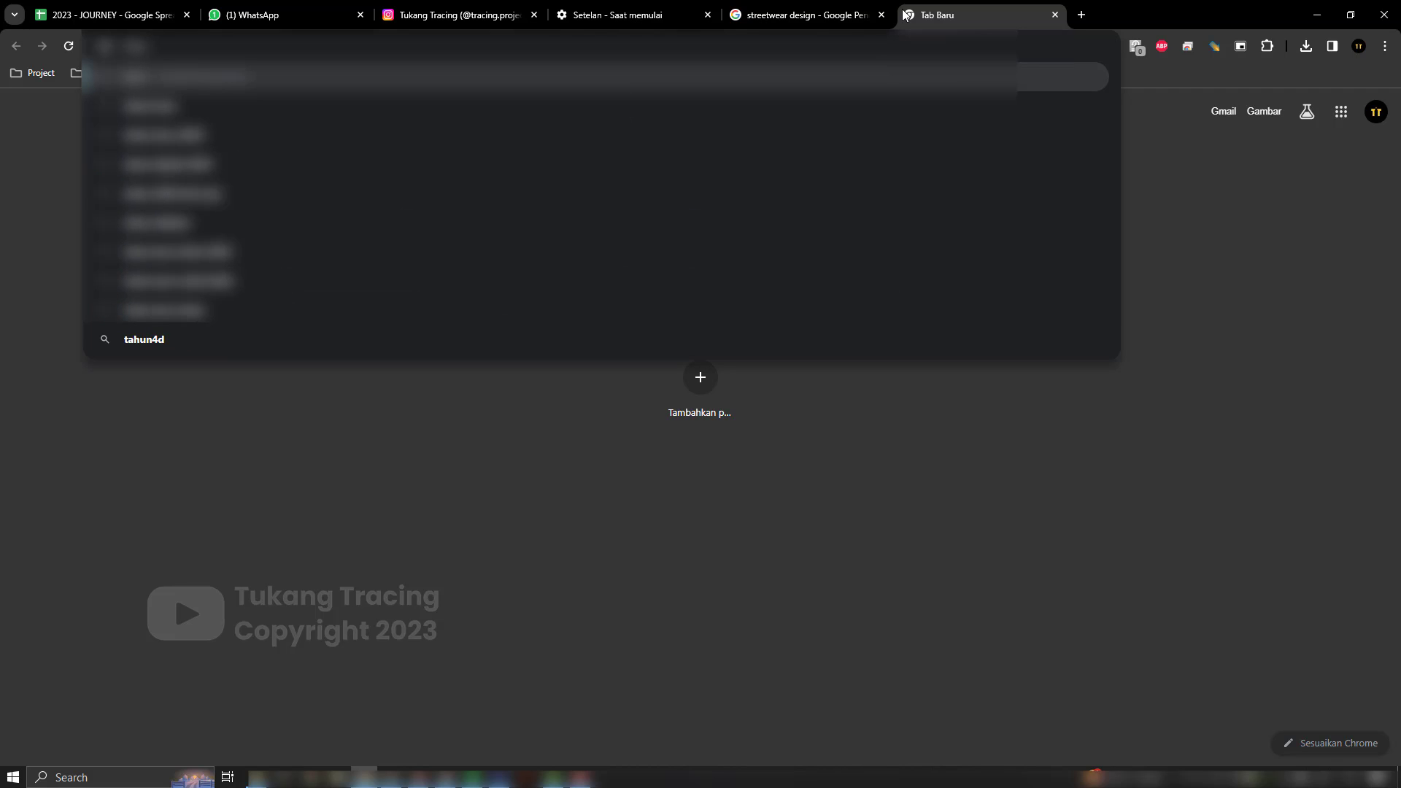
{"action": "type", "text": "d"}
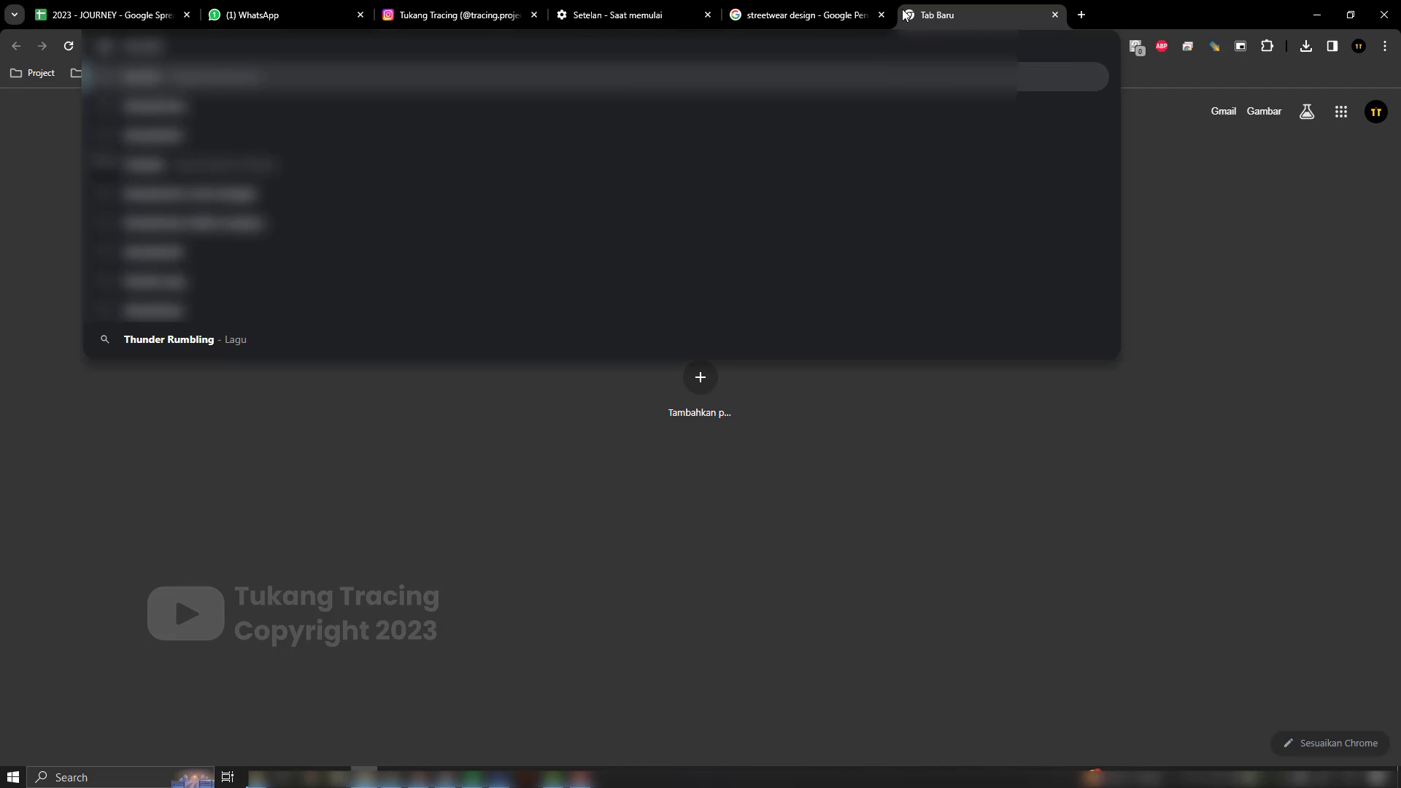
{"action": "type", "text": " ve"}
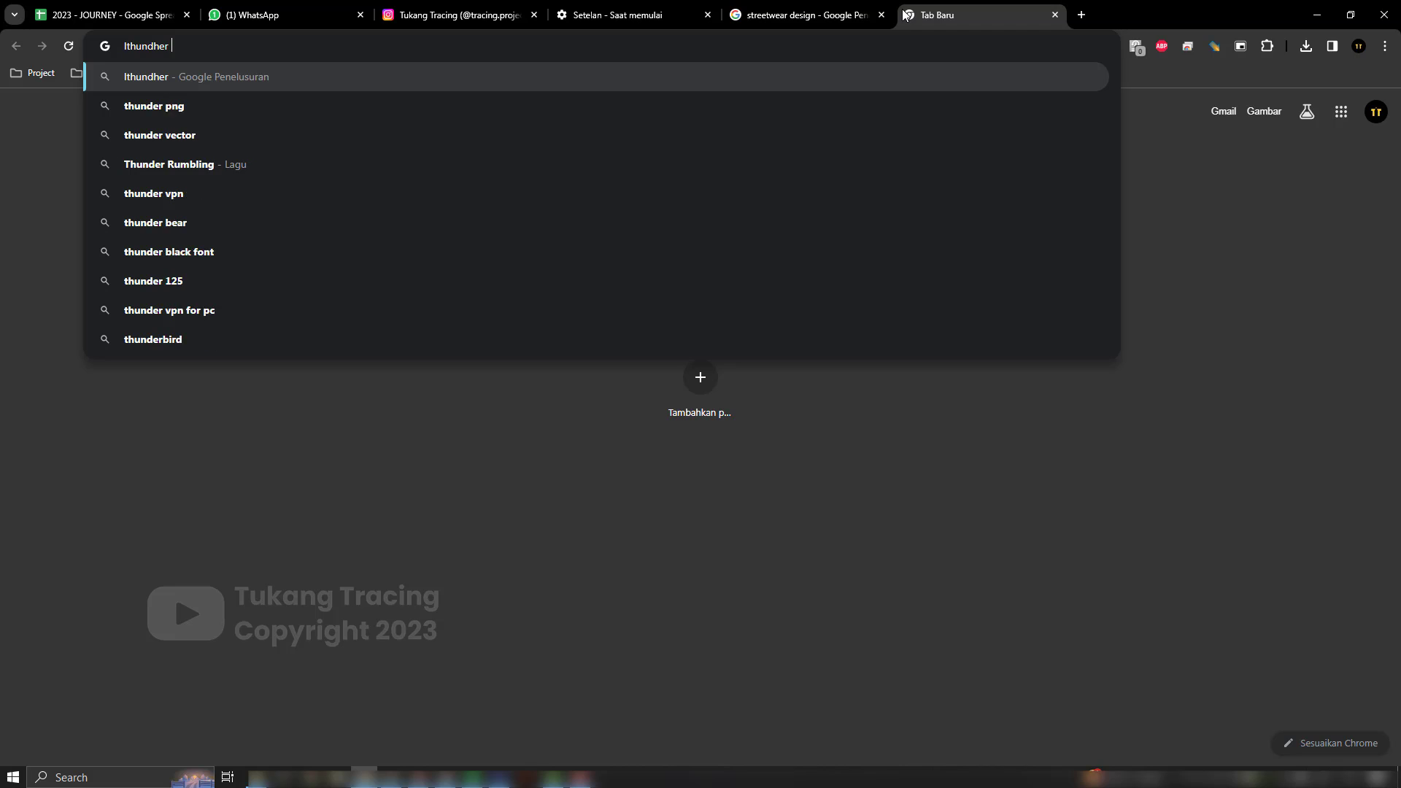
{"action": "type", "text": "="}
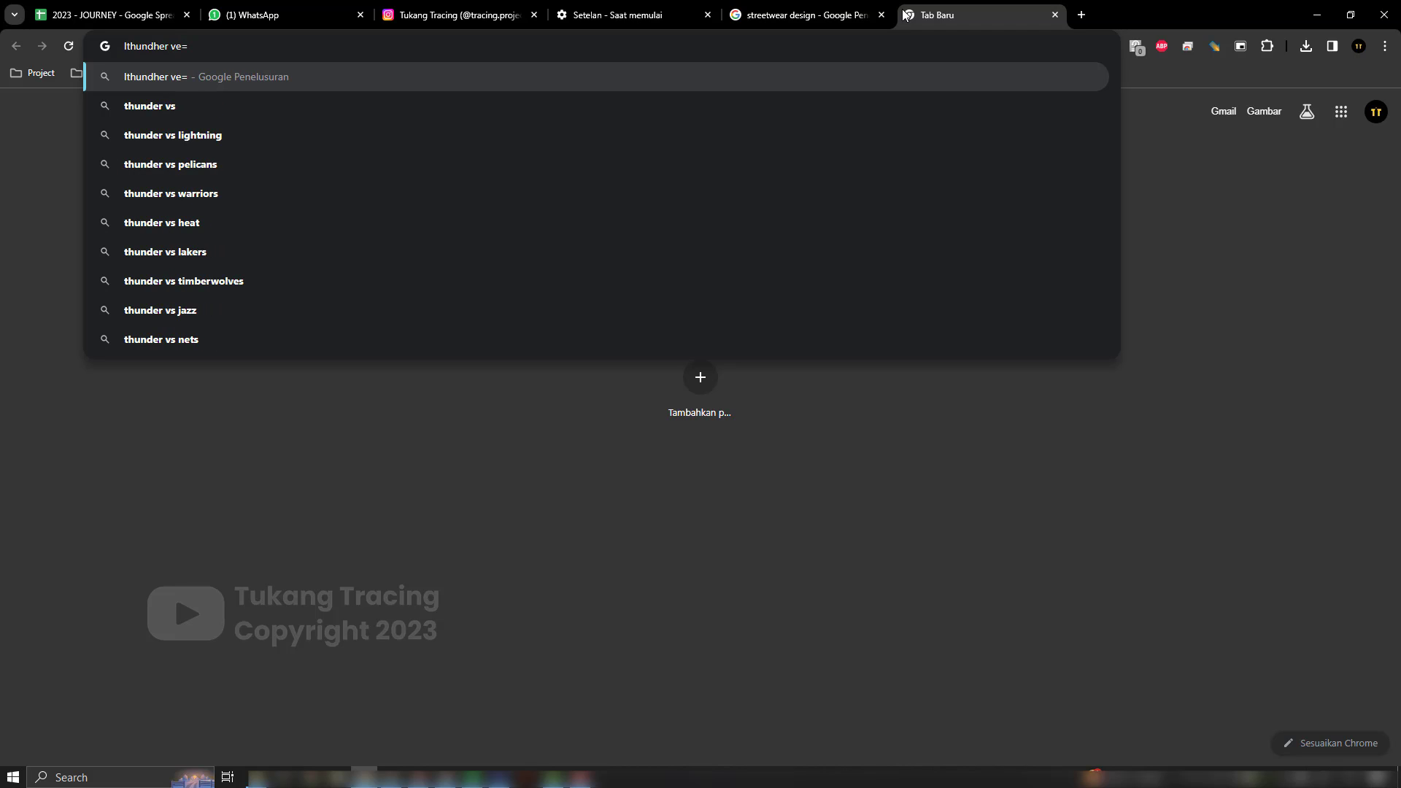
{"action": "key", "text": "BackSpace"}
{"action": "type", "text": "ctor"}
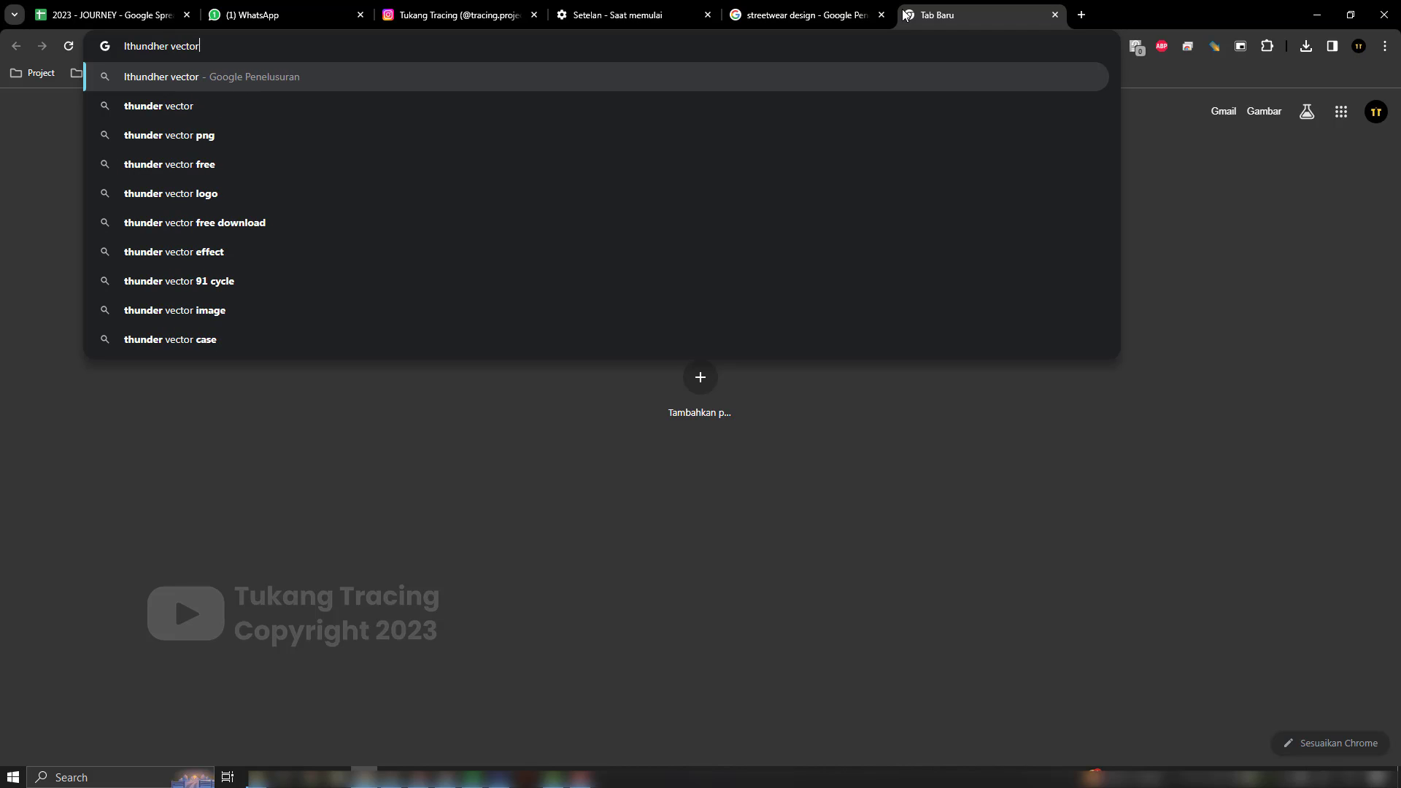
{"action": "key", "text": "Down"}
{"action": "key", "text": "Return"}
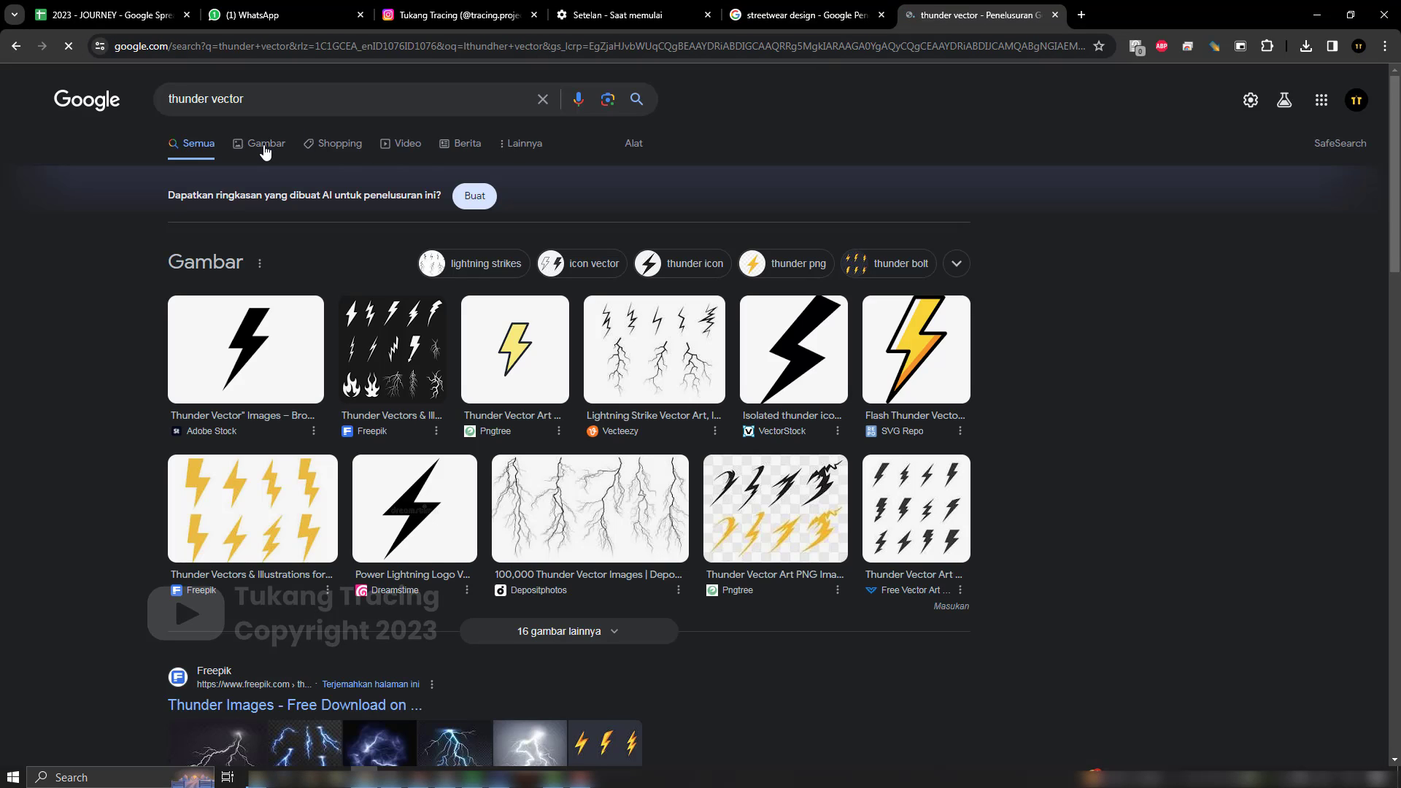
Show the image results and shorten the search query to "thunder".
{"action": "left_click", "coordinate": [265, 148]}
{"action": "double_click", "coordinate": [189, 99]}
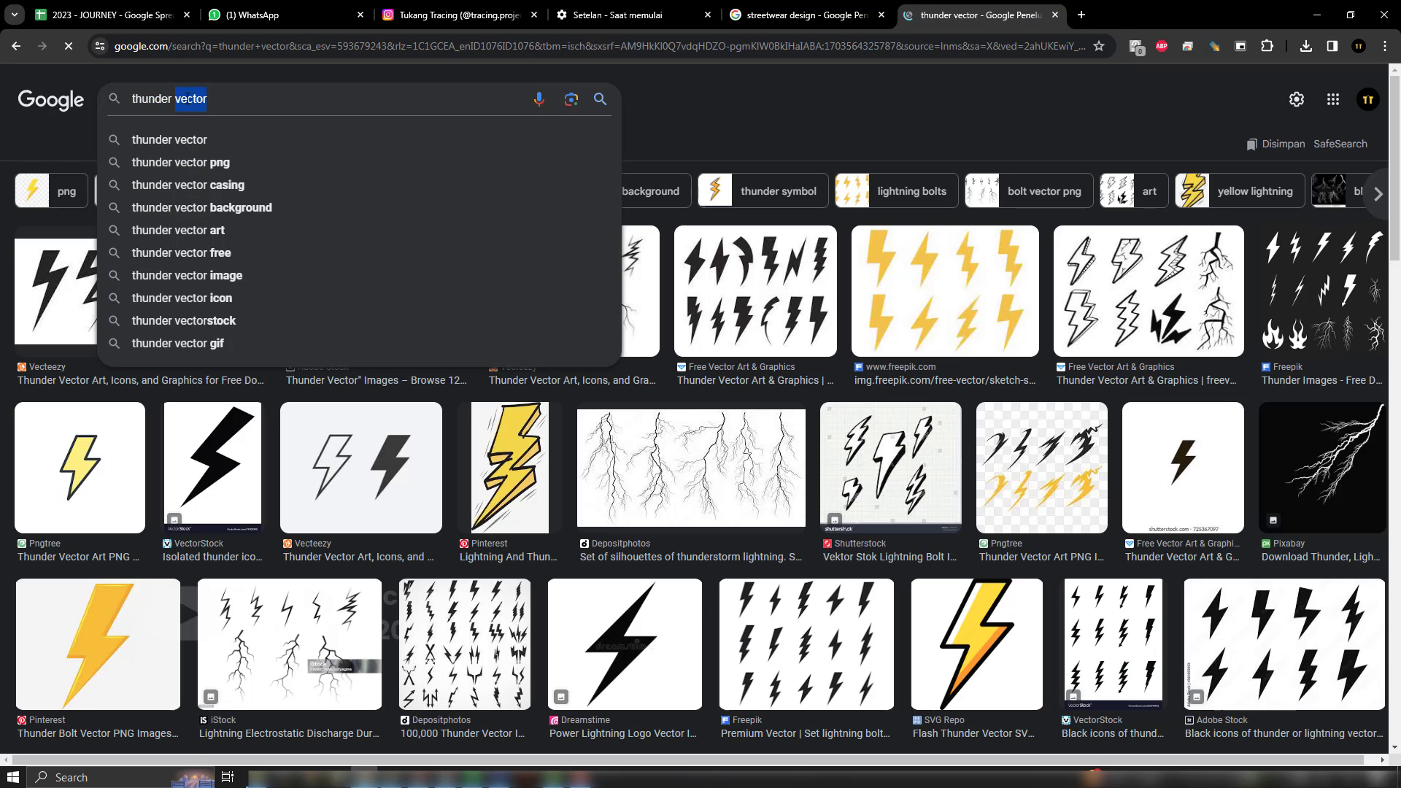
{"action": "key", "text": "BackSpace"}
{"action": "key", "text": "Return"}
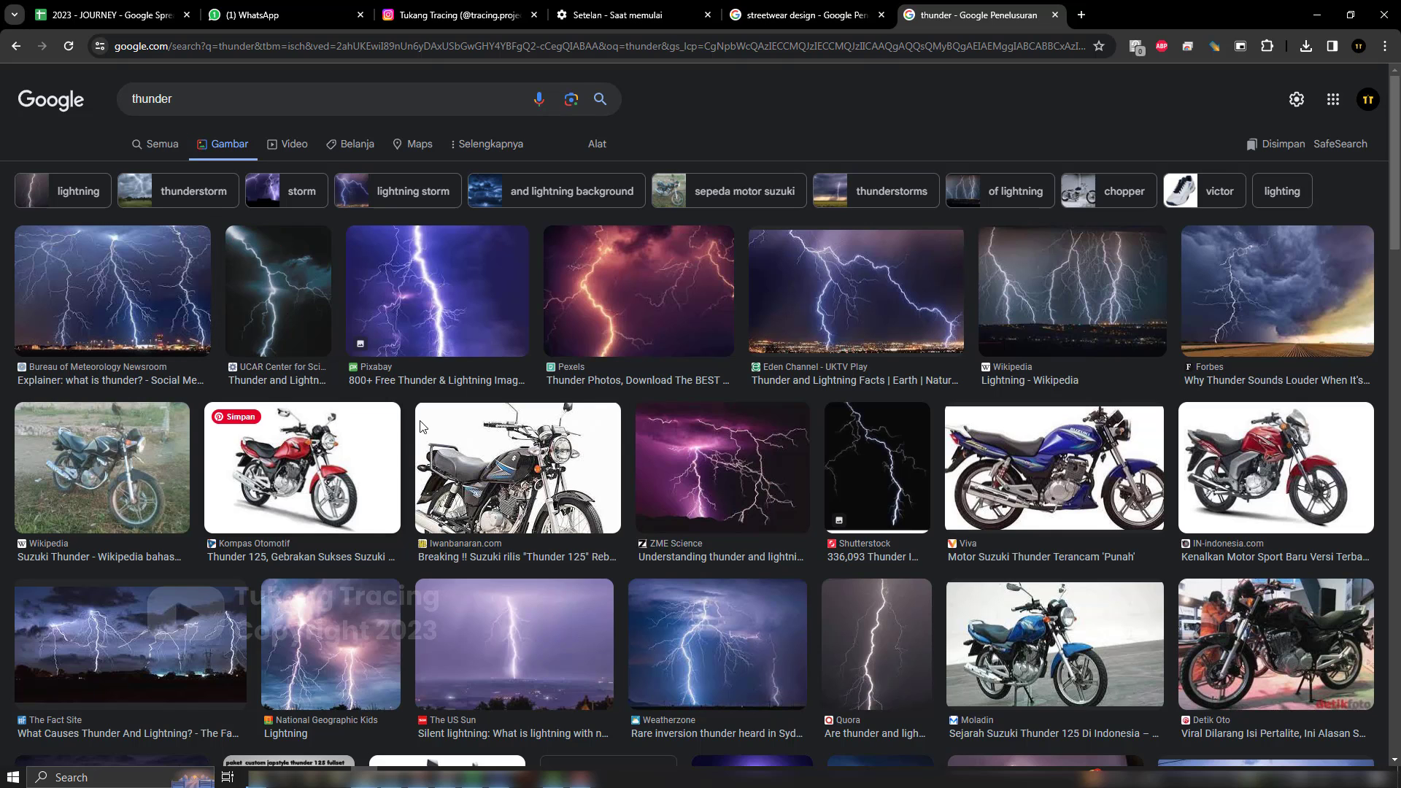
Preview several lightning photos from the image results to find a suitable background.
{"action": "left_click", "coordinate": [882, 450]}
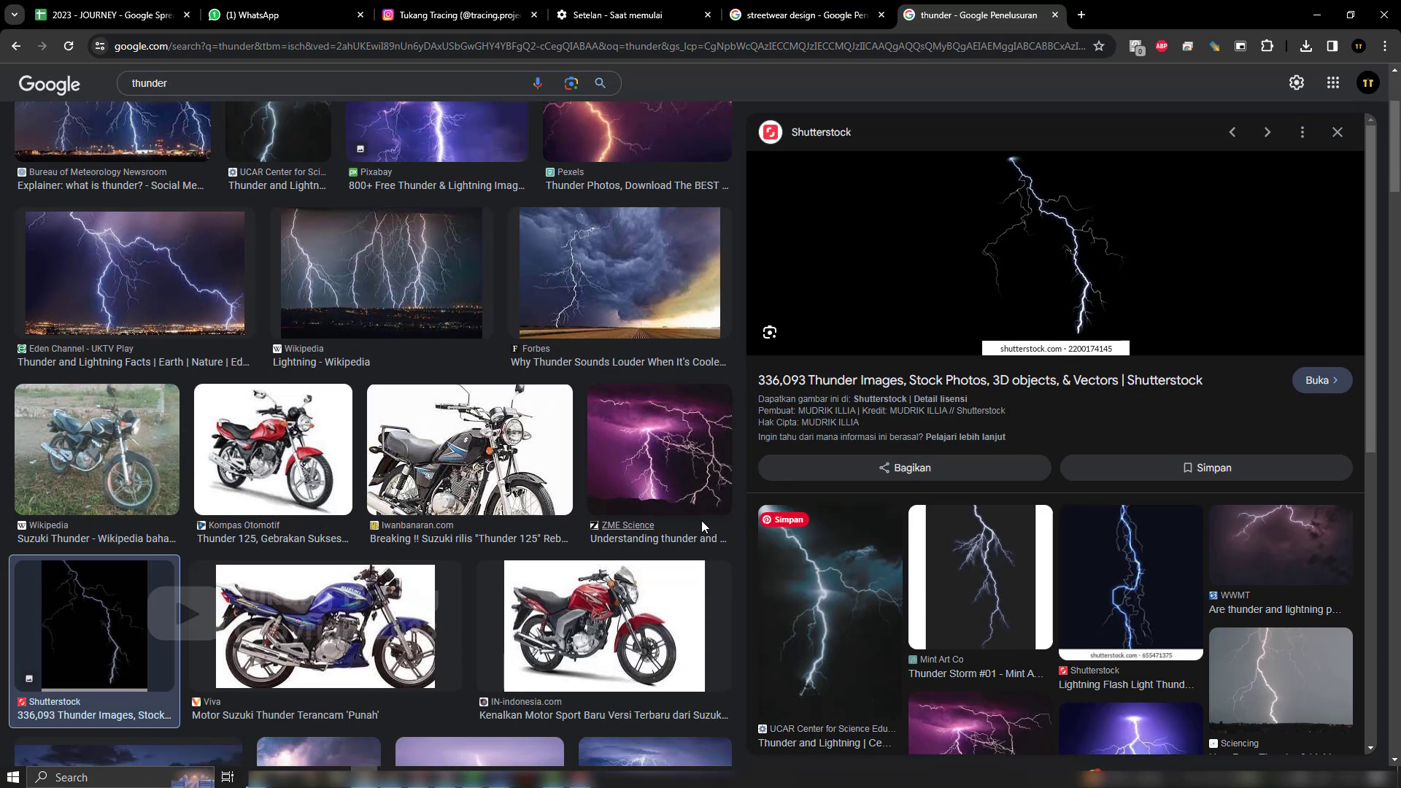
{"action": "scroll", "coordinate": [702, 520], "scroll_direction": "up", "scroll_amount": 4}
{"action": "left_click", "coordinate": [868, 701]}
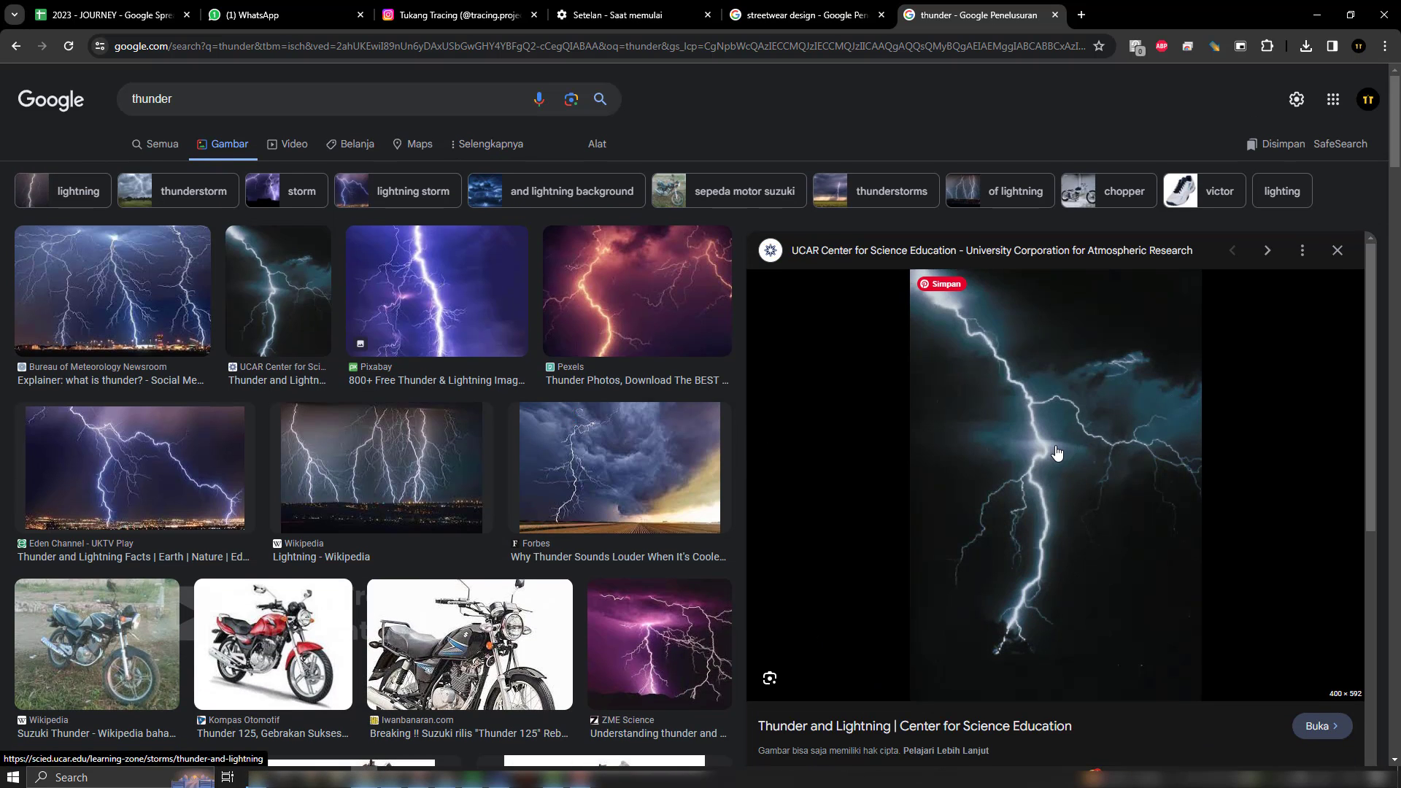
{"action": "right_click", "coordinate": [1061, 361]}
{"action": "key", "text": "Escape"}
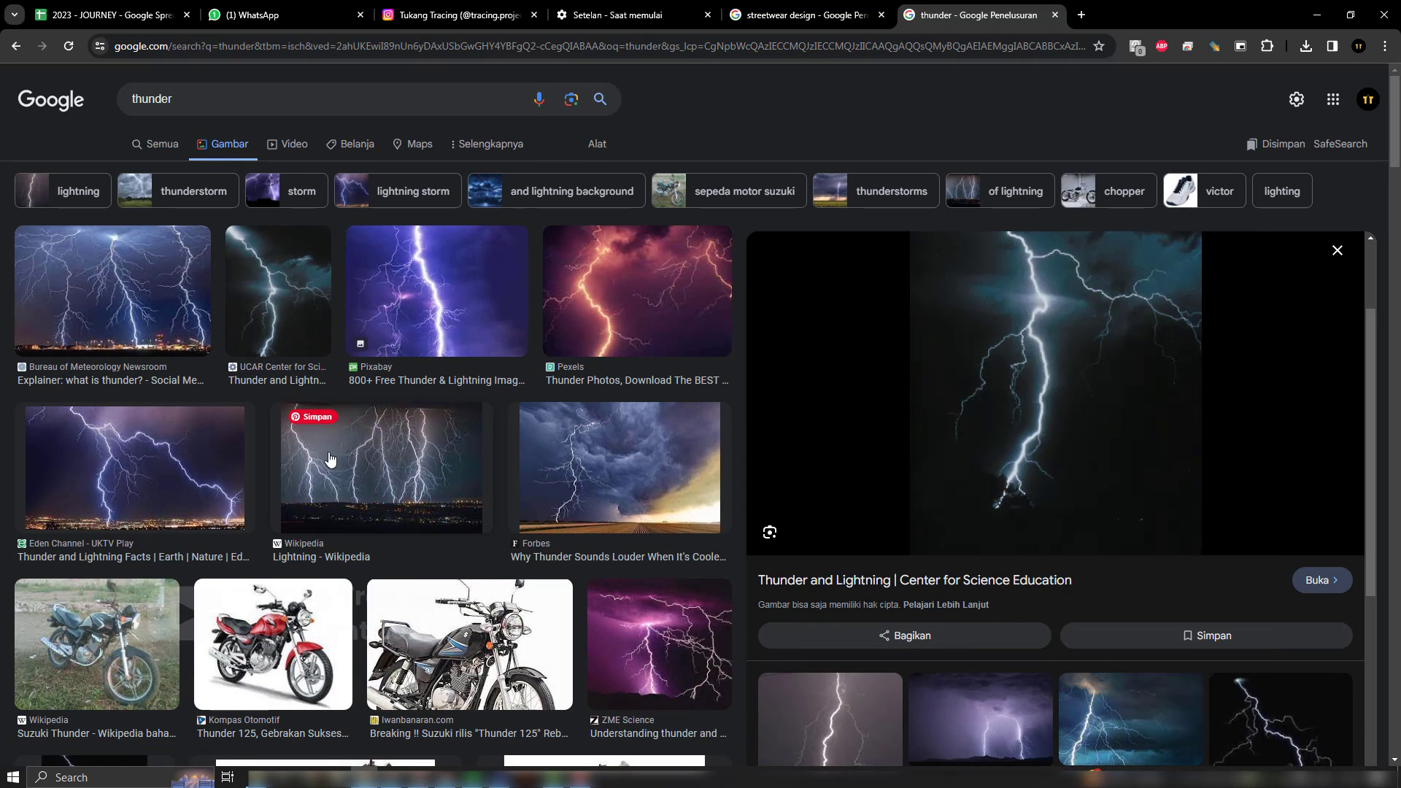
{"action": "left_click", "coordinate": [139, 471]}
Save the reddish-purple Pexels lightning photo as a JPEG image on the RUN PROJECT (G:) drive.
{"action": "left_click", "coordinate": [641, 321]}
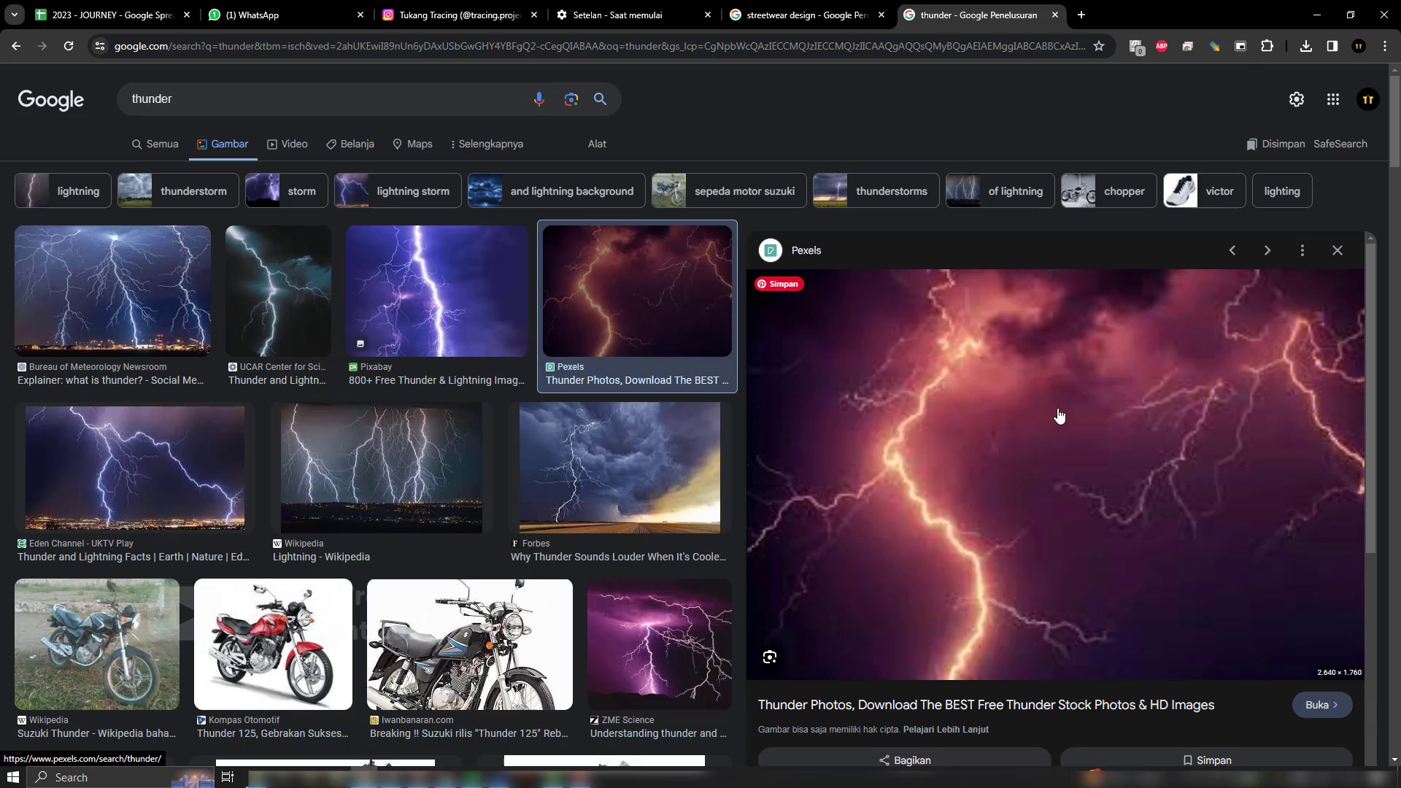
{"action": "right_click", "coordinate": [1048, 422]}
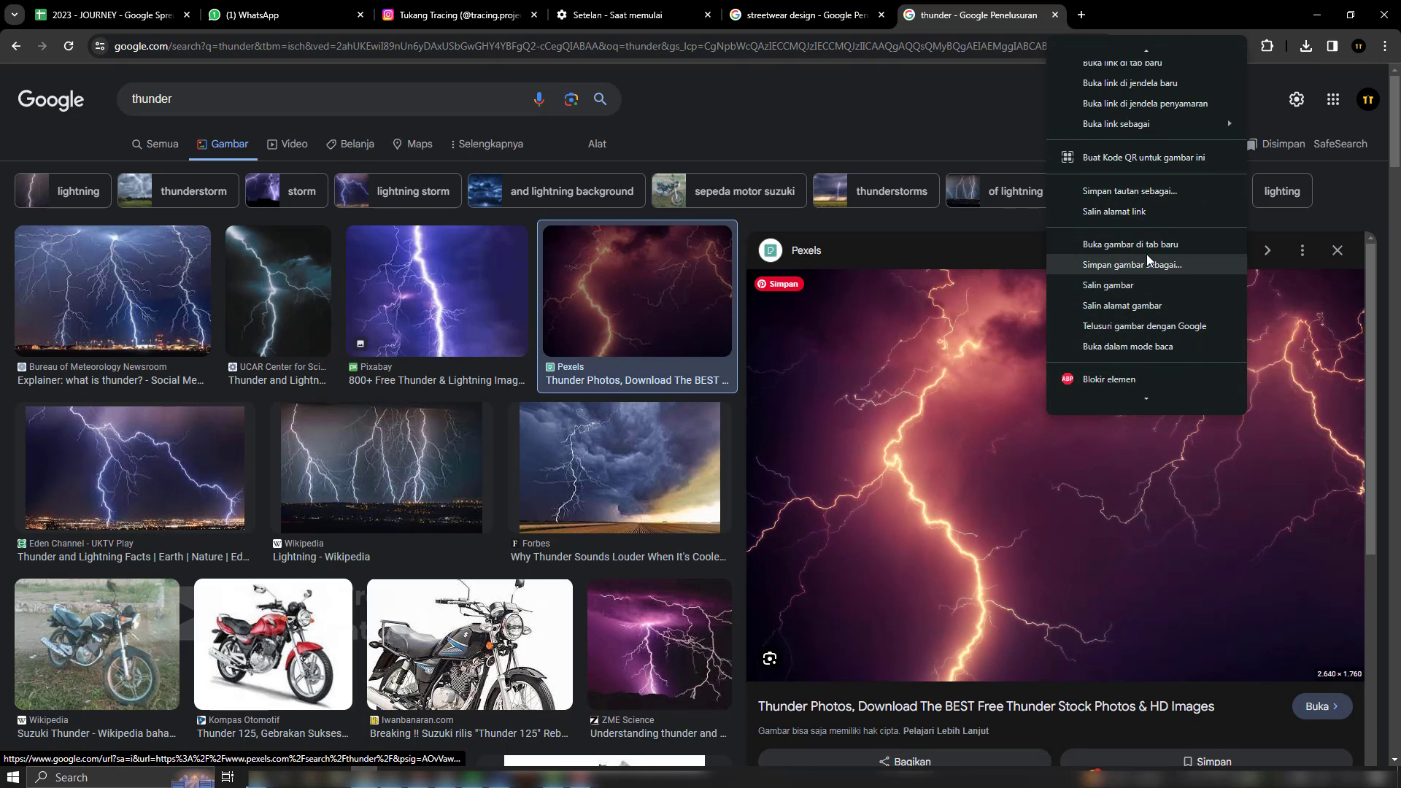
{"action": "left_click", "coordinate": [1147, 264]}
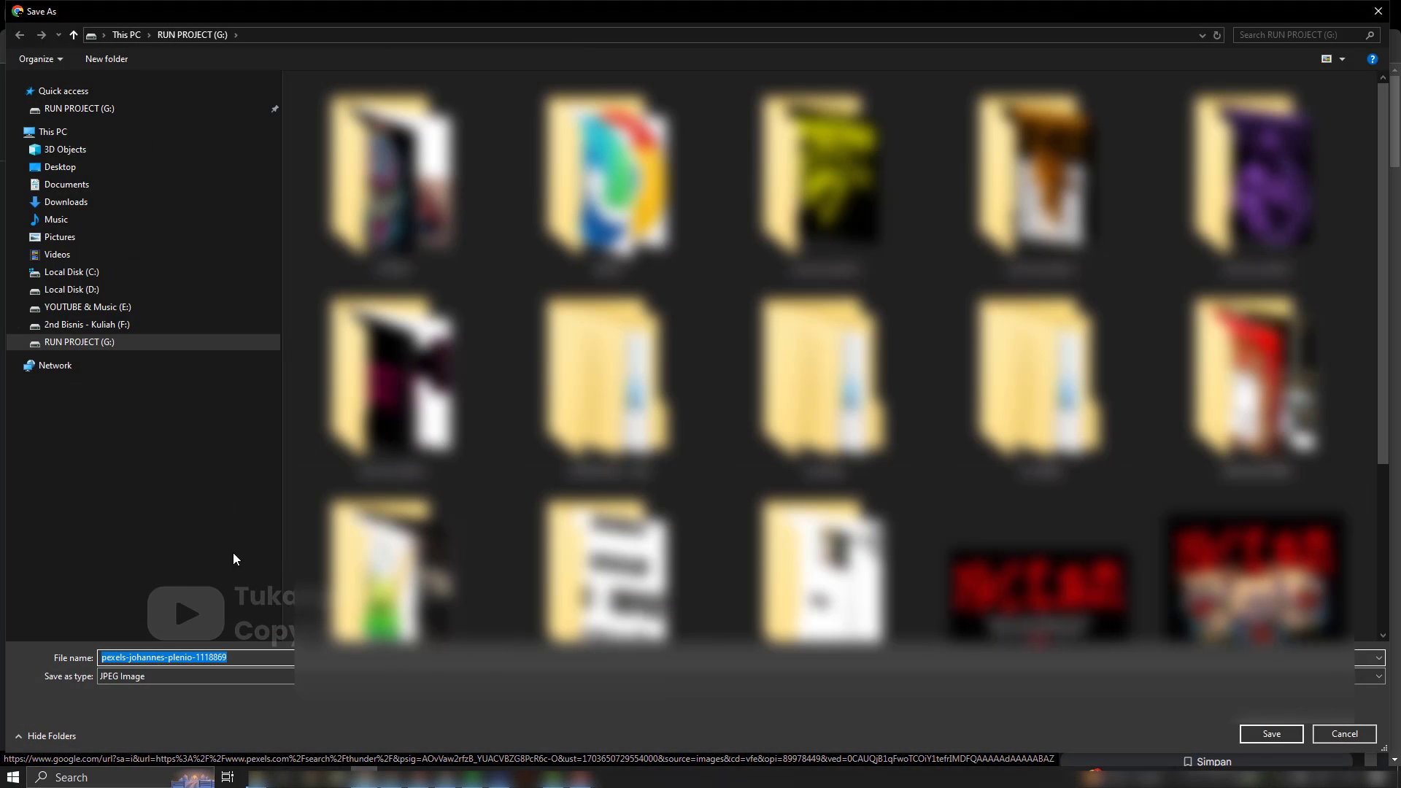
{"action": "left_click", "coordinate": [1266, 730]}
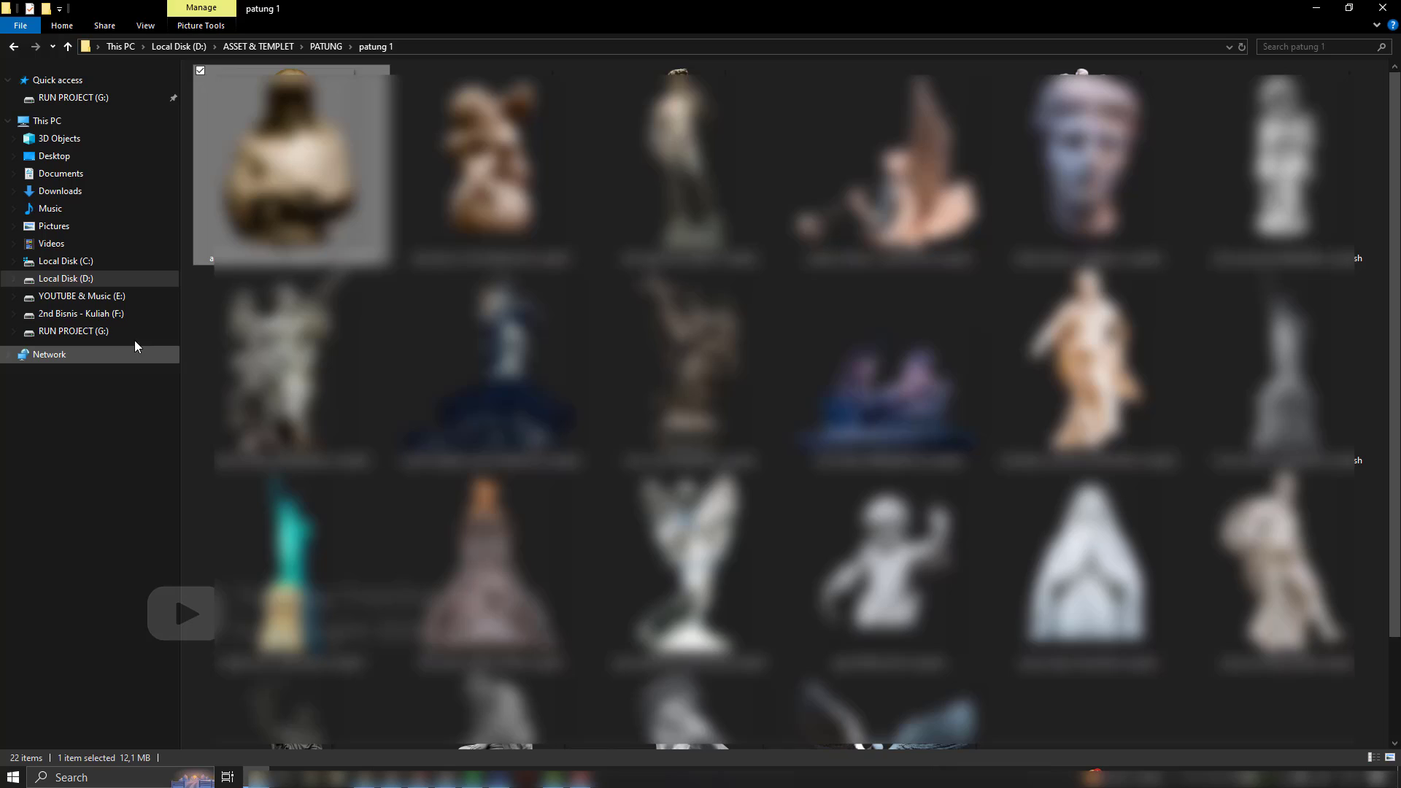
Find the saved lightning photo on the RUN PROJECT (G:) drive and place it into the statue document in Photoshop.
{"action": "left_click", "coordinate": [134, 332]}
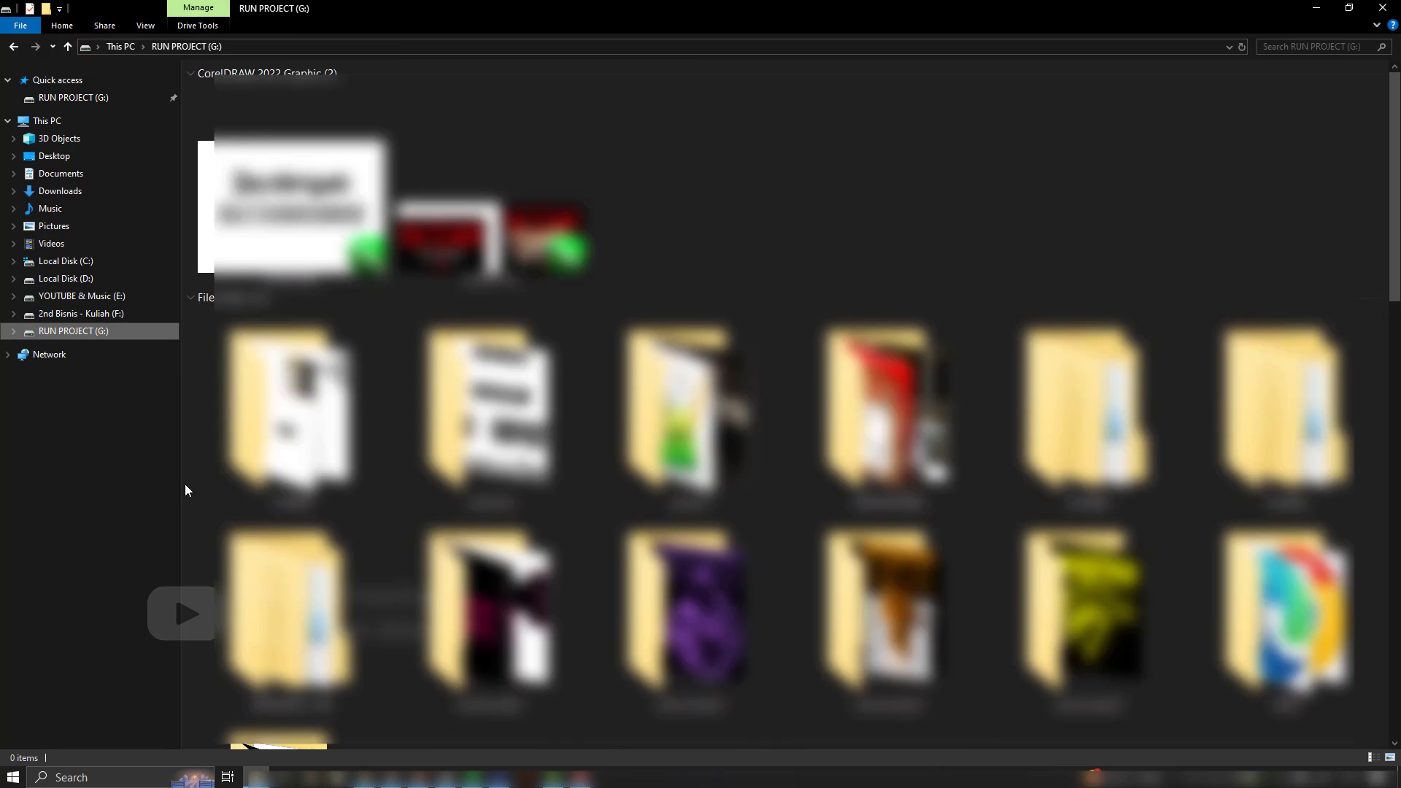
{"action": "scroll", "coordinate": [879, 642], "scroll_direction": "down", "scroll_amount": 10}
{"action": "scroll", "coordinate": [879, 642], "scroll_direction": "up", "scroll_amount": 3}
{"action": "left_click", "coordinate": [722, 467]}
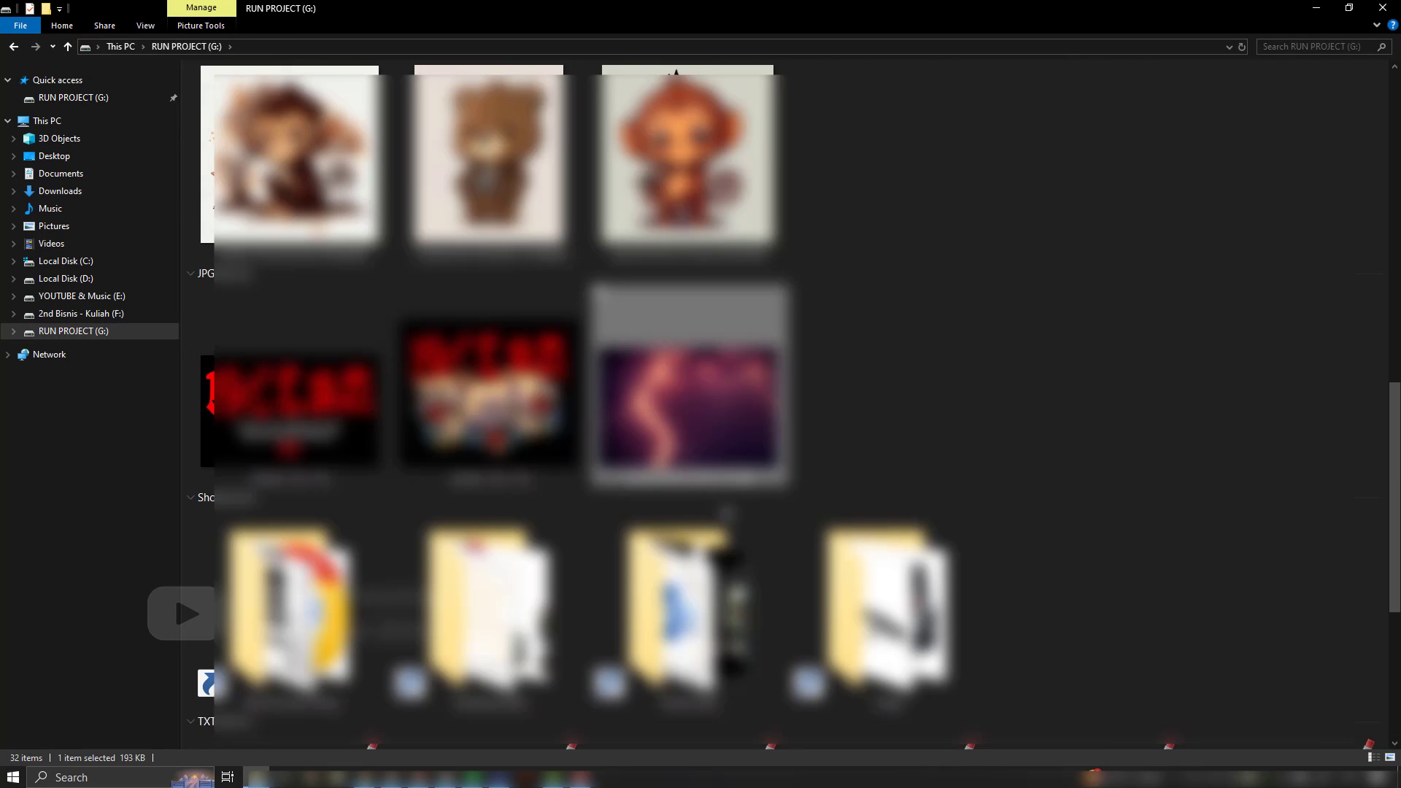
{"action": "left_click_drag", "start_coordinate": [678, 418], "coordinate": [572, 451]}
{"action": "left_click", "coordinate": [9, 80]}
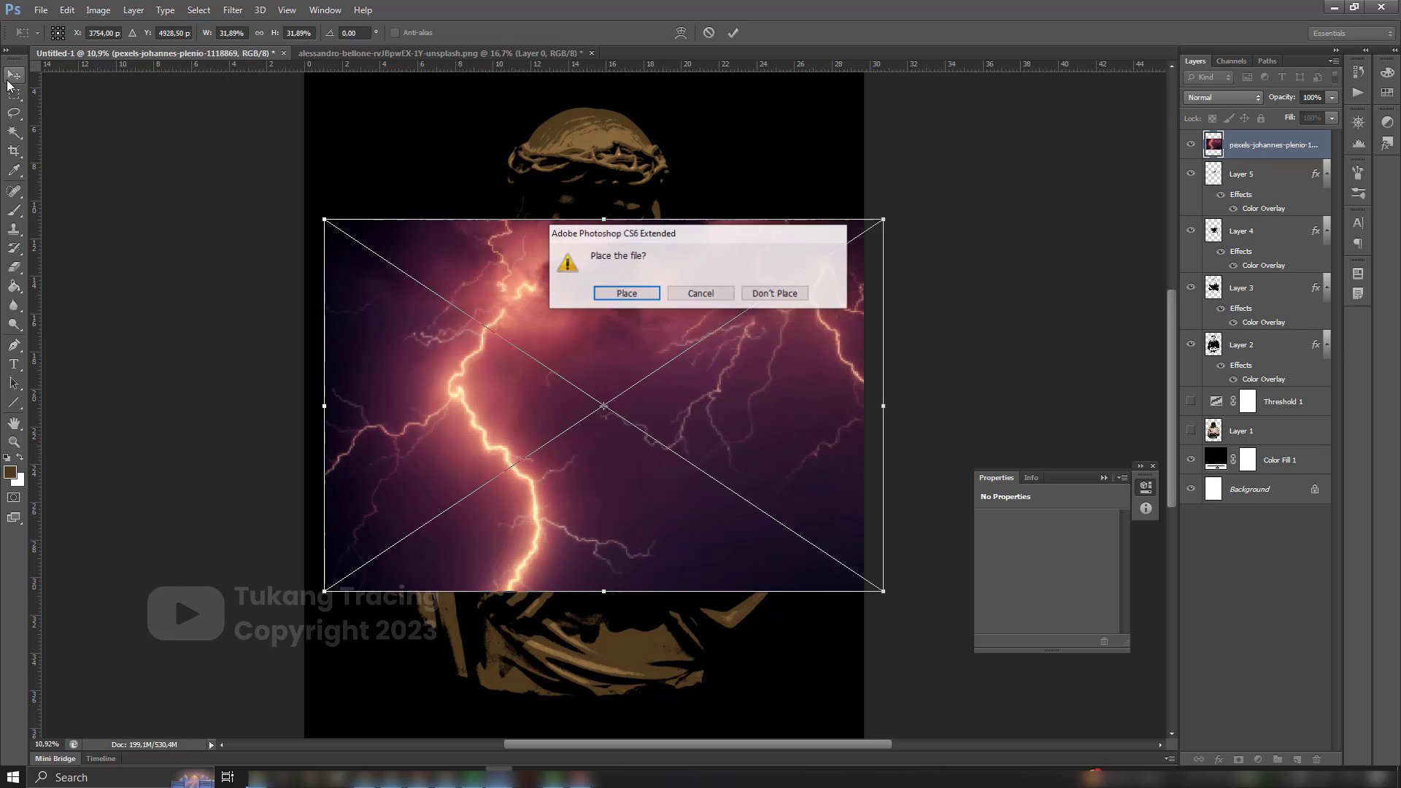
{"action": "left_click", "coordinate": [626, 294]}
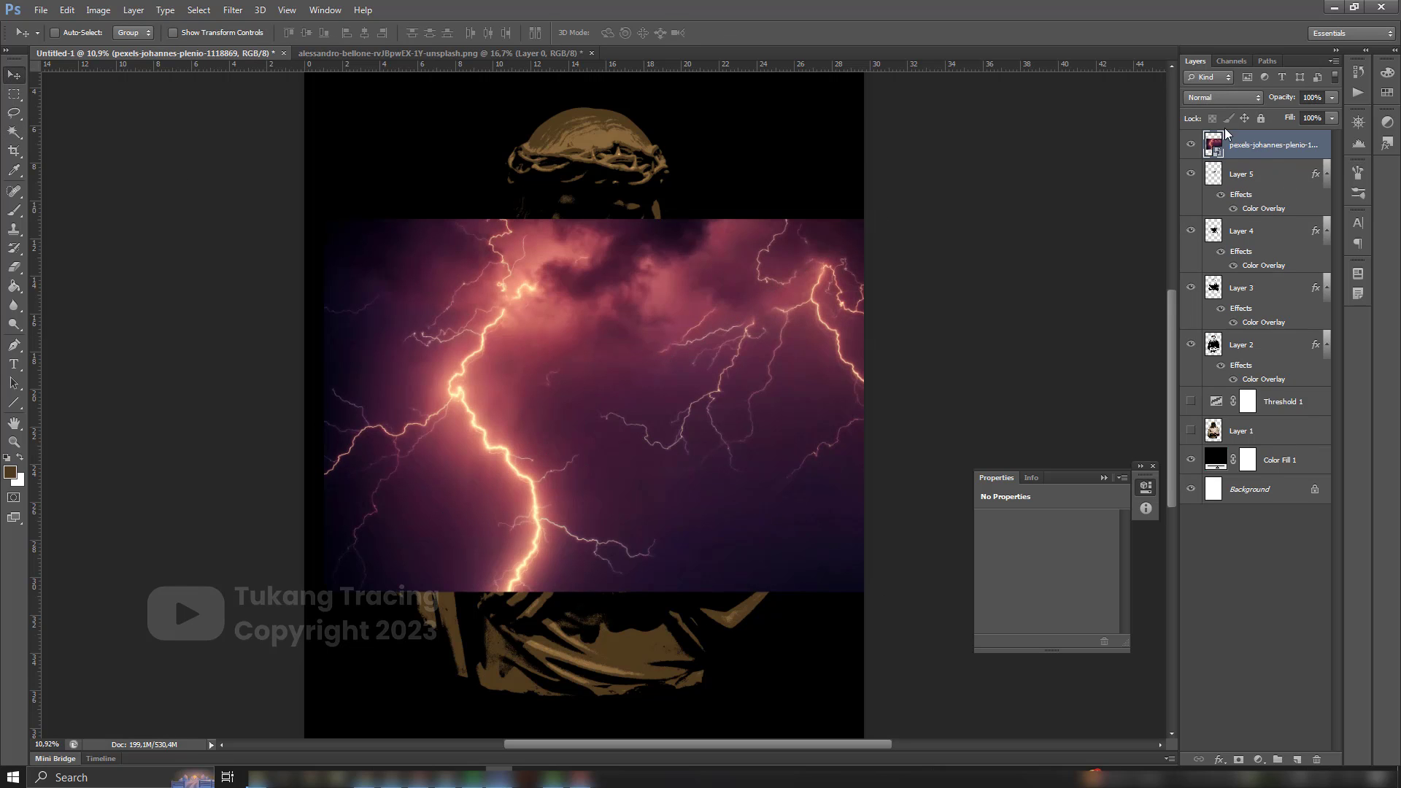
Set the lightning layer's blend mode to Multiply and move the photo up over the statue's head and chest.
{"action": "left_click", "coordinate": [1222, 97]}
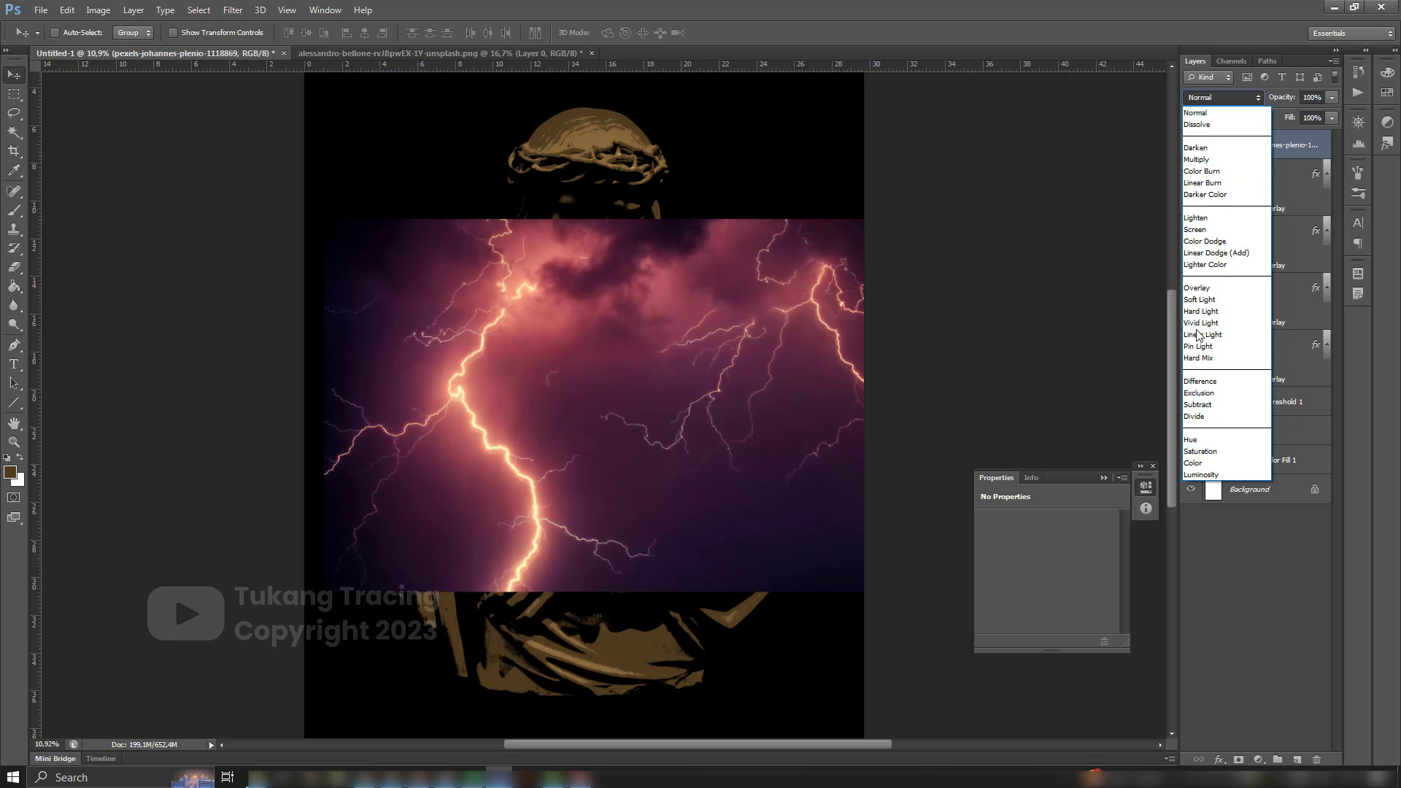
{"action": "left_click", "coordinate": [1213, 159]}
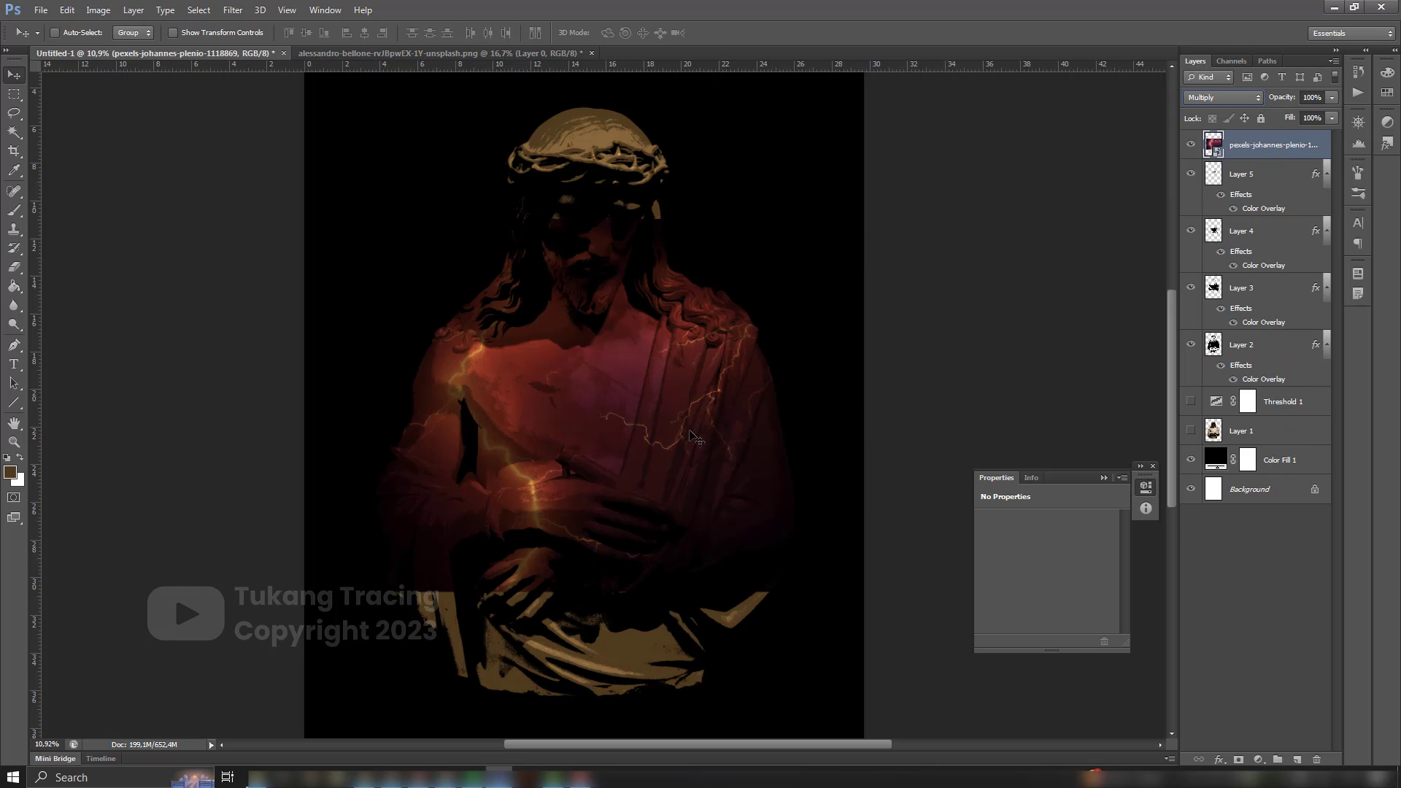
{"action": "left_click_drag", "start_coordinate": [669, 406], "coordinate": [652, 315]}
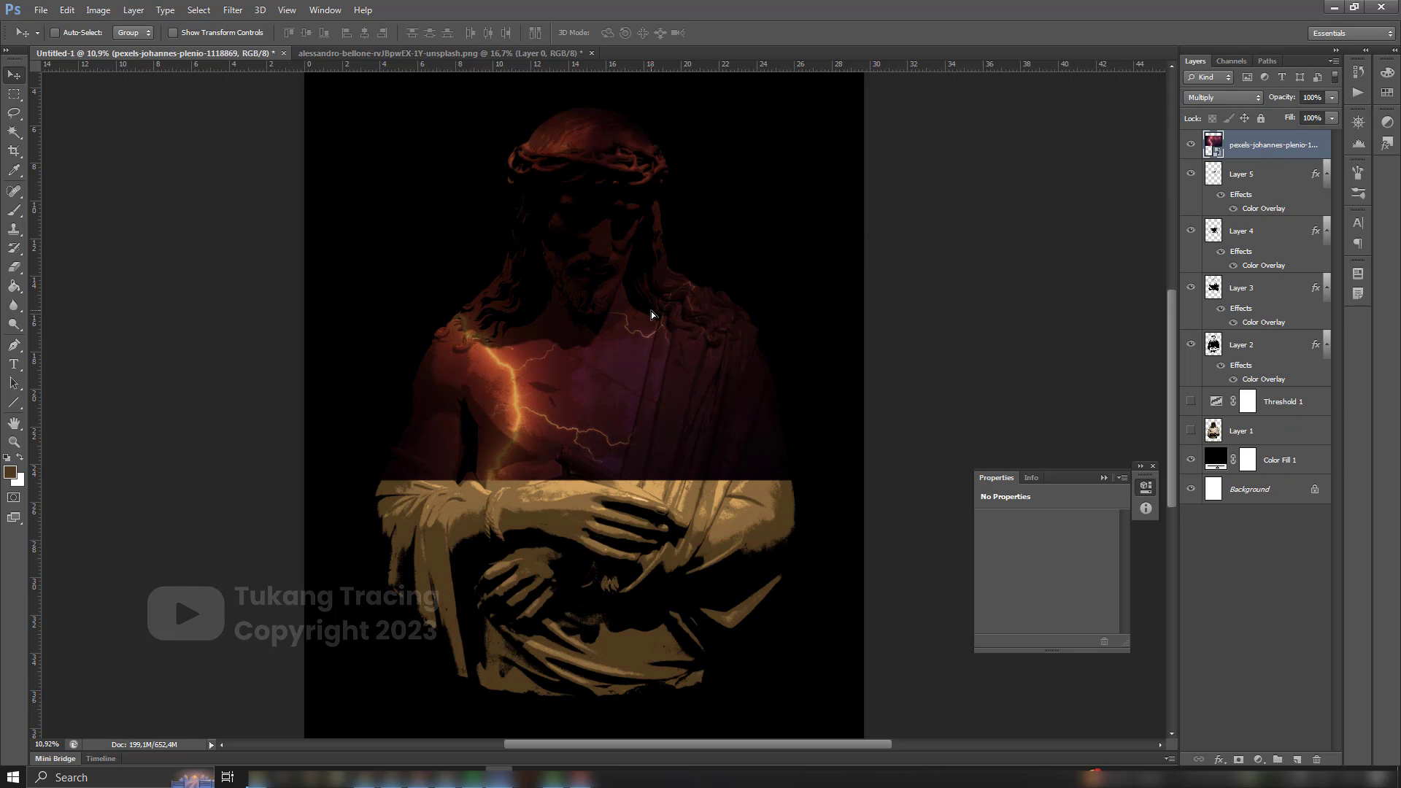
Stretch the lightning photo vertically to 51.92% height so it covers the whole statue, and set its layer opacity to 66%.
{"action": "key", "text": "ctrl+t"}
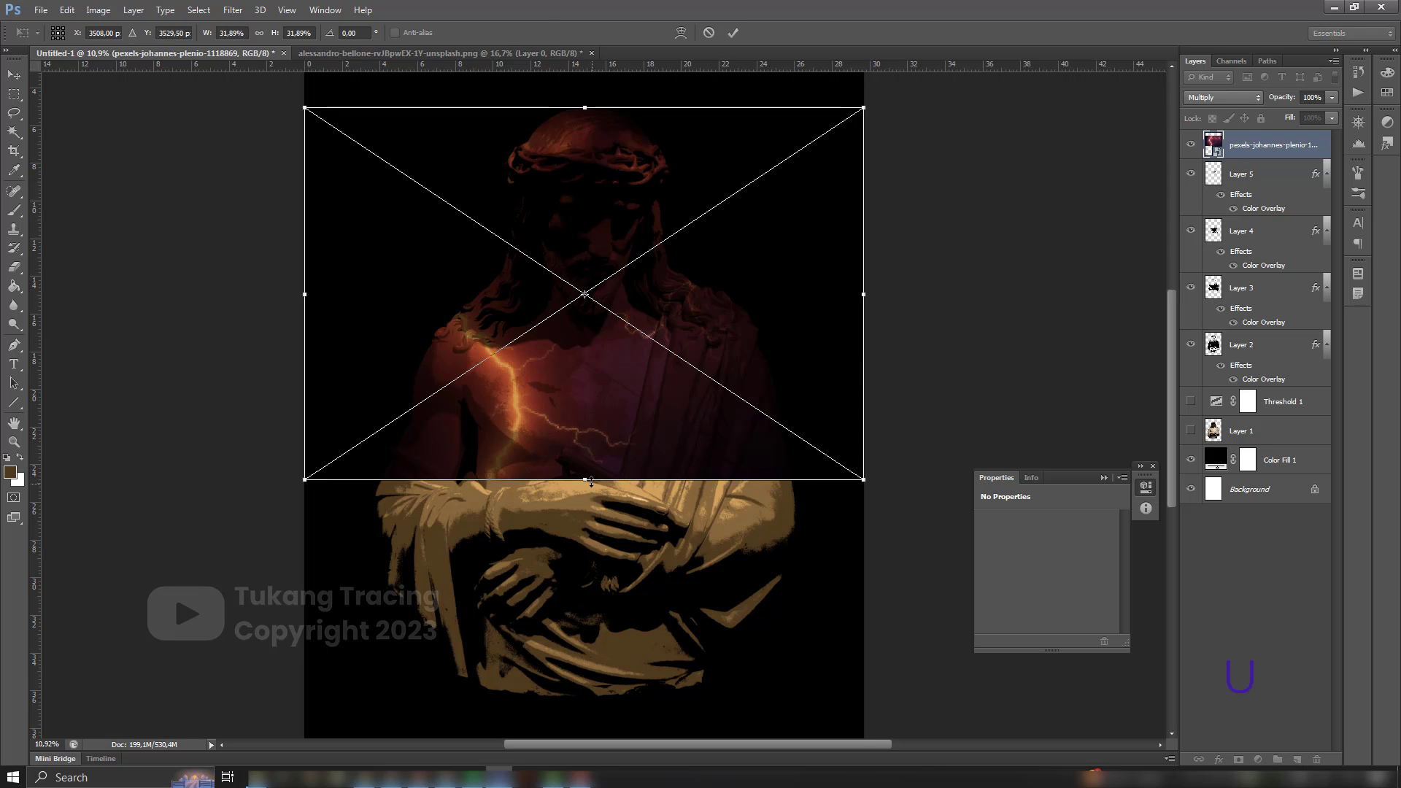
{"action": "left_click_drag", "start_coordinate": [584, 480], "coordinate": [608, 713]}
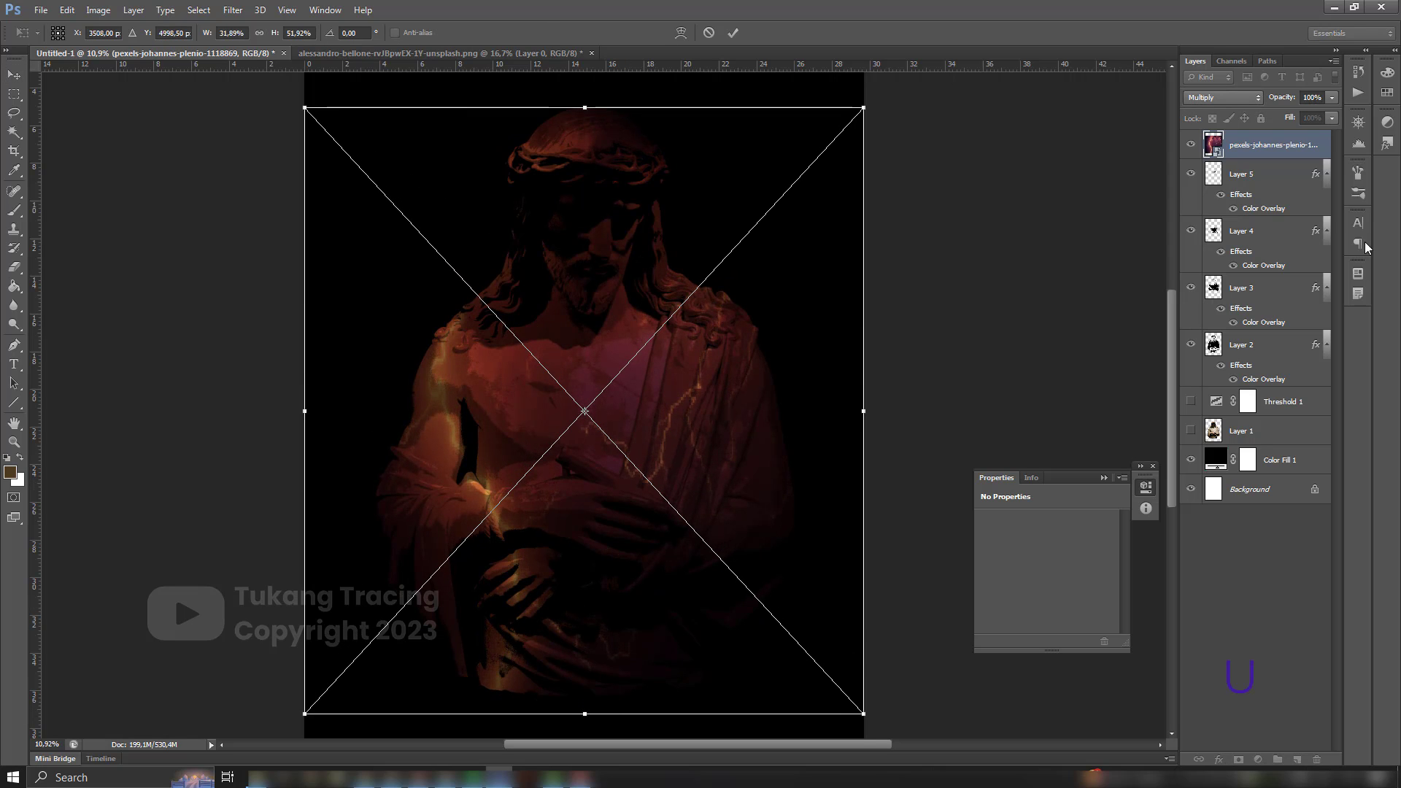
{"action": "left_click", "coordinate": [1332, 97]}
{"action": "left_click_drag", "start_coordinate": [1297, 113], "coordinate": [1306, 116]}
{"action": "left_click", "coordinate": [14, 74]}
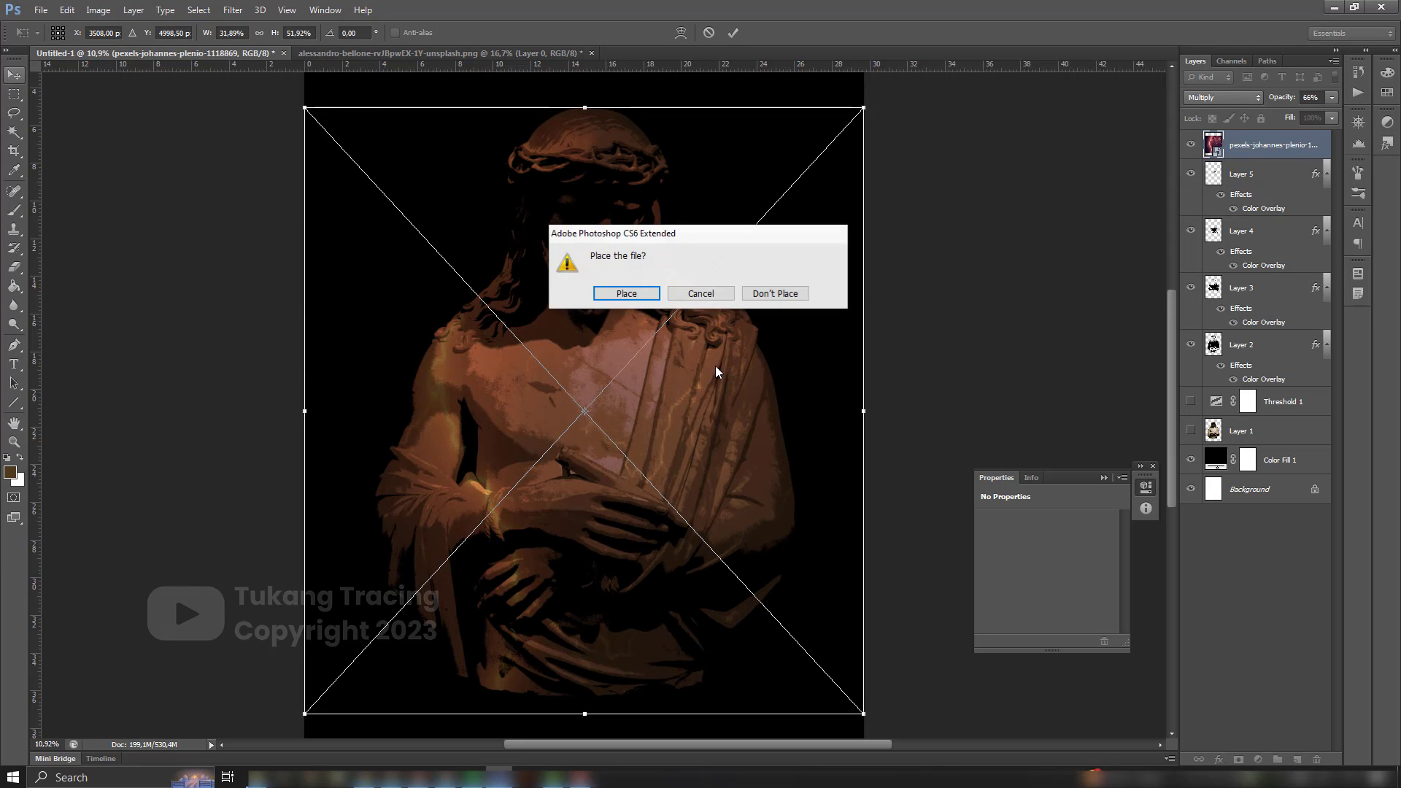
{"action": "left_click", "coordinate": [616, 291]}
{"action": "key", "text": "Return"}
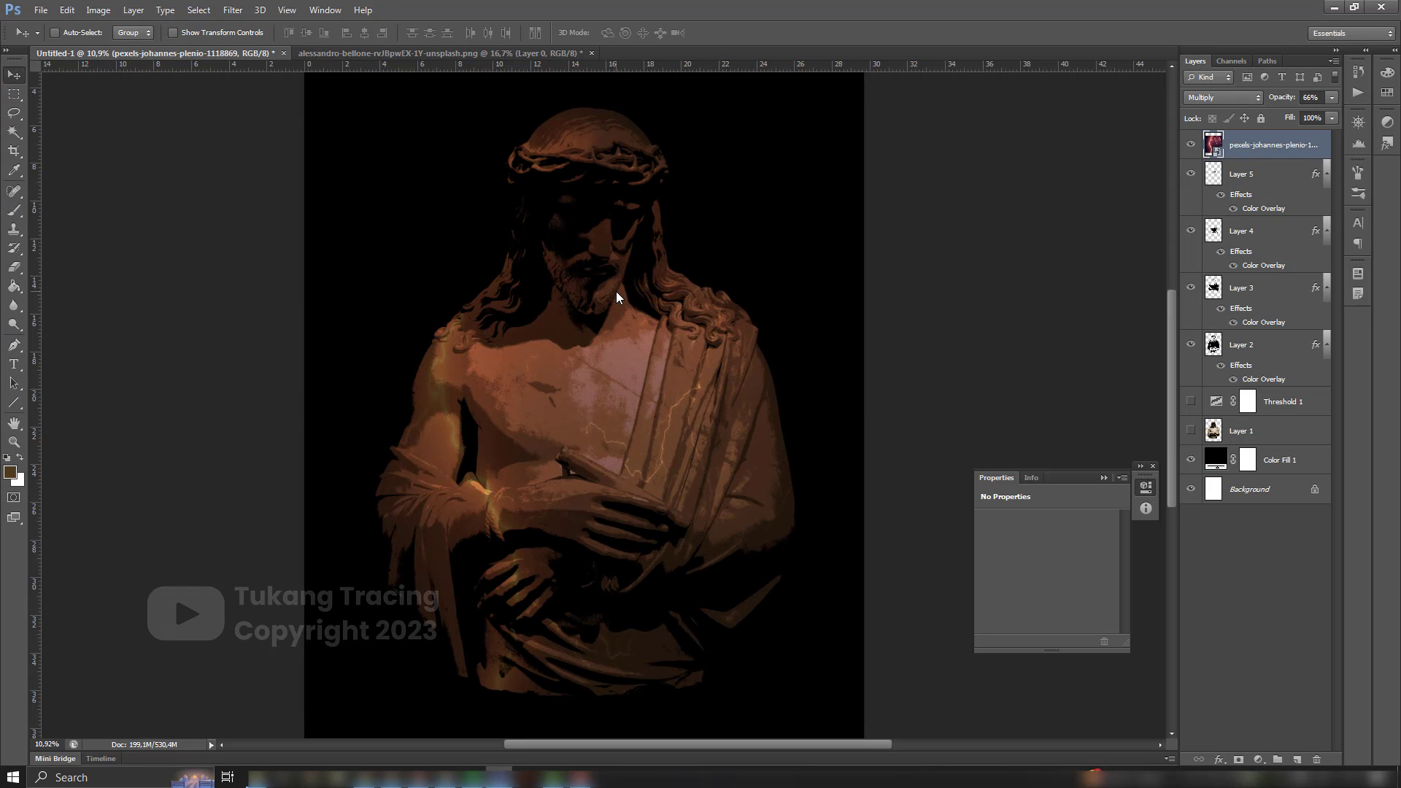
{"action": "key", "text": "ctrl+0"}
{"action": "scroll", "coordinate": [663, 314], "scroll_direction": "up", "scroll_amount": 2}
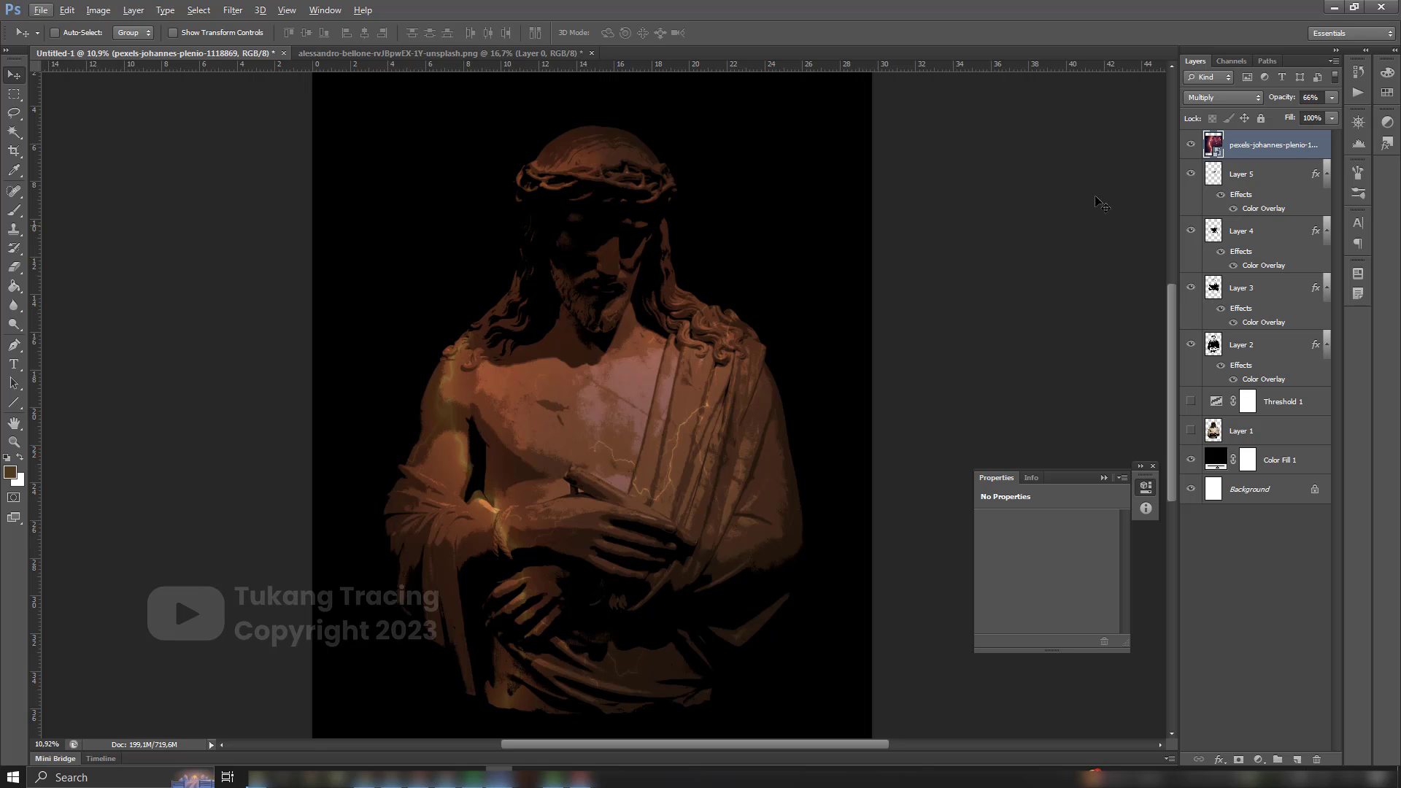
Move the lightning layer below Layer 2, behind the statue, and set its blend mode to Normal.
{"action": "left_click_drag", "start_coordinate": [1228, 157], "coordinate": [1220, 374]}
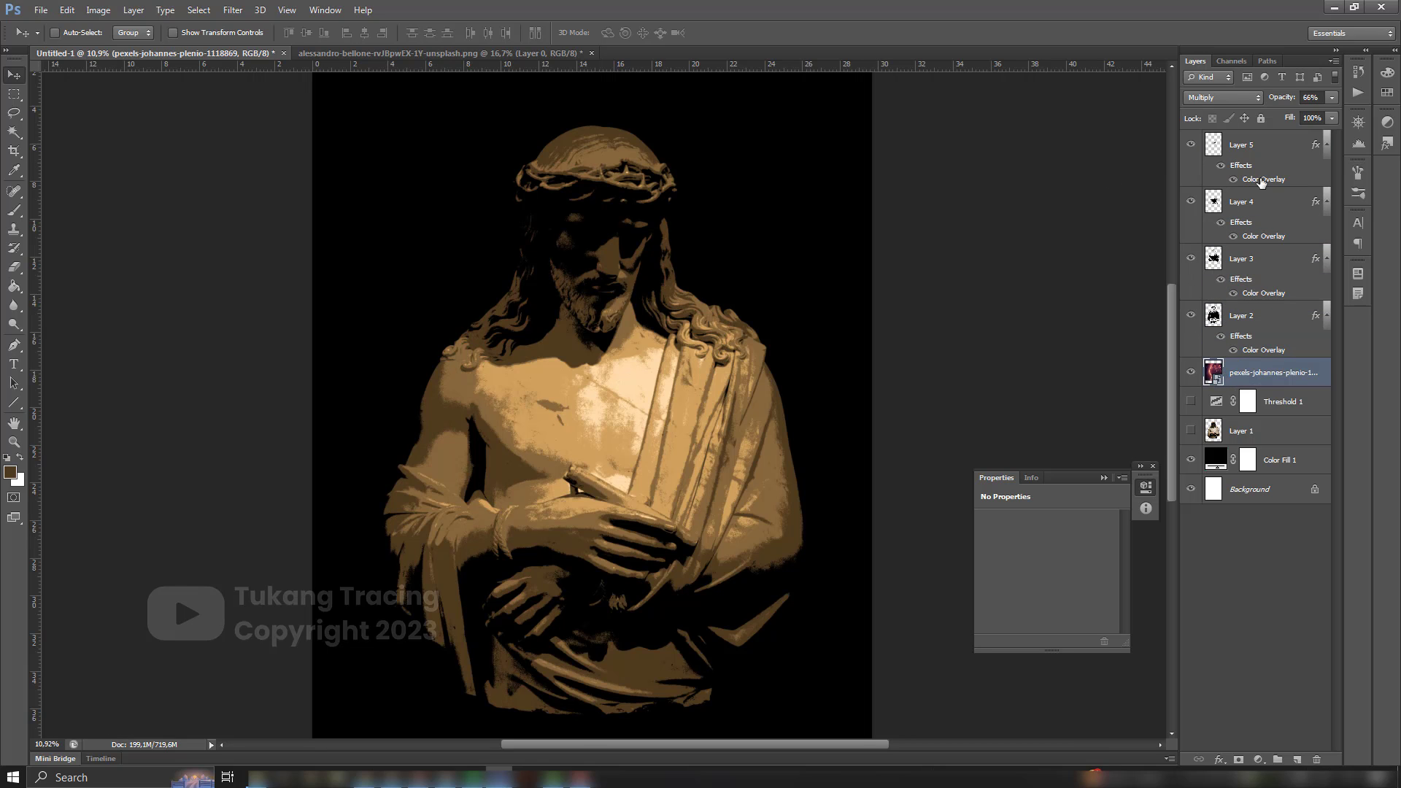
{"action": "left_click", "coordinate": [1228, 97]}
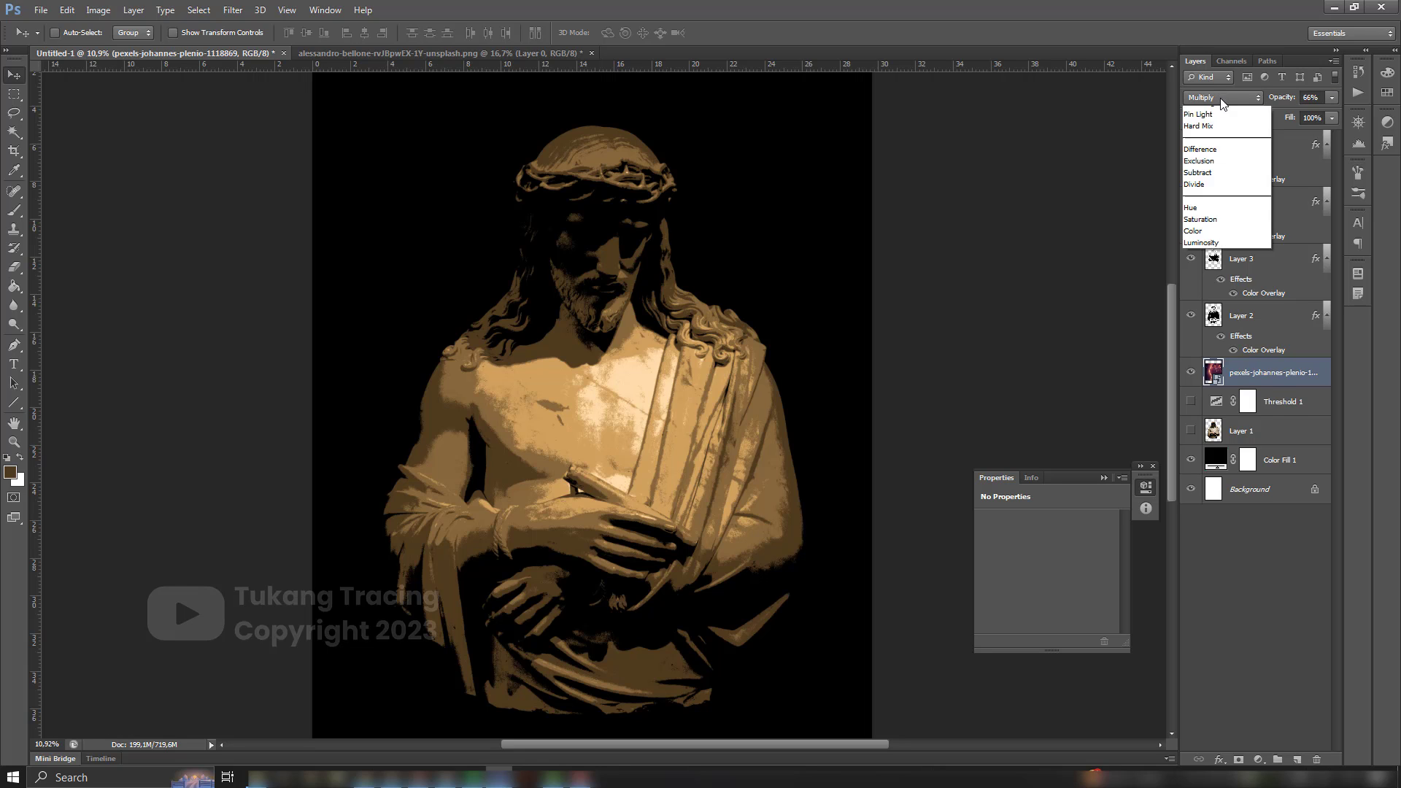
{"action": "left_click", "coordinate": [1226, 113]}
Try the Screen and Multiply blend modes on the lightning layer behind the statue, then return it to Normal.
{"action": "left_click", "coordinate": [1231, 97]}
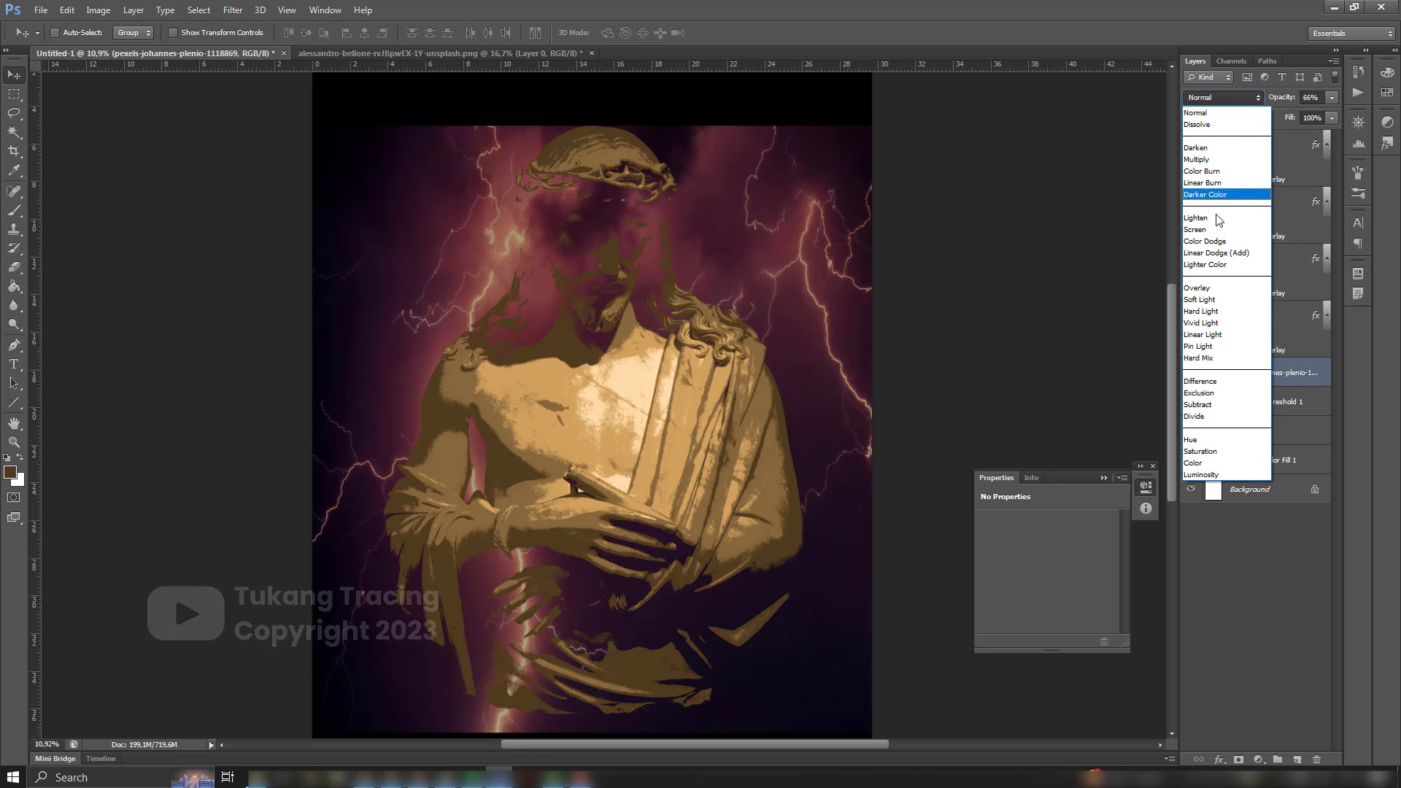
{"action": "left_click", "coordinate": [1209, 230]}
{"action": "left_click", "coordinate": [1233, 97]}
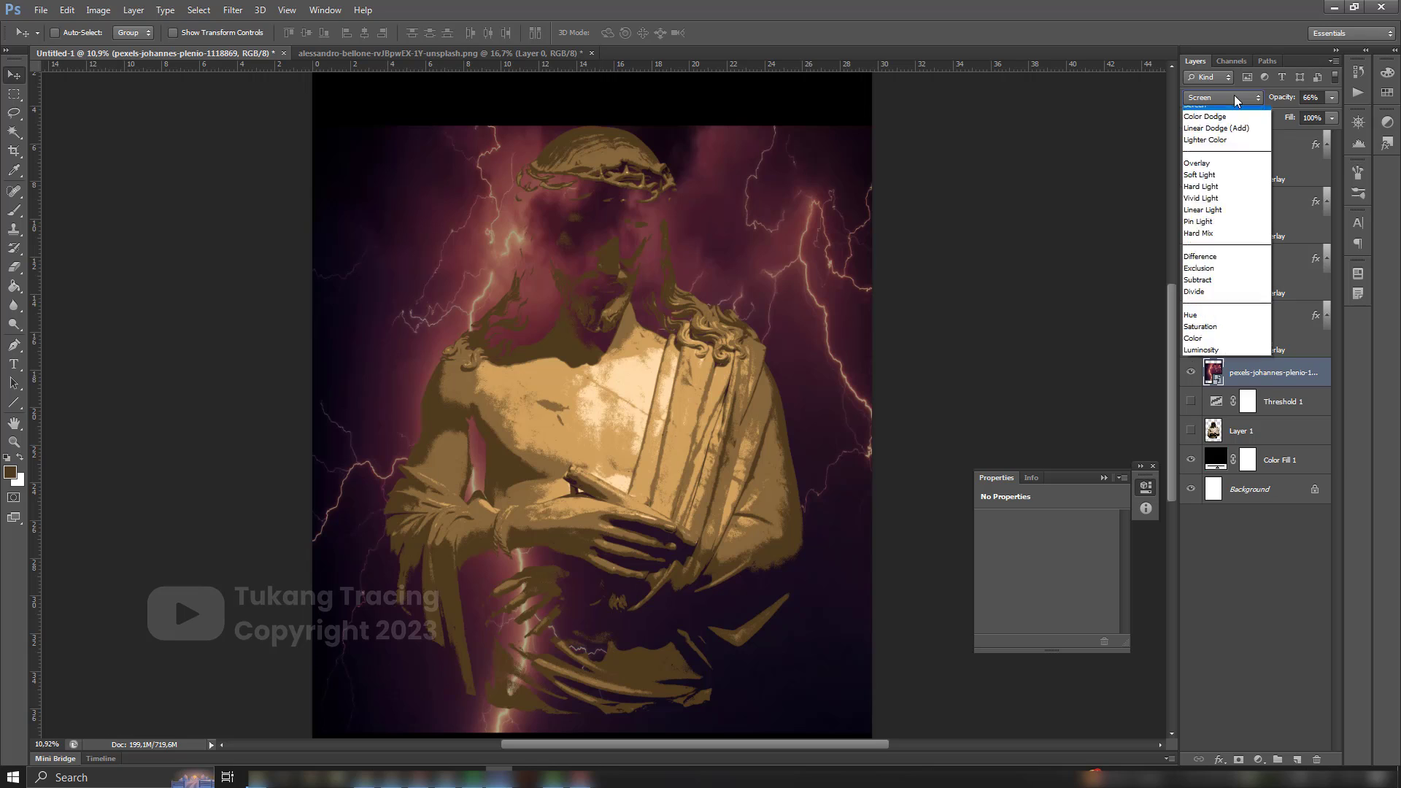
{"action": "left_click", "coordinate": [1244, 159]}
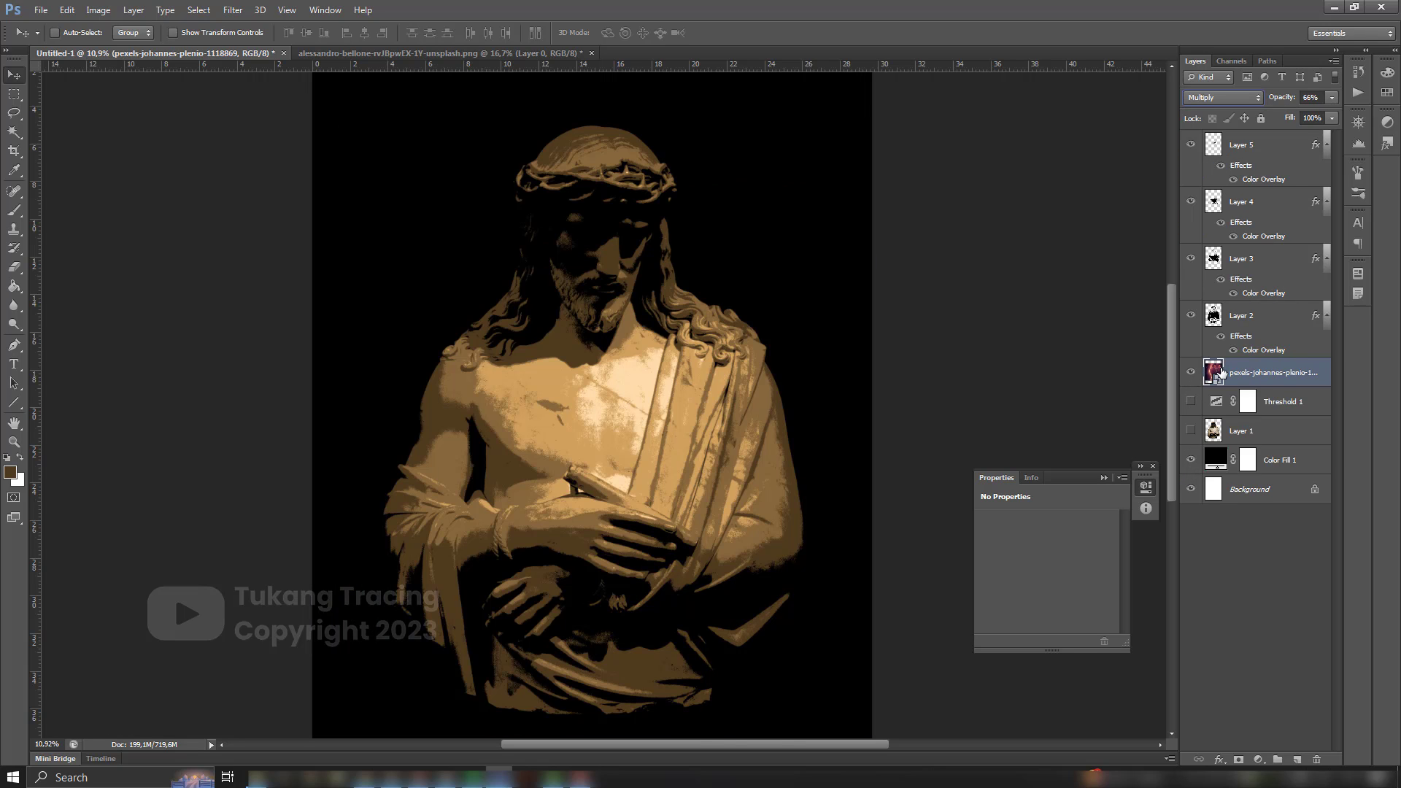
{"action": "left_click", "coordinate": [1233, 97]}
{"action": "left_click", "coordinate": [1233, 108]}
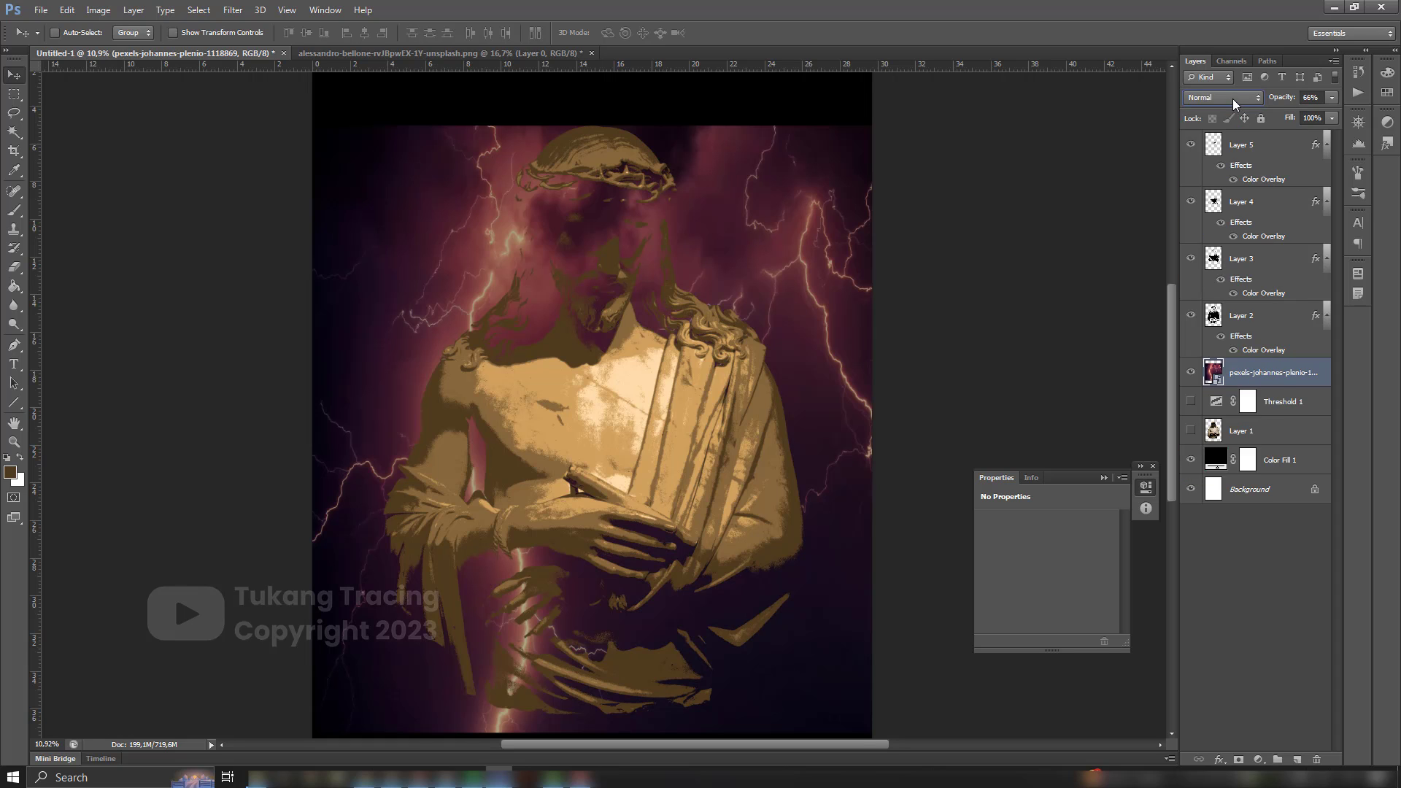
Set the lightning layer's opacity to 100% and rasterize the layer.
{"action": "left_click", "coordinate": [1332, 97]}
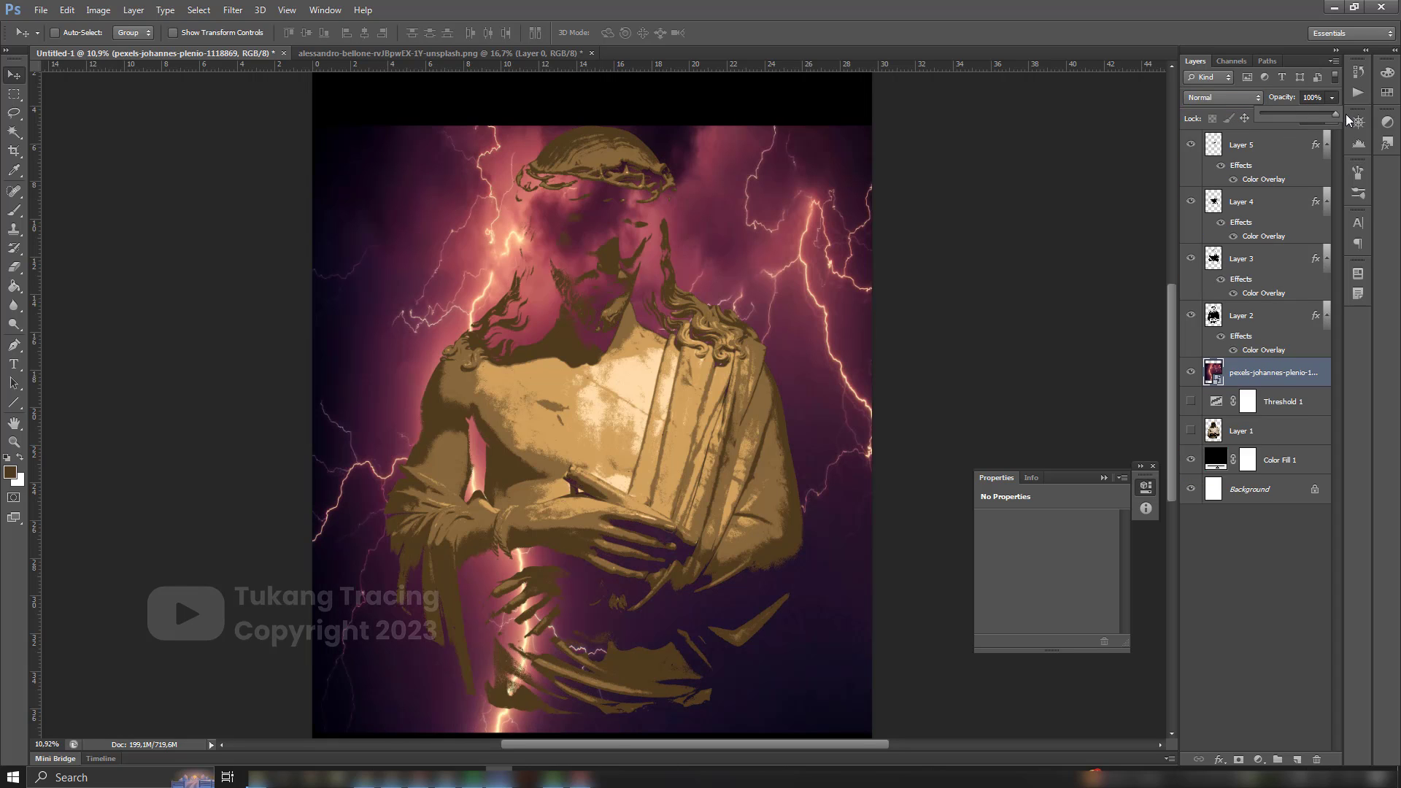
{"action": "left_click_drag", "start_coordinate": [1311, 114], "coordinate": [1338, 114]}
{"action": "left_click", "coordinate": [100, 10]}
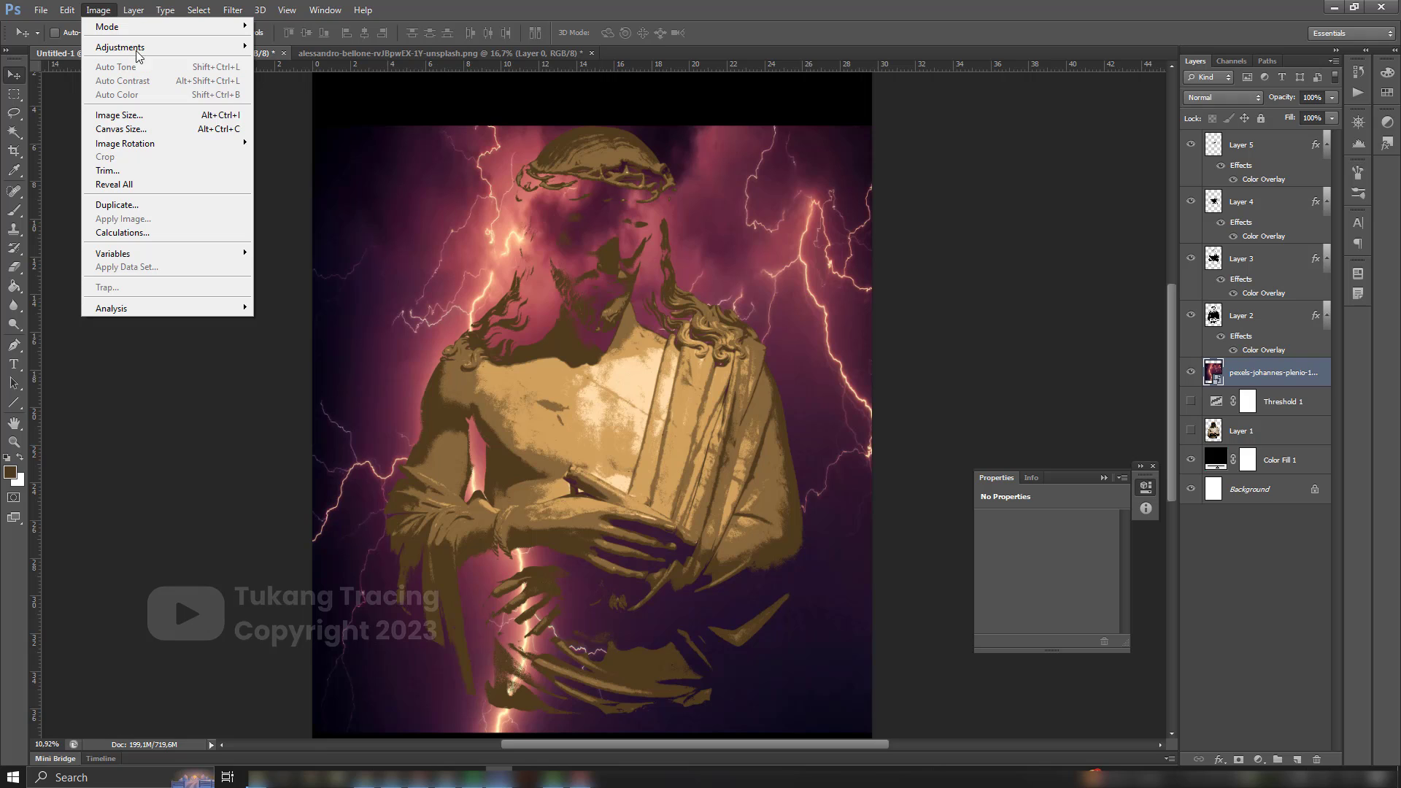
{"action": "mouse_move", "coordinate": [139, 49]}
{"action": "left_click", "coordinate": [1190, 373]}
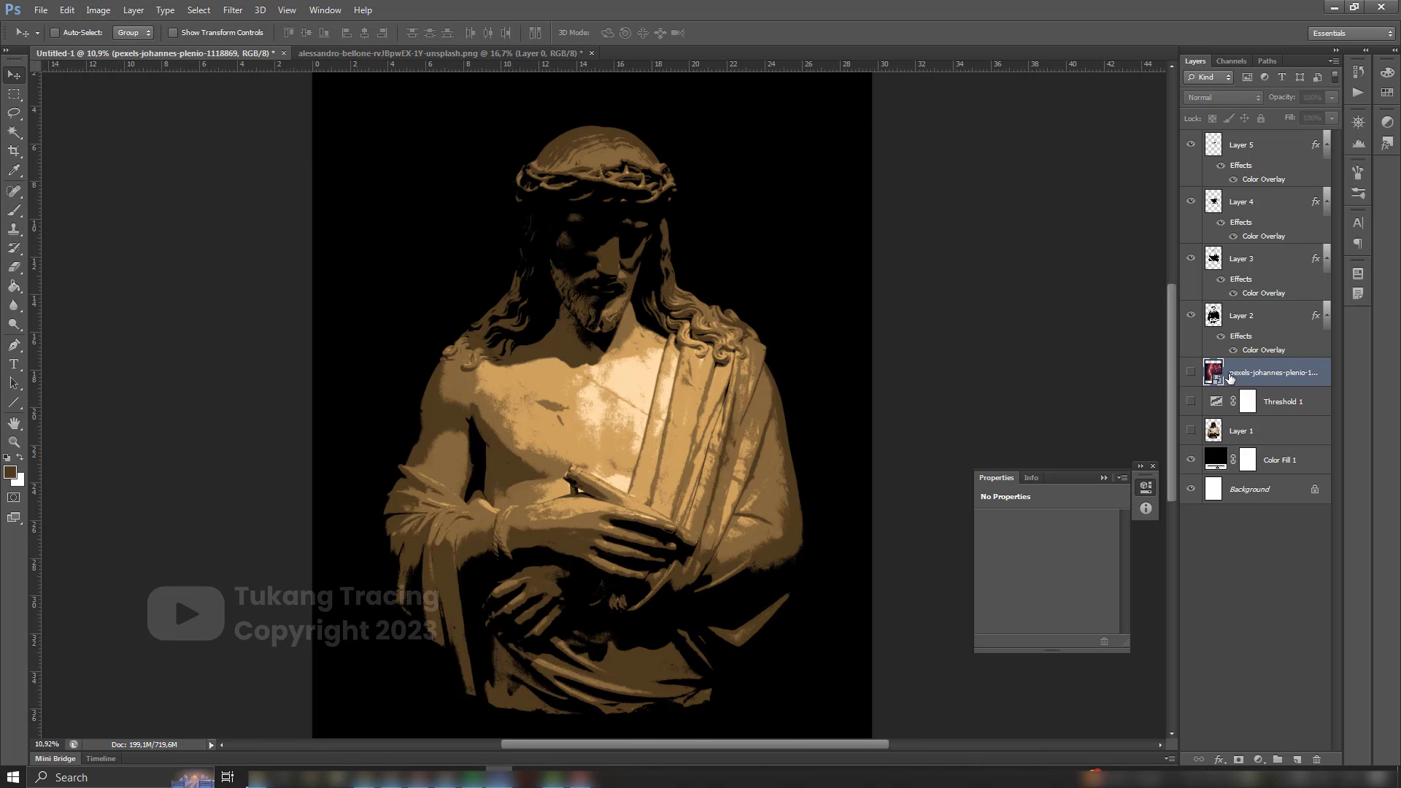
{"action": "left_click", "coordinate": [1191, 372]}
{"action": "right_click", "coordinate": [1239, 372]}
{"action": "left_click", "coordinate": [1149, 353]}
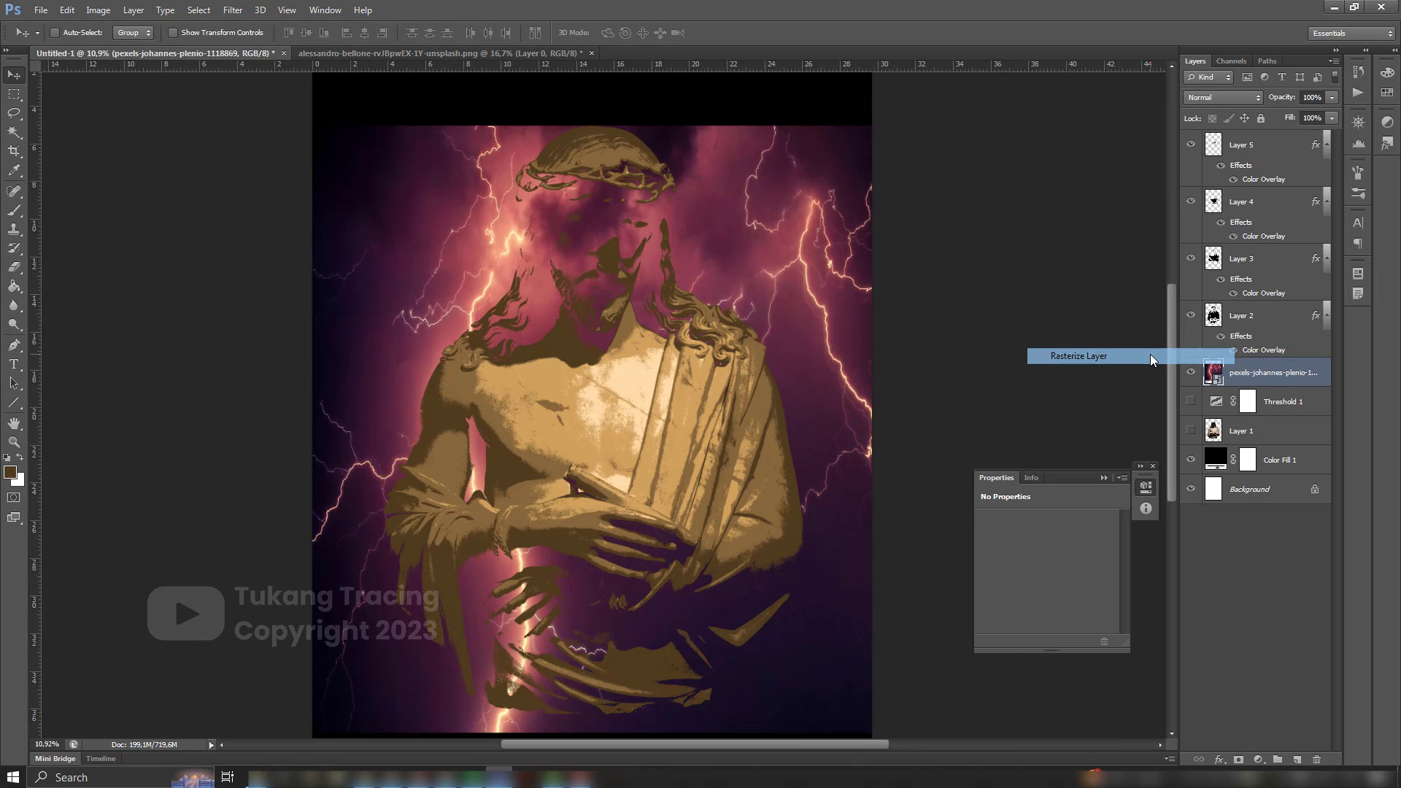
Darken the lightning layer with a Levels adjustment until the sky is black and only the red-orange bolts and glow remain.
{"action": "left_click", "coordinate": [134, 10]}
{"action": "mouse_move", "coordinate": [145, 43]}
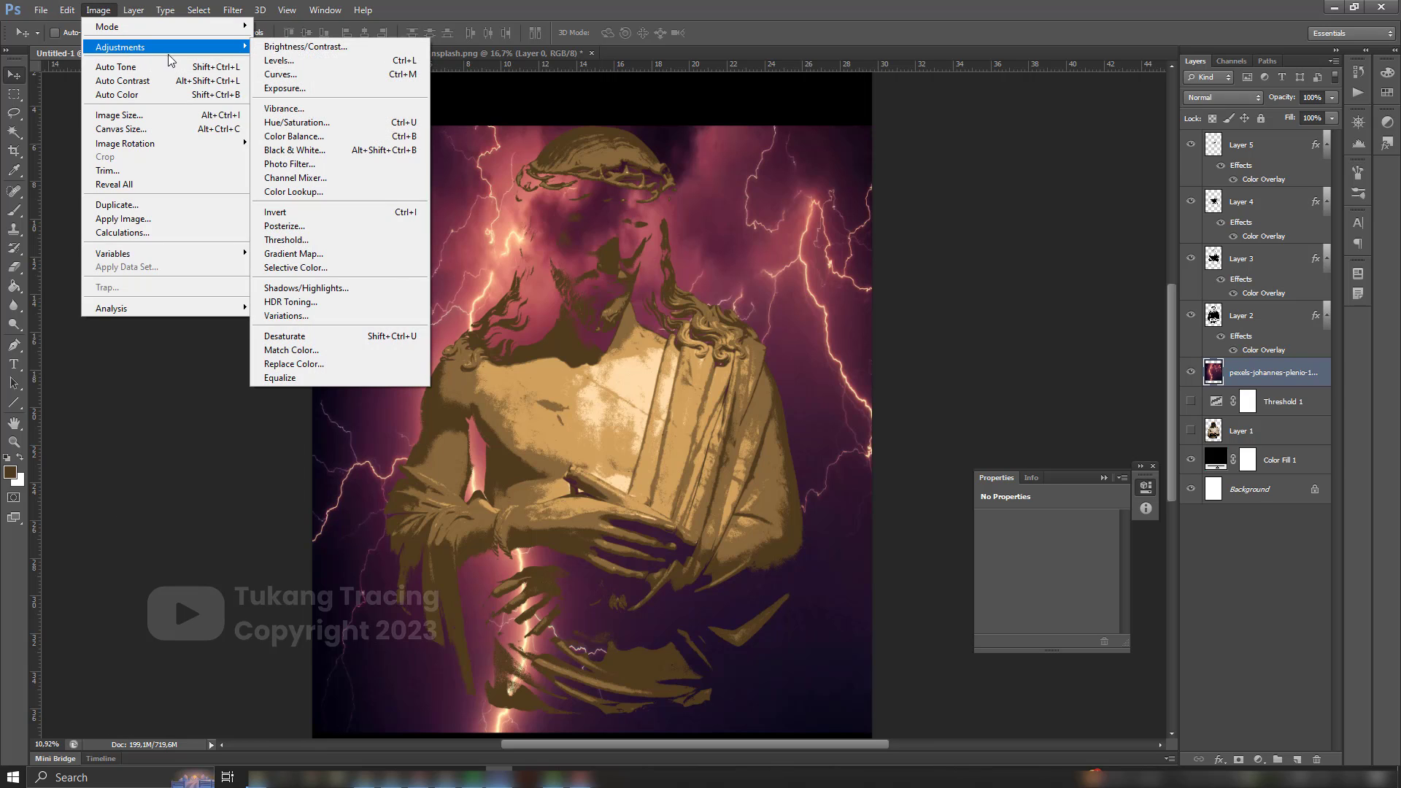
{"action": "left_click", "coordinate": [275, 62]}
{"action": "left_click_drag", "start_coordinate": [234, 380], "coordinate": [292, 378]}
{"action": "left_click_drag", "start_coordinate": [141, 380], "coordinate": [167, 380]}
{"action": "left_click", "coordinate": [377, 243]}
Move the lightning layer about 2.48 cm to the left and 0.39 cm up behind the statue.
{"action": "left_click", "coordinate": [14, 74]}
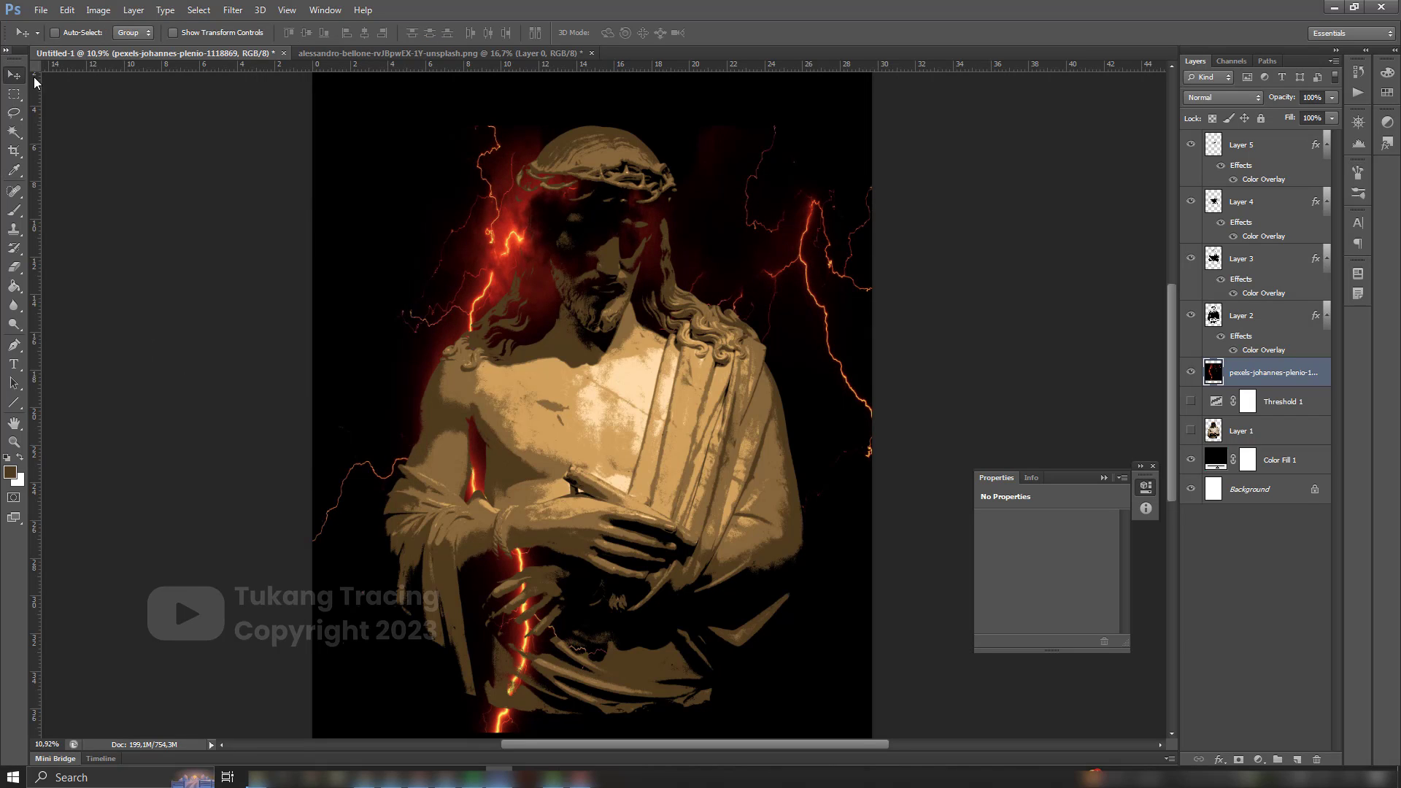
{"action": "left_click", "coordinate": [1191, 316]}
{"action": "left_click_drag", "start_coordinate": [742, 251], "coordinate": [696, 243]}
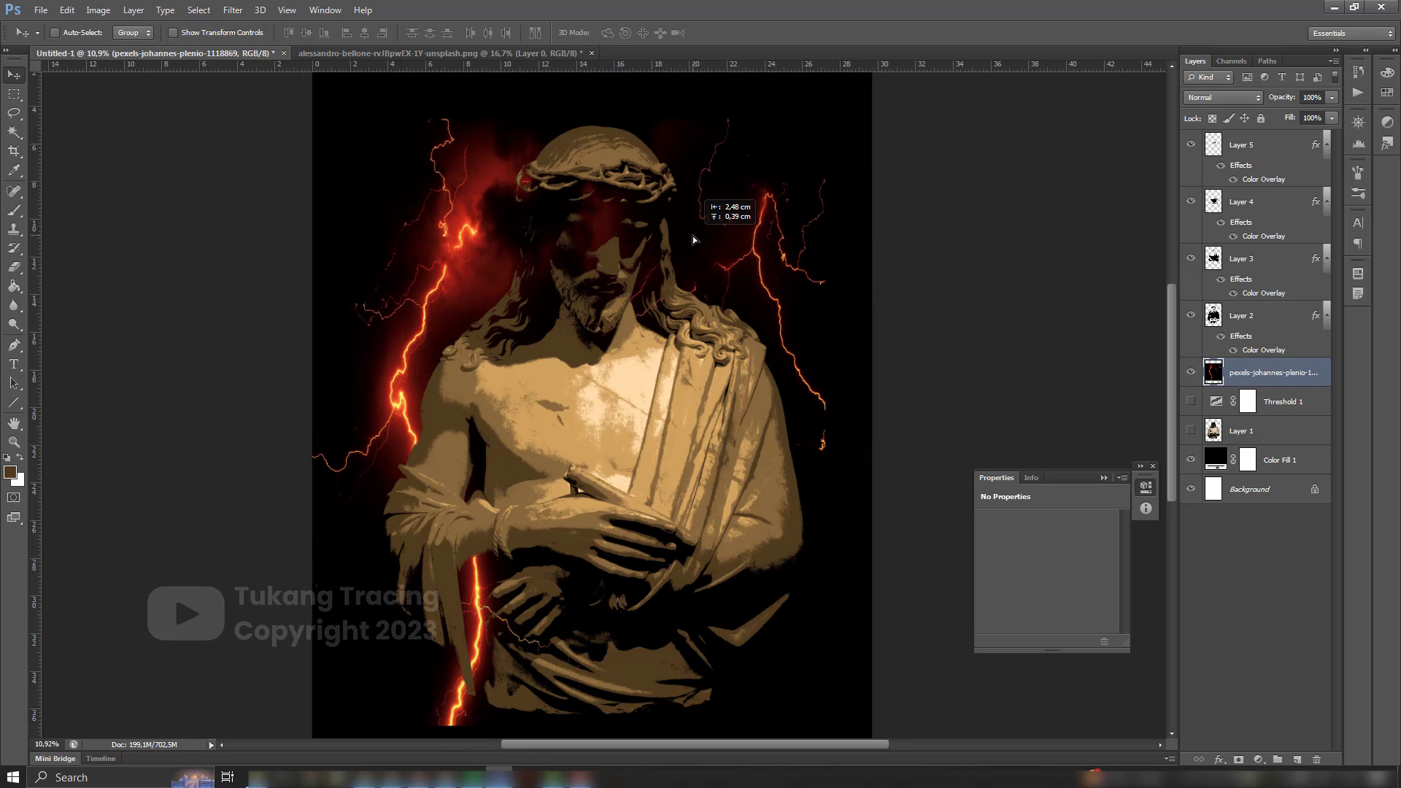
Recolor the lightning bolts from red-orange to green with a Channel Mixer adjustment.
{"action": "left_click", "coordinate": [98, 10]}
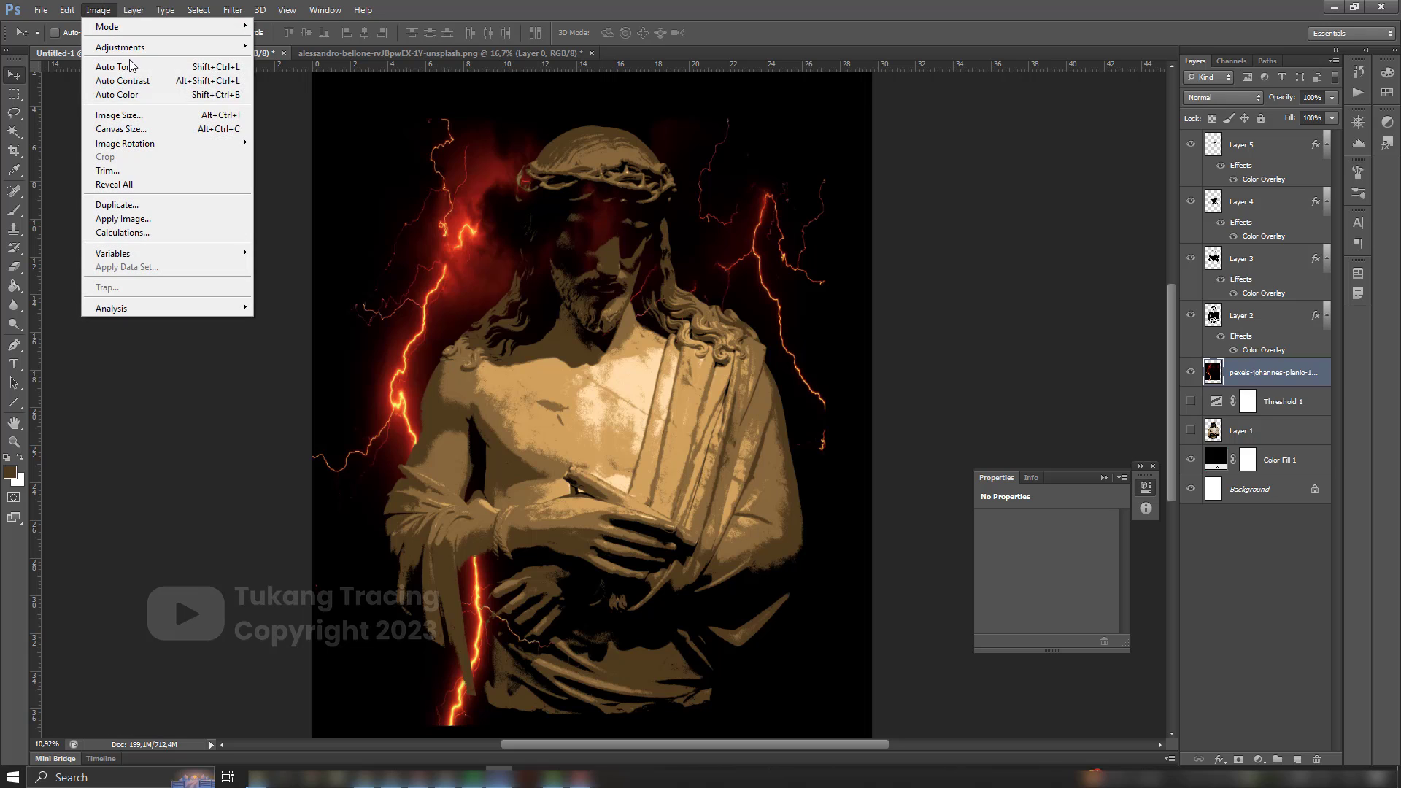
{"action": "mouse_move", "coordinate": [132, 50]}
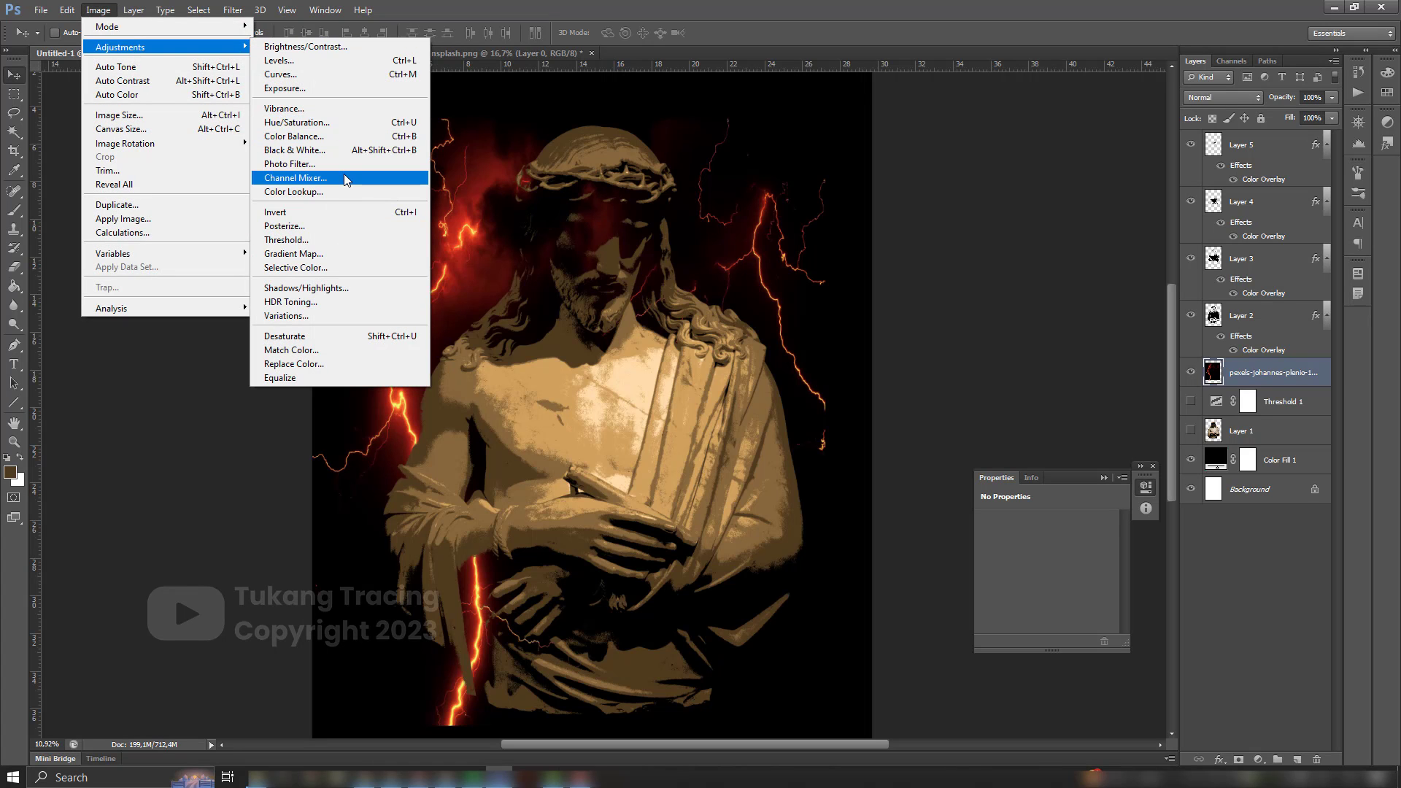
{"action": "left_click", "coordinate": [344, 175]}
{"action": "left_click_drag", "start_coordinate": [989, 343], "coordinate": [953, 345]}
{"action": "left_click", "coordinate": [1128, 270]}
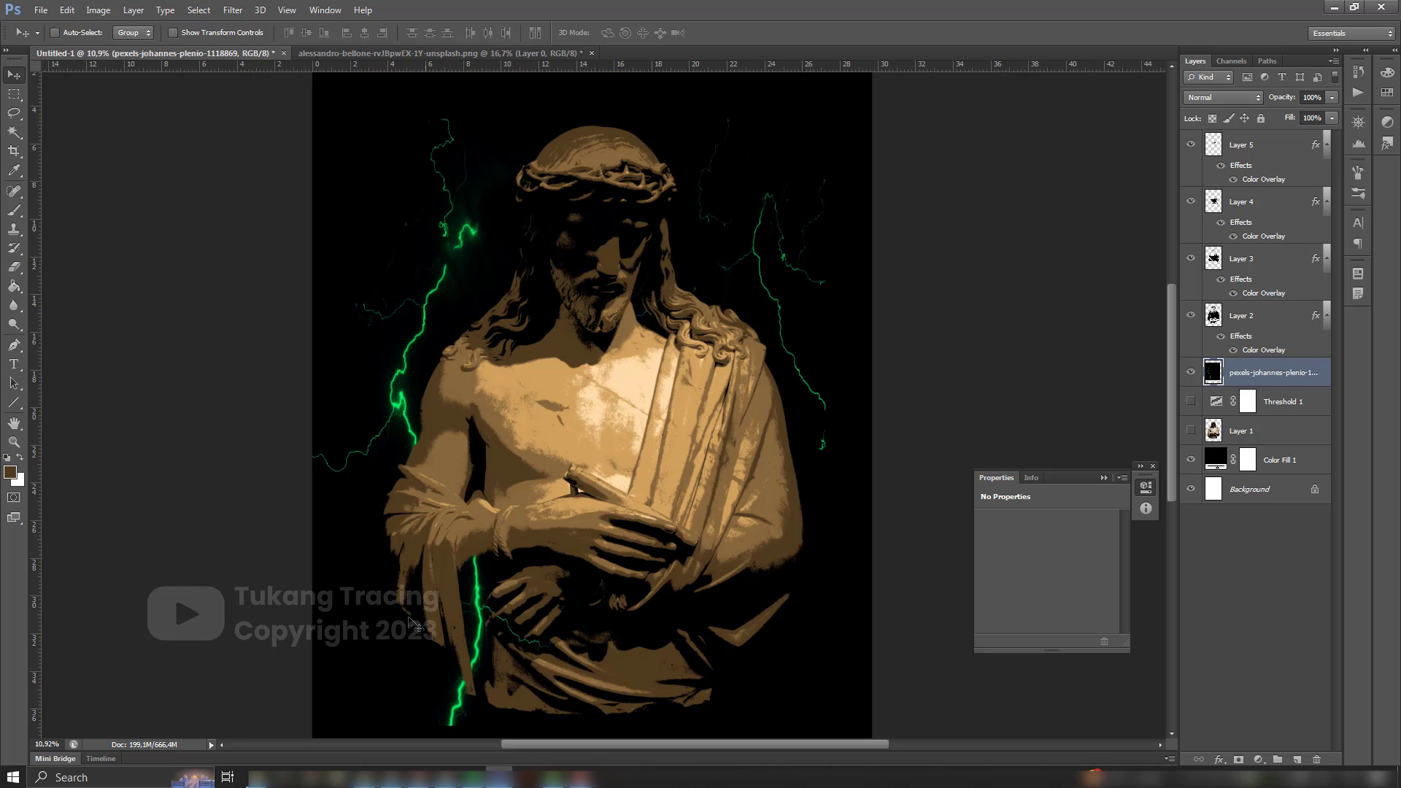
Switch to File Explorer, go back to the patung 1 folder and look through the statue images for another figure.
{"action": "left_click", "coordinate": [257, 777]}
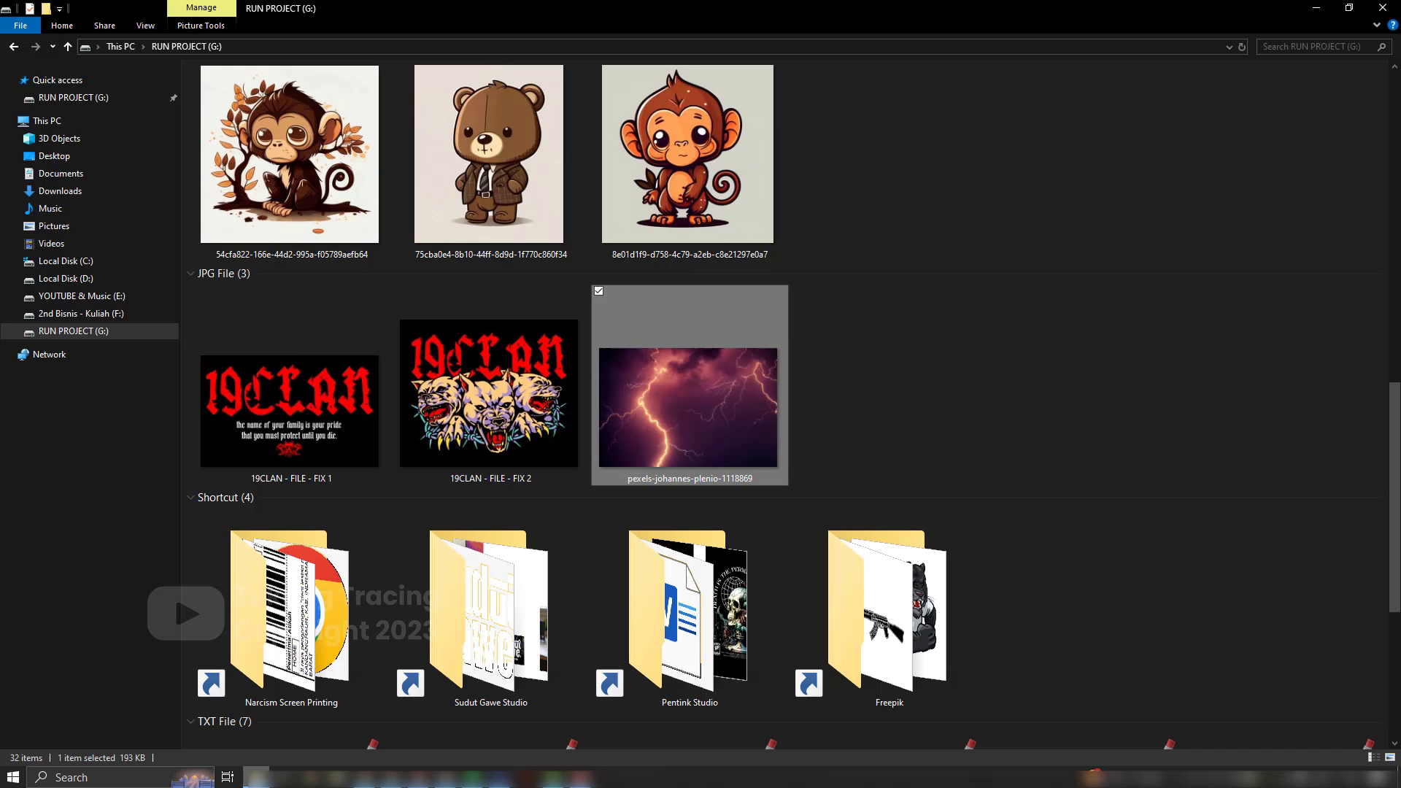
{"action": "left_click", "coordinate": [14, 47]}
{"action": "scroll", "coordinate": [499, 350], "scroll_direction": "down", "scroll_amount": 2}
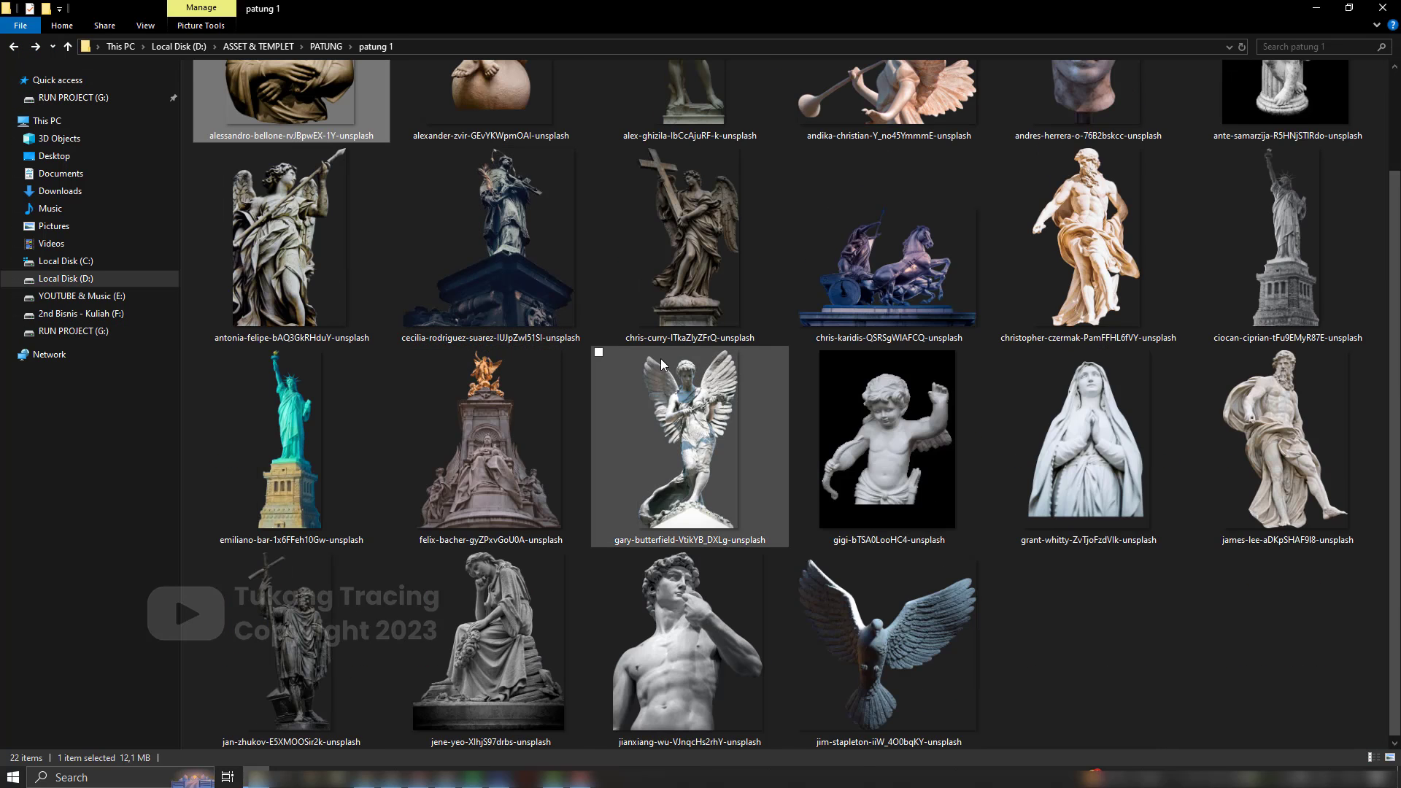
{"action": "scroll", "coordinate": [659, 357], "scroll_direction": "up", "scroll_amount": 2}
{"action": "scroll", "coordinate": [628, 339], "scroll_direction": "down", "scroll_amount": 2}
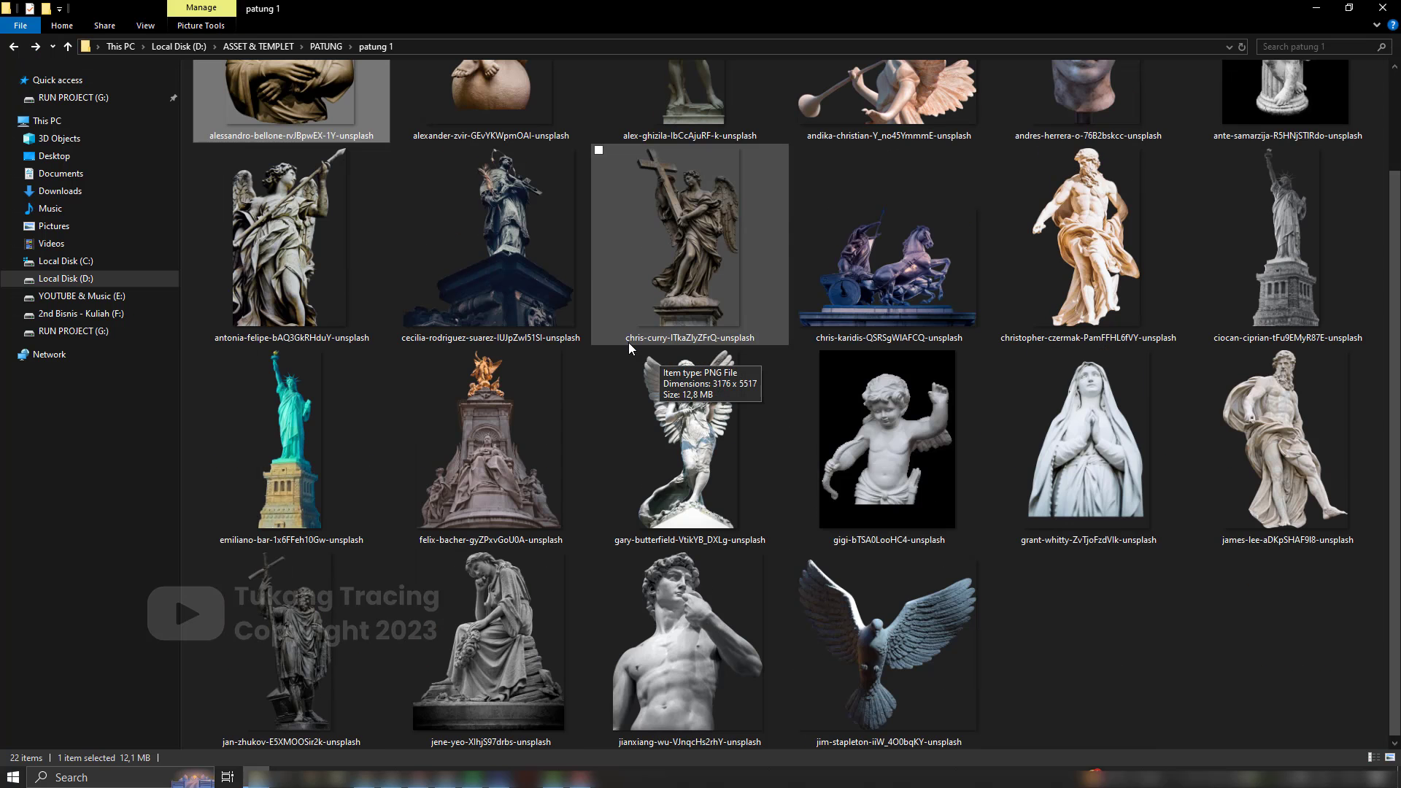
{"action": "scroll", "coordinate": [615, 423], "scroll_direction": "up", "scroll_amount": 2}
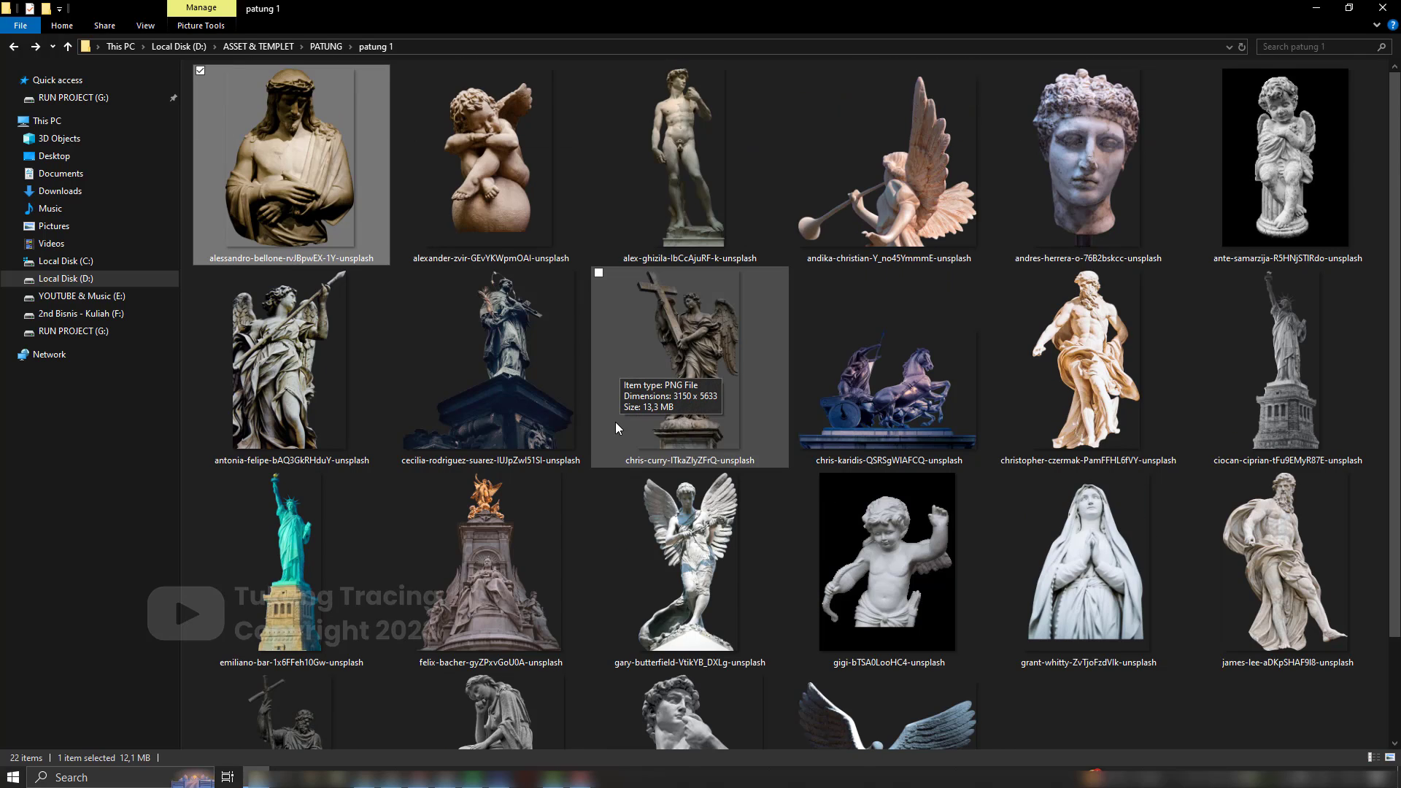
{"action": "left_click", "coordinate": [624, 418]}
{"action": "scroll", "coordinate": [623, 418], "scroll_direction": "down", "scroll_amount": 2}
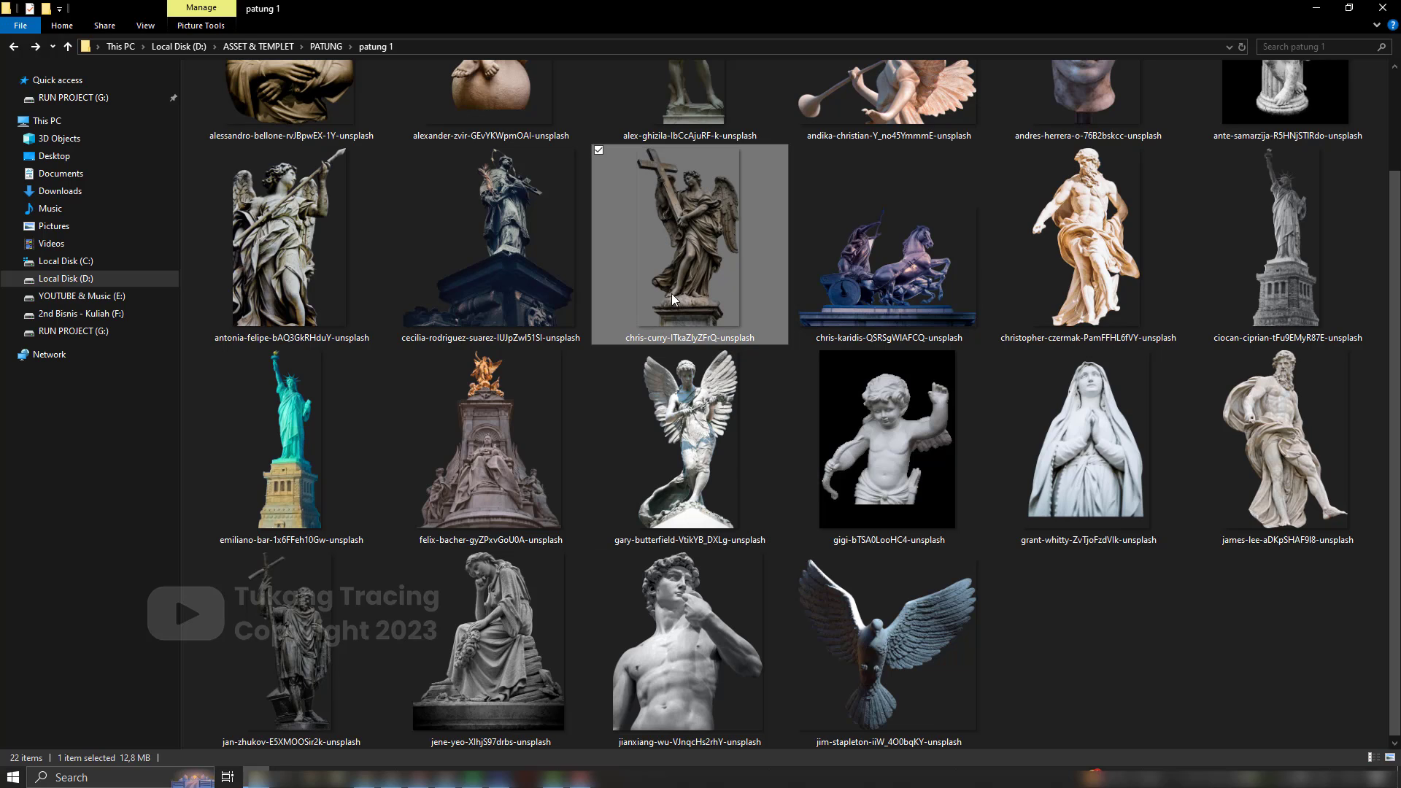
{"action": "left_click", "coordinate": [692, 522]}
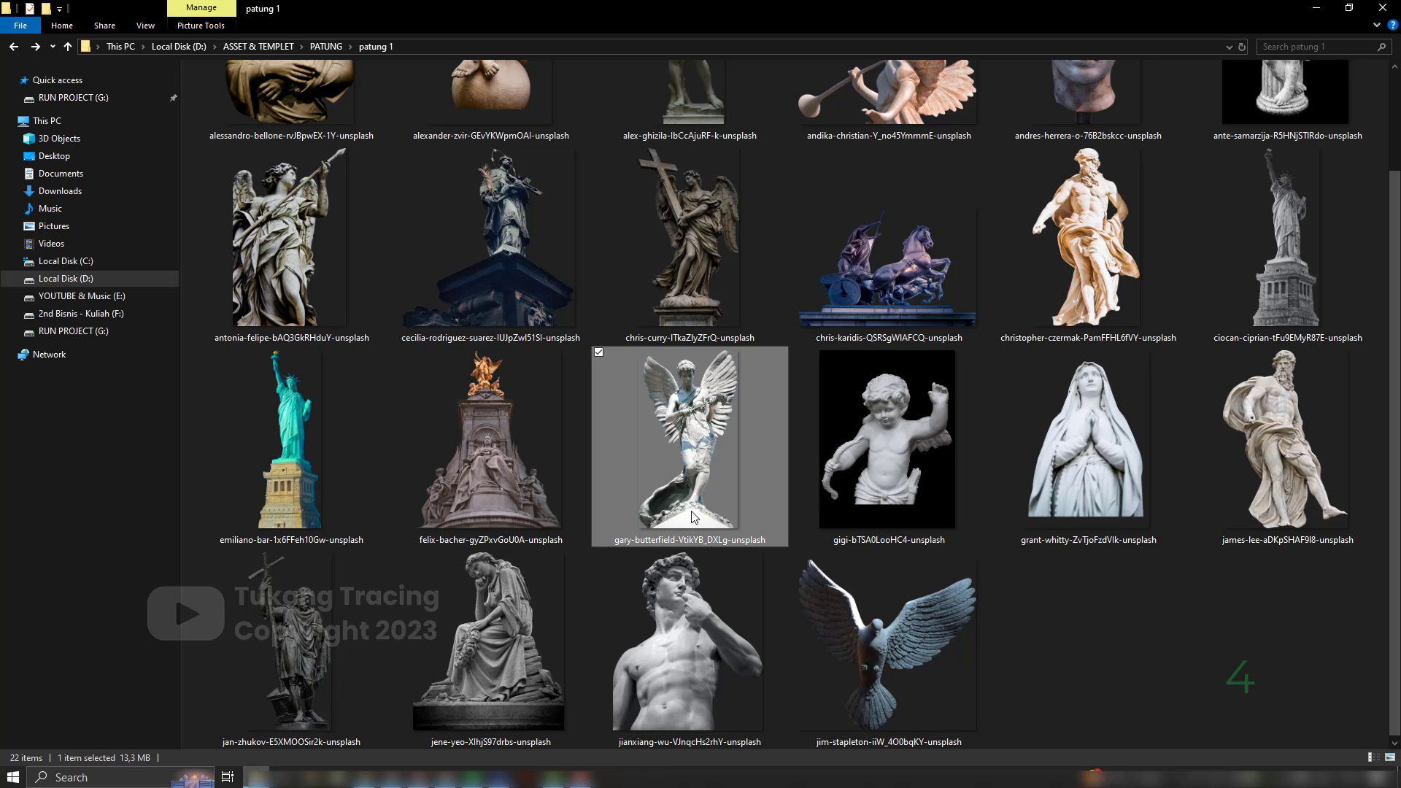
{"action": "left_click", "coordinate": [703, 283]}
{"action": "scroll", "coordinate": [703, 283], "scroll_direction": "up", "scroll_amount": 2}
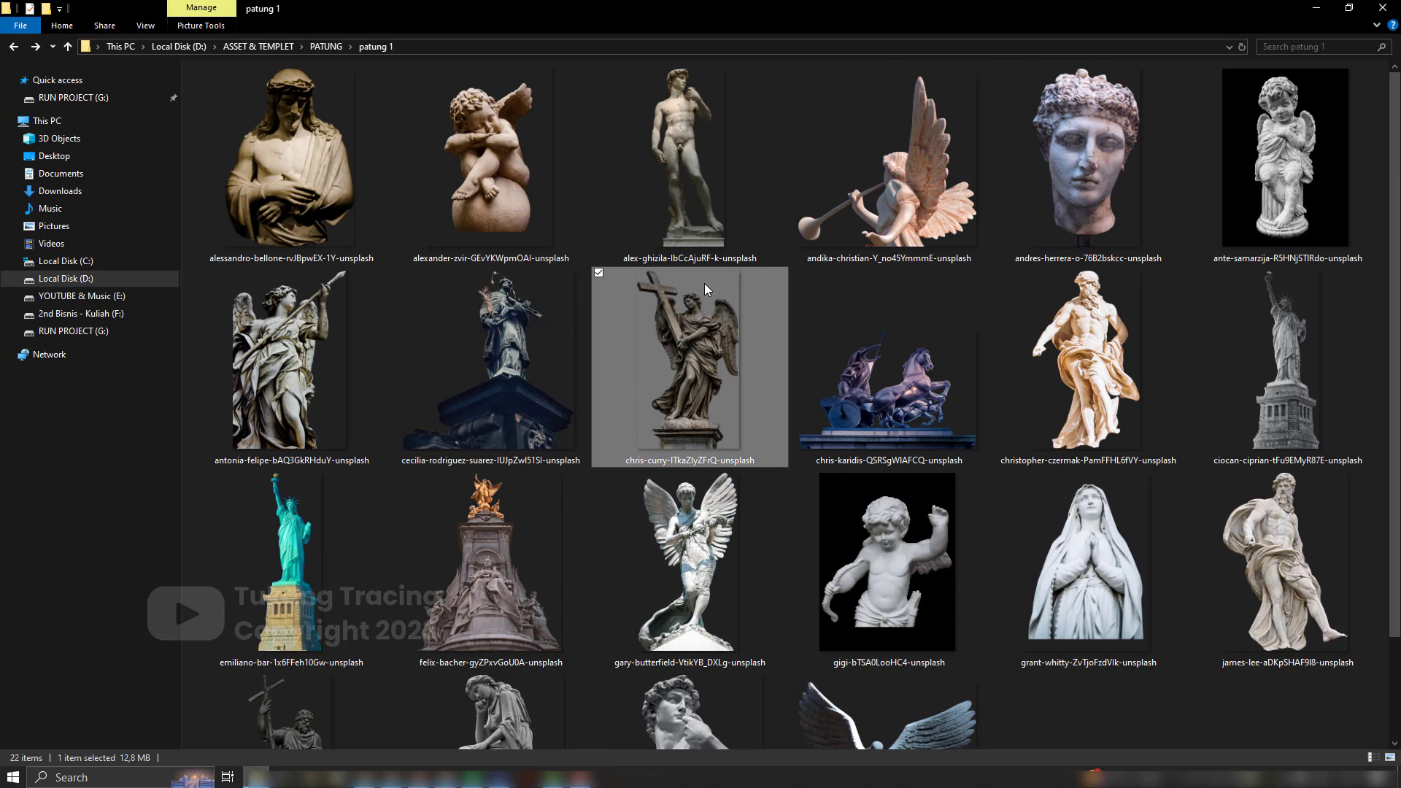
{"action": "left_click", "coordinate": [702, 261]}
{"action": "left_click", "coordinate": [522, 229]}
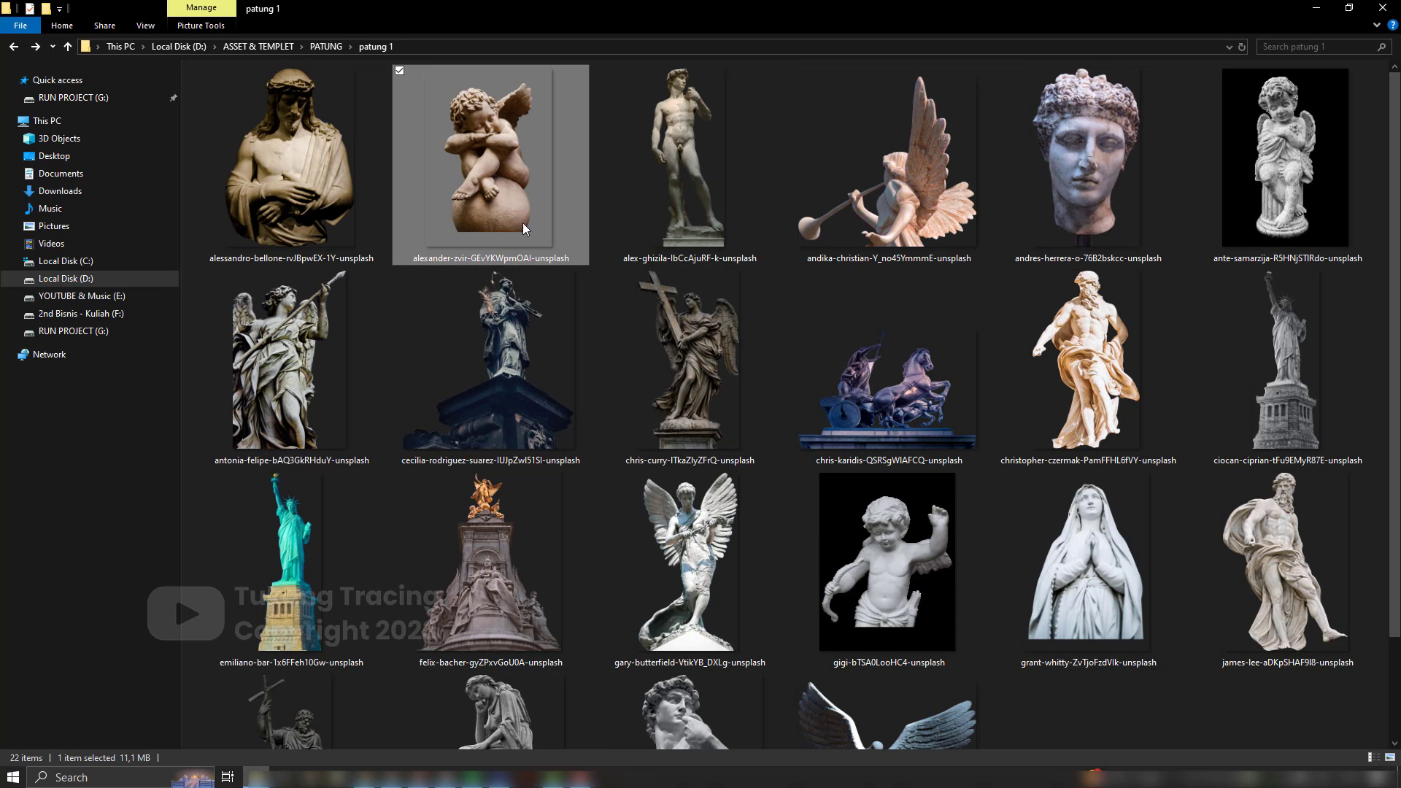
{"action": "left_click", "coordinate": [486, 330]}
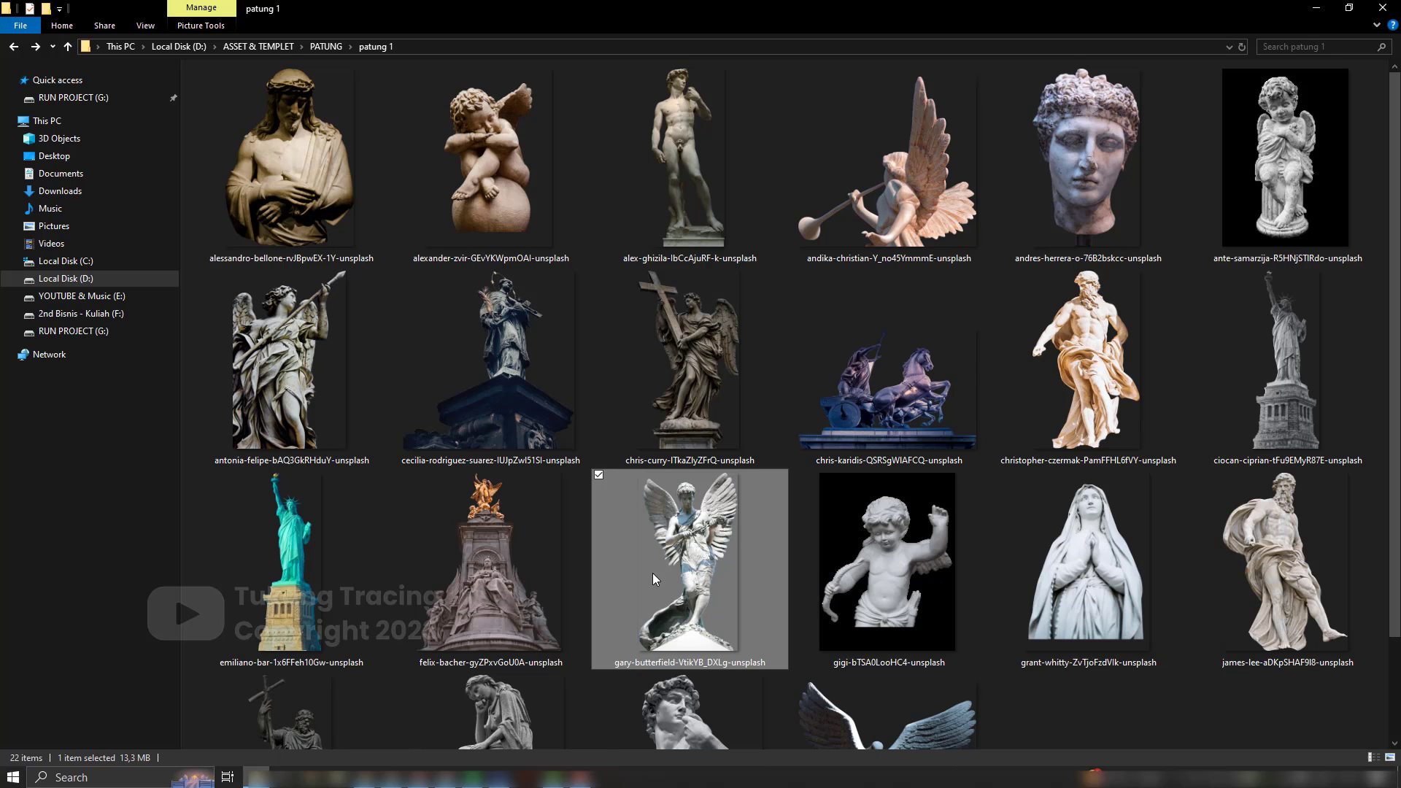